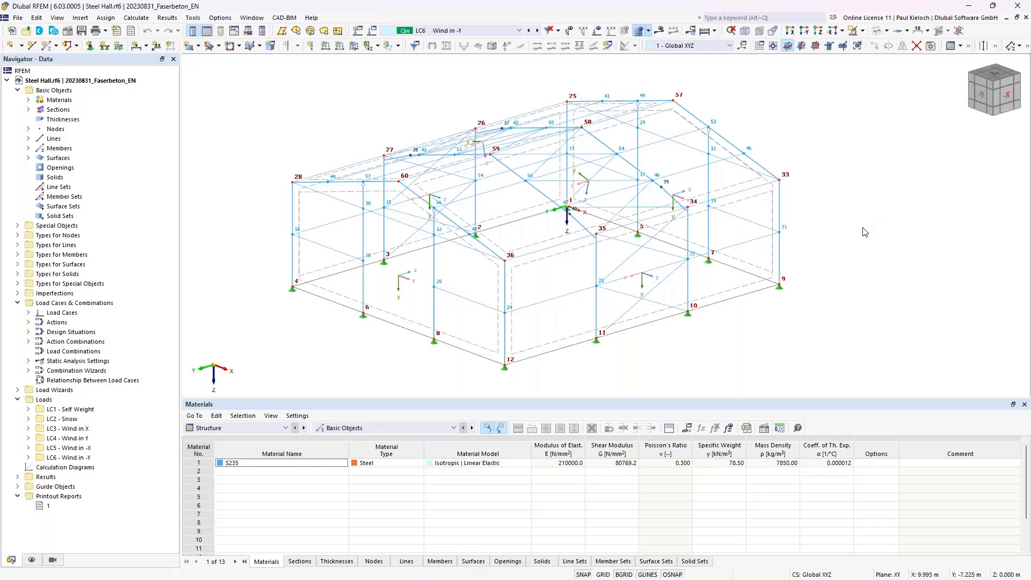
# Step: Examine the steel hall model from several angles and check its list of load cases
pyautogui.moveTo(862, 232); pyautogui.dragTo(943, 205, button='middle')
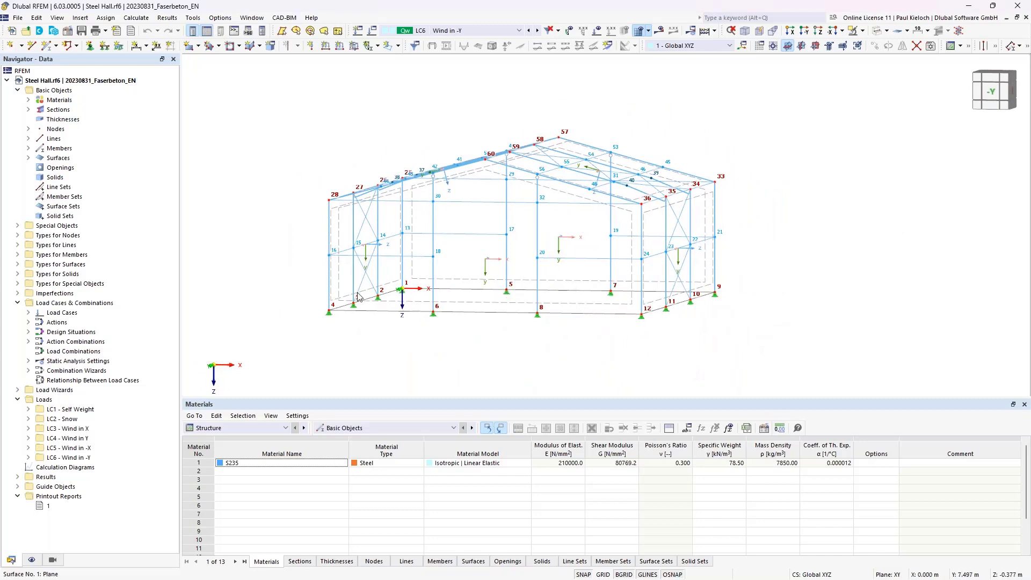
pyautogui.keyDown('ctrl'); pyautogui.moveTo(773, 265); pyautogui.dragTo(827, 303, button='middle'); pyautogui.keyUp('ctrl')
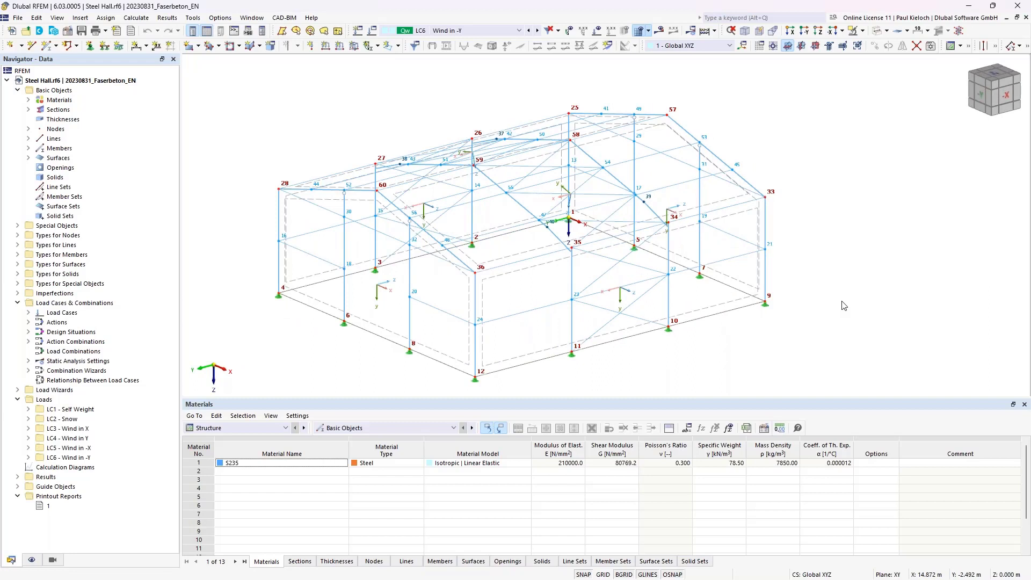
pyautogui.click(519, 30)
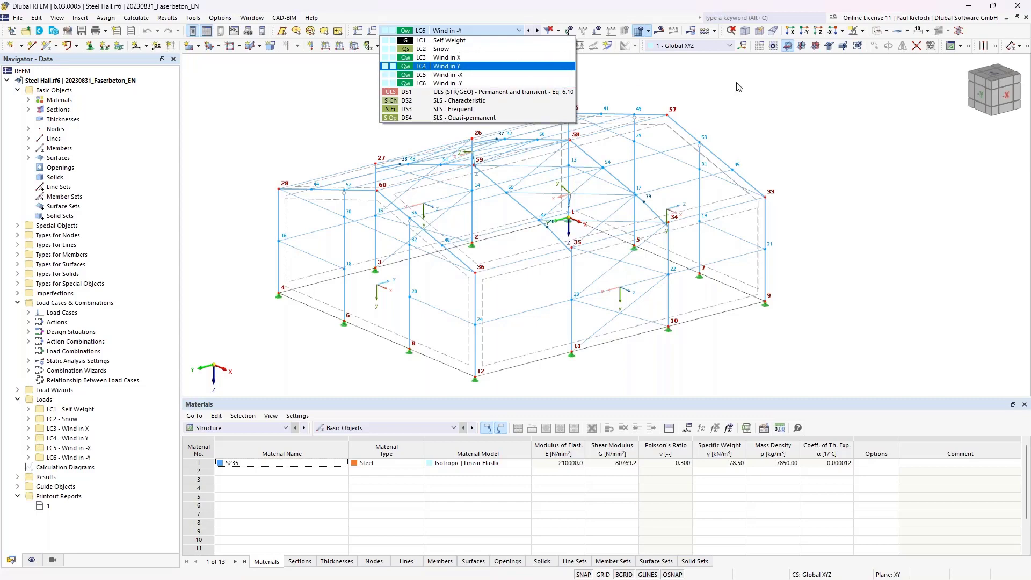
pyautogui.click(804, 125)
pyautogui.moveTo(804, 124); pyautogui.dragTo(896, 88, button='middle')
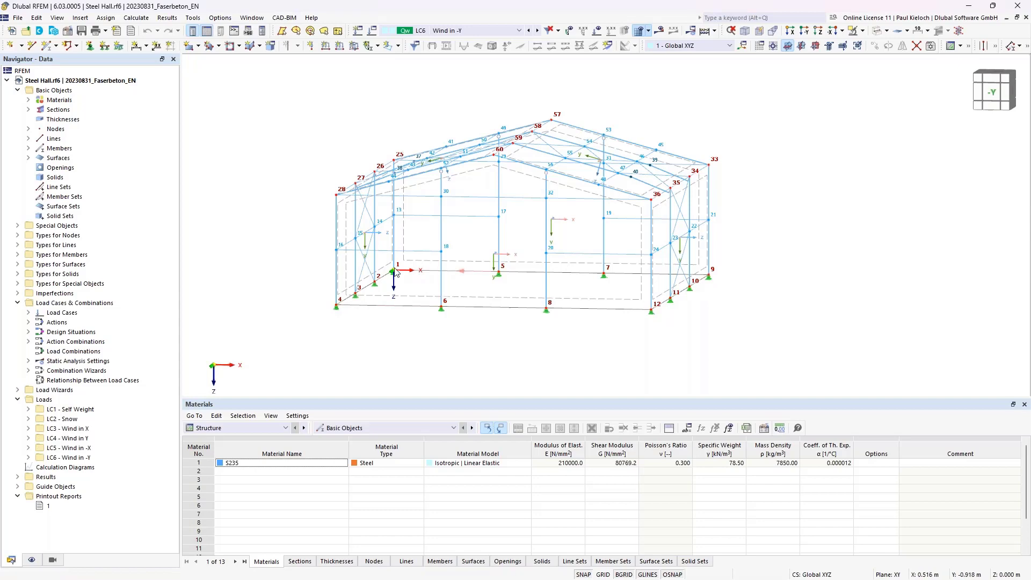
pyautogui.keyDown('ctrl'); pyautogui.moveTo(762, 264); pyautogui.dragTo(703, 264, button='middle'); pyautogui.keyUp('ctrl')
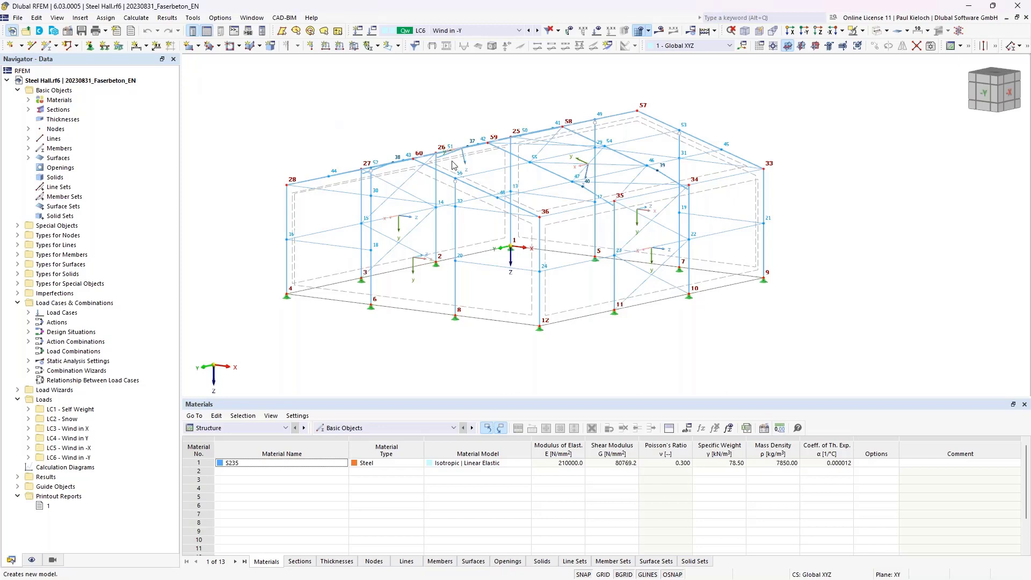
# Step: Start a new model named "Foundation Slab" and activate the Concrete Design add-on
pyautogui.hotkey('ctrl', 'n')
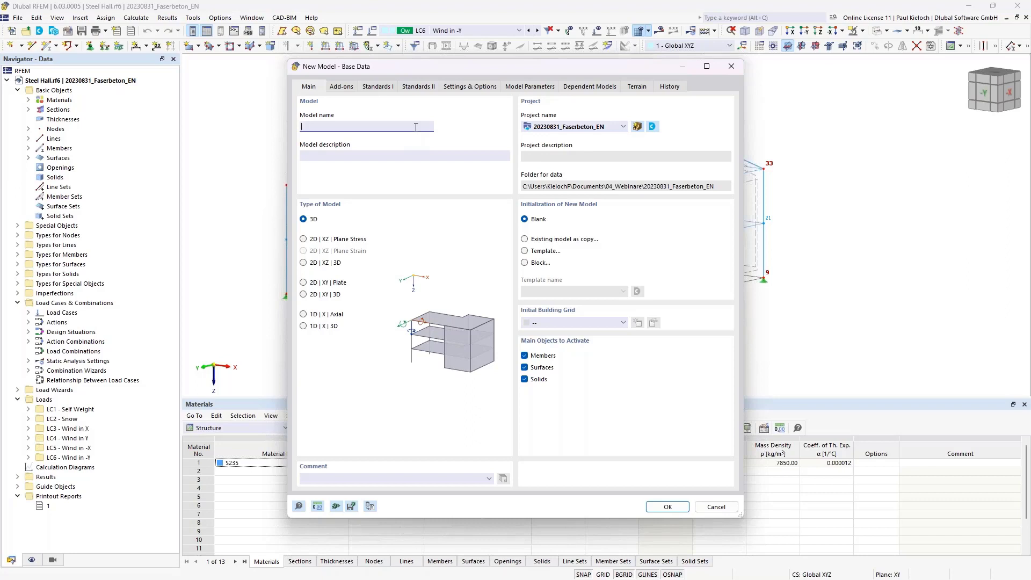
pyautogui.write('Foundation Slab')
pyautogui.click(344, 87)
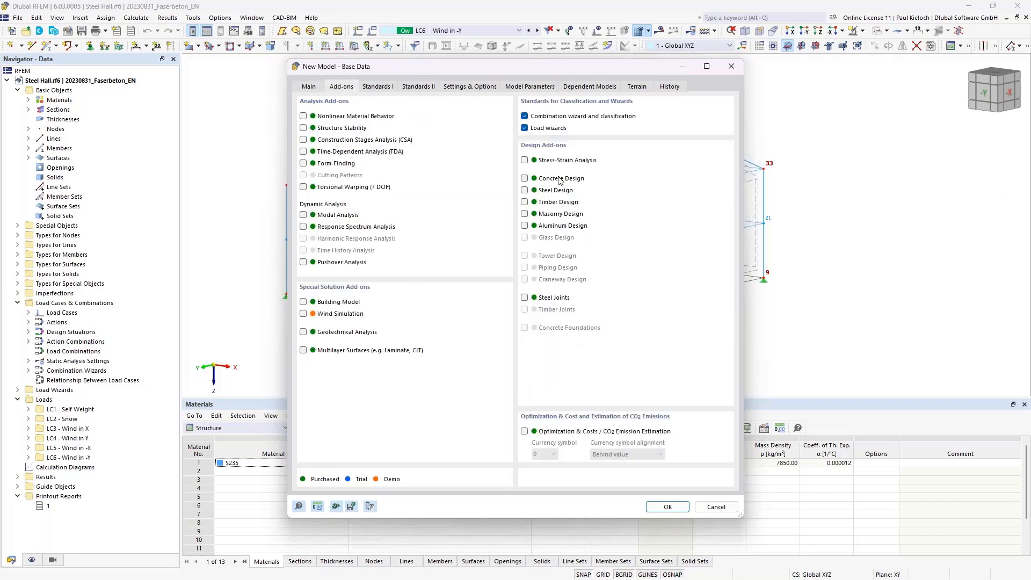
pyautogui.click(560, 180)
# Step: Set the national annexes to DIN 2012-08 for EN 1990, DIN 2019-04 for EN 1991 and DIN 2015-12 for EN 1992
pyautogui.click(377, 87)
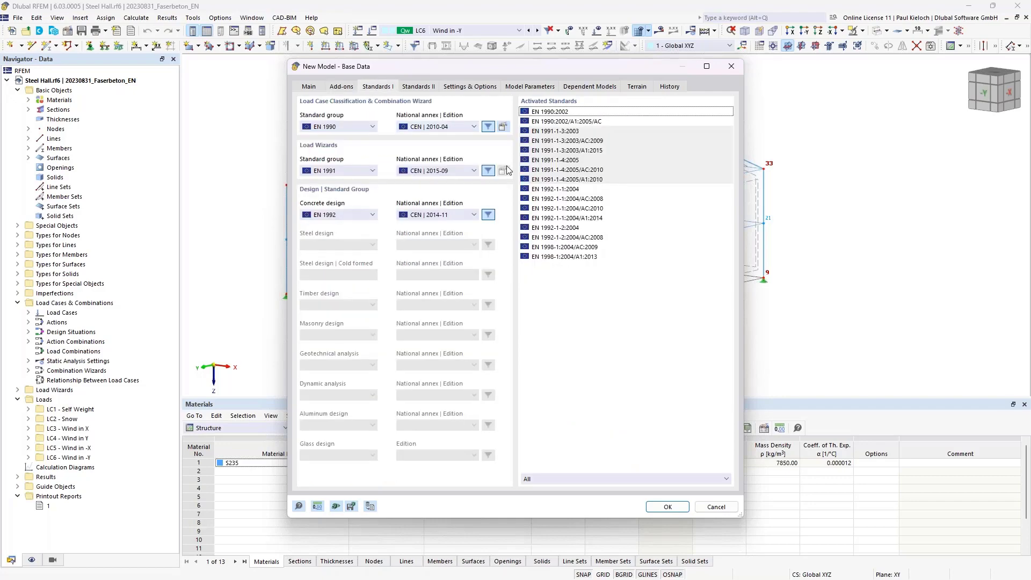
pyautogui.click(463, 127)
pyautogui.click(437, 172)
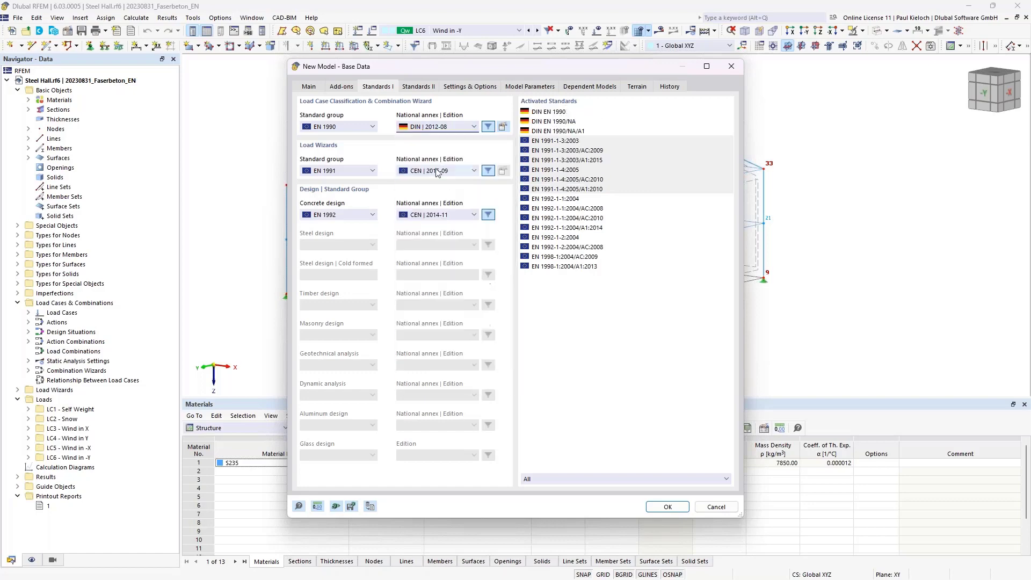
pyautogui.click(437, 172)
pyautogui.click(450, 243)
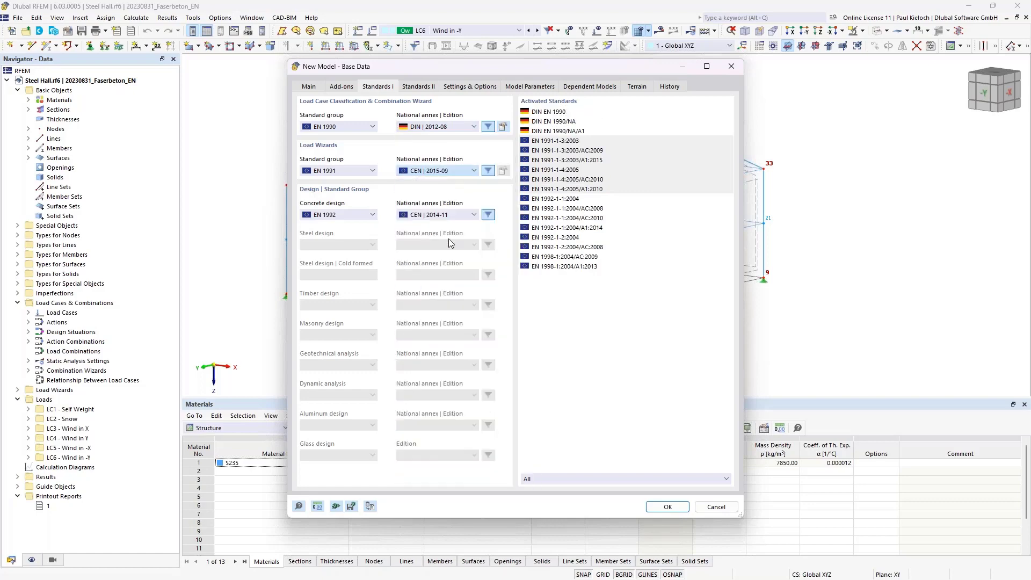
pyautogui.click(437, 215)
pyautogui.click(436, 272)
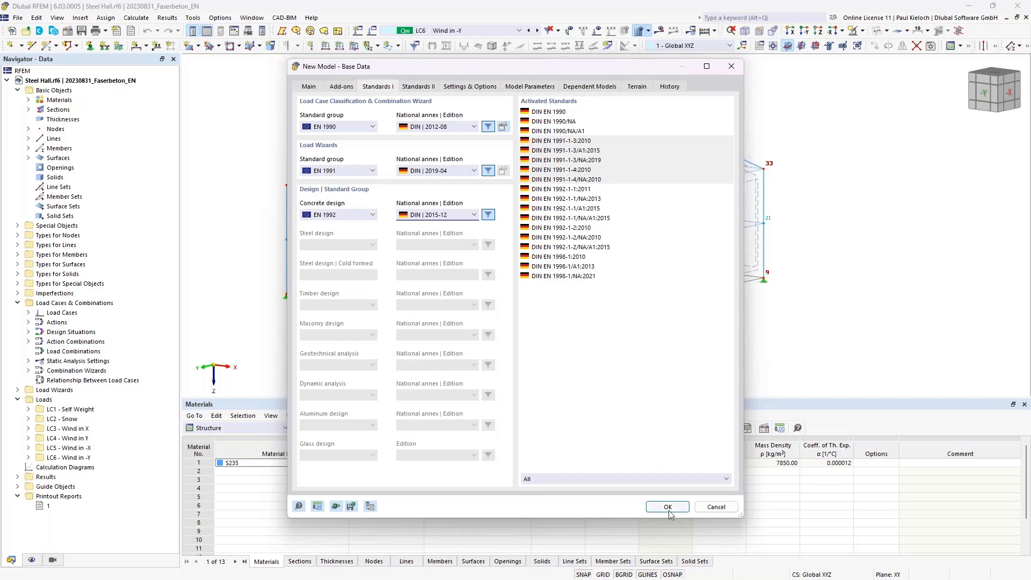
# Step: Review the add-ons, keeping the load wizards active, and create the model as a blank 3D model
pyautogui.click(335, 88)
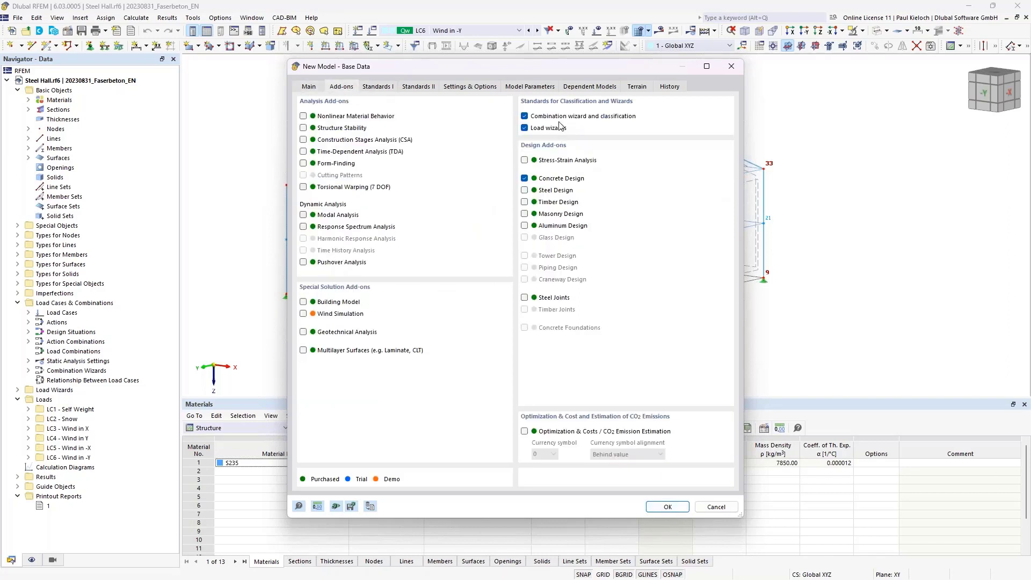
pyautogui.click(524, 128)
pyautogui.click(524, 128)
pyautogui.click(307, 86)
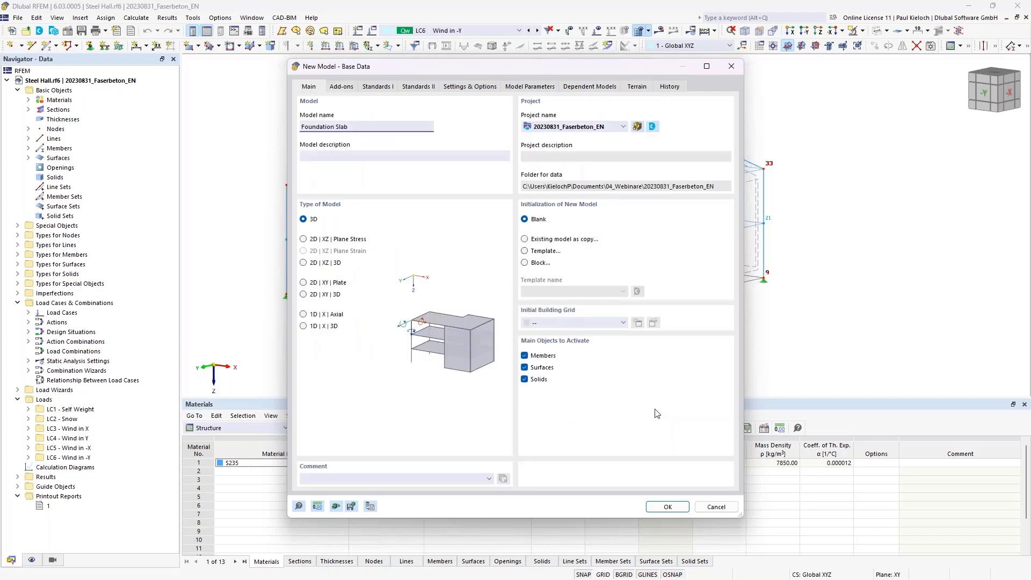
pyautogui.click(667, 507)
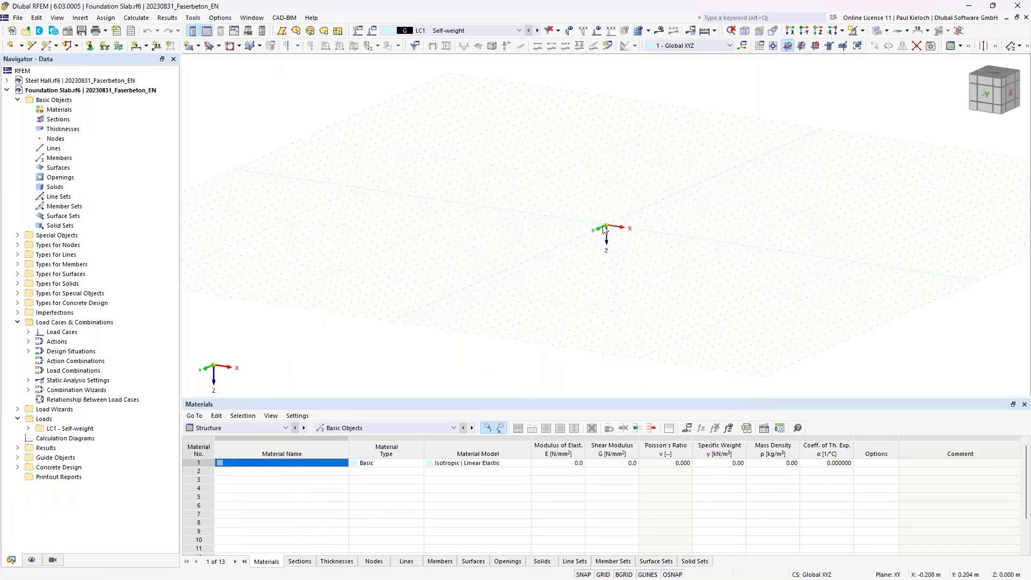
# Step: In the Steel Hall model, select all base nodes with their supports and base lines in the -Y view and copy them
pyautogui.moveTo(639, 215); pyautogui.dragTo(542, 179, button='middle')
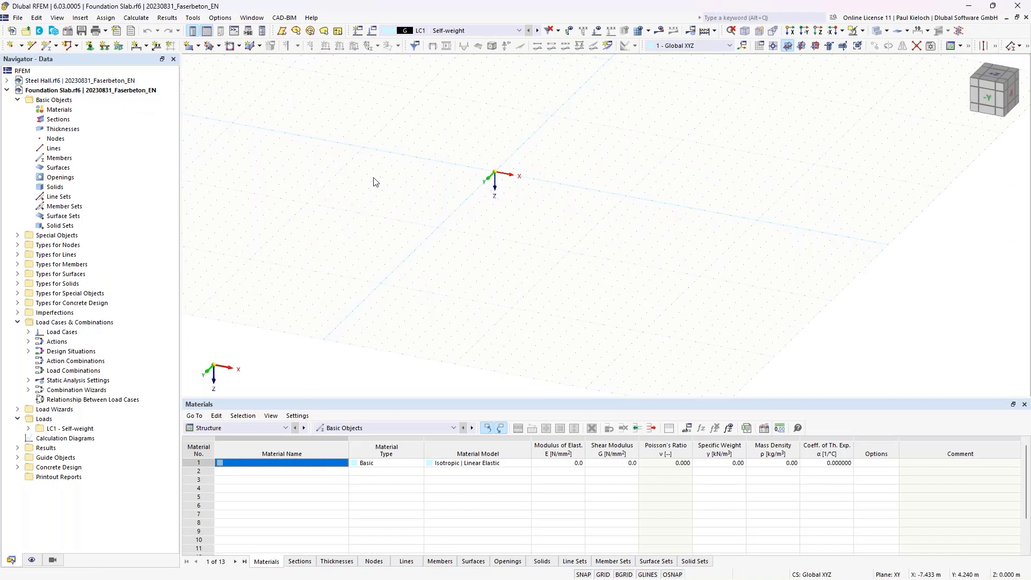
pyautogui.hotkey('ctrl', 'Tab')
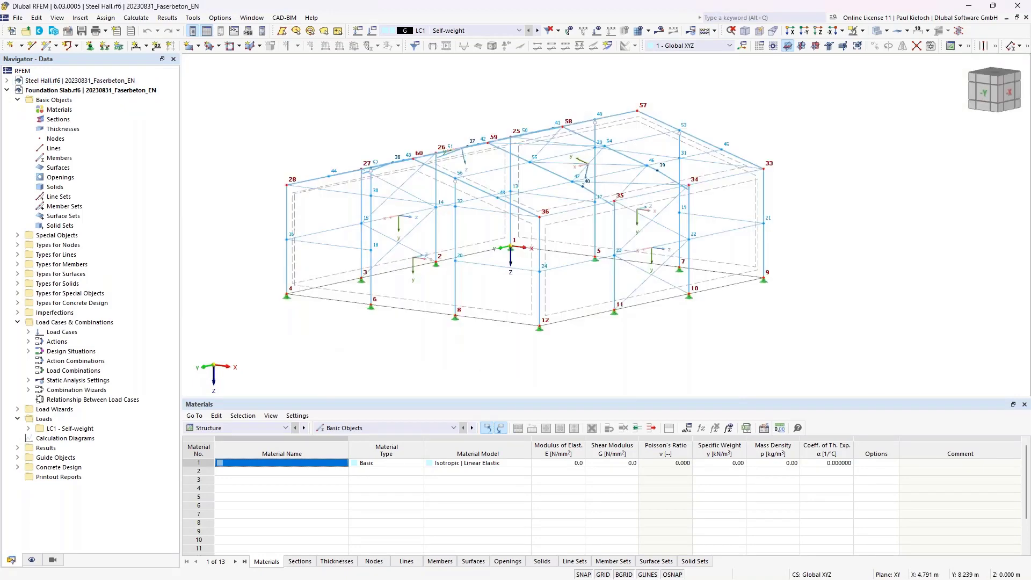
pyautogui.keyDown('ctrl'); pyautogui.moveTo(713, 342); pyautogui.dragTo(770, 322, button='middle'); pyautogui.keyUp('ctrl')
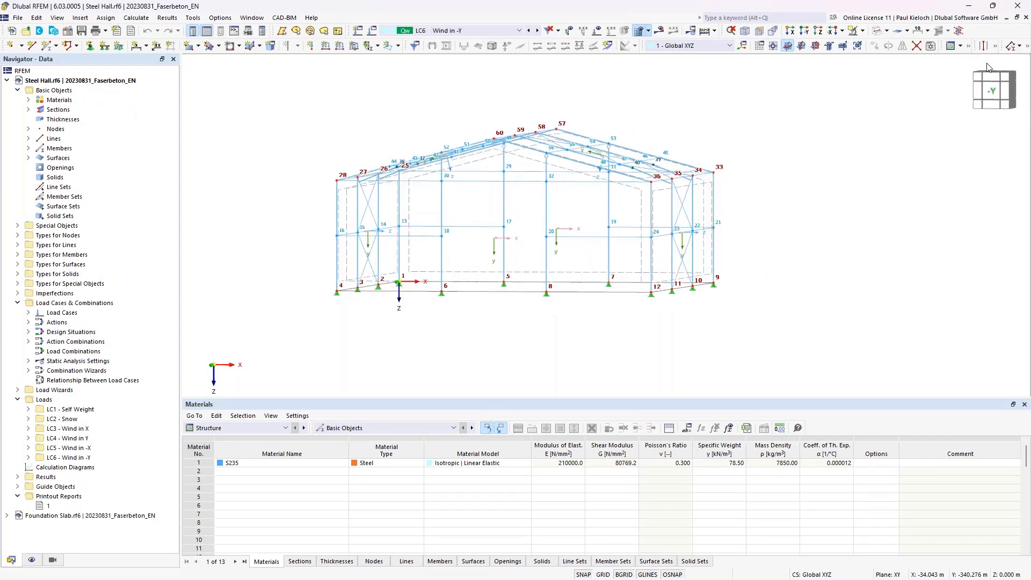
pyautogui.click(989, 91)
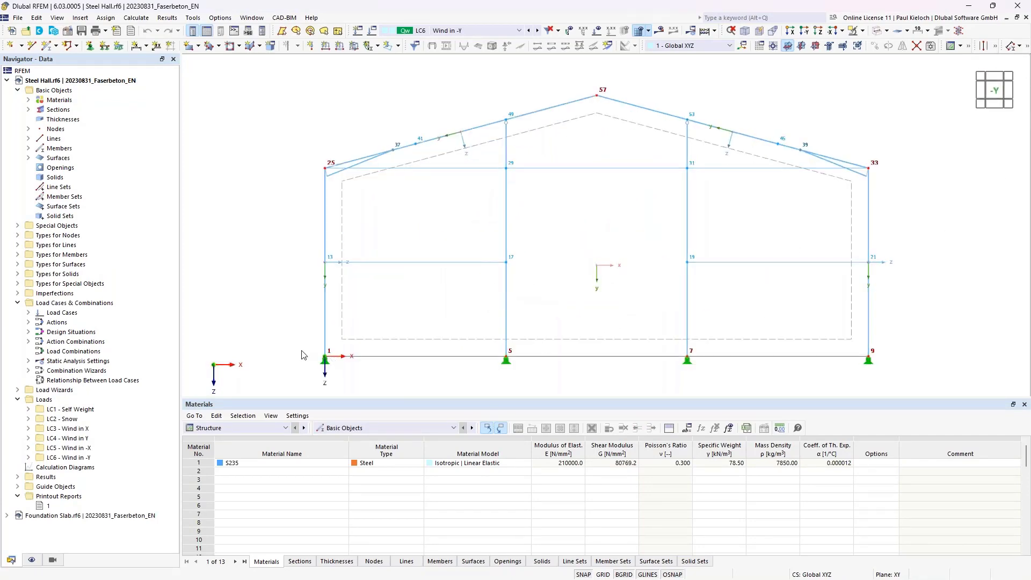
pyautogui.moveTo(726, 352); pyautogui.dragTo(952, 360)
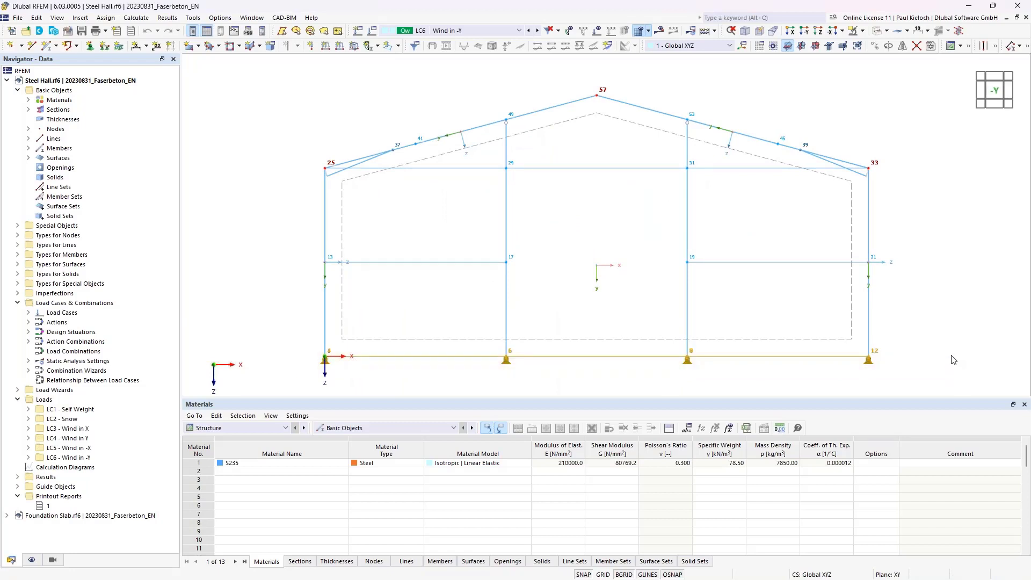
# Step: Paste the copied base objects into the Foundation Slab model with a displacement vector of 0.000 m in X, Y and Z
pyautogui.hotkey('ctrl', 'Tab')
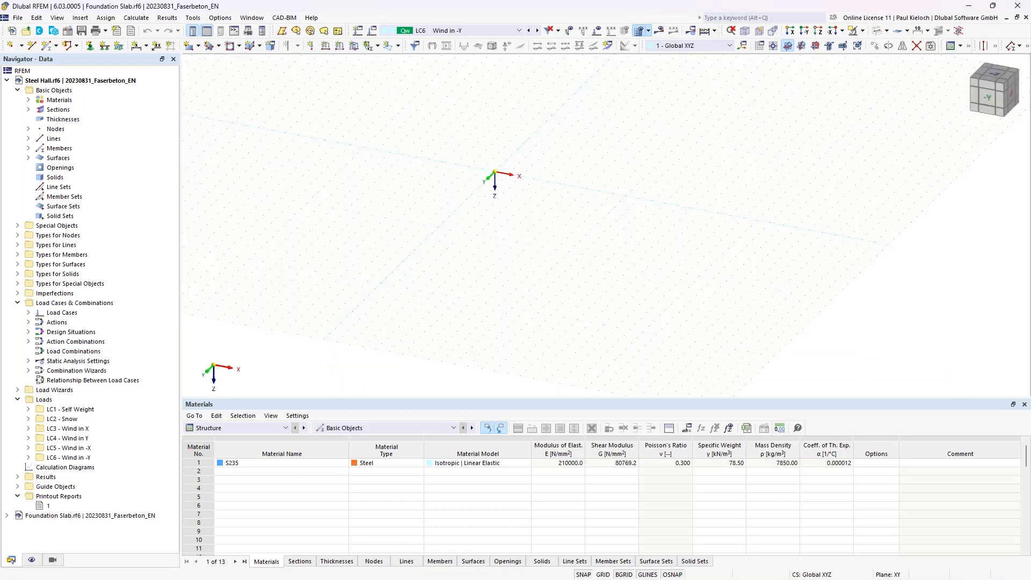
pyautogui.hotkey('ctrl', 'v')
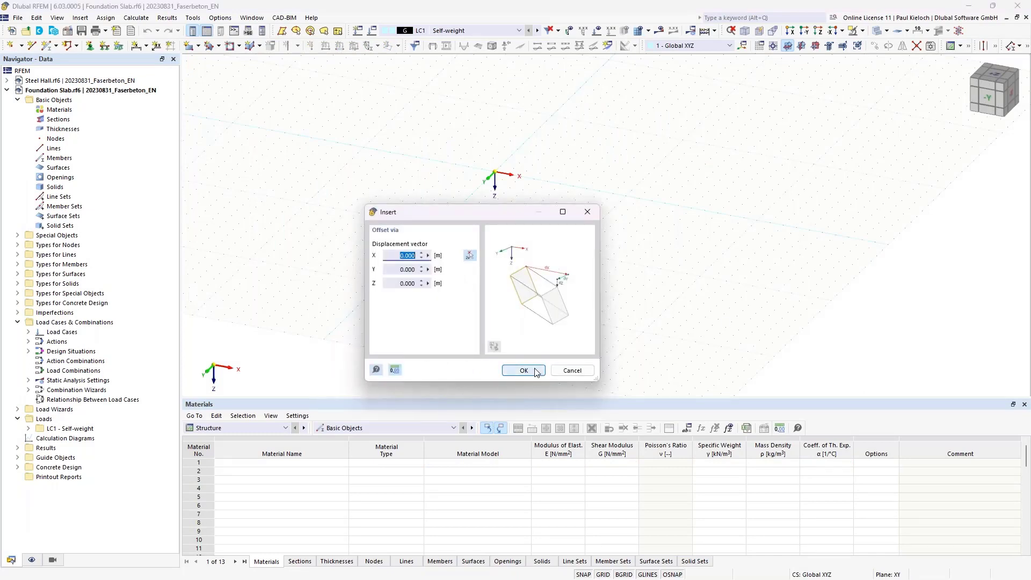
pyautogui.click(536, 371)
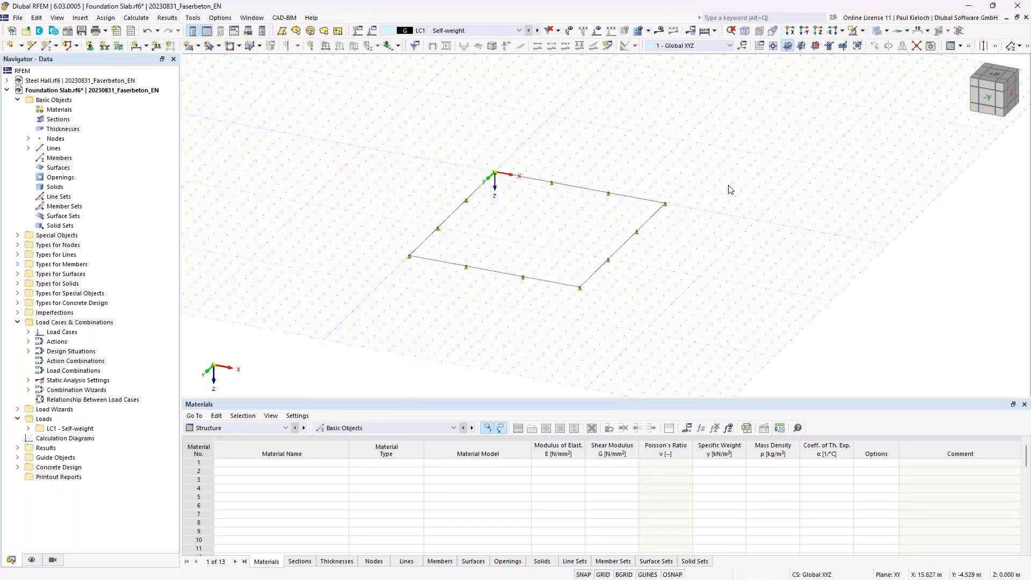
# Step: Delete all lines from the Foundation Slab model
pyautogui.moveTo(734, 195); pyautogui.dragTo(673, 238, button='middle')
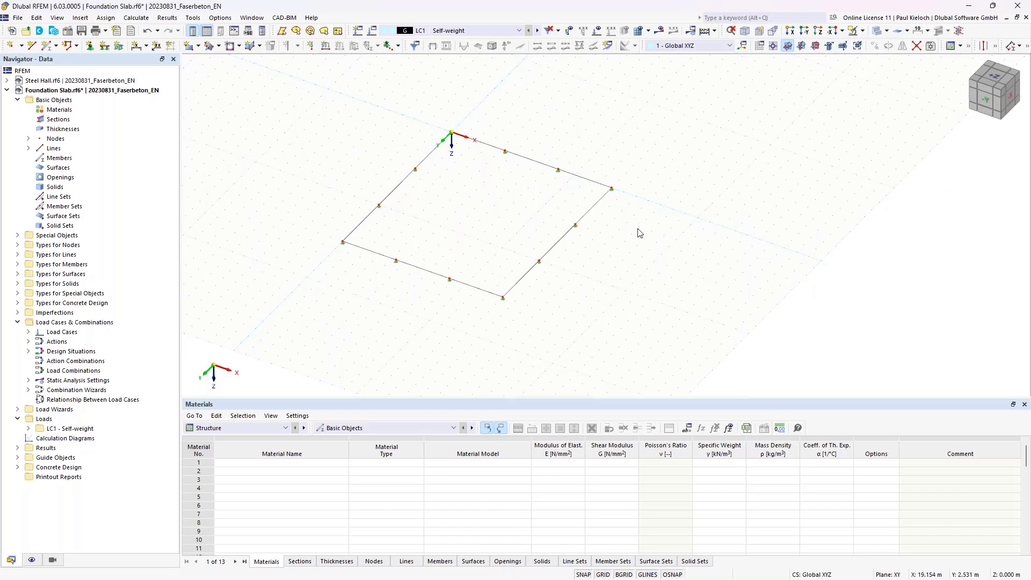
pyautogui.rightClick(55, 149)
pyautogui.click(95, 209)
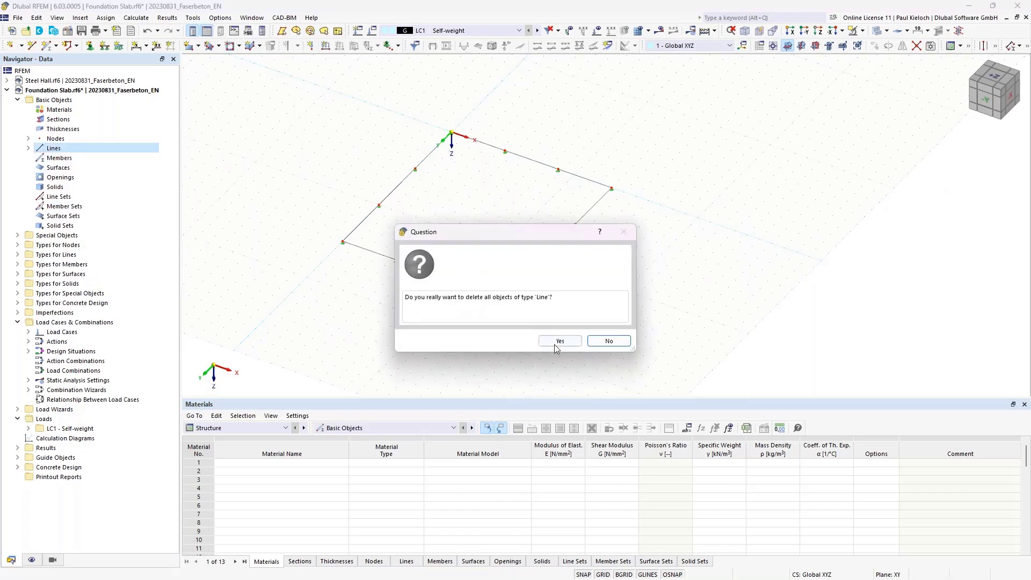
pyautogui.click(559, 340)
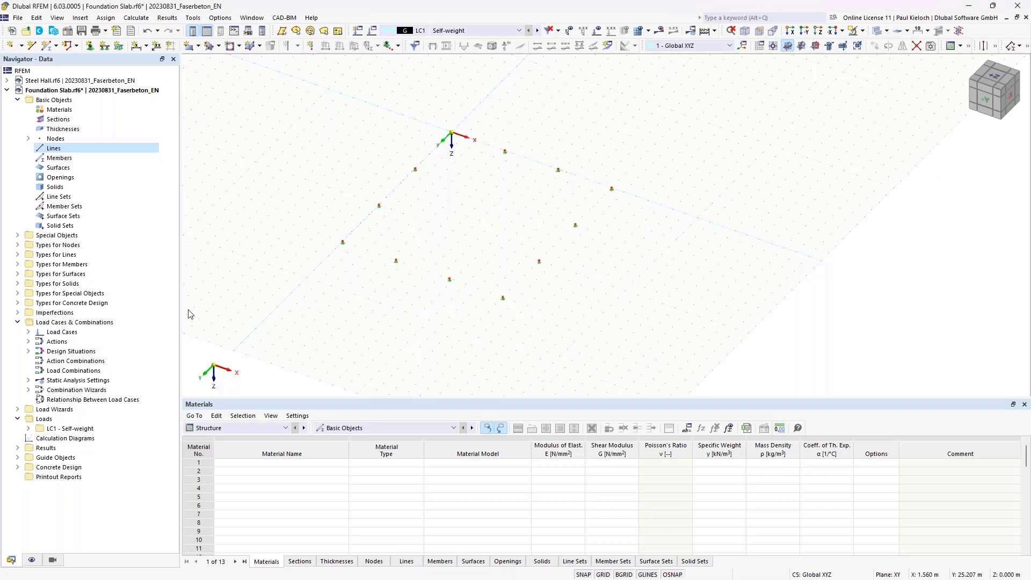
# Step: Delete all nodal supports from the Foundation Slab model
pyautogui.click(51, 246)
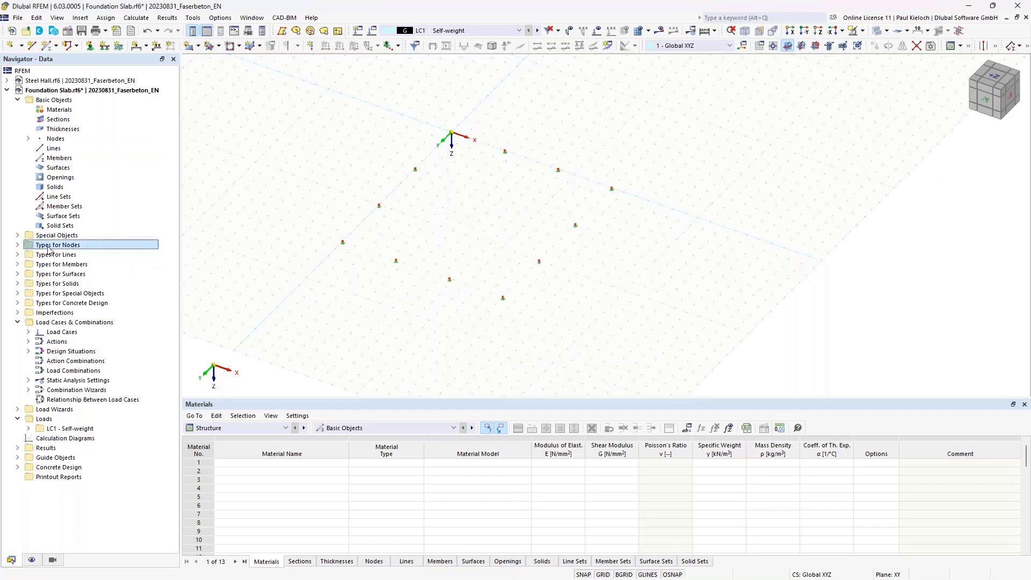
pyautogui.click(18, 244)
pyautogui.click(59, 254)
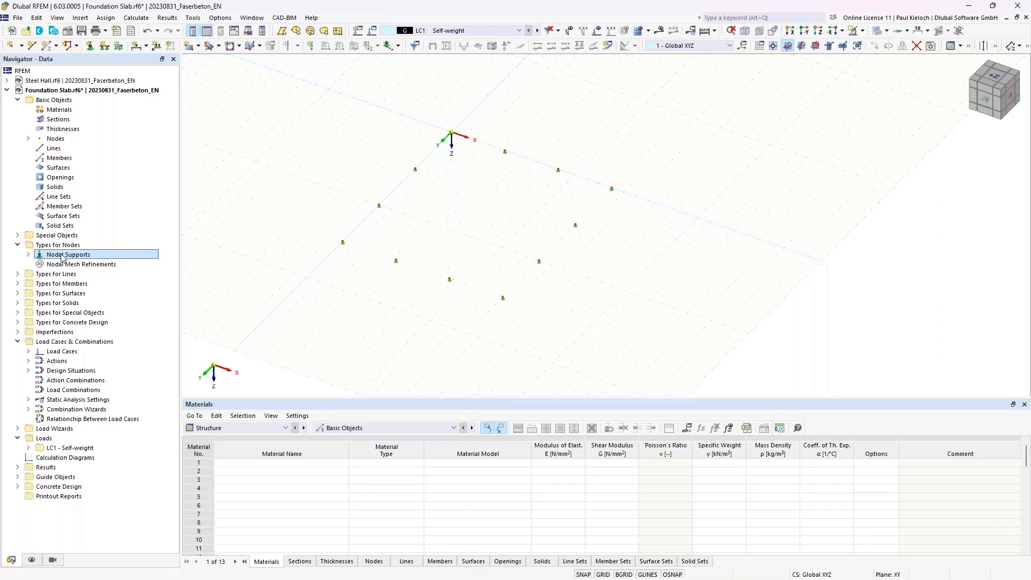
pyautogui.rightClick(72, 258)
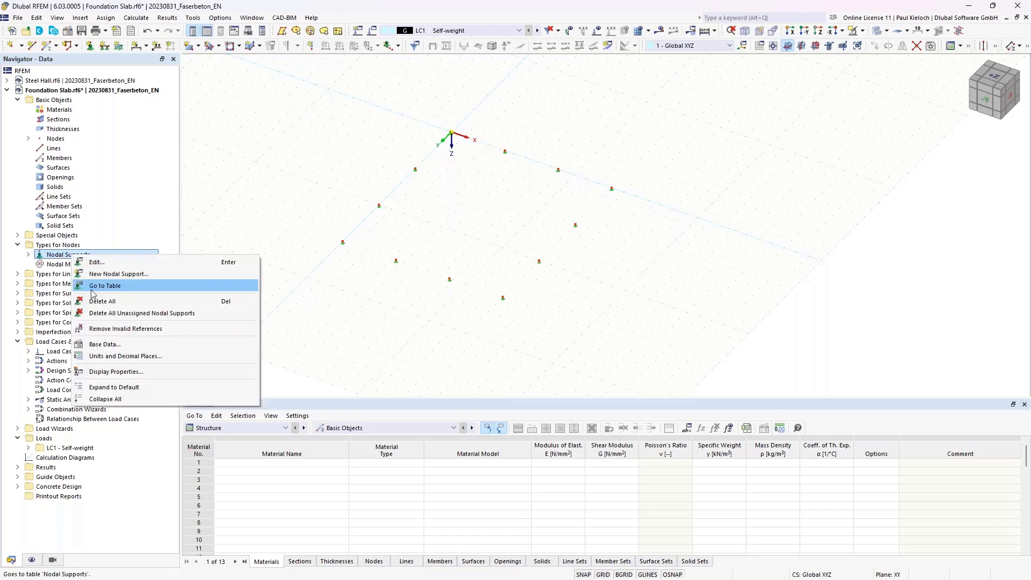
pyautogui.click(102, 301)
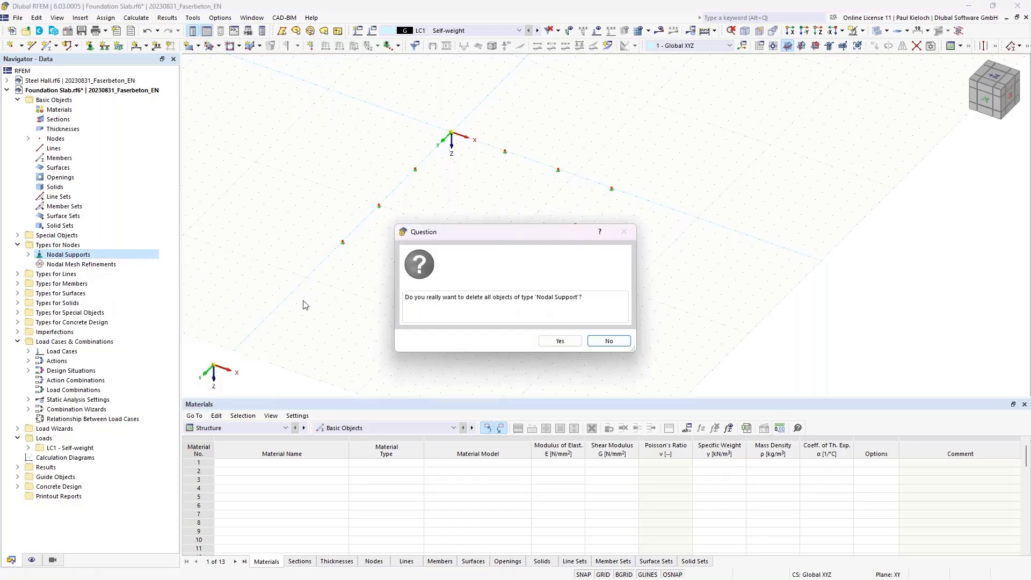
pyautogui.click(558, 339)
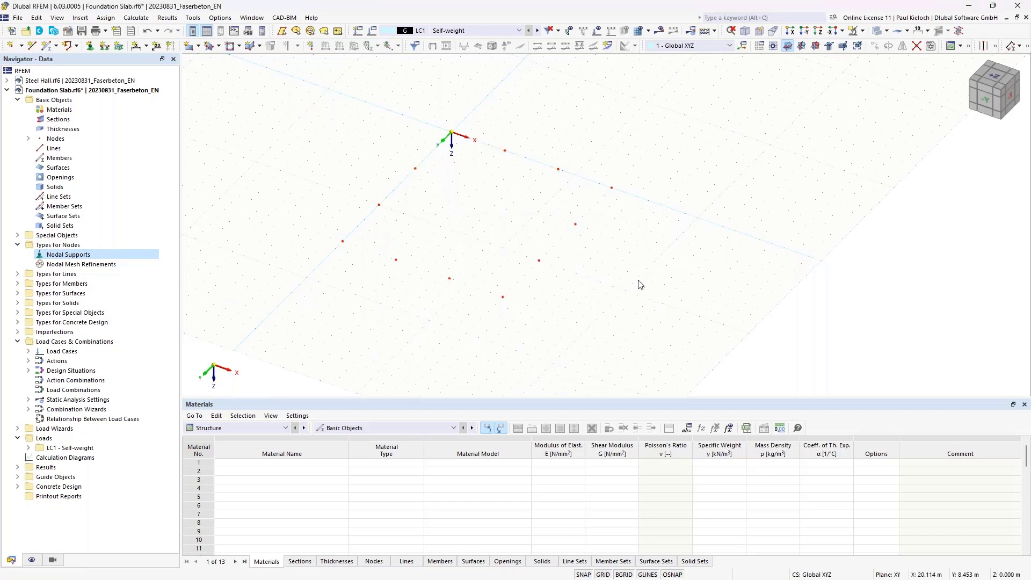
# Step: Show the object numbering to examine the column base nodes, and hide it again
pyautogui.moveTo(645, 284); pyautogui.dragTo(660, 295, button='middle')
pyautogui.moveTo(473, 260); pyautogui.dragTo(507, 231, button='right')
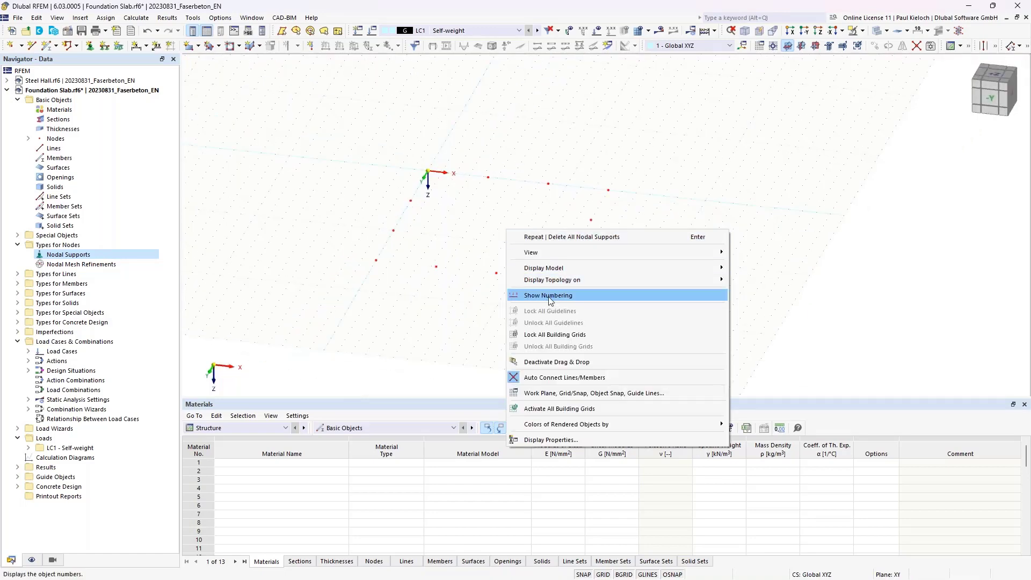
pyautogui.click(553, 297)
pyautogui.scroll(3, 416, 210)
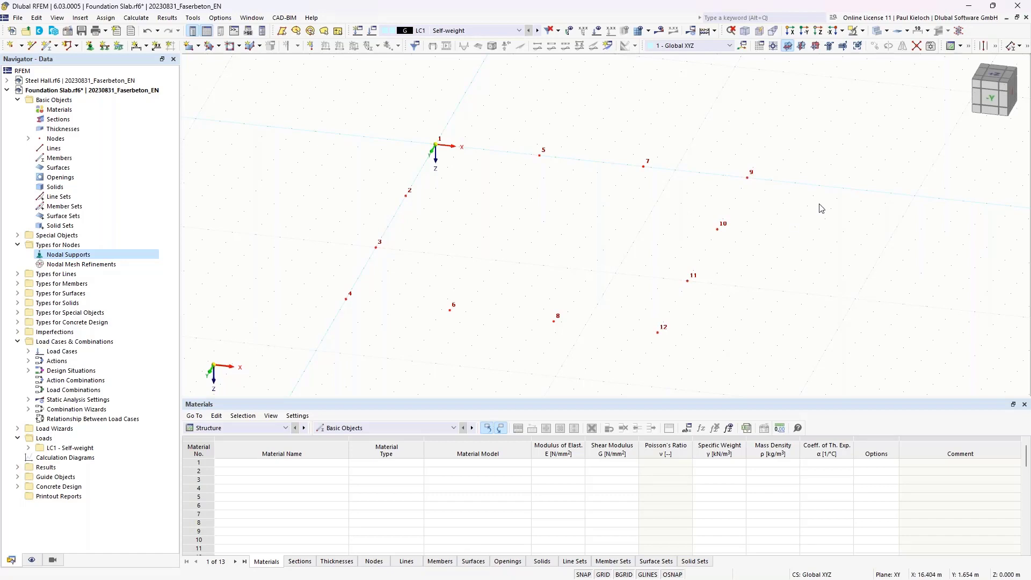
pyautogui.keyDown('ctrl'); pyautogui.moveTo(814, 207); pyautogui.dragTo(823, 172, button='middle'); pyautogui.keyUp('ctrl')
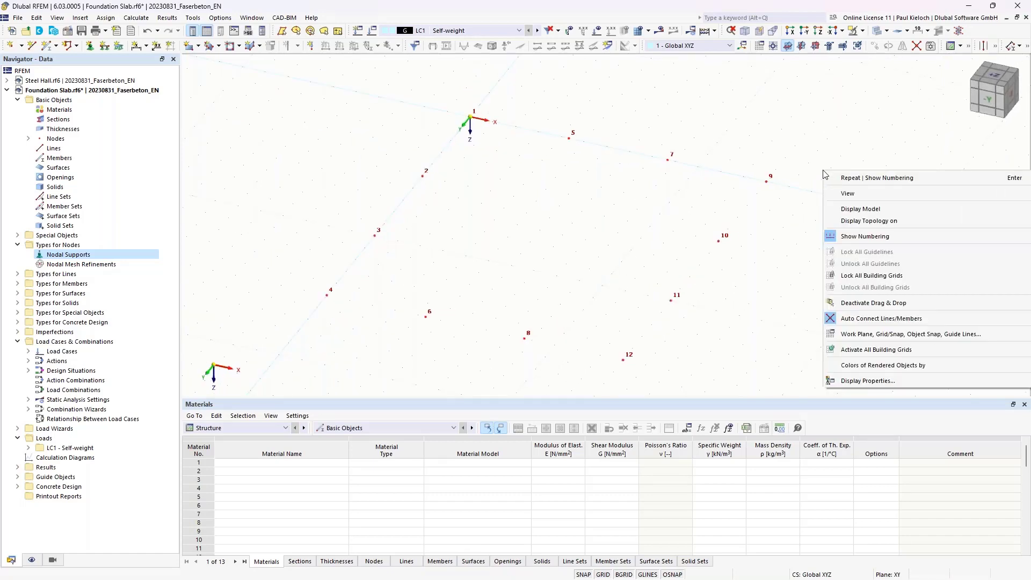
pyautogui.rightClick(824, 172)
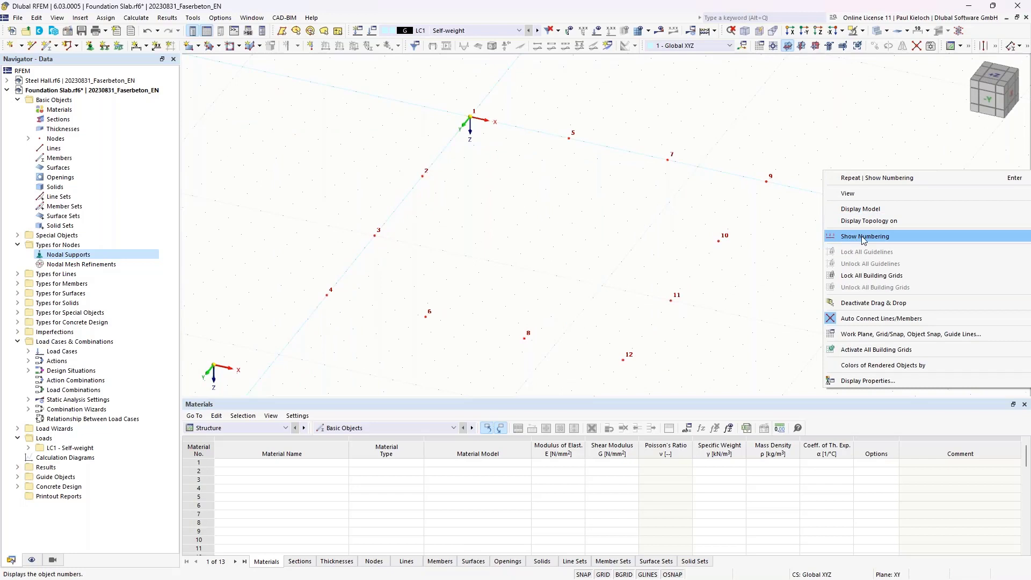
pyautogui.click(864, 237)
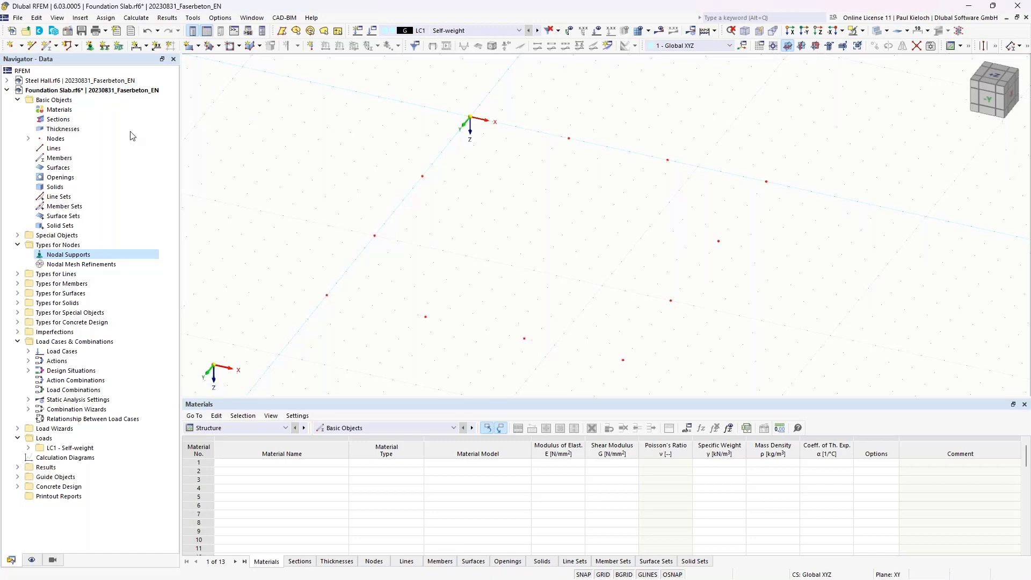
# Step: Create a material from the library, filtered to type and subtype Fiber Concrete, choosing C20/25 L1/L2
pyautogui.rightClick(66, 110)
pyautogui.click(114, 130)
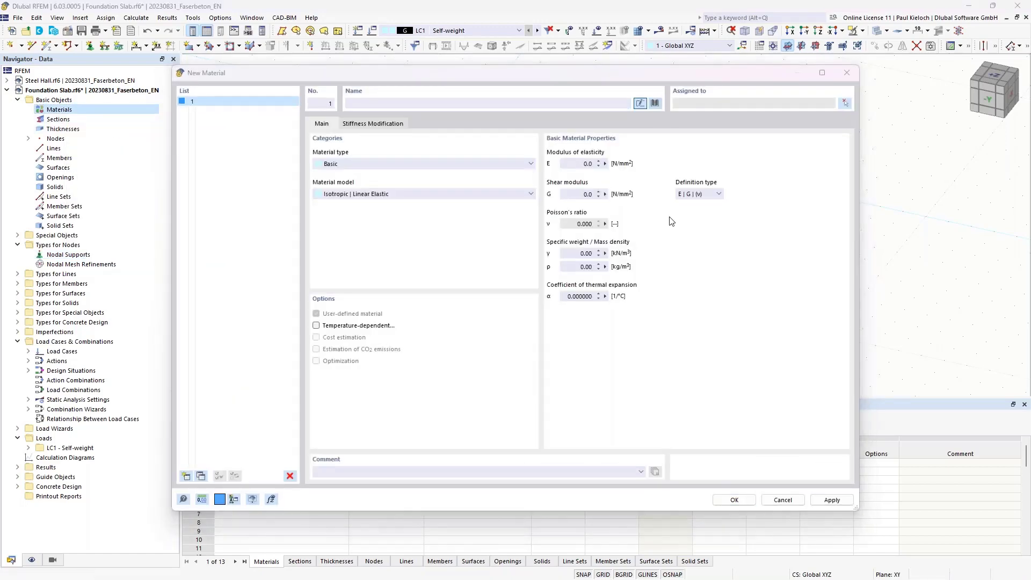
pyautogui.click(207, 139)
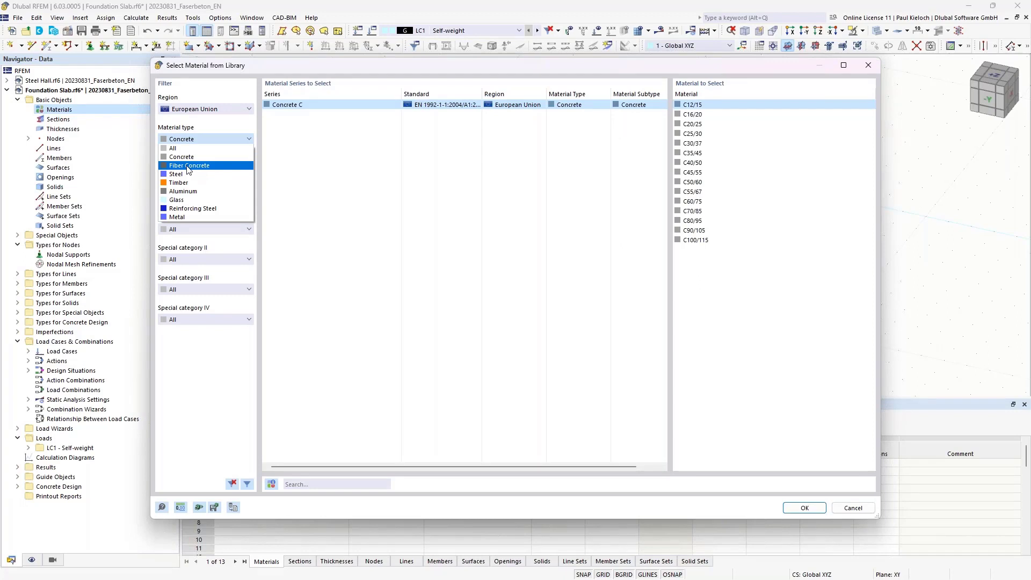
pyautogui.click(221, 170)
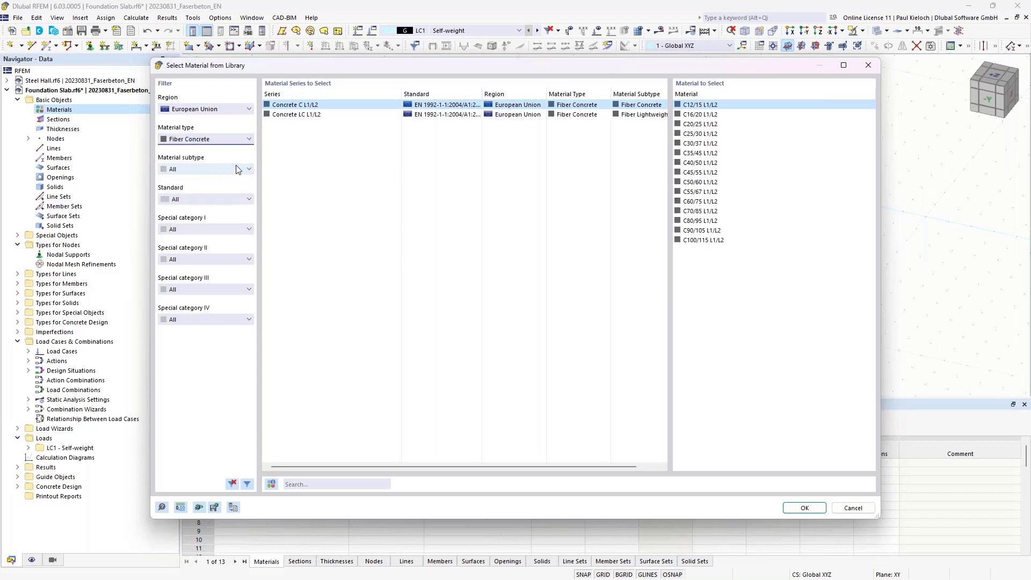
pyautogui.click(204, 169)
pyautogui.click(204, 187)
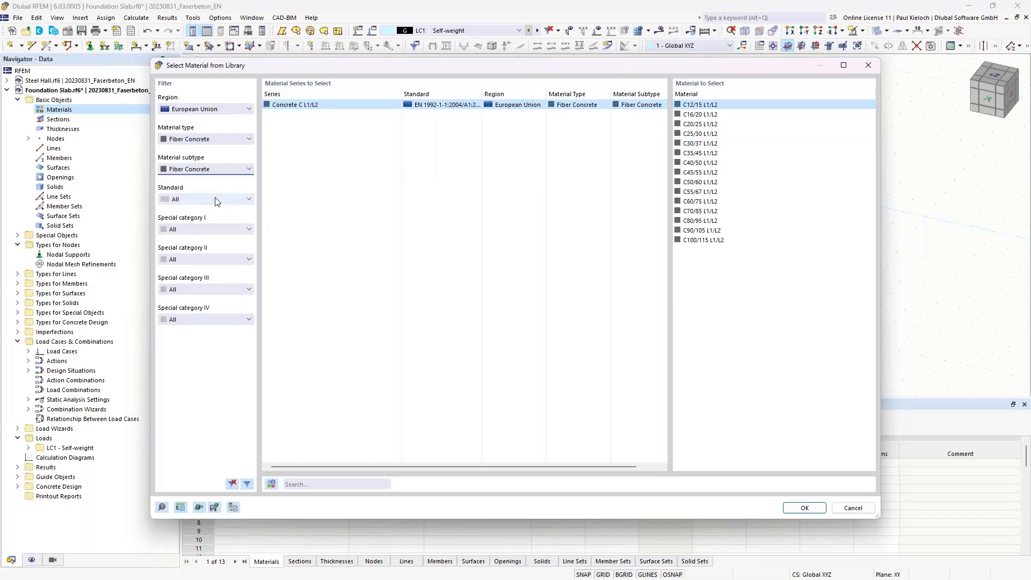
pyautogui.click(709, 124)
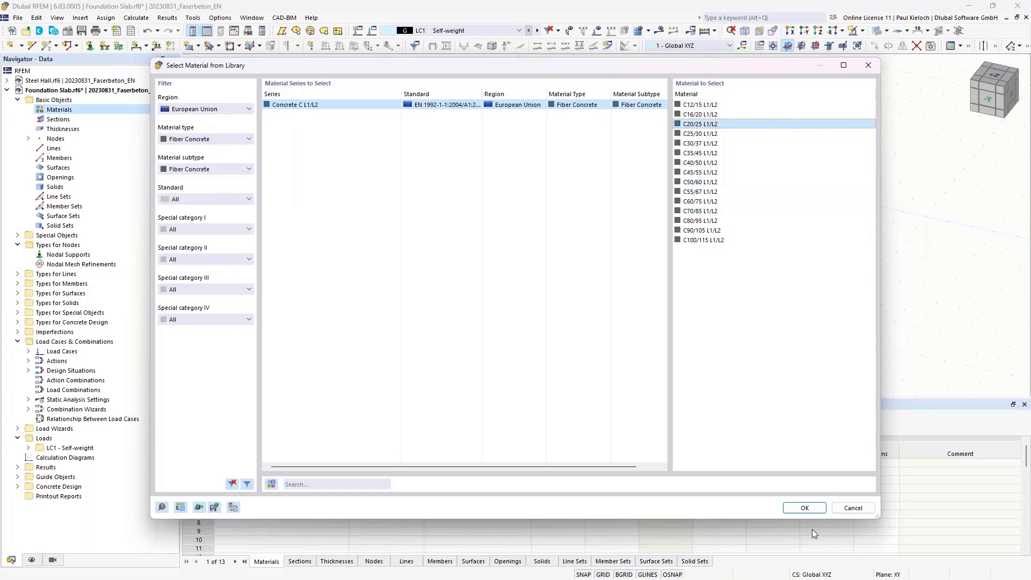
pyautogui.click(805, 508)
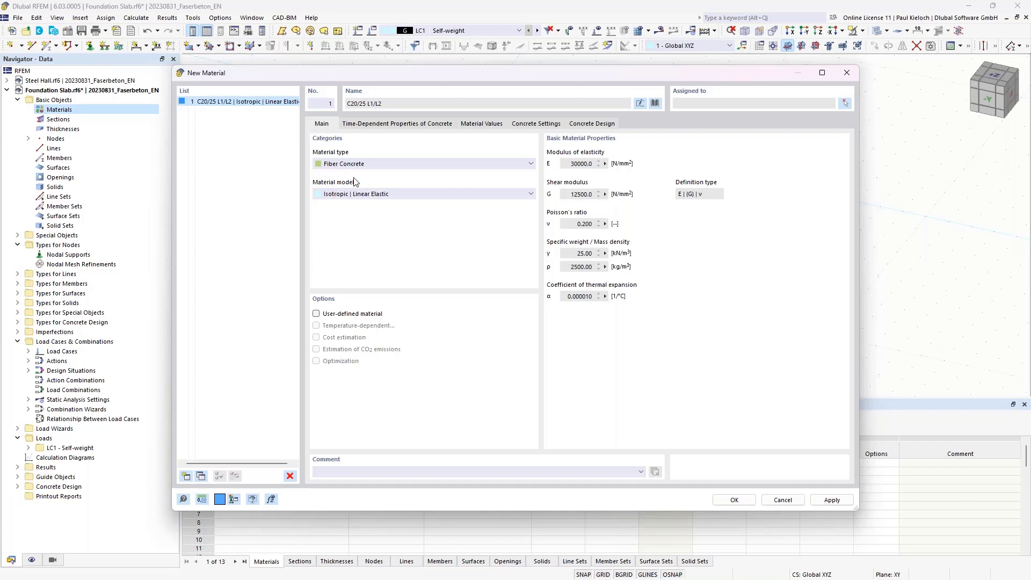
# Step: Examine the material values of the C20/25 L1/L2 fiber concrete, including its steel fiber properties
pyautogui.click(487, 126)
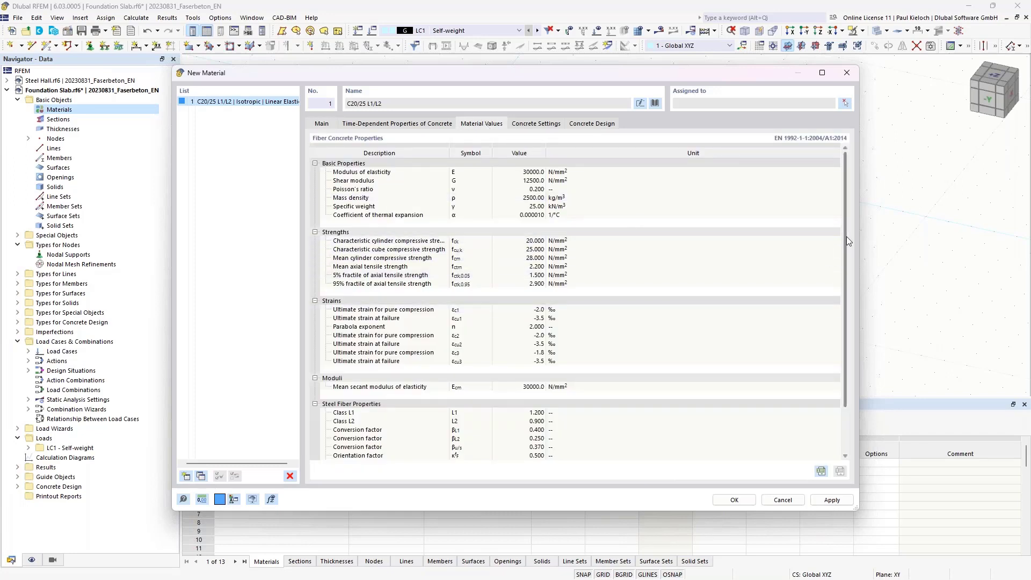
pyautogui.moveTo(849, 246); pyautogui.dragTo(845, 331)
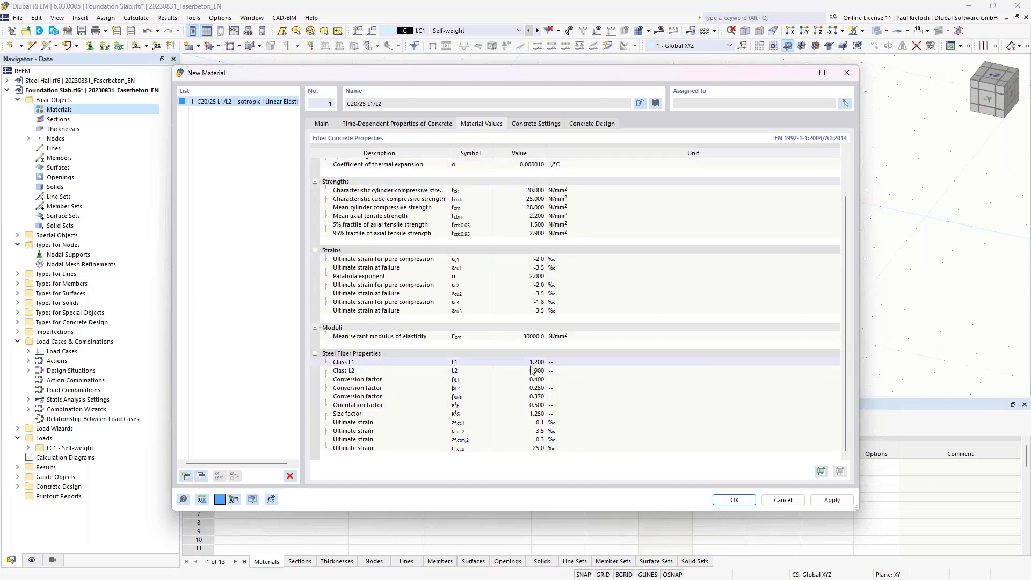
pyautogui.click(330, 124)
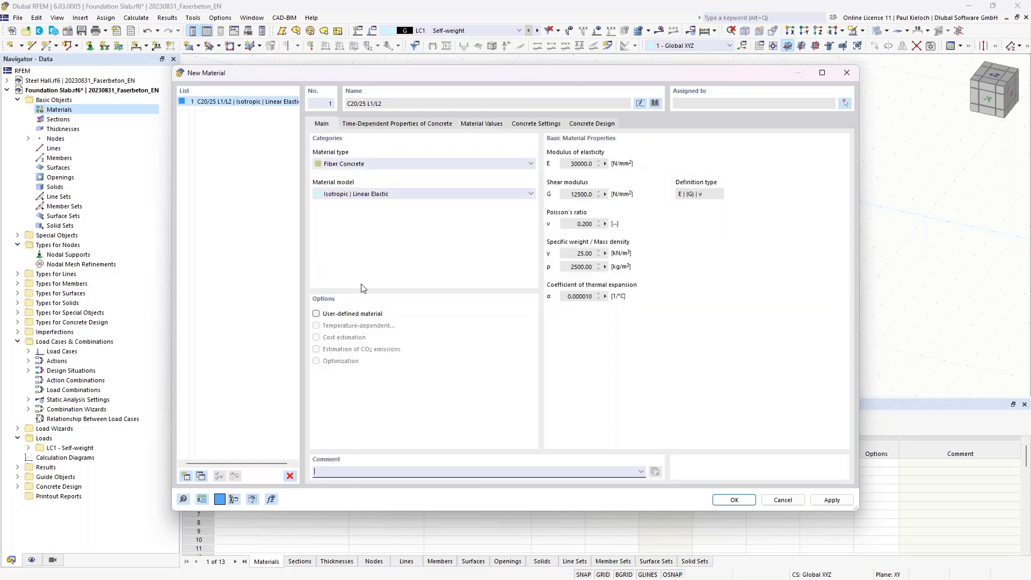
# Step: Enable the user-defined material option to check the fiber concrete's material values, and disable it again
pyautogui.click(327, 316)
pyautogui.click(482, 124)
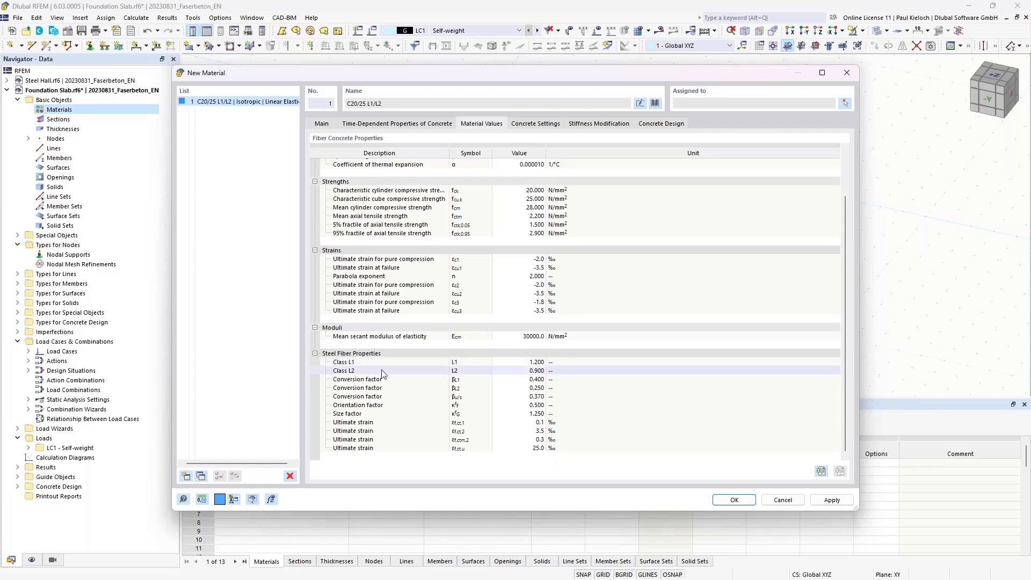
pyautogui.click(325, 124)
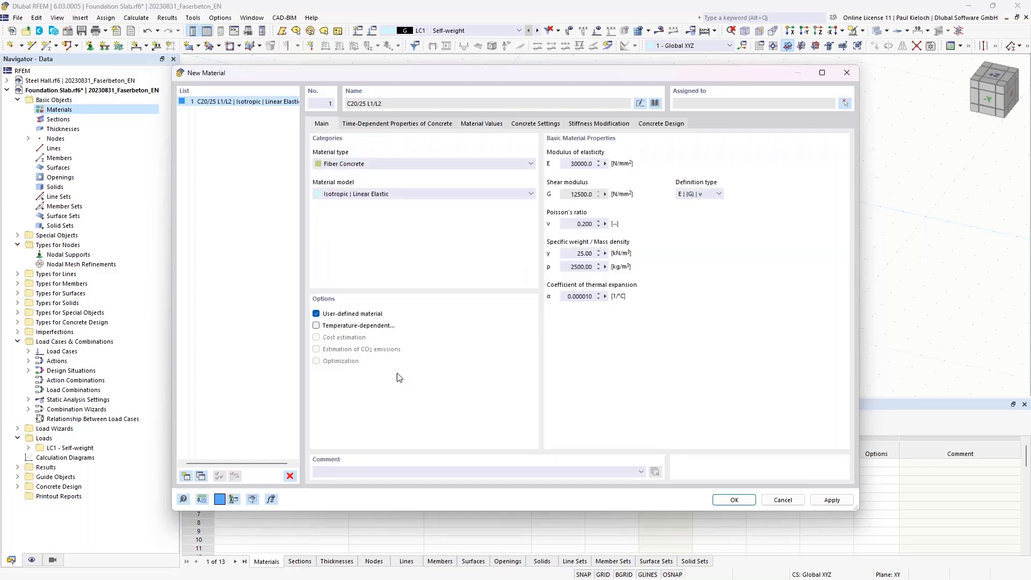
pyautogui.click(334, 317)
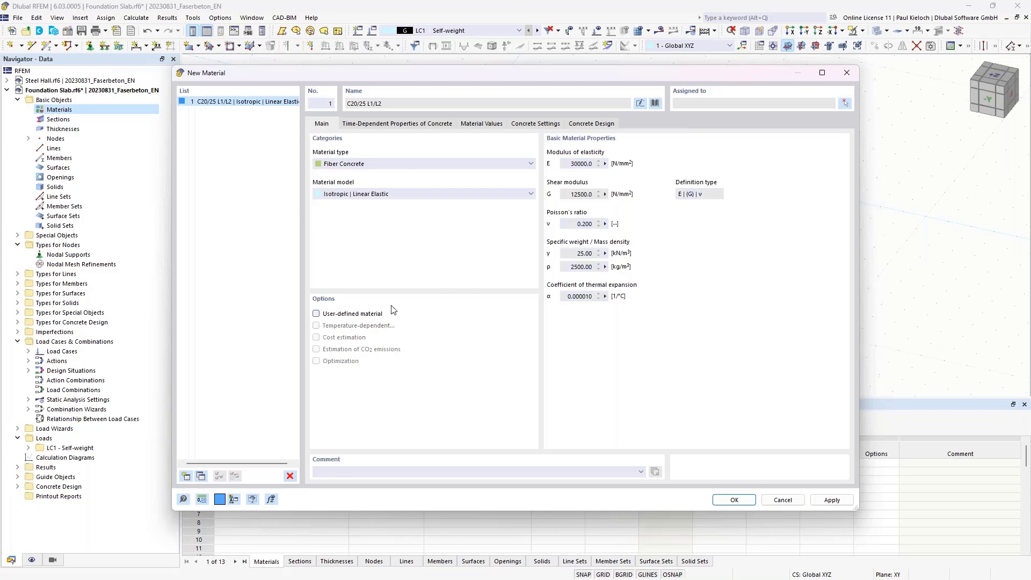
# Step: Review the steel fiber properties once more and apply the C20/25 L1/L2 material
pyautogui.click(489, 124)
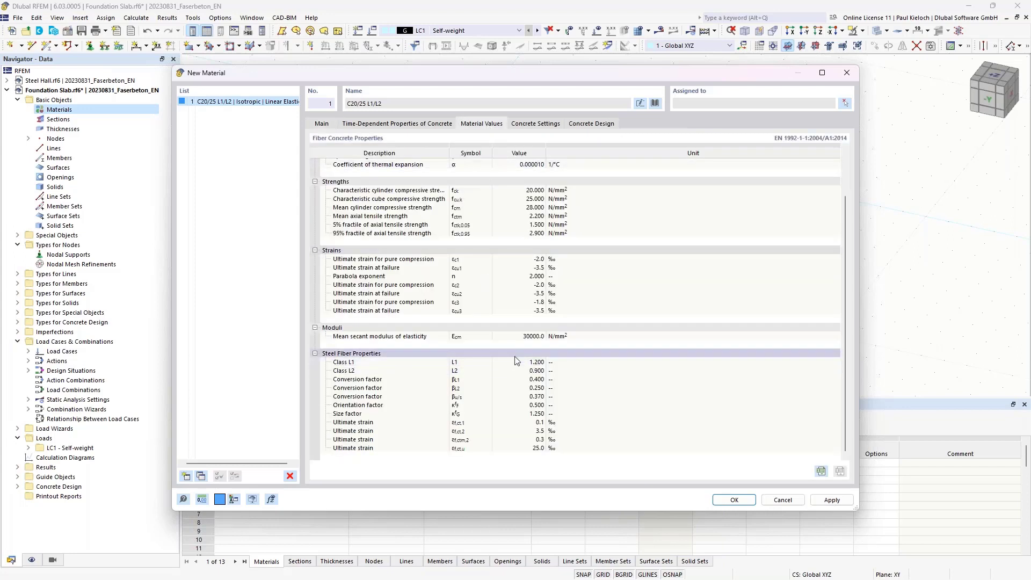
pyautogui.click(831, 499)
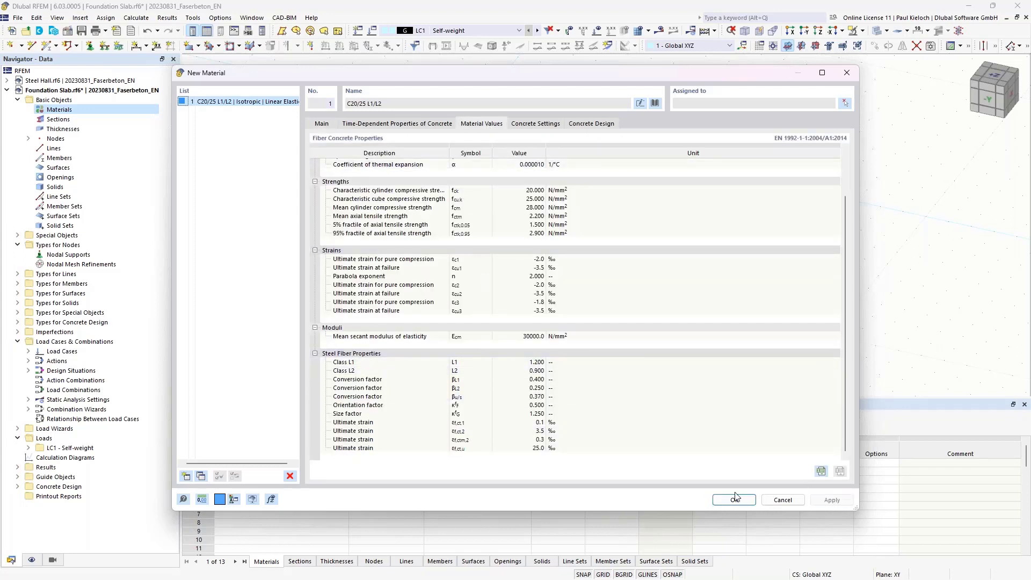
pyautogui.click(323, 124)
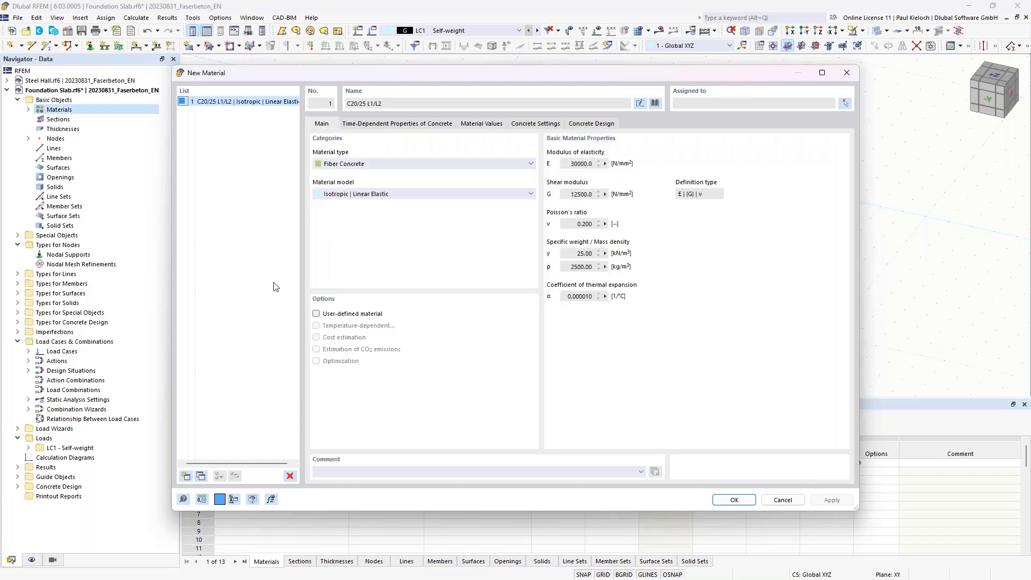
# Step: Add a second material and filter the material library to the Reinforcing Steel type
pyautogui.click(186, 476)
pyautogui.click(655, 104)
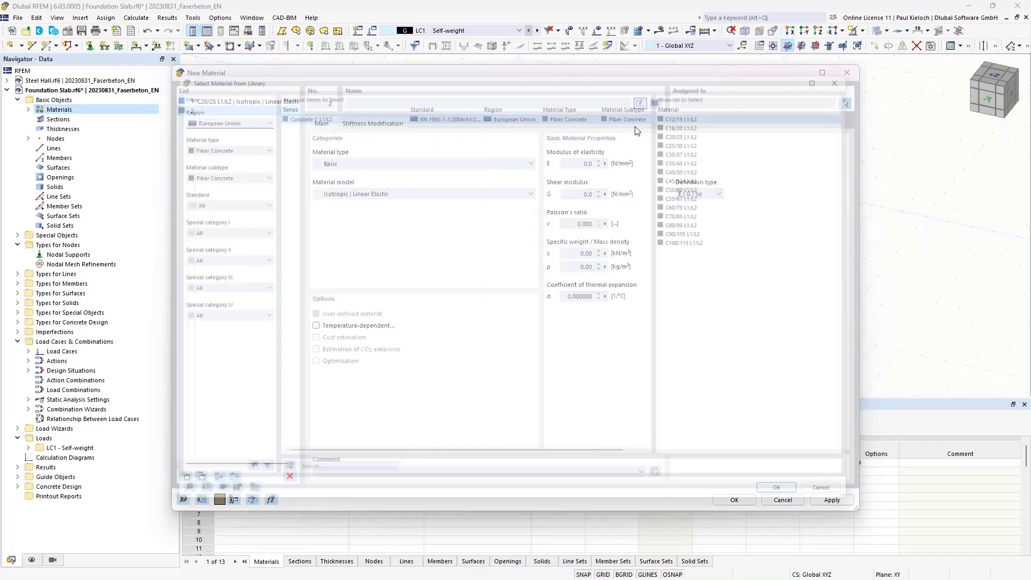
pyautogui.click(215, 139)
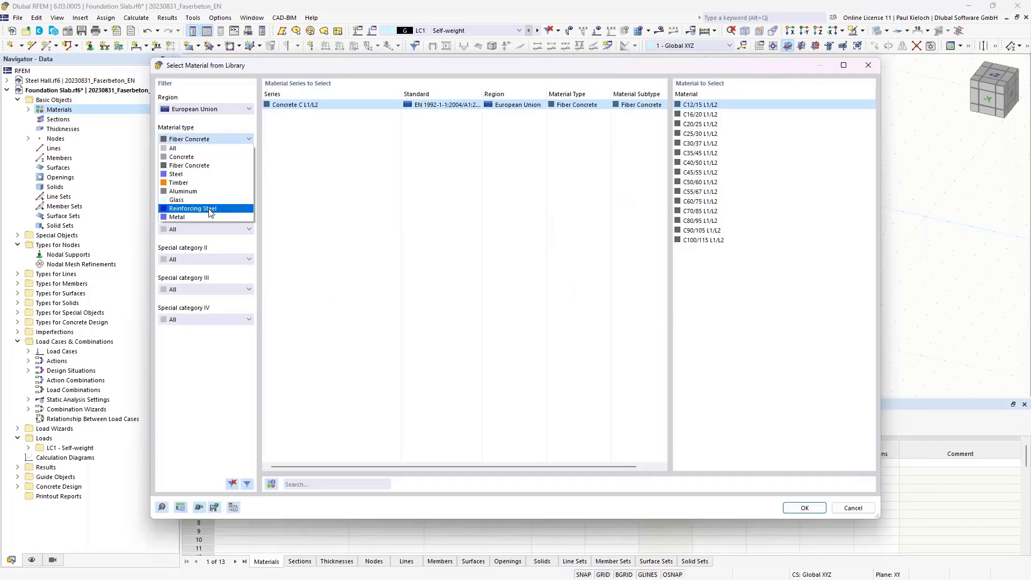
pyautogui.click(209, 209)
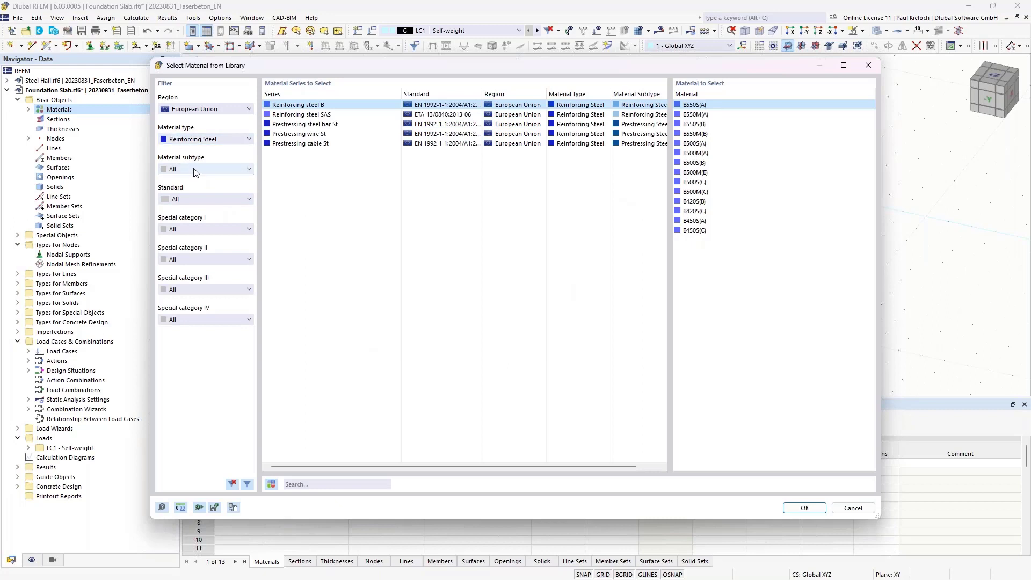
pyautogui.click(196, 169)
pyautogui.click(218, 194)
pyautogui.click(205, 199)
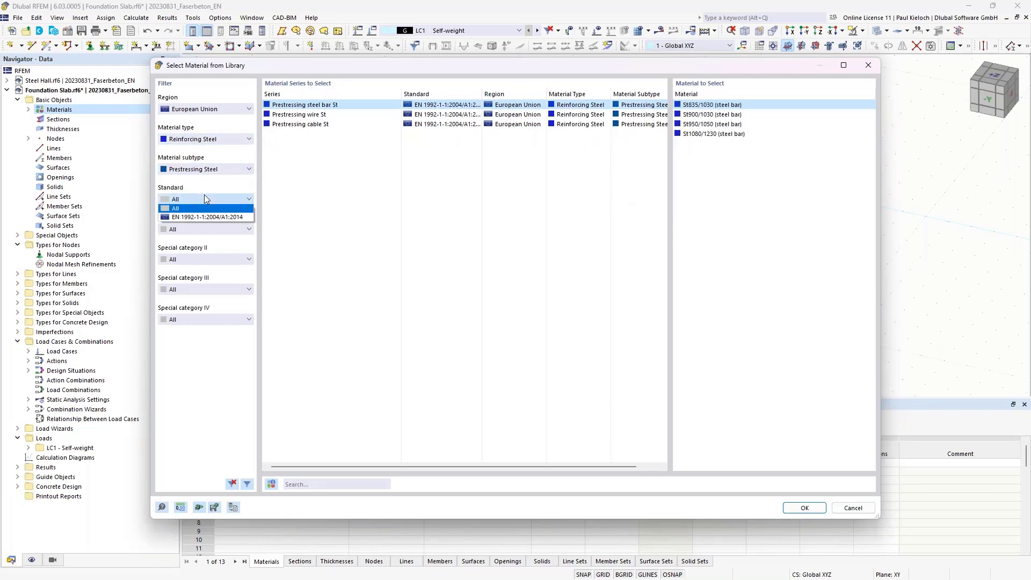
pyautogui.click(207, 217)
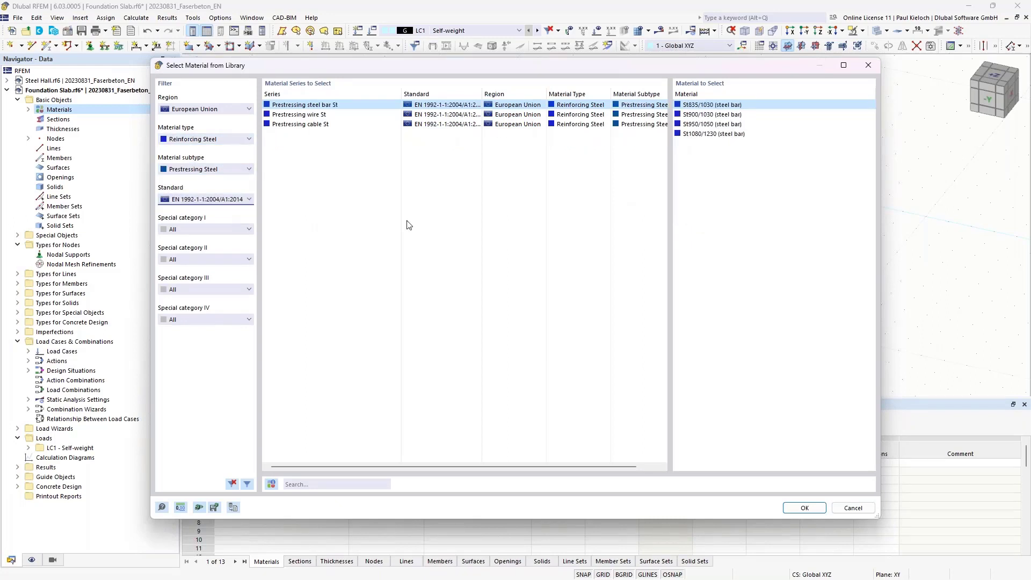
# Step: Filter the library to subtype Reinforcing Steel and standard EN 1992-1-1:2004/A1:2014, and assign B500M(A) as the second material
pyautogui.click(235, 169)
pyautogui.click(204, 194)
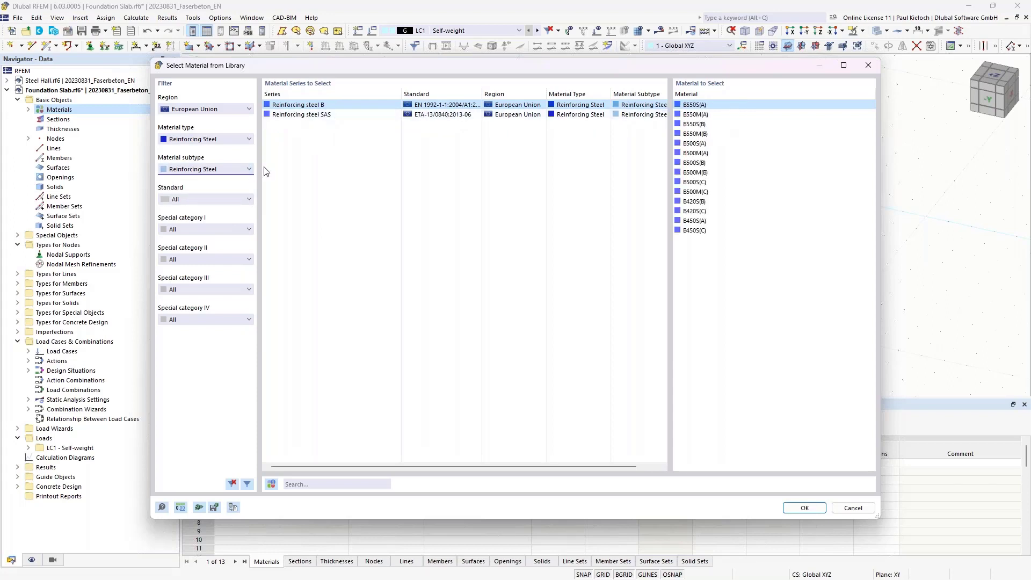
pyautogui.click(204, 199)
pyautogui.click(205, 216)
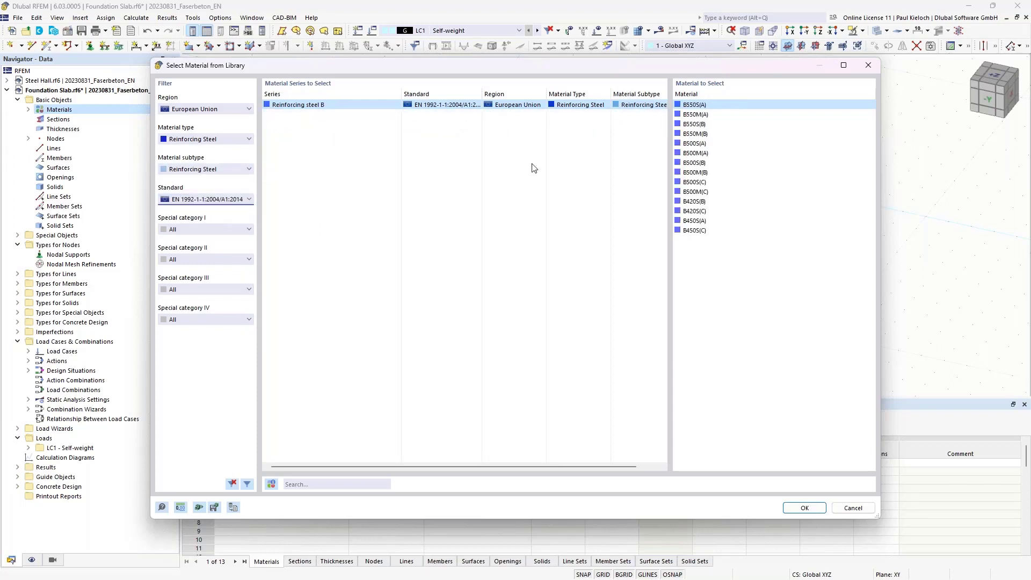
pyautogui.click(689, 154)
pyautogui.click(816, 510)
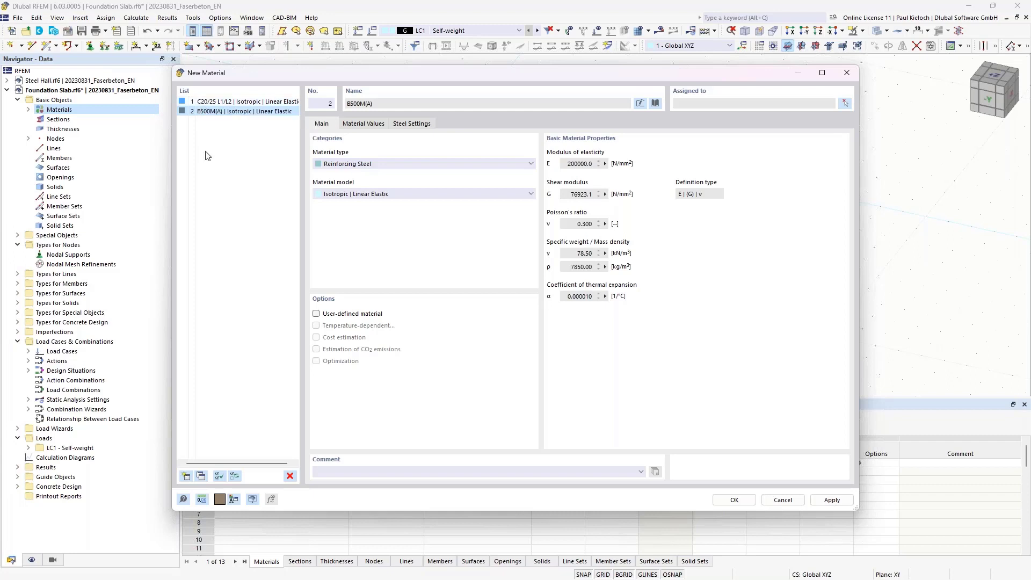
# Step: Add a third material, C20/25, from the library filtered to type and subtype Concrete and EN 1992-1-1:2004/A1:2014, and confirm the materials
pyautogui.click(185, 476)
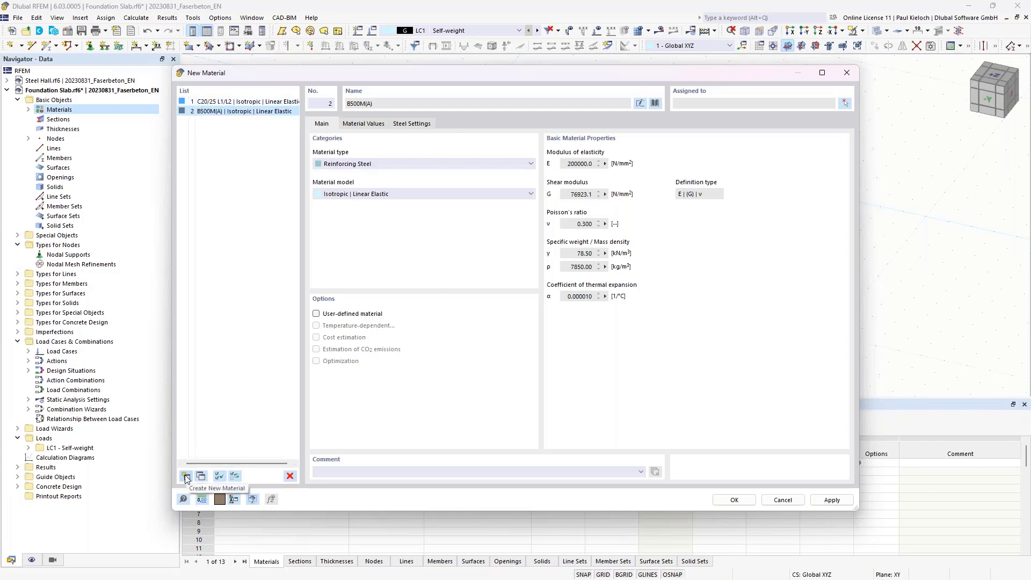
pyautogui.click(654, 104)
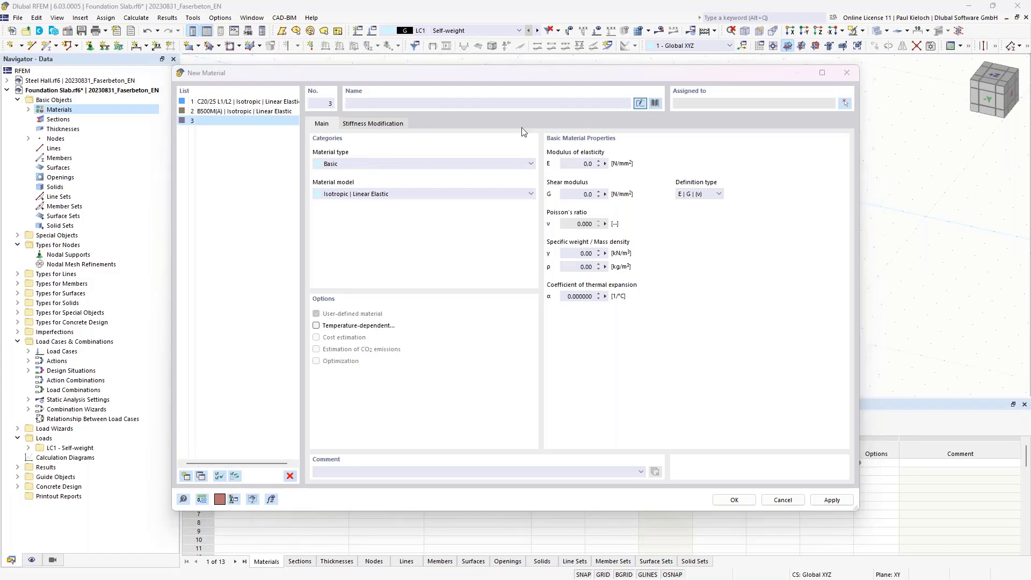
pyautogui.click(204, 140)
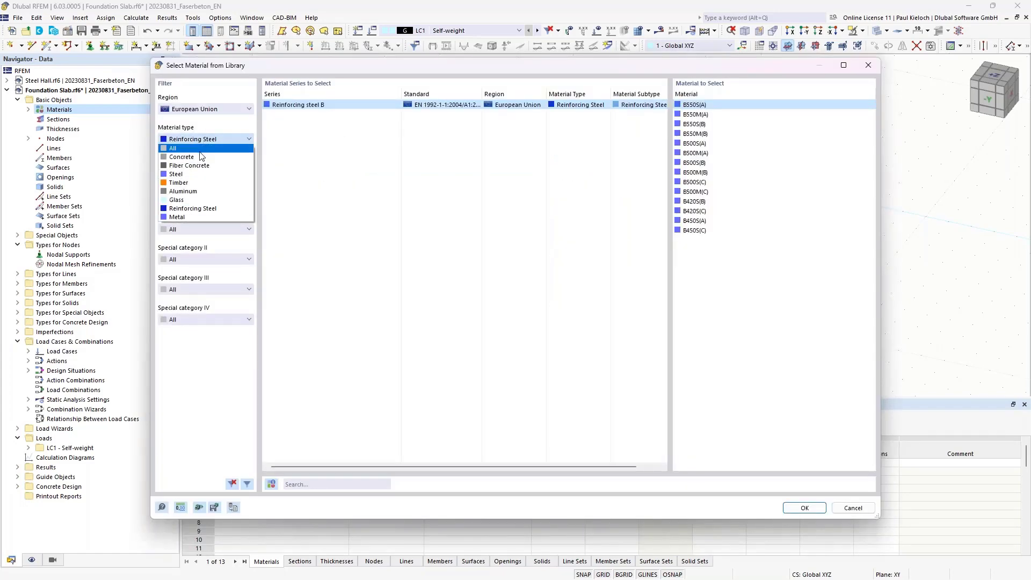
pyautogui.click(203, 156)
pyautogui.click(203, 170)
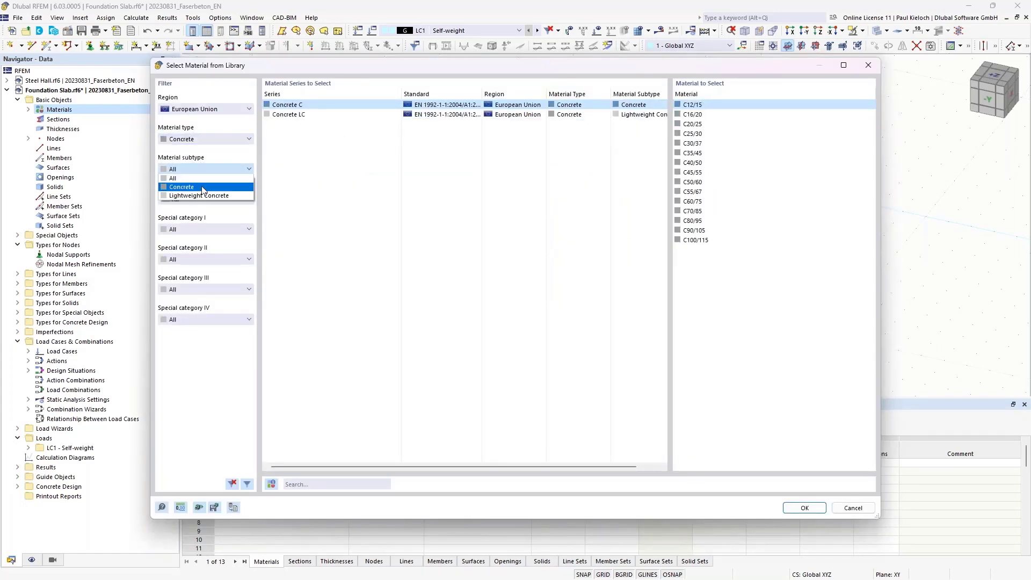
pyautogui.click(202, 187)
pyautogui.click(206, 200)
pyautogui.click(210, 217)
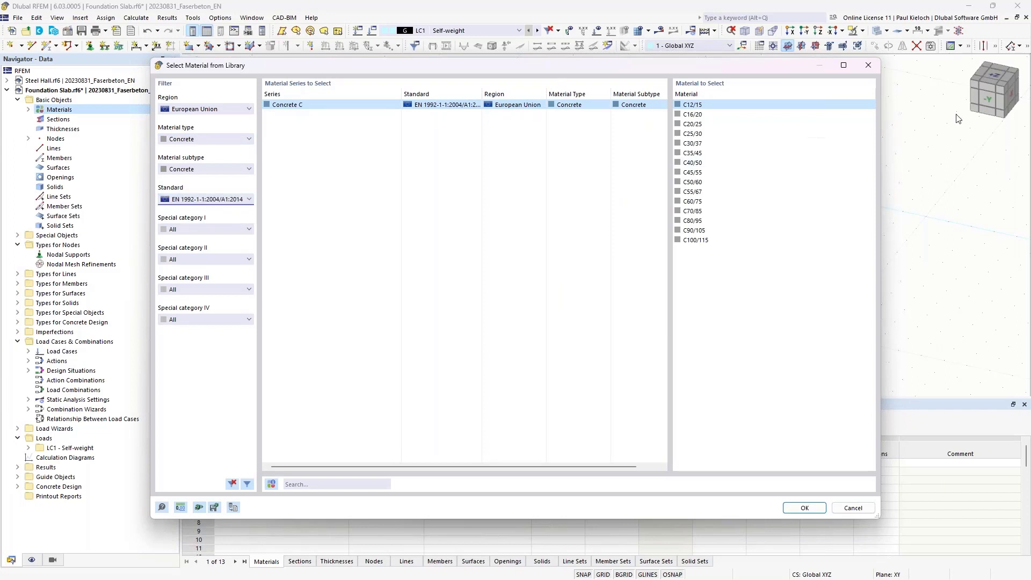
pyautogui.click(698, 124)
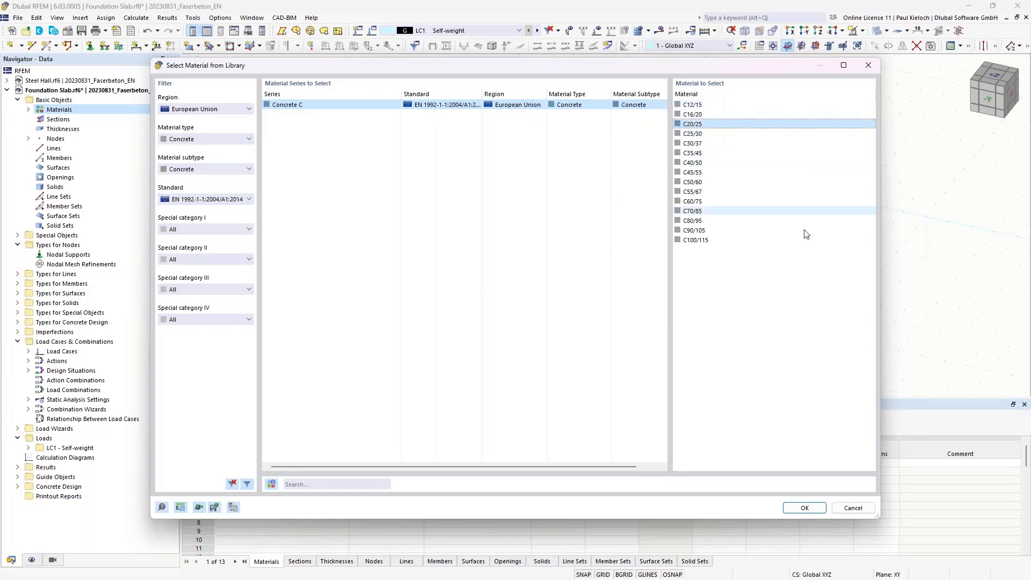
pyautogui.click(805, 508)
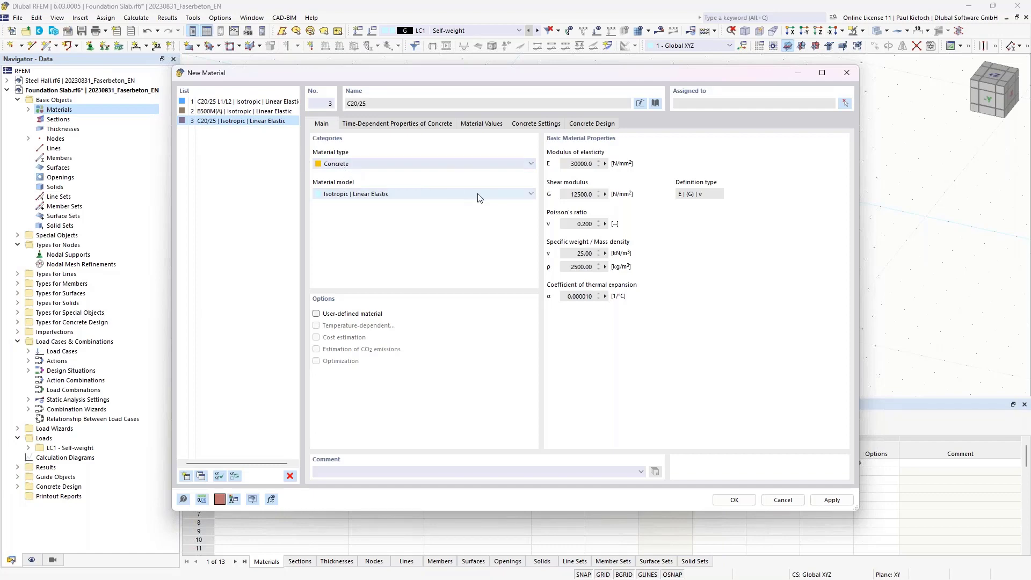
pyautogui.click(736, 499)
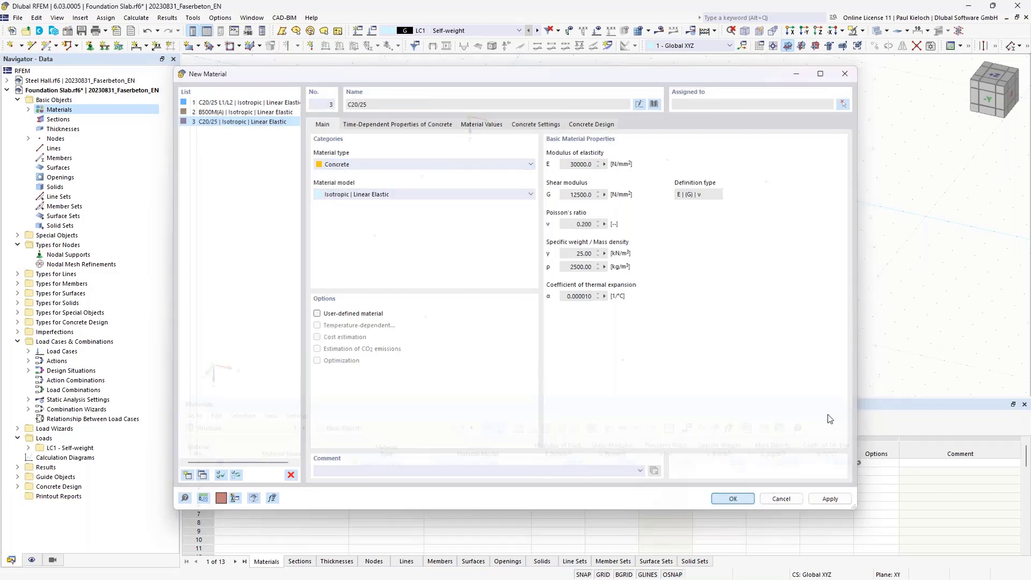
# Step: Create a uniform thickness of 240 mm with material 1 - C20/25 L1/L2 and apply it
pyautogui.click(73, 130)
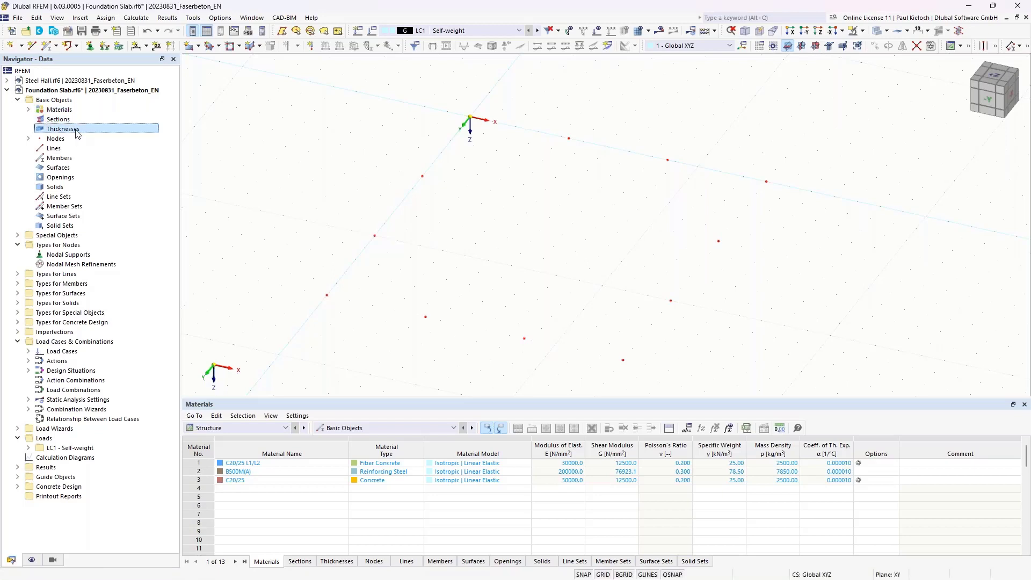
pyautogui.rightClick(77, 134)
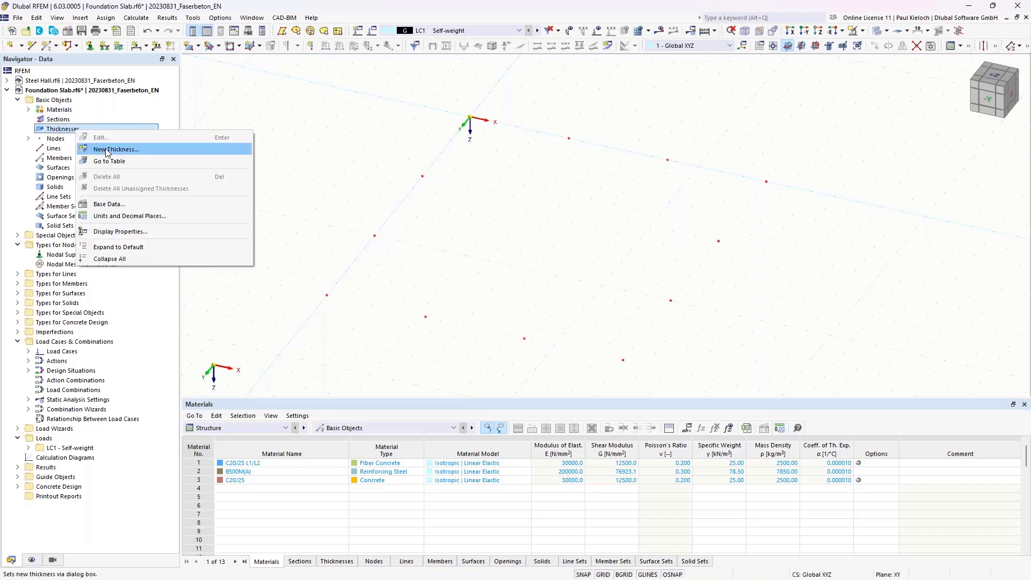
pyautogui.click(107, 151)
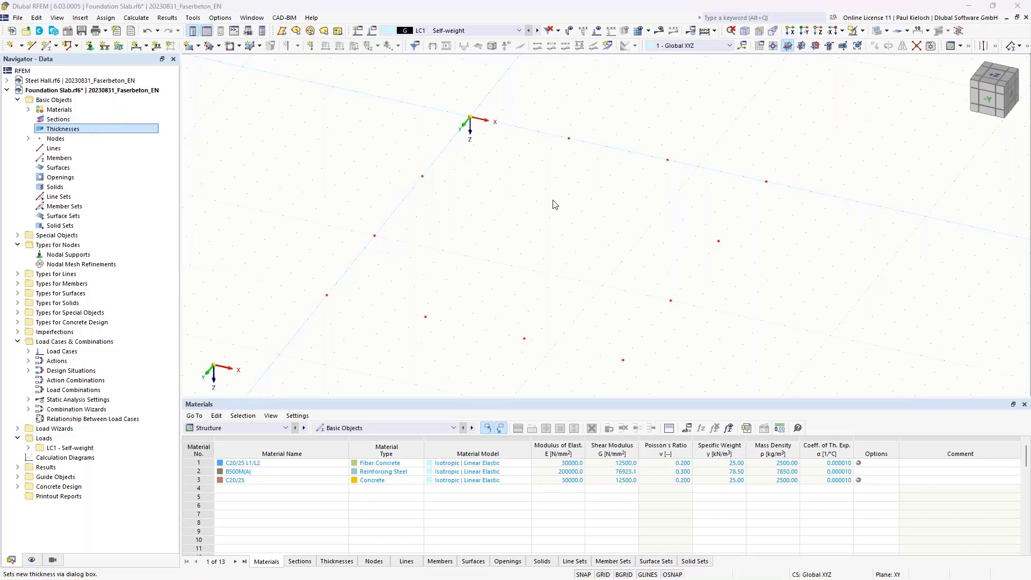
pyautogui.click(349, 213)
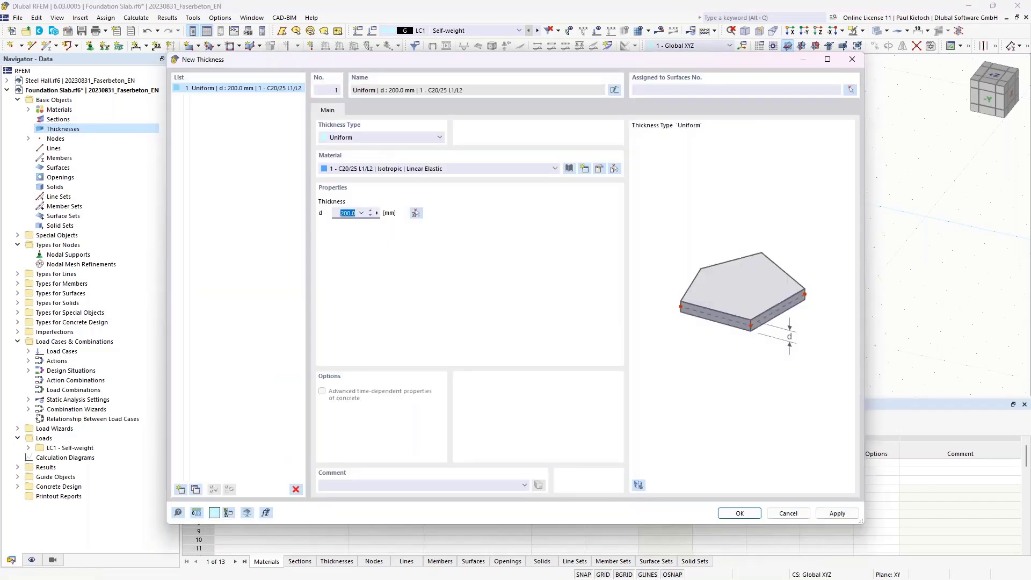
pyautogui.write('240')
pyautogui.click(842, 513)
# Step: Copy the 240 mm thickness, assign material 3 - C20/25 to the copy, and confirm both thicknesses
pyautogui.click(196, 489)
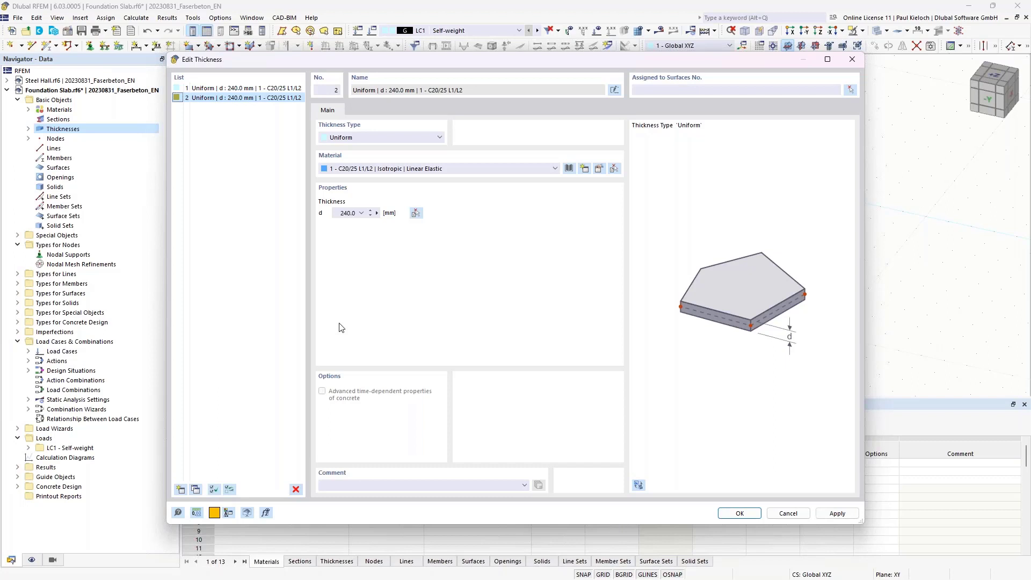
pyautogui.click(370, 170)
pyautogui.click(368, 197)
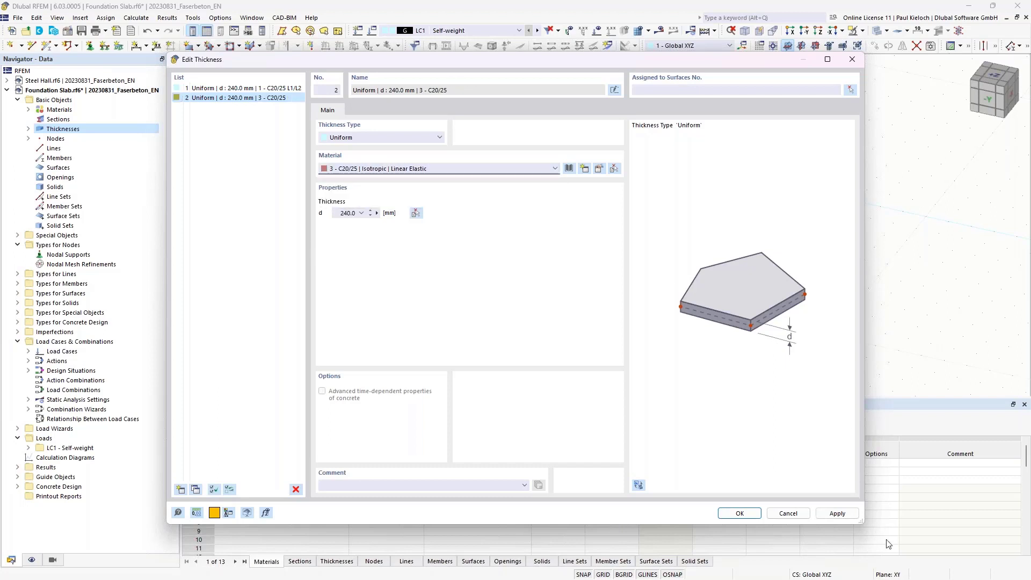
pyautogui.click(739, 513)
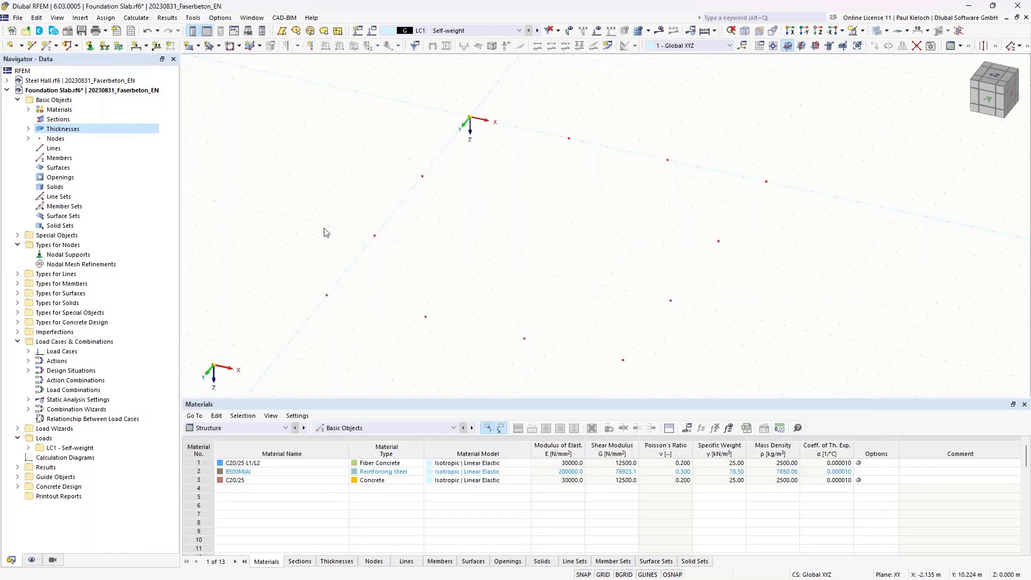
# Step: Set the work plane's grid point spacing to 0.3 m in both the b and h directions
pyautogui.moveTo(701, 250); pyautogui.dragTo(676, 232, button='middle')
pyautogui.moveTo(446, 101)
pyautogui.moveTo(536, 238); pyautogui.dragTo(532, 235, button='middle')
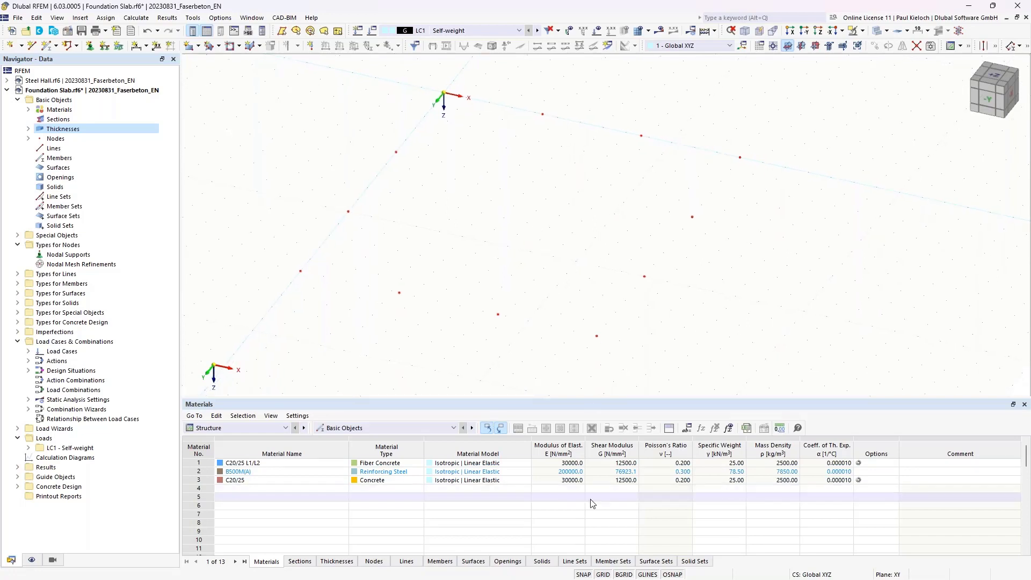
pyautogui.rightClick(602, 575)
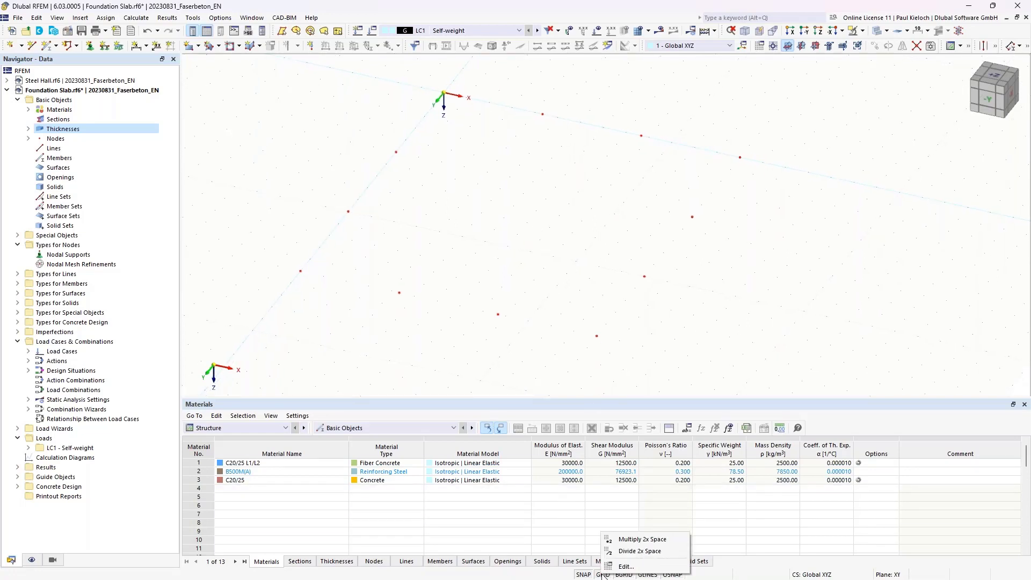
pyautogui.click(623, 567)
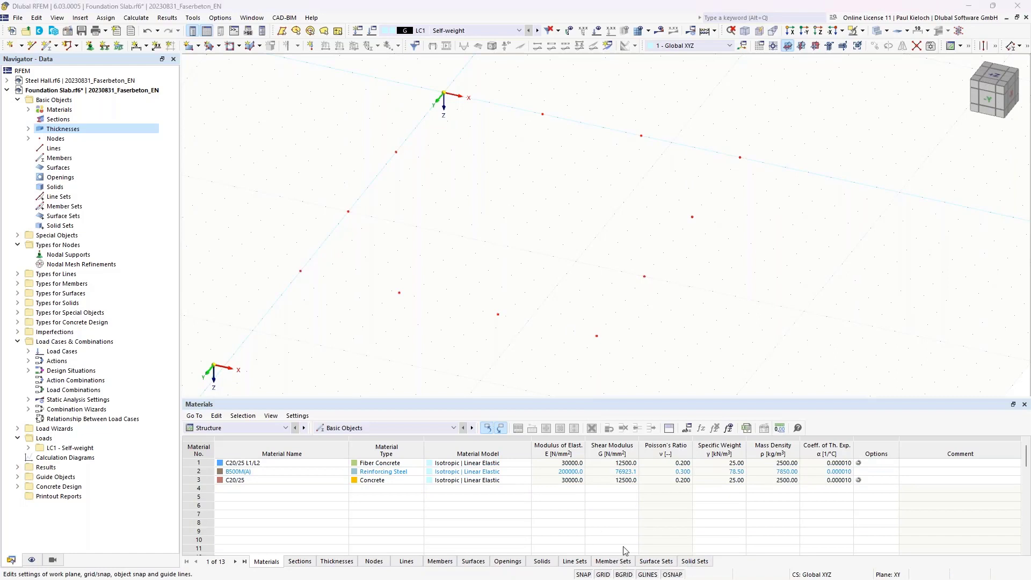
pyautogui.click(368, 359)
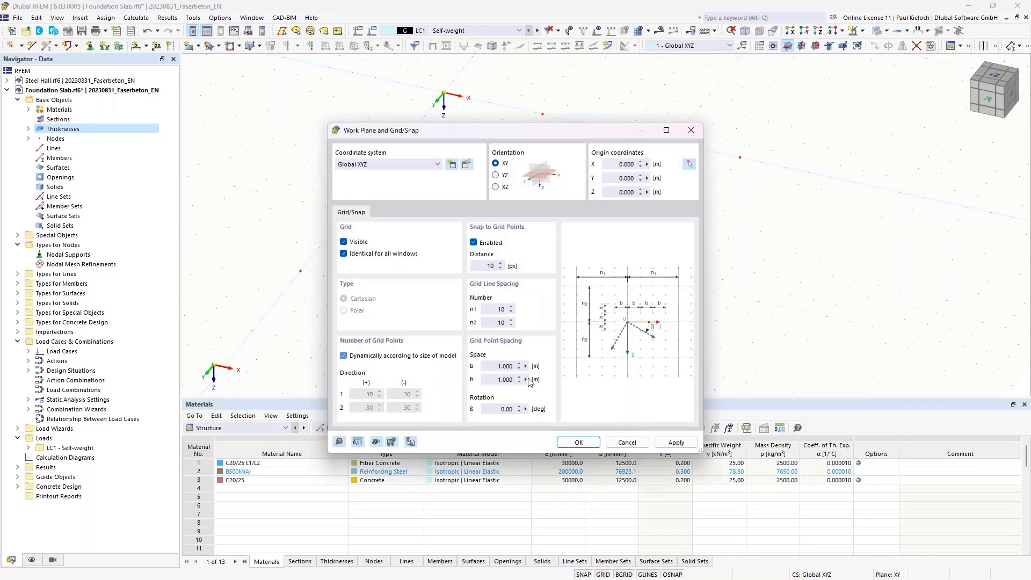
pyautogui.click(502, 366)
pyautogui.write('0.3')
pyautogui.press('Tab')
pyautogui.write('0.3')
pyautogui.press('Tab')
pyautogui.click(578, 443)
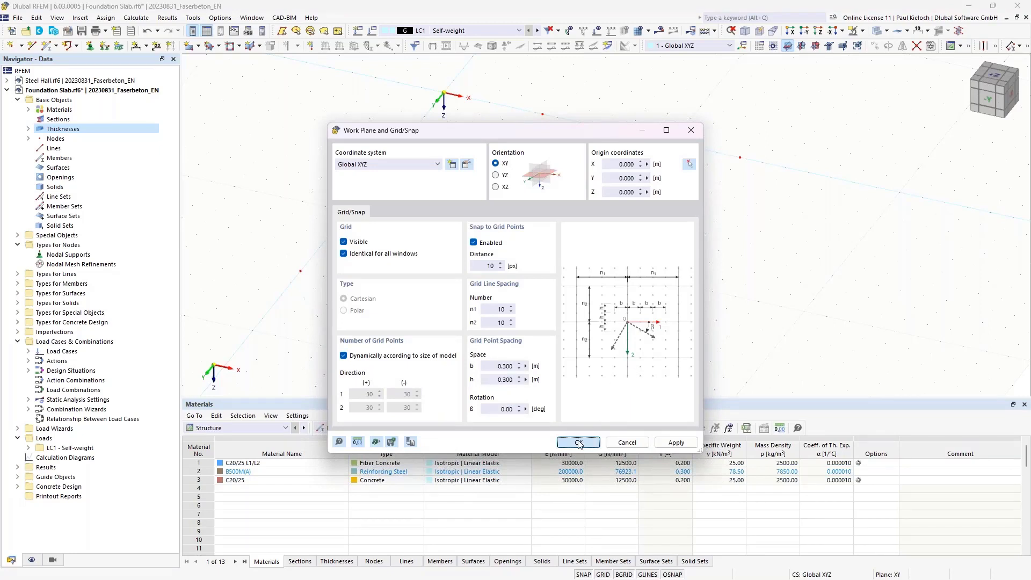
pyautogui.click(580, 444)
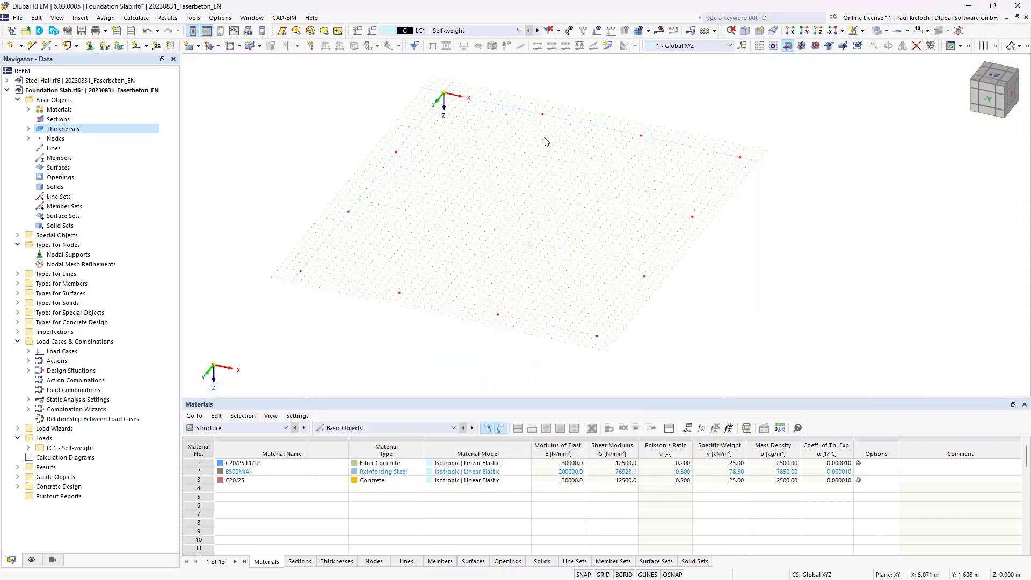
# Step: Start a rectangular surface with the 240 mm C20/25 L1/L2 thickness and place its first corner at X -0.3 m, Y -0.3 m
pyautogui.keyDown('ctrl'); pyautogui.moveTo(545, 140); pyautogui.dragTo(590, 144, button='middle'); pyautogui.keyUp('ctrl')
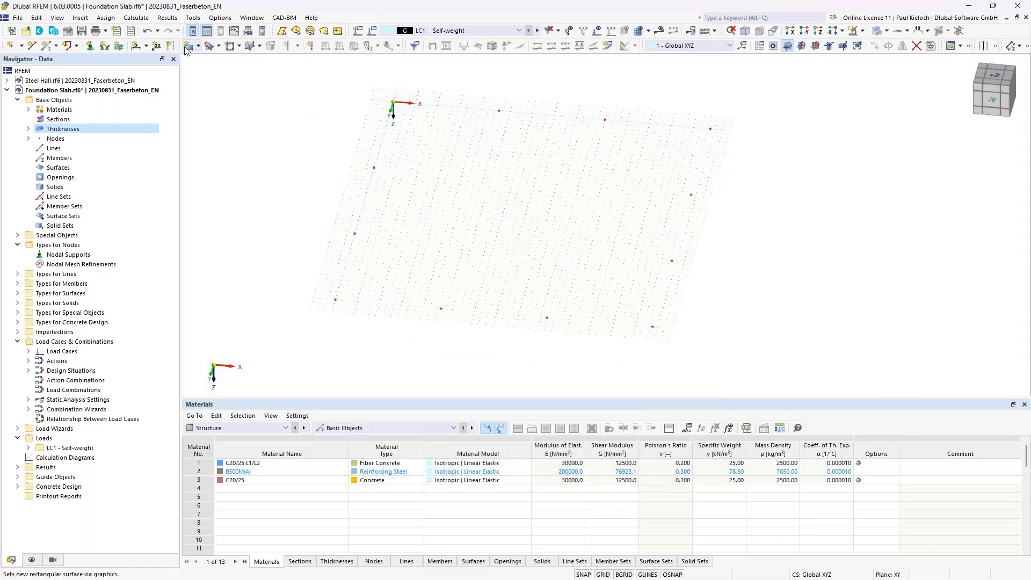
pyautogui.click(188, 48)
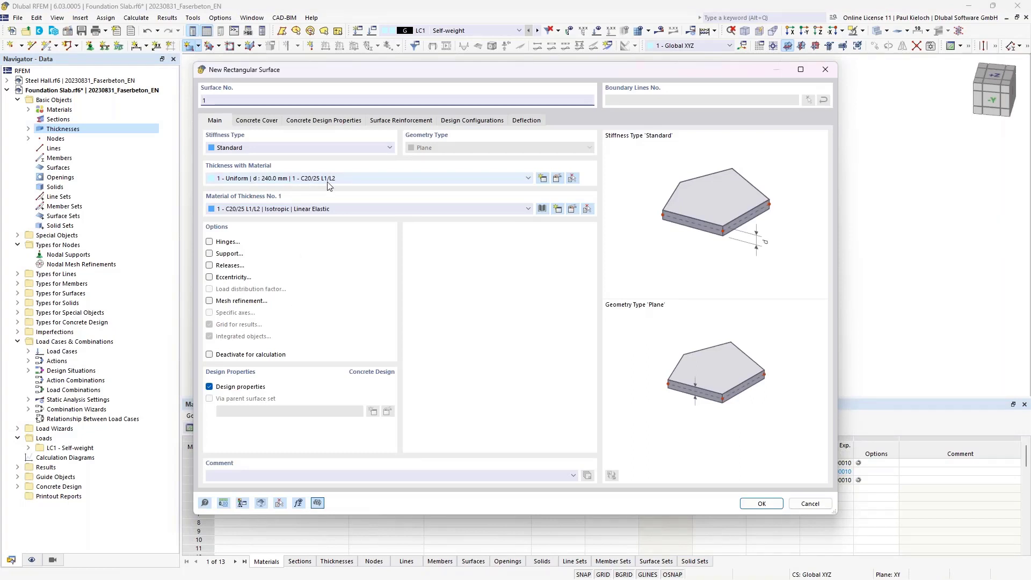
pyautogui.click(769, 504)
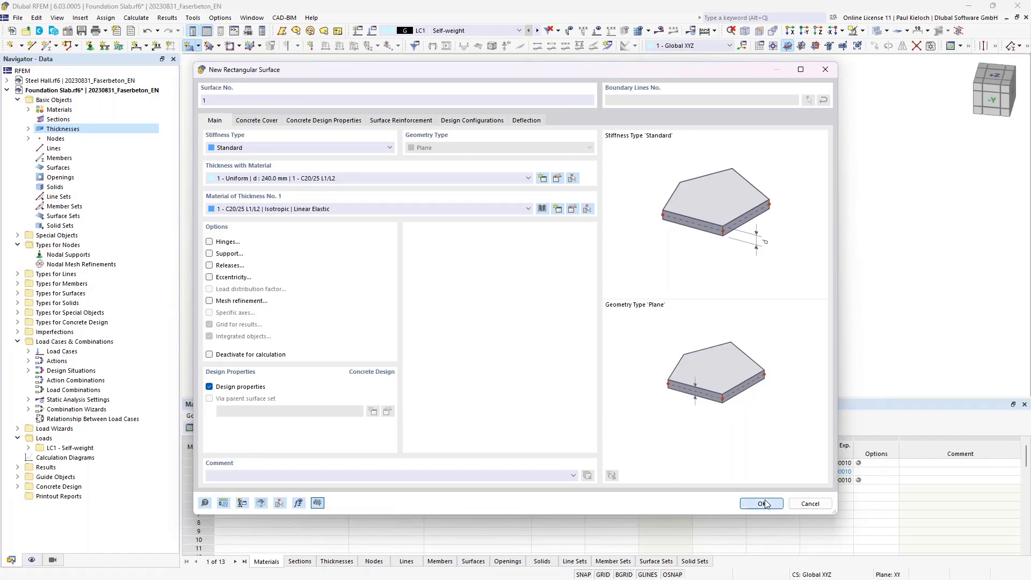
pyautogui.scroll(3, 387, 89)
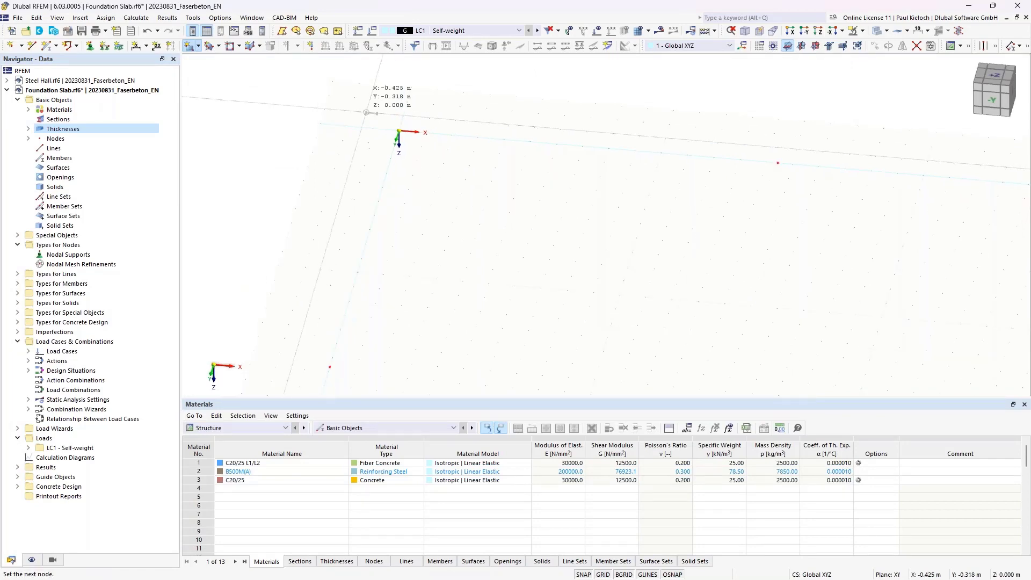
pyautogui.click(405, 135)
# Step: Move the work plane origin to the corner node at X 13.000 m, Y 15.000 m while drawing the rectangle
pyautogui.scroll(-3, 531, 193)
pyautogui.moveTo(594, 262); pyautogui.dragTo(509, 255, button='middle')
pyautogui.scroll(5, 544, 333)
pyautogui.scroll(5, 516, 300)
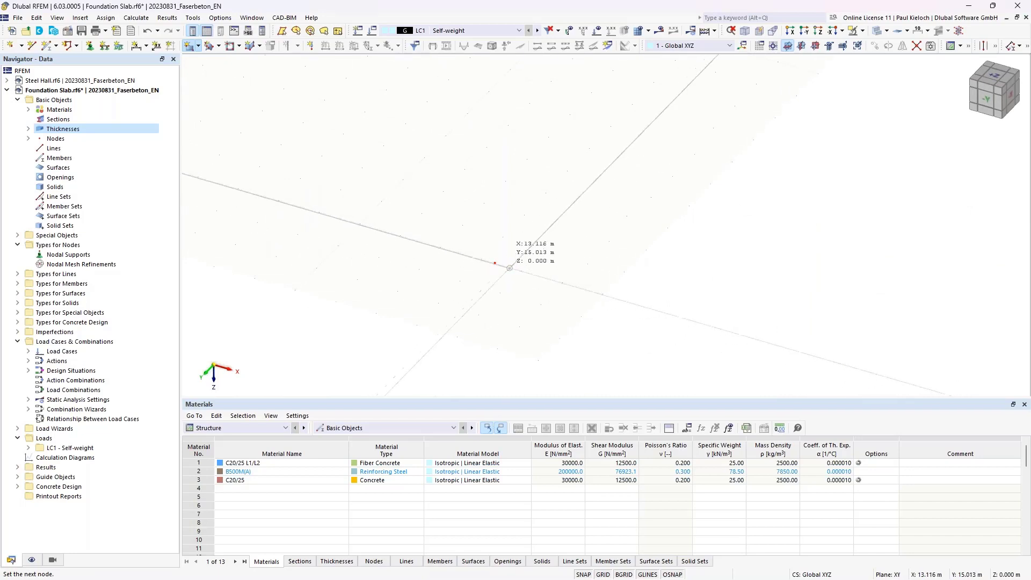
pyautogui.press('Escape')
pyautogui.click(773, 45)
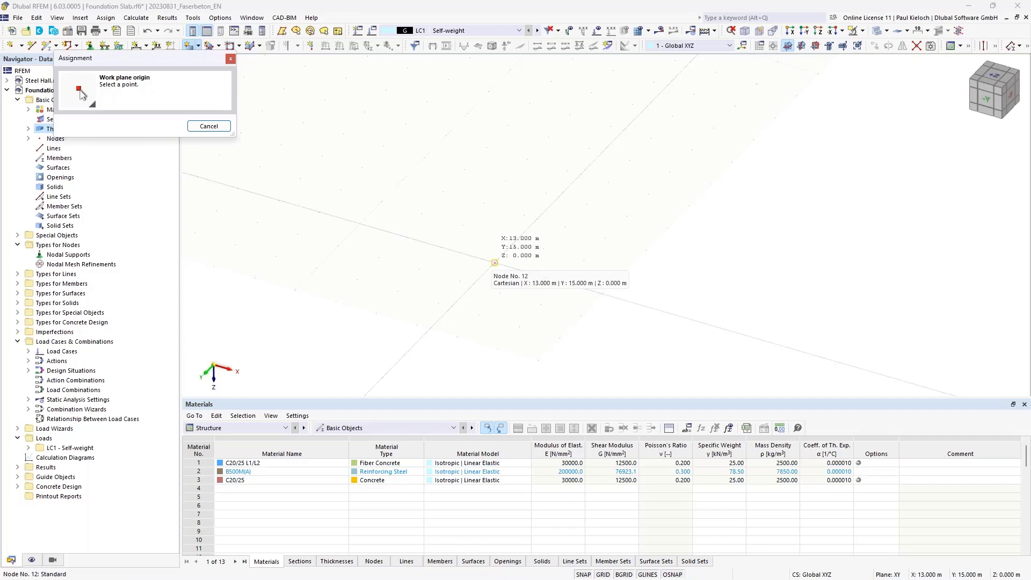
pyautogui.click(494, 262)
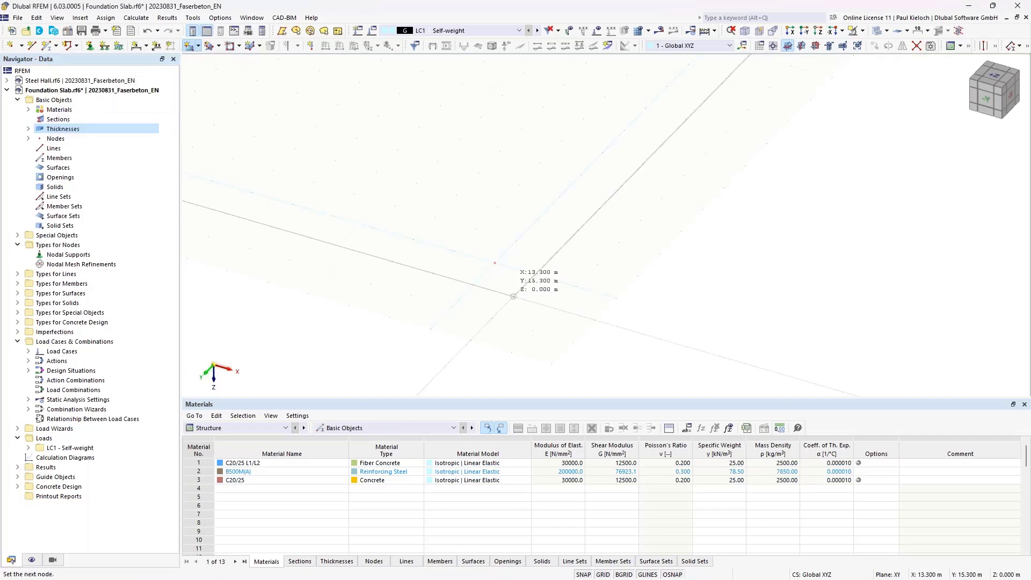
# Step: Complete the rectangular slab with its opposite corner at X 13.300 m, Y 15.300 m and end the surface command
pyautogui.click(513, 297)
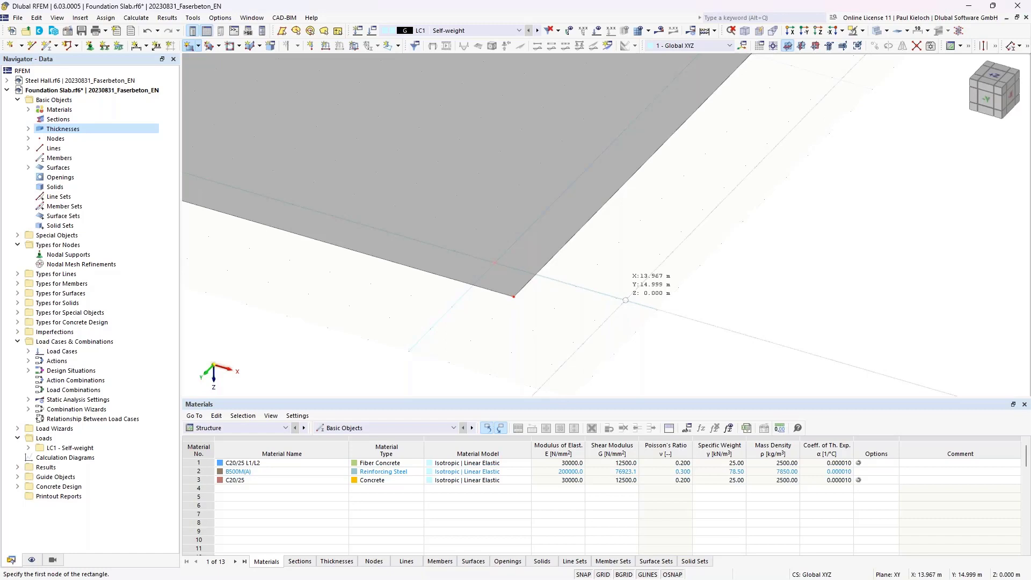
pyautogui.press('Escape')
pyautogui.scroll(-11, 625, 300)
pyautogui.scroll(2, 585, 209)
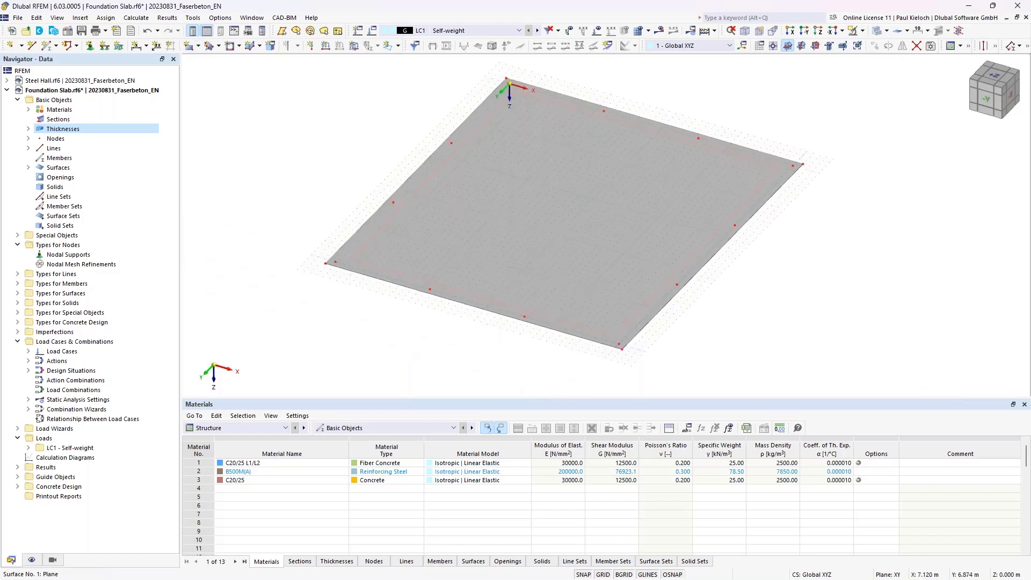
pyautogui.keyDown('ctrl'); pyautogui.moveTo(789, 271); pyautogui.dragTo(806, 285, button='middle'); pyautogui.keyUp('ctrl')
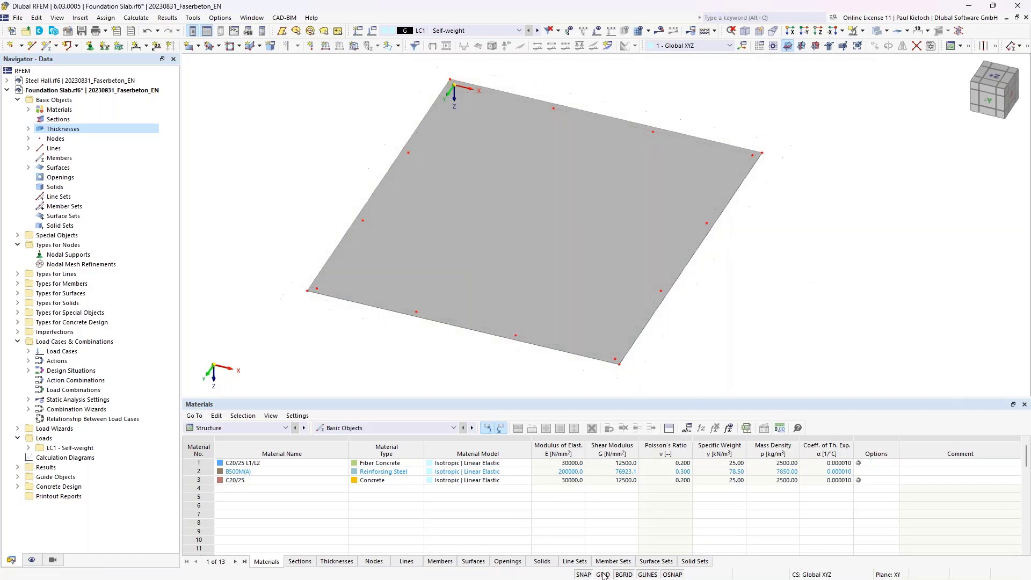
pyautogui.keyDown('ctrl'); pyautogui.moveTo(763, 331); pyautogui.dragTo(771, 321, button='middle'); pyautogui.keyUp('ctrl')
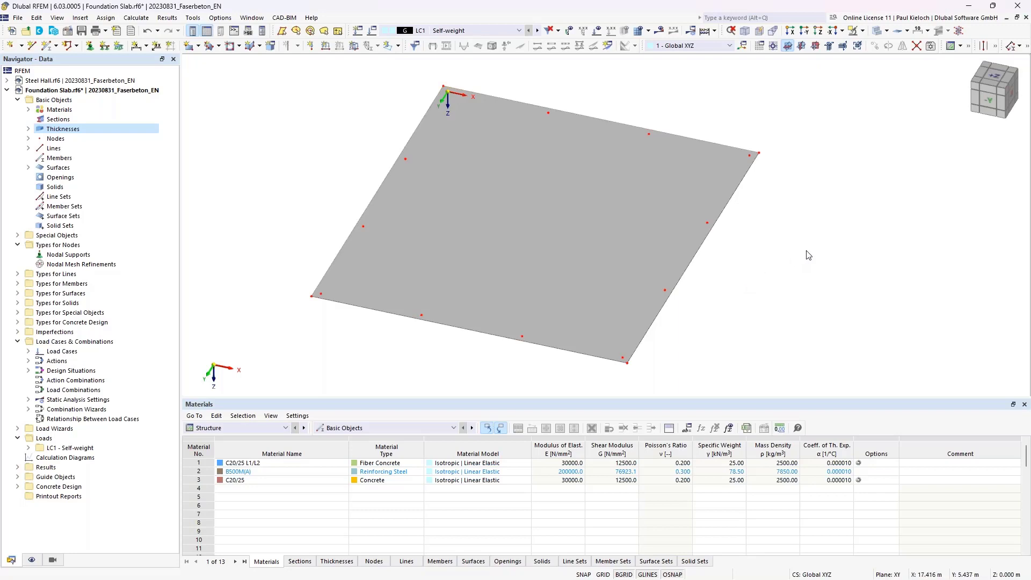
# Step: Create a new surface support for the slab with translational springs Cu,x 1000, Cu,y 1000 and Cu,z 25000 kN/m³
pyautogui.doubleClick(562, 172)
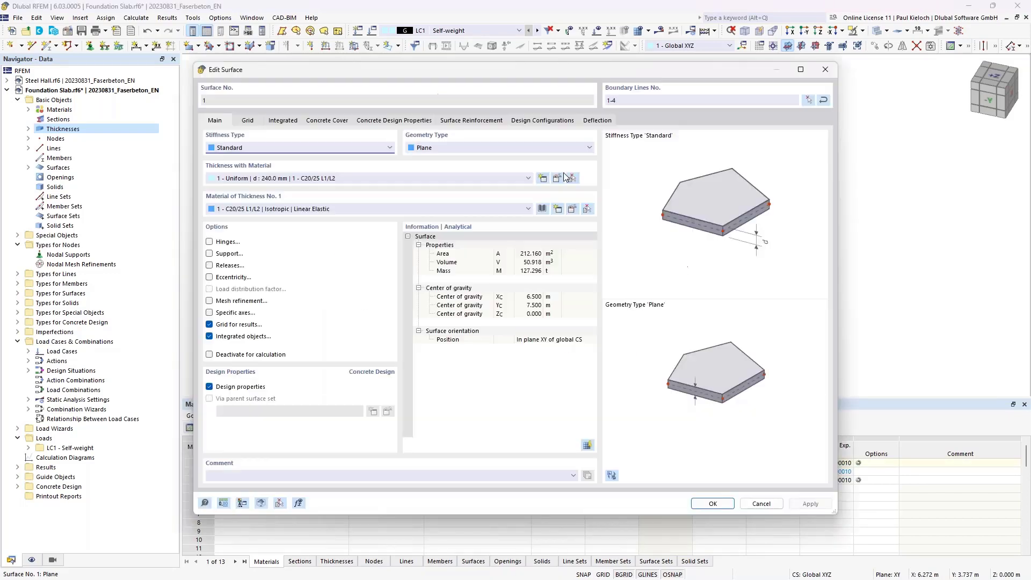
pyautogui.click(220, 255)
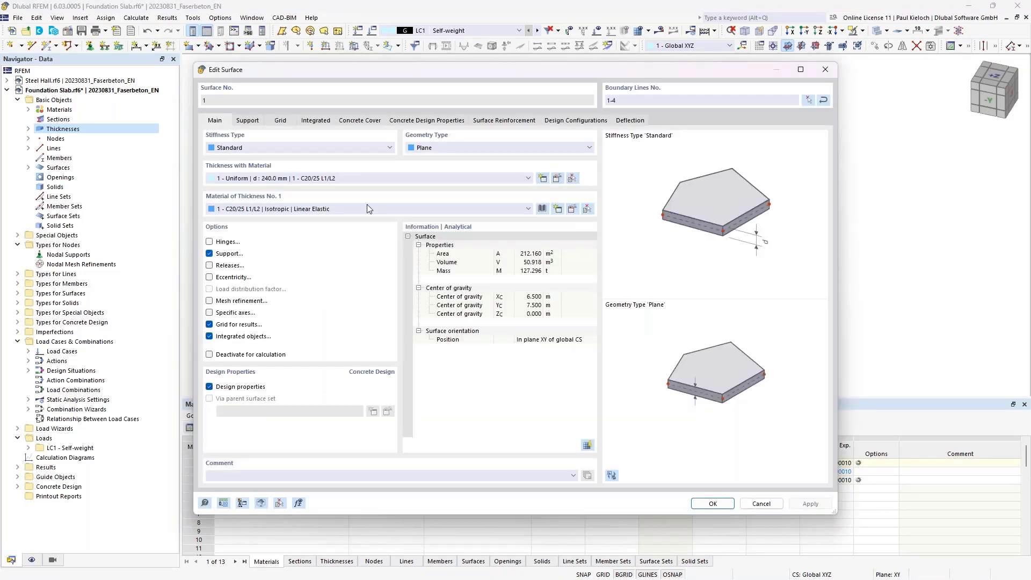
pyautogui.click(256, 123)
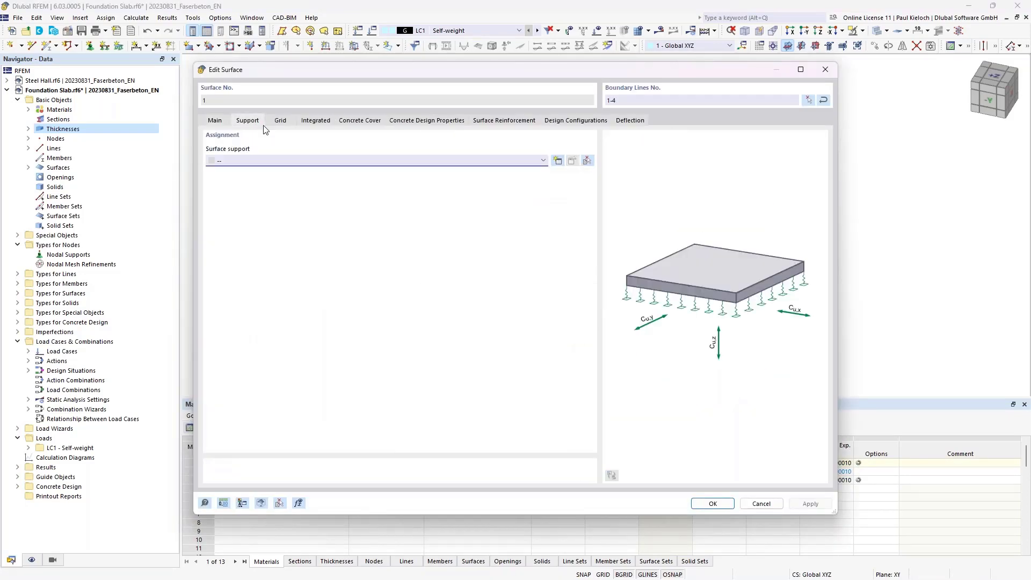
pyautogui.click(556, 162)
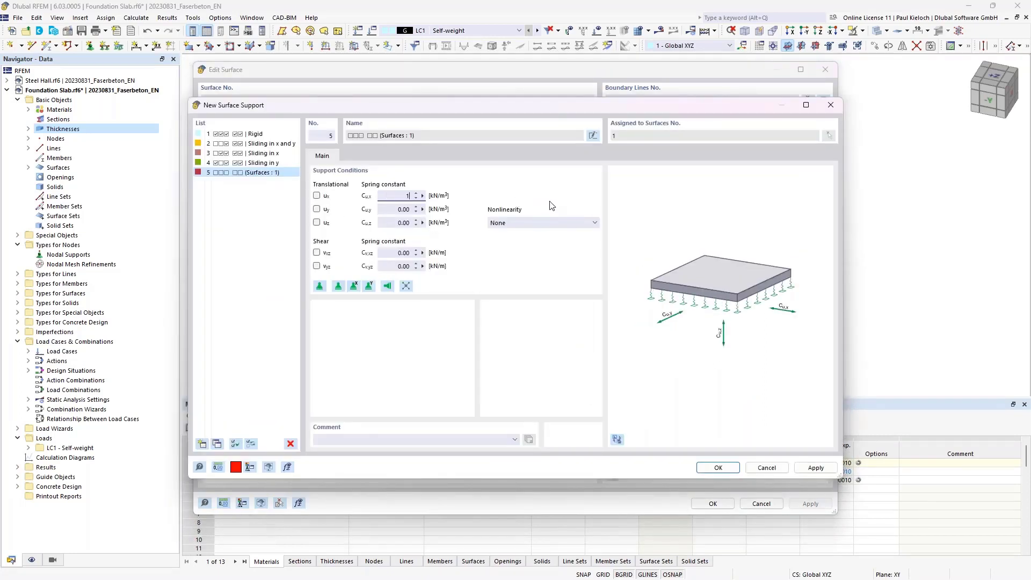
pyautogui.press('Tab')
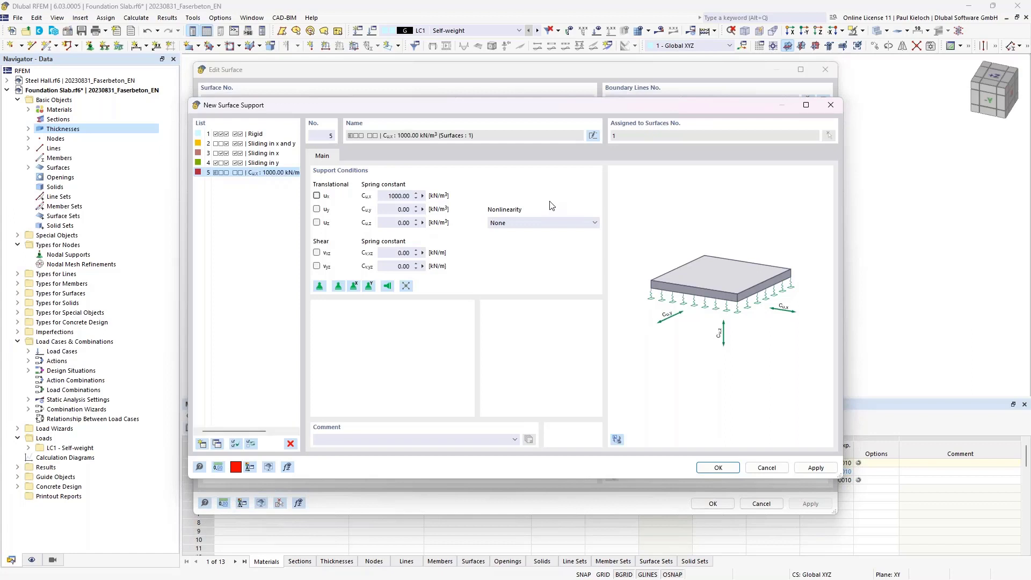
pyautogui.write('1000')
pyautogui.press('Tab')
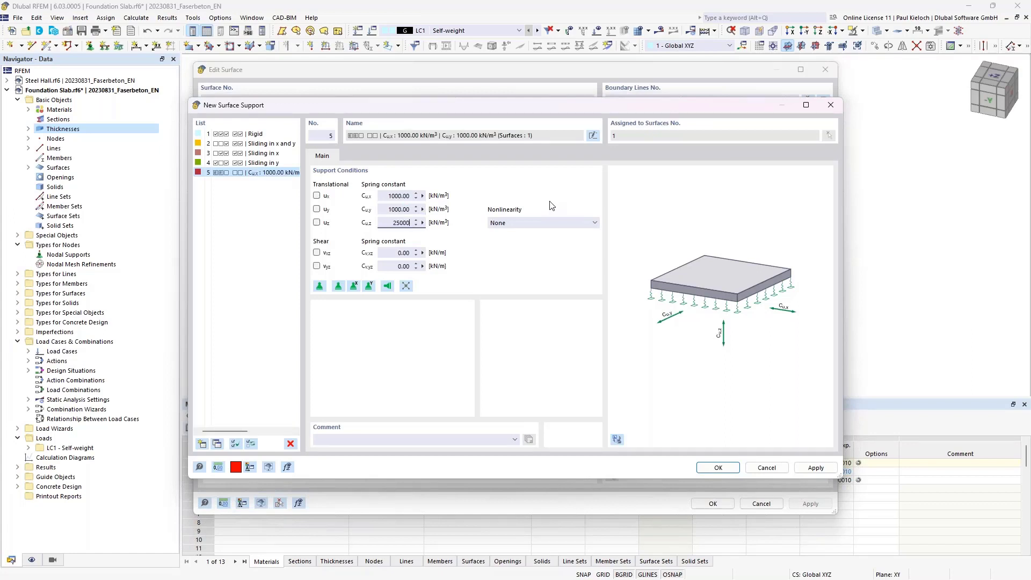
pyautogui.write('25000')
pyautogui.press('Tab')
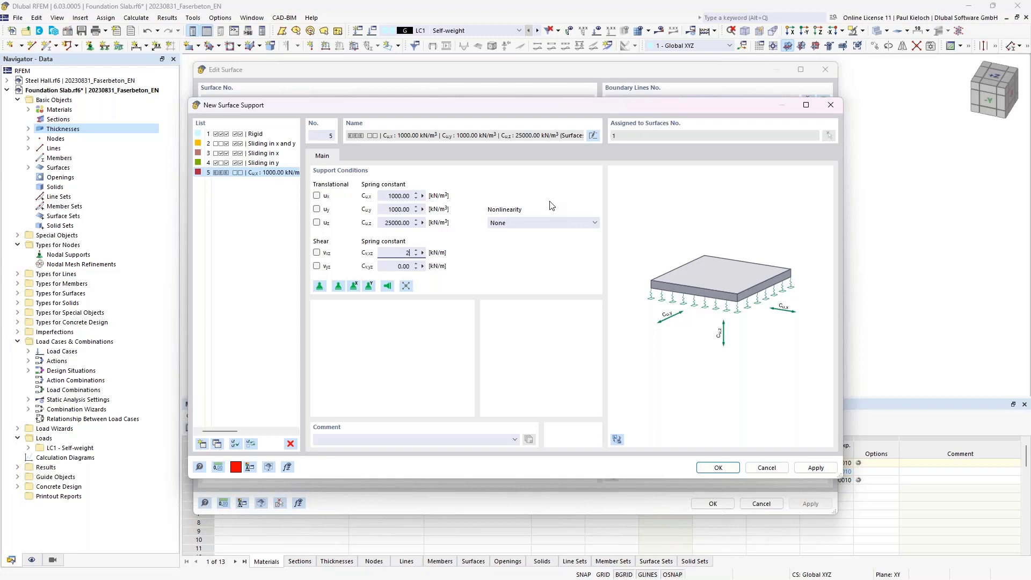
# Step: Set the support's shear springs Cv,xz and Cv,yz to 2500 kN/m and confirm the surface support
pyautogui.write('2500')
pyautogui.press('Tab')
pyautogui.write('2500')
pyautogui.press('Tab')
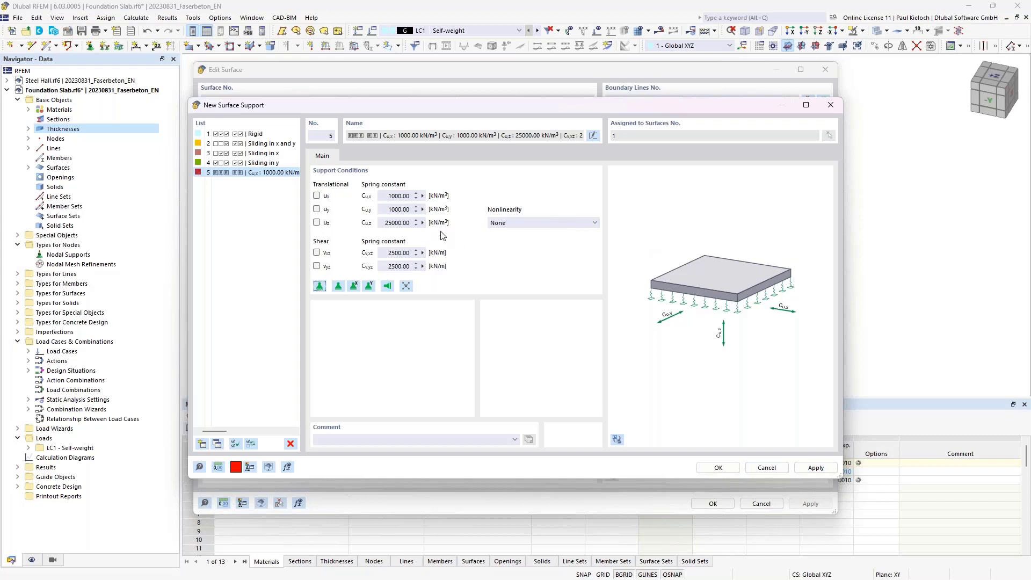
pyautogui.click(718, 467)
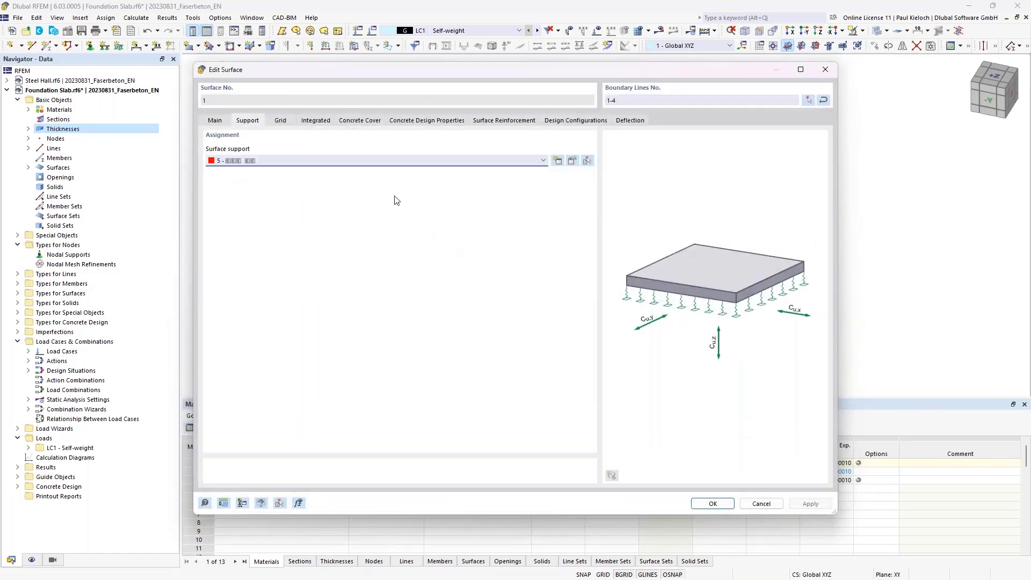
# Step: Change the concrete durability of the slab's top side to carbonation exposure class XC3 – Moderate humidity
pyautogui.click(279, 122)
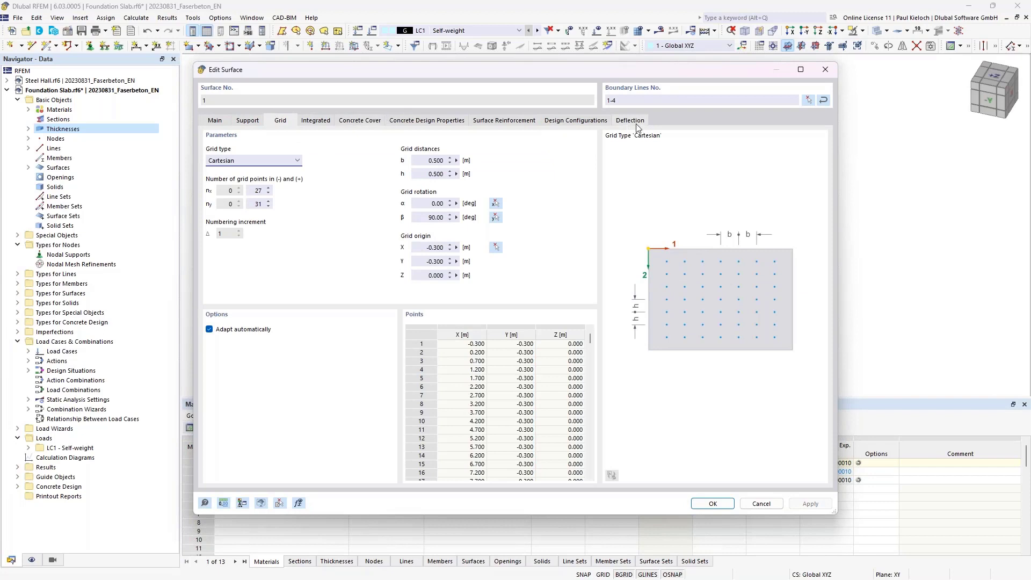
pyautogui.click(321, 120)
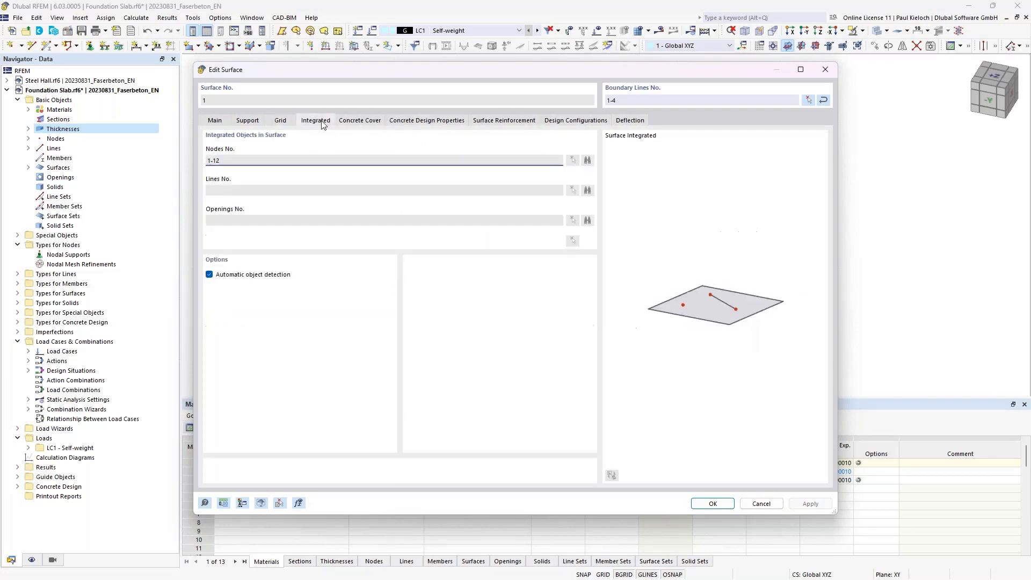
pyautogui.click(352, 122)
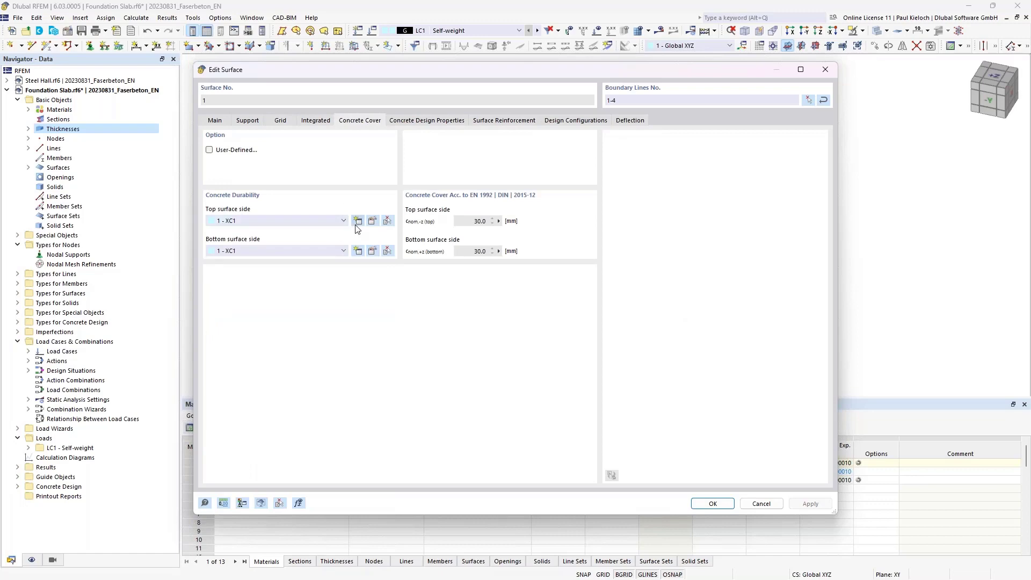
pyautogui.click(376, 221)
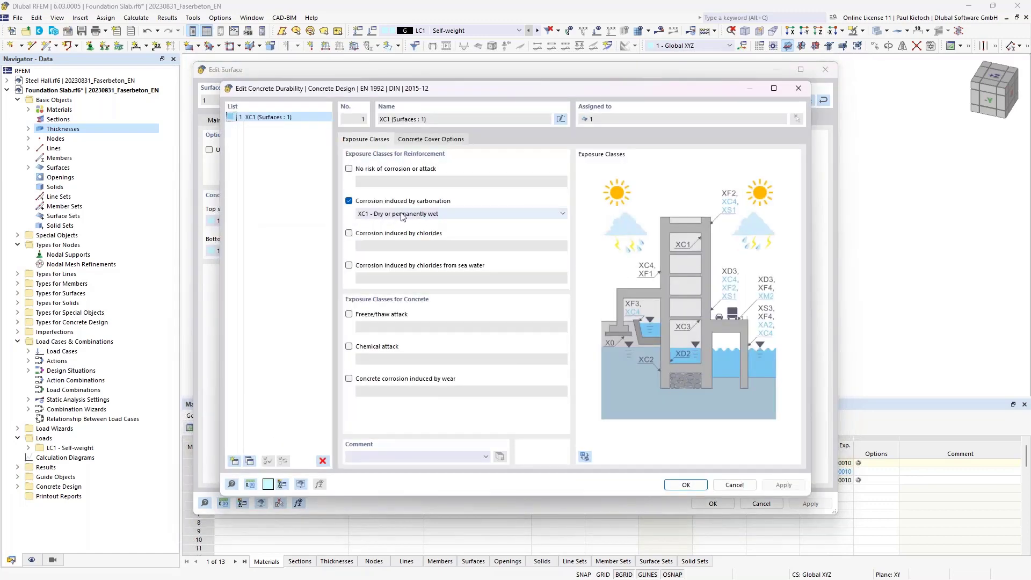
pyautogui.click(402, 214)
pyautogui.click(393, 240)
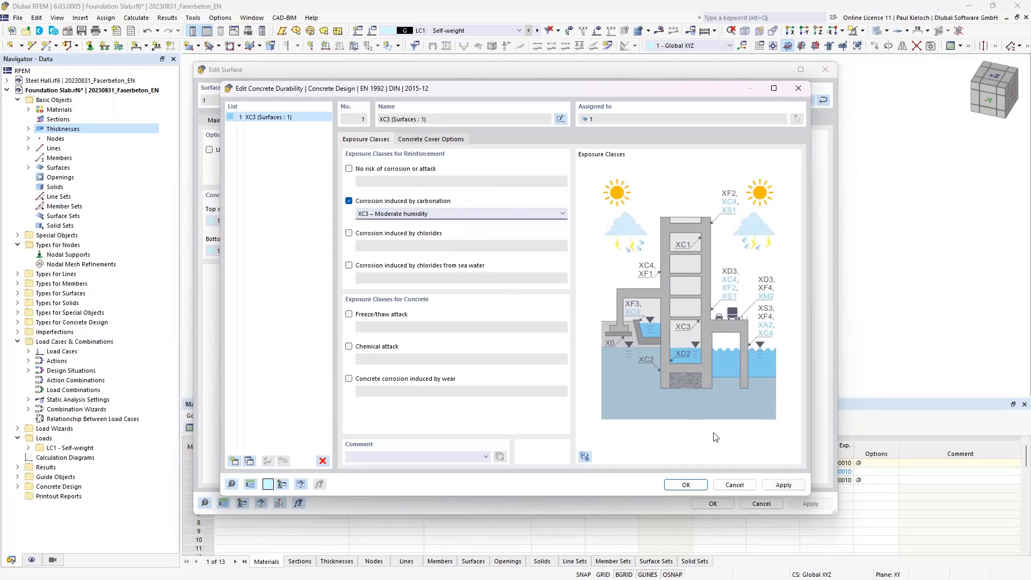
pyautogui.click(783, 485)
pyautogui.click(686, 485)
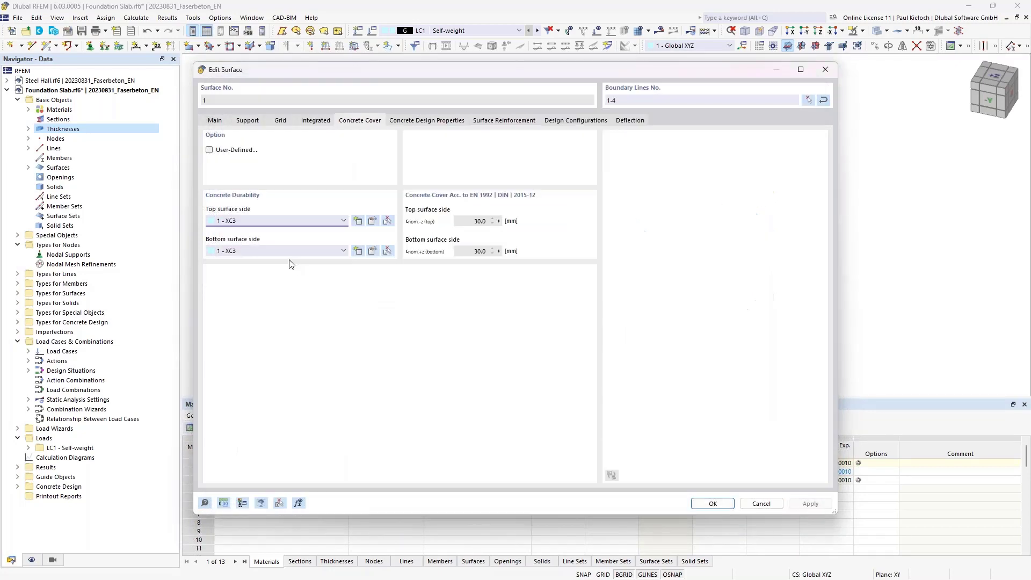
# Step: Create a new concrete durability with exposure class XC2 – Wet, rarely dry for the slab's bottom side and apply it
pyautogui.click(358, 251)
pyautogui.click(397, 214)
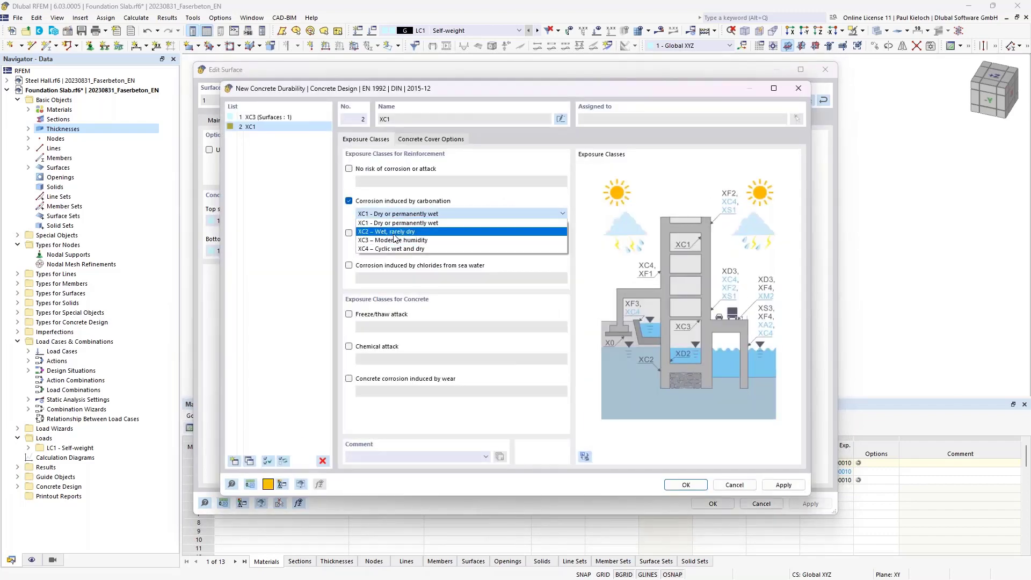
pyautogui.click(396, 231)
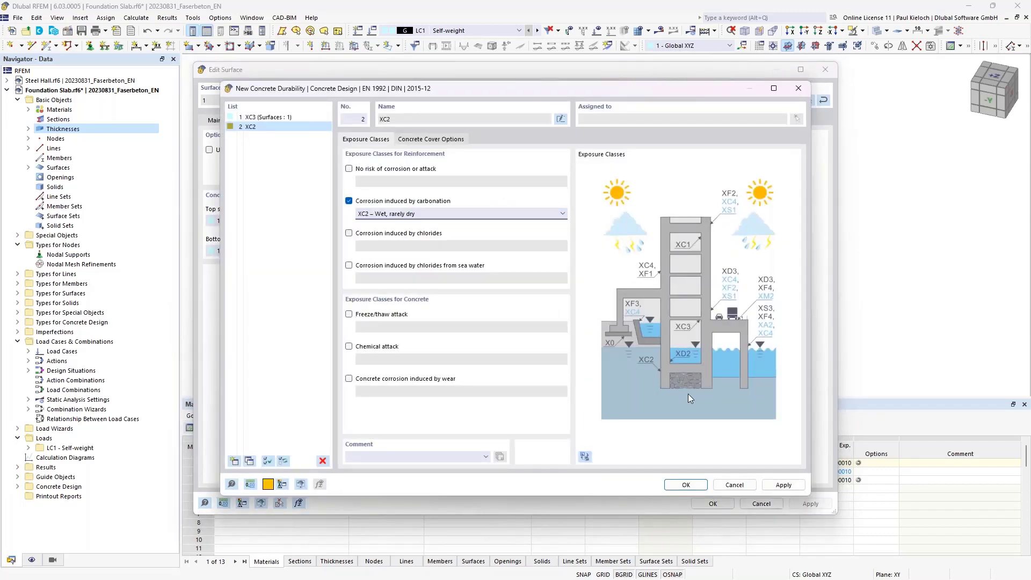
pyautogui.click(686, 485)
pyautogui.click(809, 503)
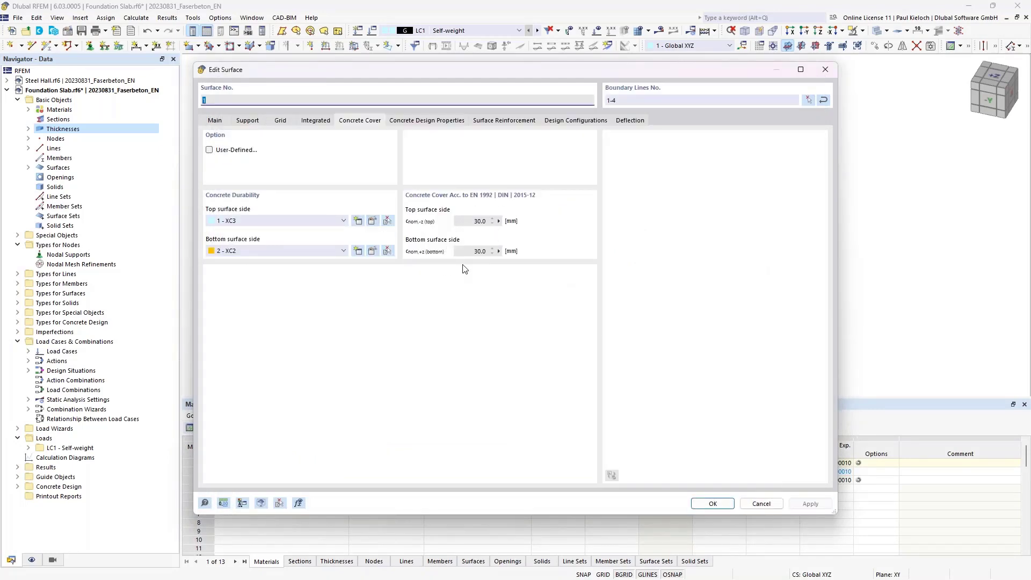
# Step: Add a surface reinforcement of type Mesh with Q-Mesh Q524A on the slab's top and bottom sides
pyautogui.click(433, 121)
pyautogui.click(485, 121)
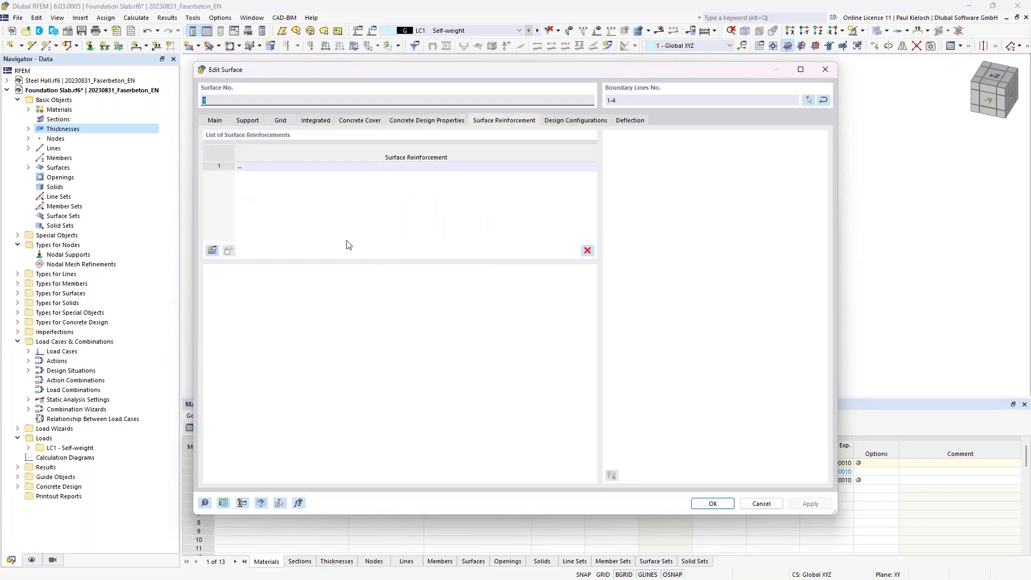
pyautogui.doubleClick(380, 213)
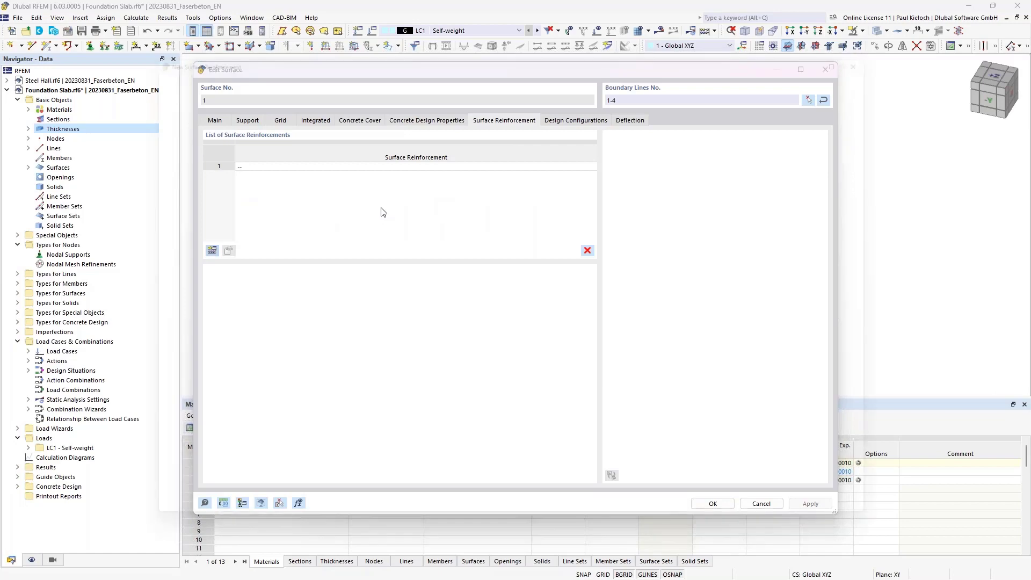
pyautogui.click(355, 190)
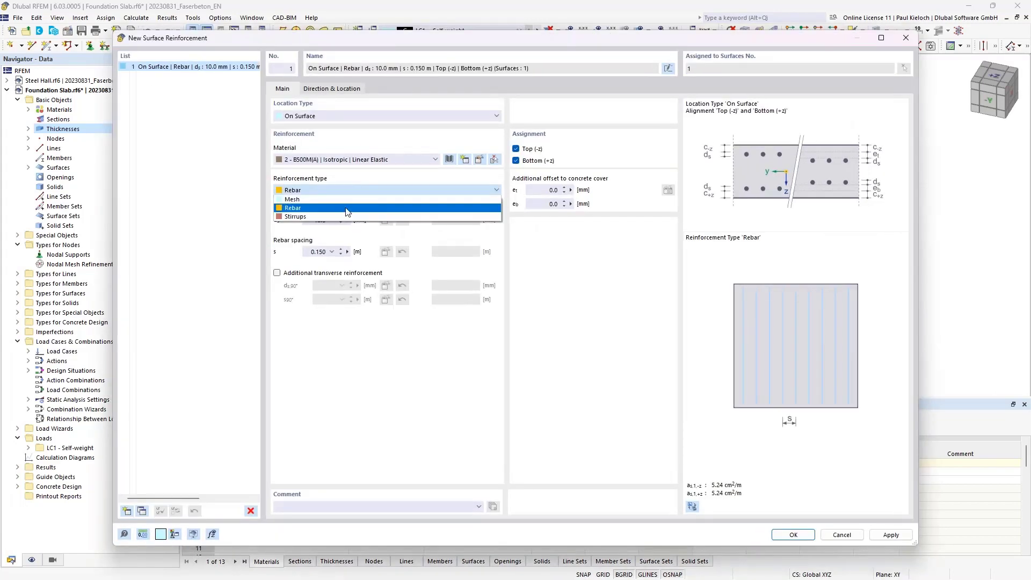
pyautogui.click(338, 204)
pyautogui.click(430, 253)
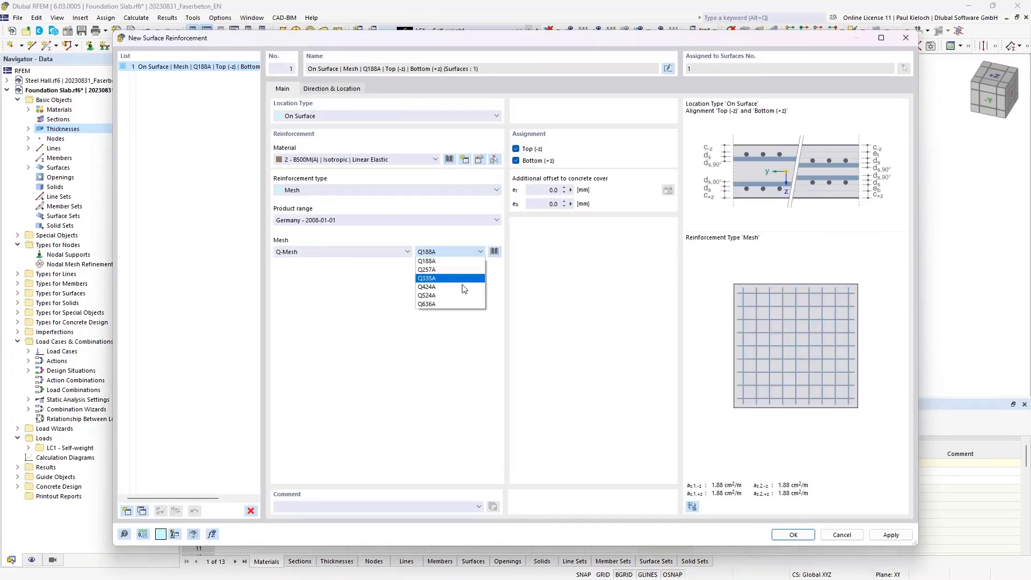
pyautogui.click(460, 297)
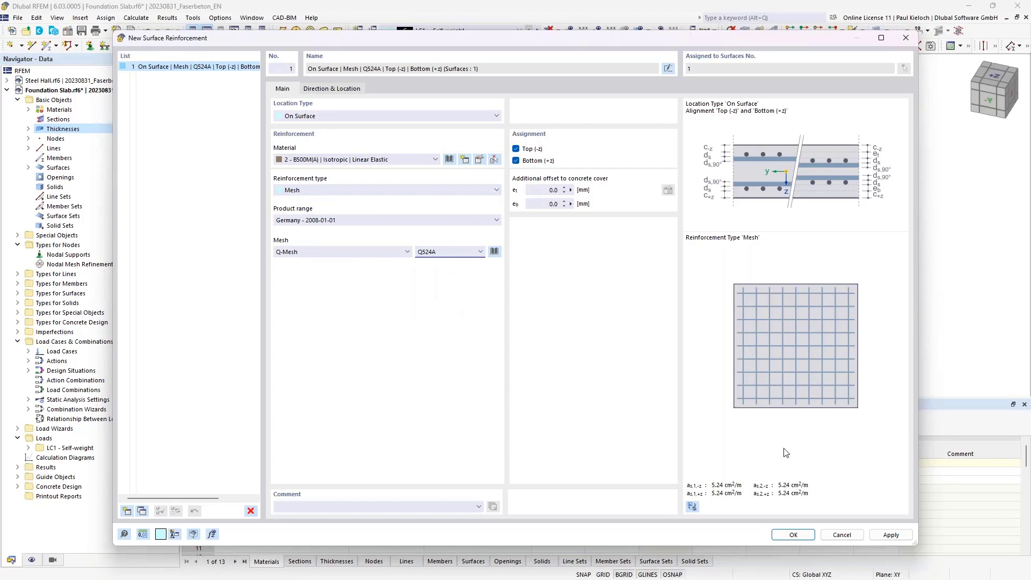
pyautogui.click(803, 534)
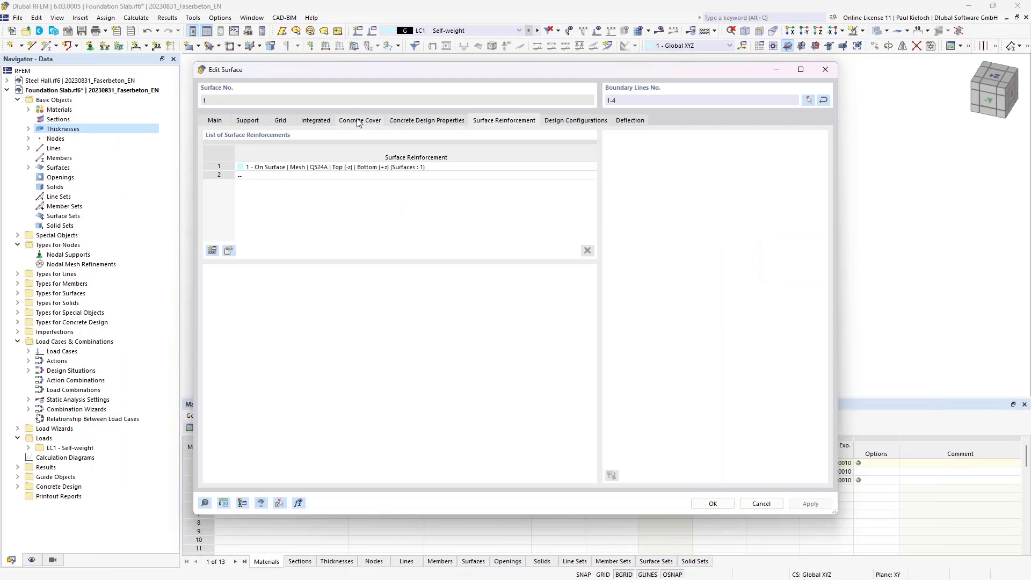
# Step: In the slab's default serviceability configuration, set the stress distribution prior to cracking to pure tension restraint (kc = 1.0)
pyautogui.click(358, 121)
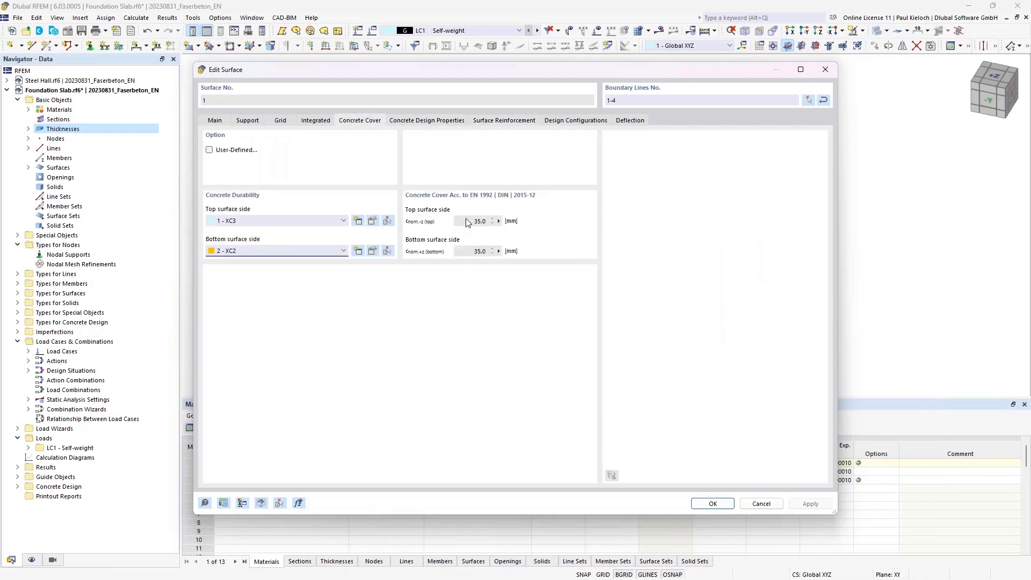
pyautogui.click(456, 121)
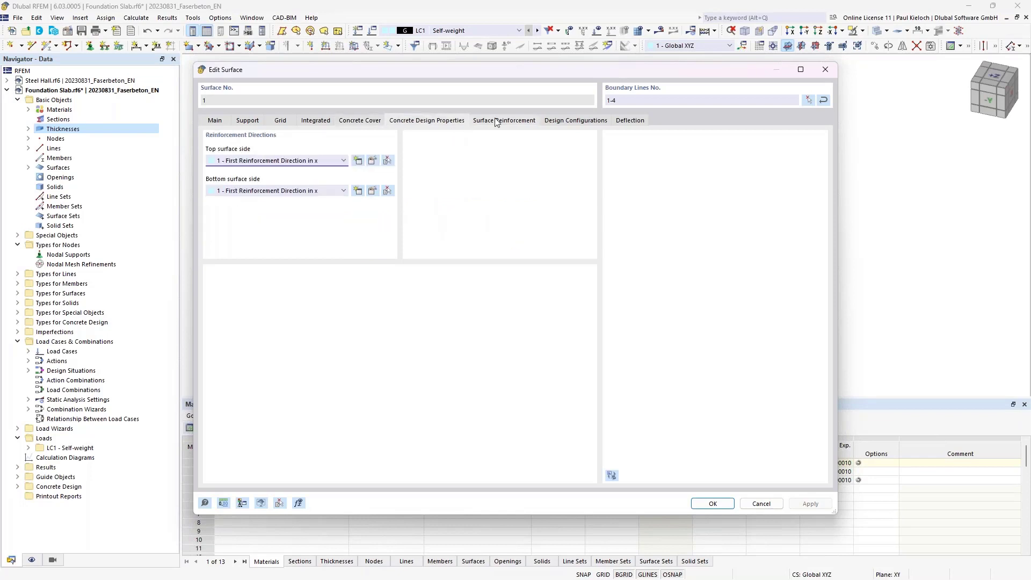
pyautogui.click(495, 121)
pyautogui.click(590, 121)
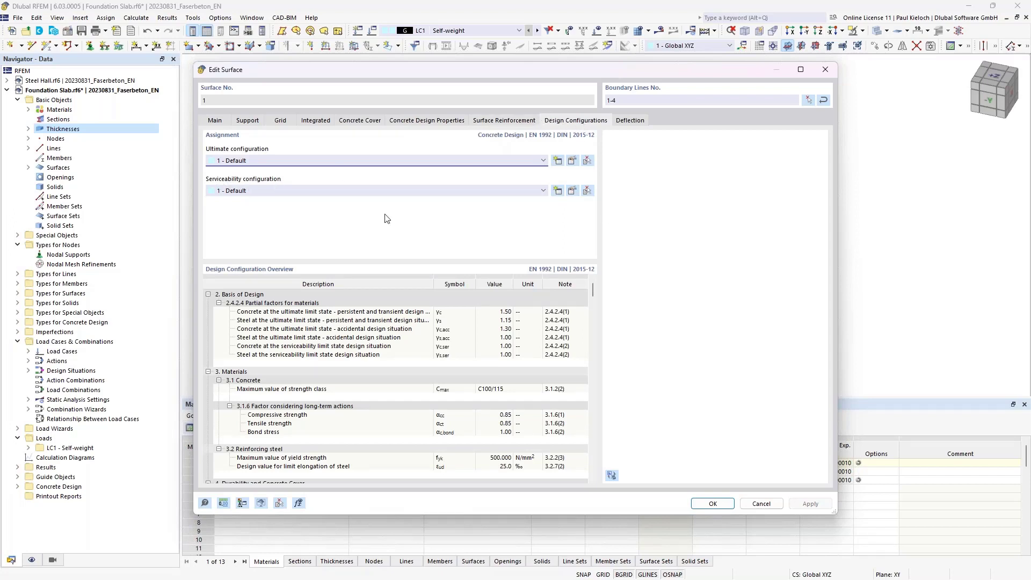
pyautogui.click(572, 191)
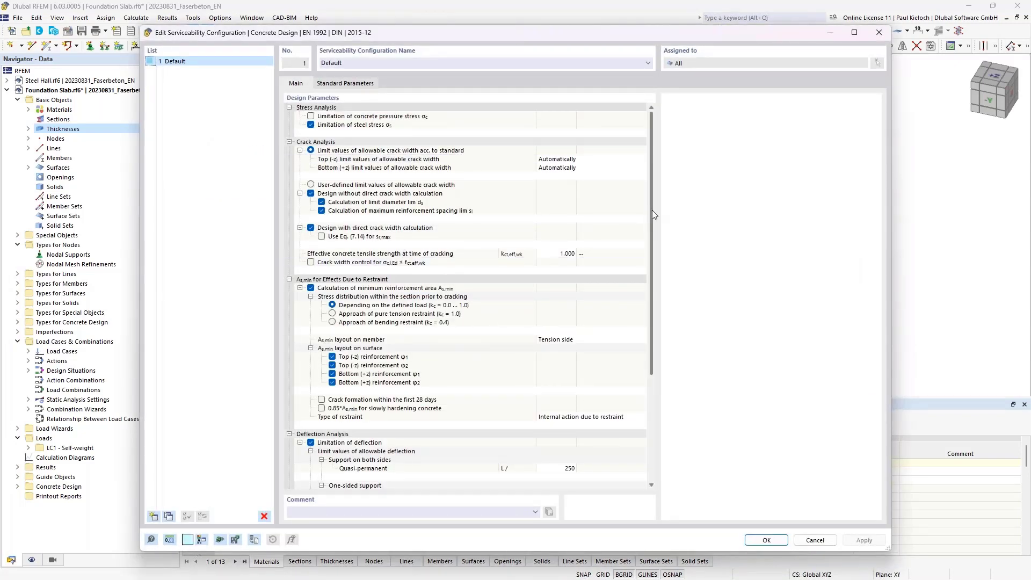
pyautogui.moveTo(651, 211); pyautogui.dragTo(654, 266)
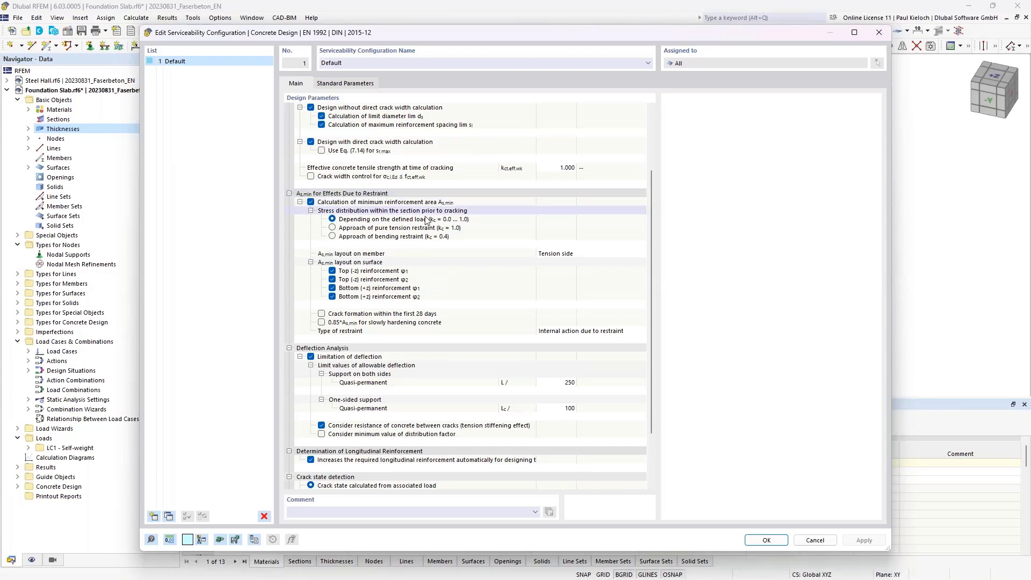
pyautogui.click(332, 229)
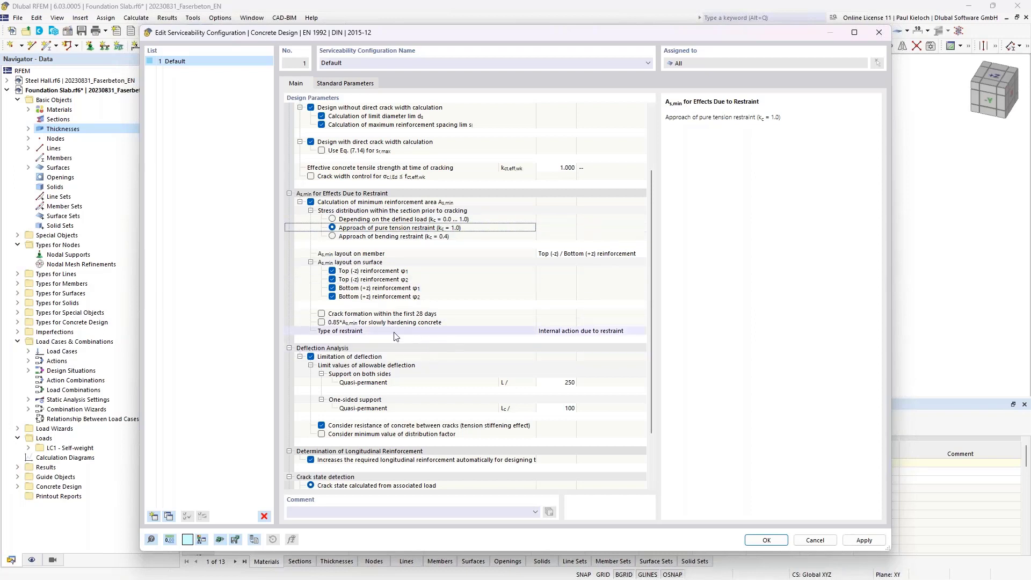
# Step: Activate crack formation within the first 28 days and set the effective concrete tensile strength factor to 0.65
pyautogui.click(440, 317)
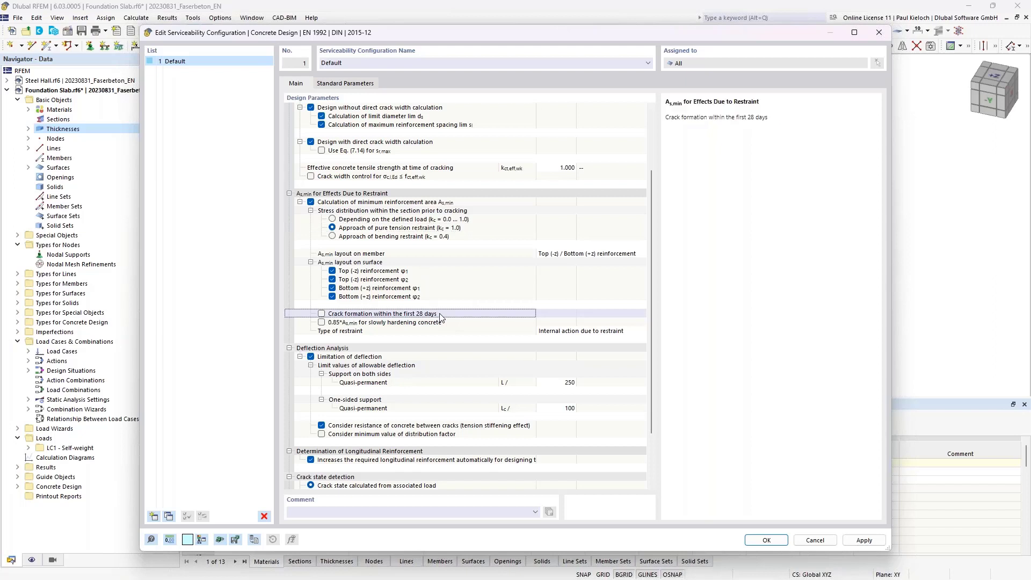
pyautogui.press('space')
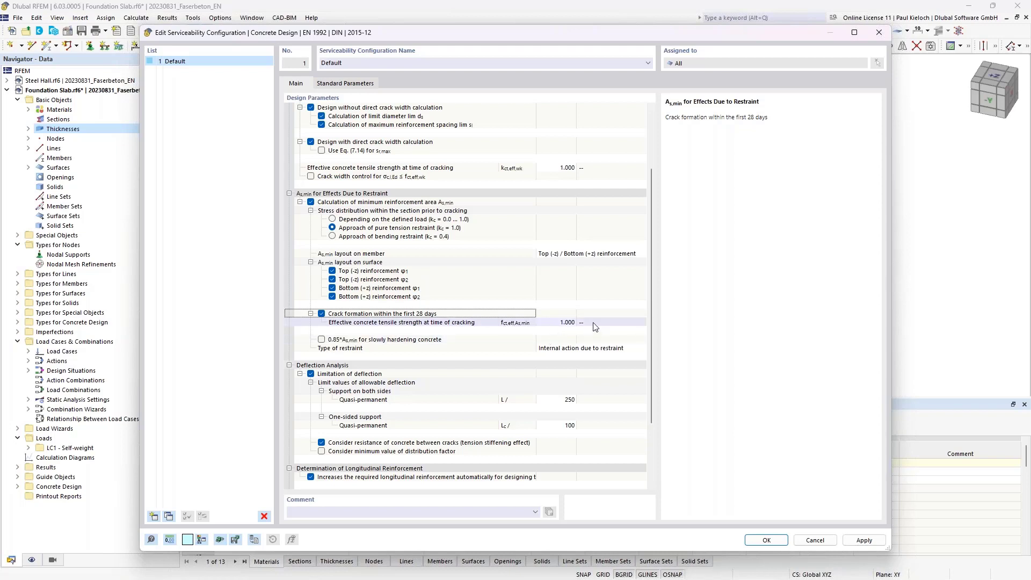
pyautogui.click(558, 322)
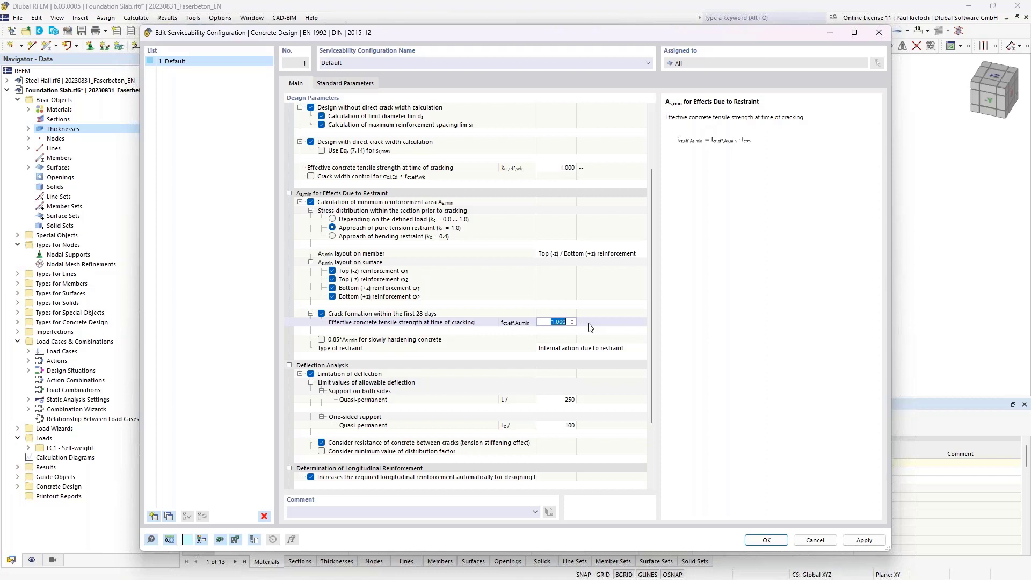
pyautogui.write('0,65')
pyautogui.press('Tab')
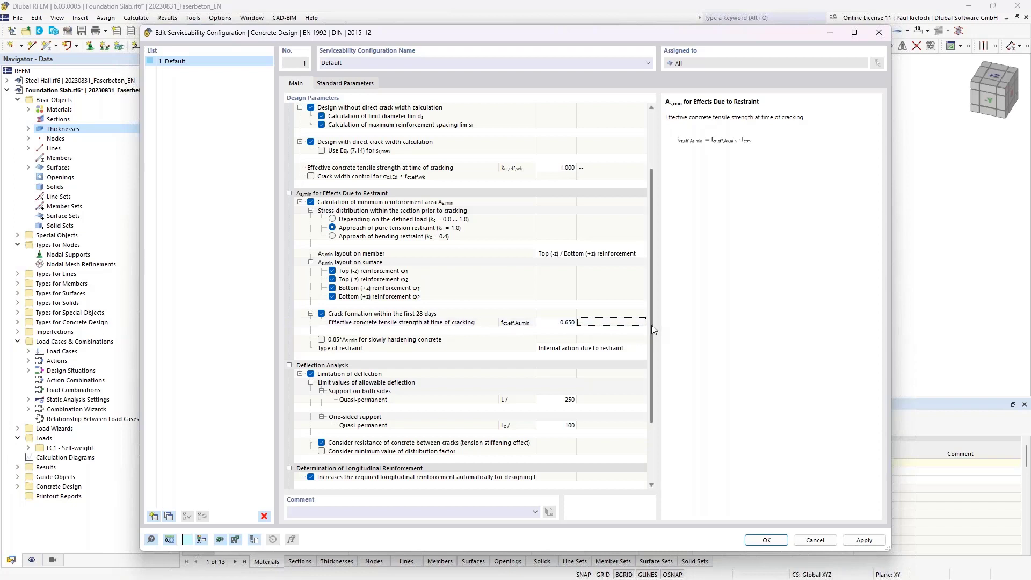
# Step: Deactivate the deflection limitation and the automatic increase of longitudinal reinforcement, and confirm the serviceability configuration and surface settings
pyautogui.moveTo(652, 324); pyautogui.dragTo(645, 383)
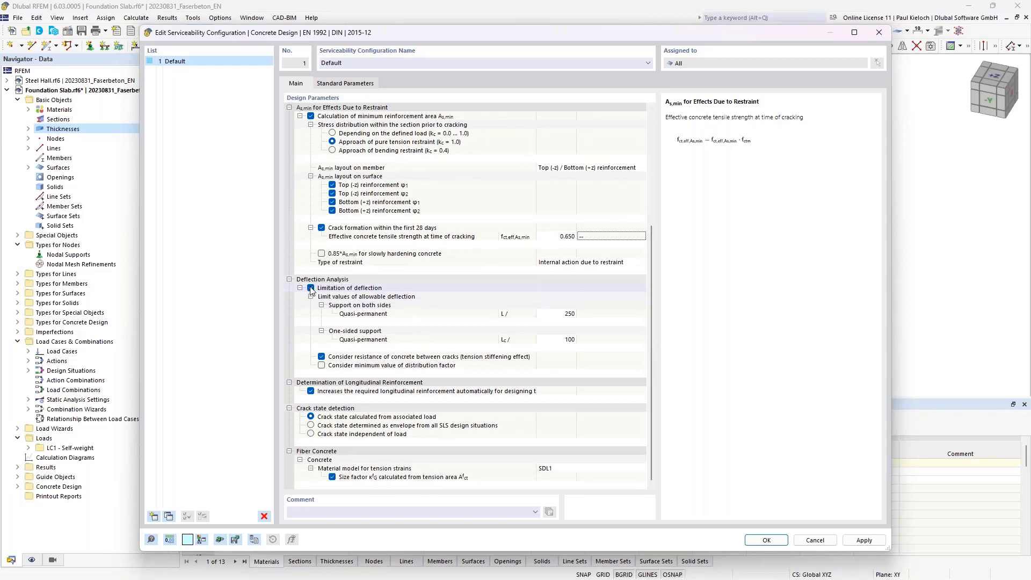
pyautogui.click(310, 288)
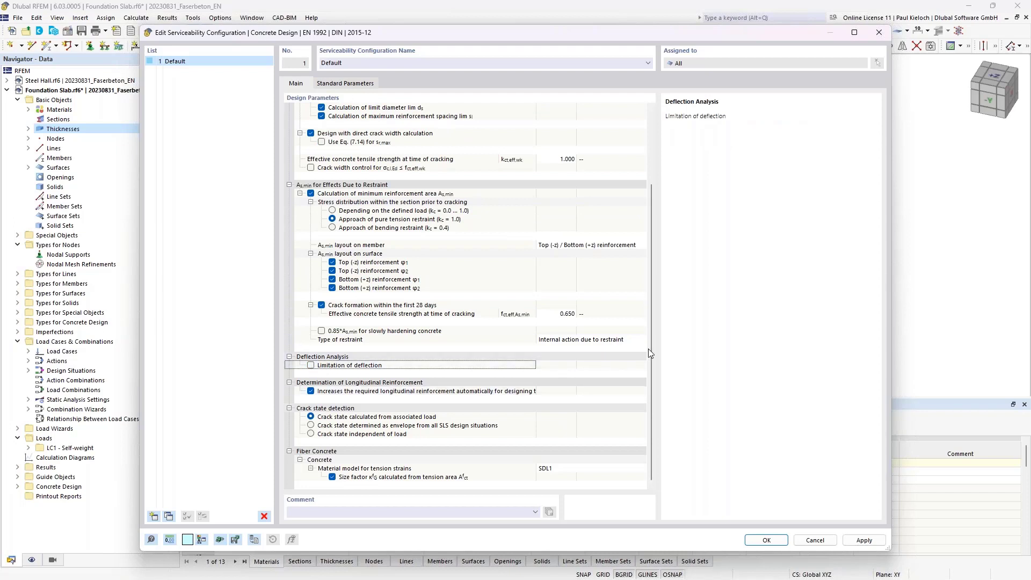
pyautogui.click(310, 391)
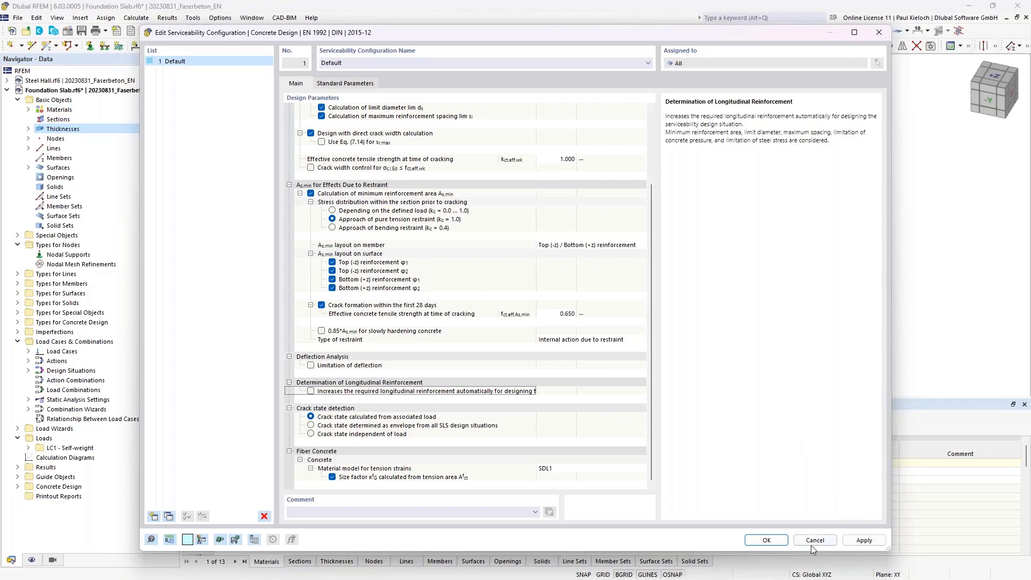
pyautogui.click(772, 541)
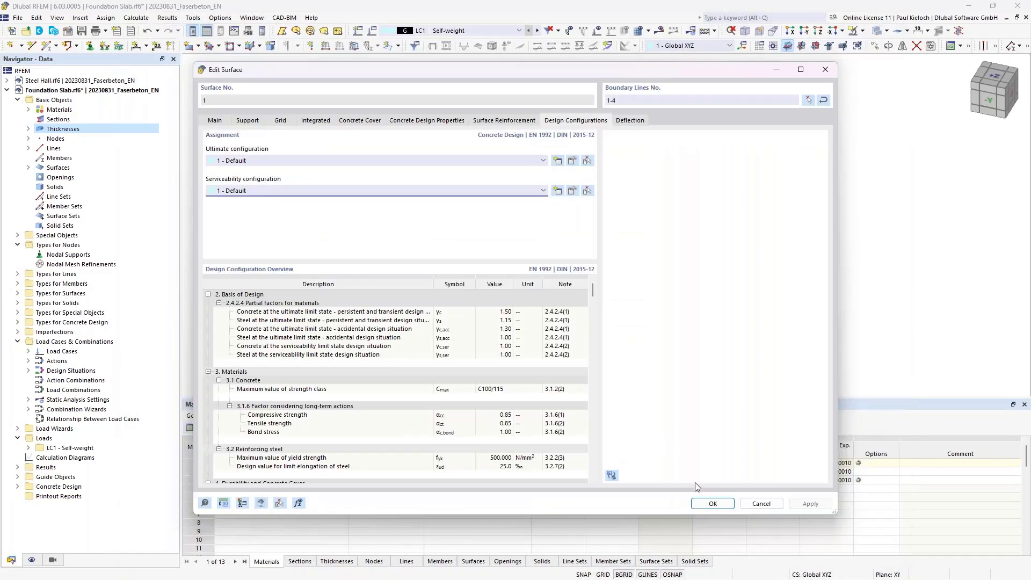
pyautogui.click(712, 503)
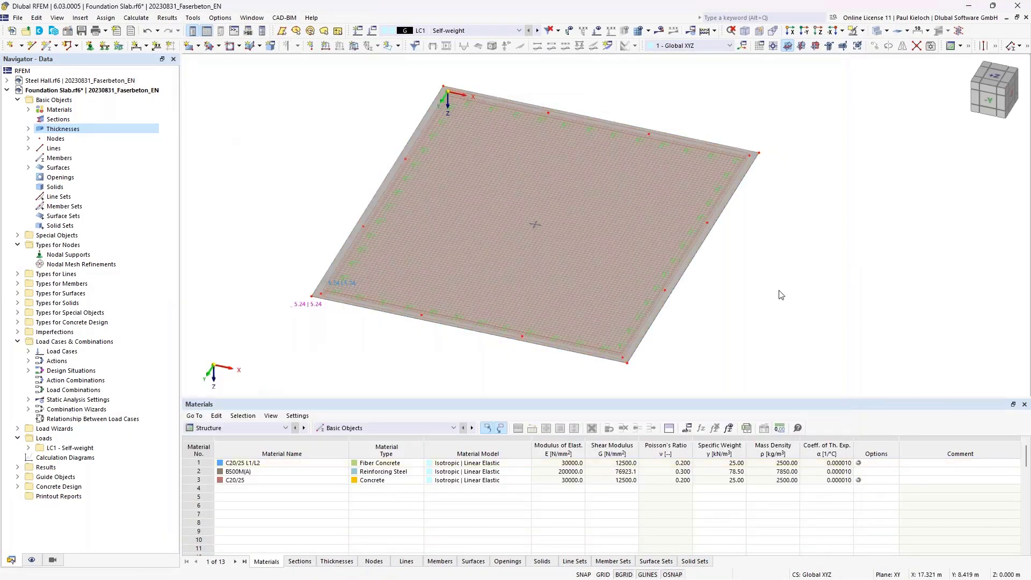
# Step: Turn off the display of Types for Concrete Design in the model view
pyautogui.moveTo(779, 291); pyautogui.dragTo(759, 290, button='middle')
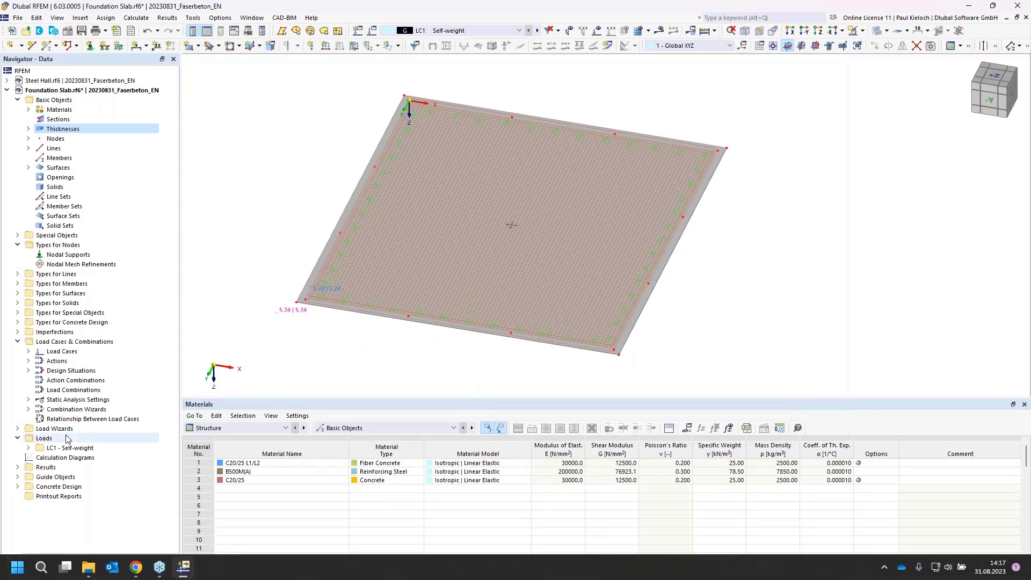
pyautogui.click(32, 560)
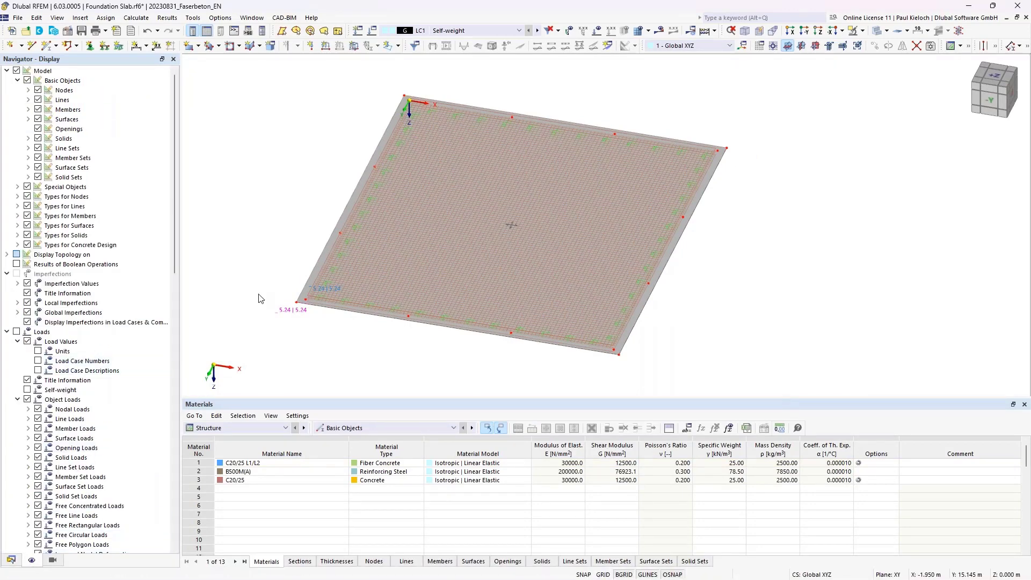
pyautogui.click(28, 245)
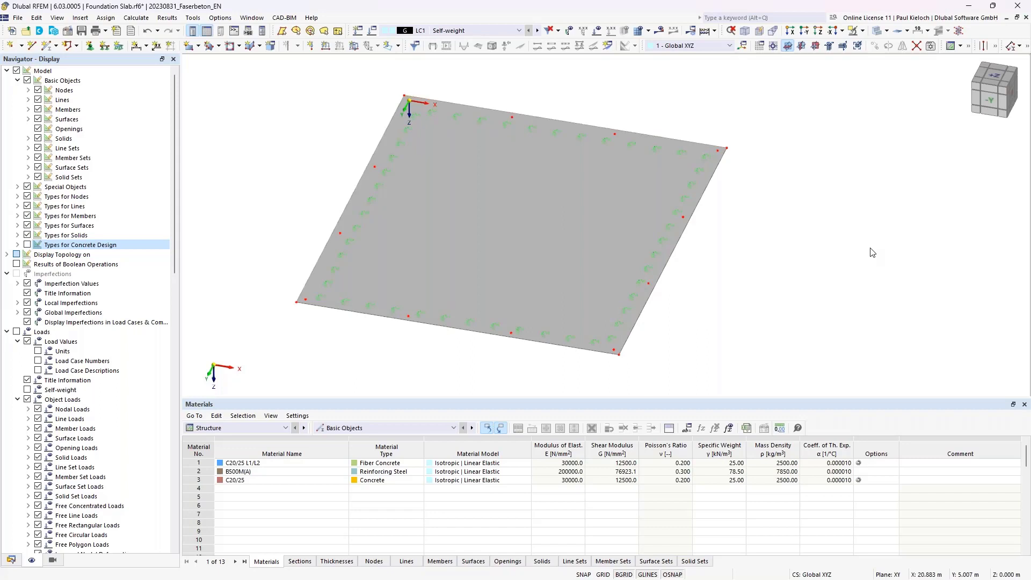
pyautogui.moveTo(784, 254)
pyautogui.keyDown('ctrl'); pyautogui.mouseDown(button='middle')
pyautogui.moveTo(824, 233)
pyautogui.moveTo(801, 246)
pyautogui.mouseUp(button='middle'); pyautogui.keyUp('ctrl')
# Step: Select all twelve column base nodes of the slab, excluding its corner nodes, and activate mesh refinement for them
pyautogui.click(994, 74)
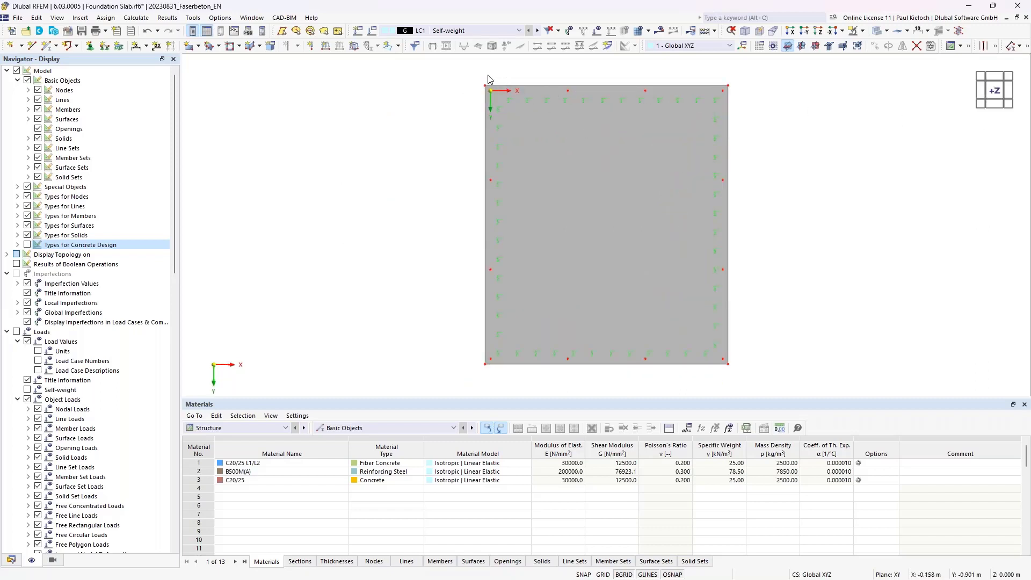
pyautogui.moveTo(487, 75); pyautogui.dragTo(763, 369)
pyautogui.keyDown('ctrl'); pyautogui.moveTo(761, 365); pyautogui.dragTo(731, 253, button='middle'); pyautogui.keyUp('ctrl')
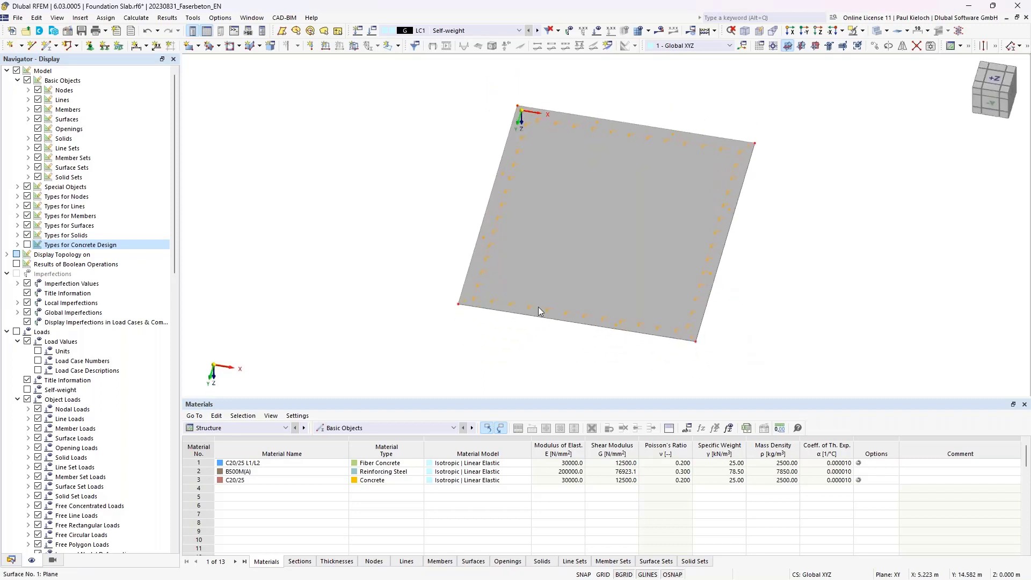
pyautogui.scroll(3, 459, 316)
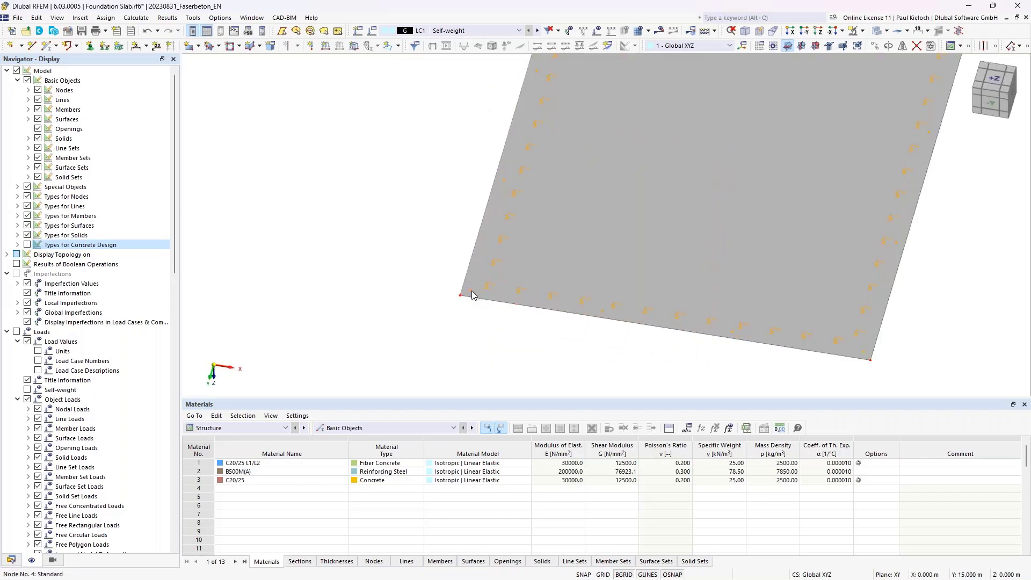
pyautogui.doubleClick(472, 294)
pyautogui.click(228, 258)
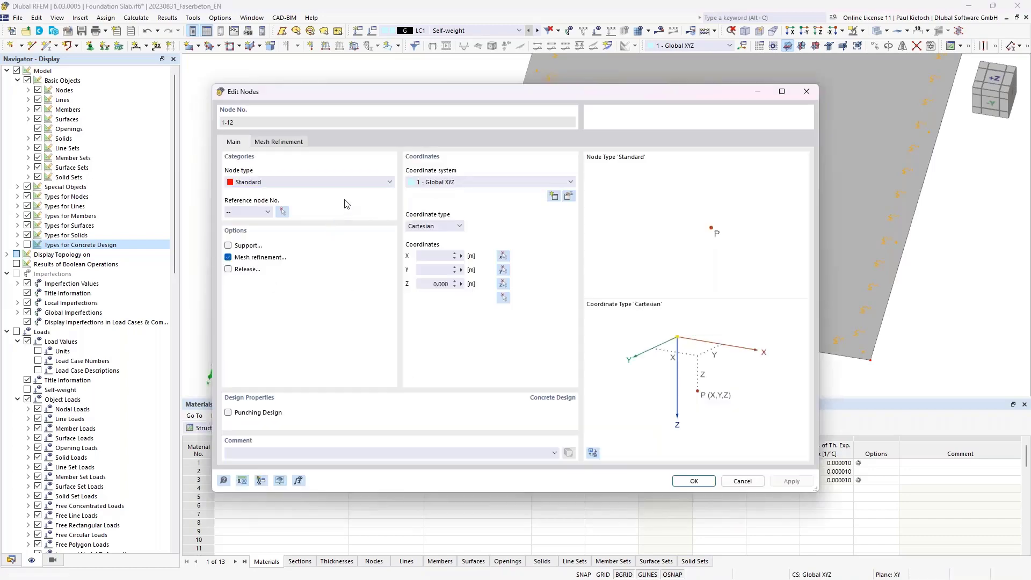
# Step: Assign the nodes a new rectangular nodal mesh refinement with an inner target FE length of 0.05 m, and confirm the node settings
pyautogui.click(291, 143)
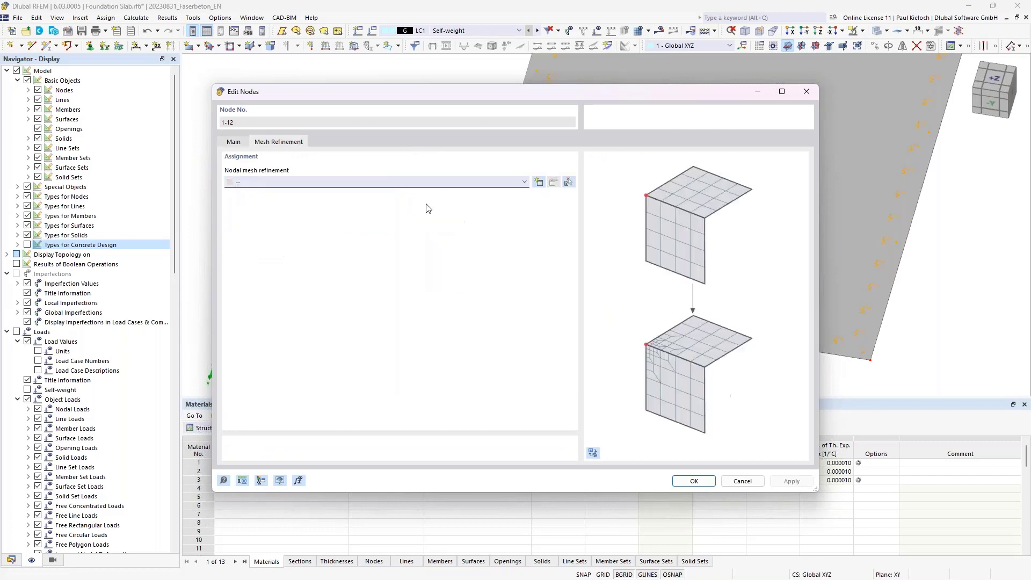
pyautogui.click(538, 183)
pyautogui.click(384, 186)
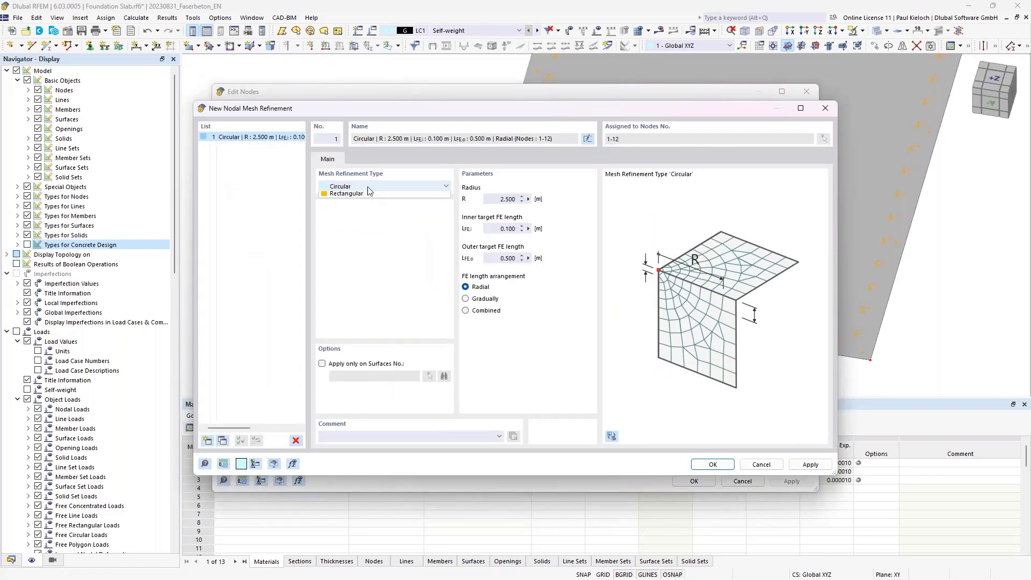
pyautogui.click(349, 205)
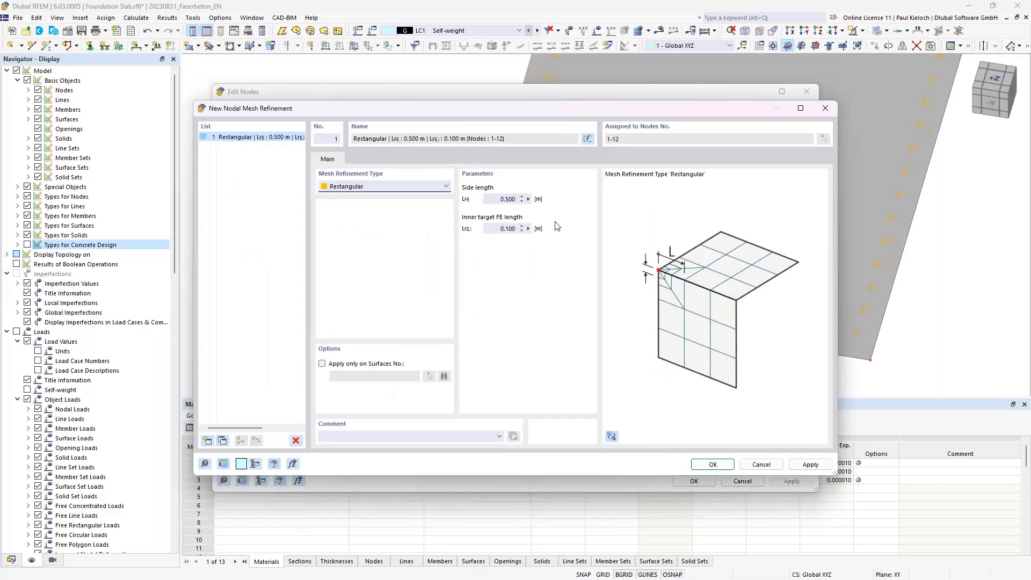
pyautogui.doubleClick(505, 229)
pyautogui.write('0.05')
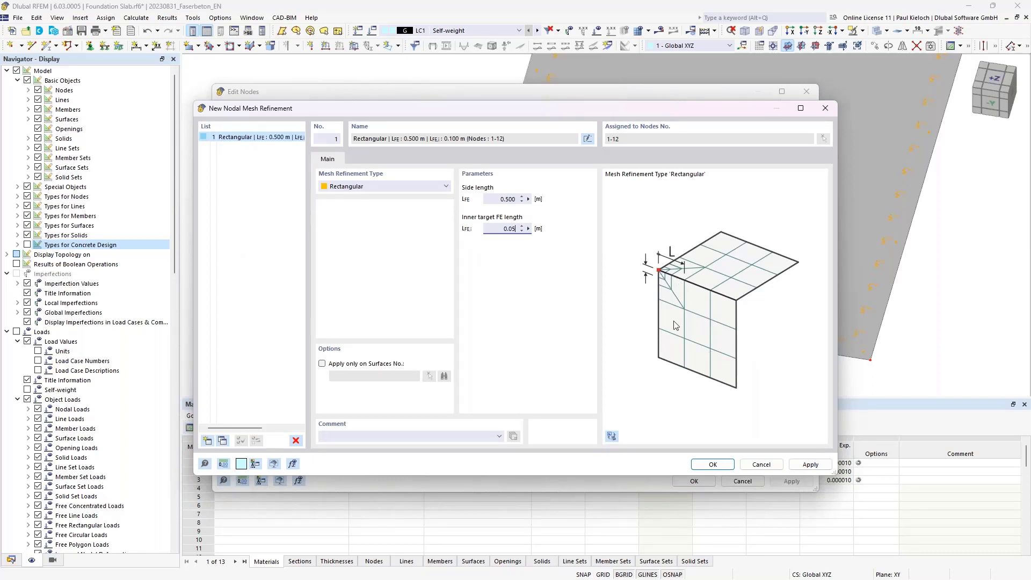
pyautogui.click(727, 465)
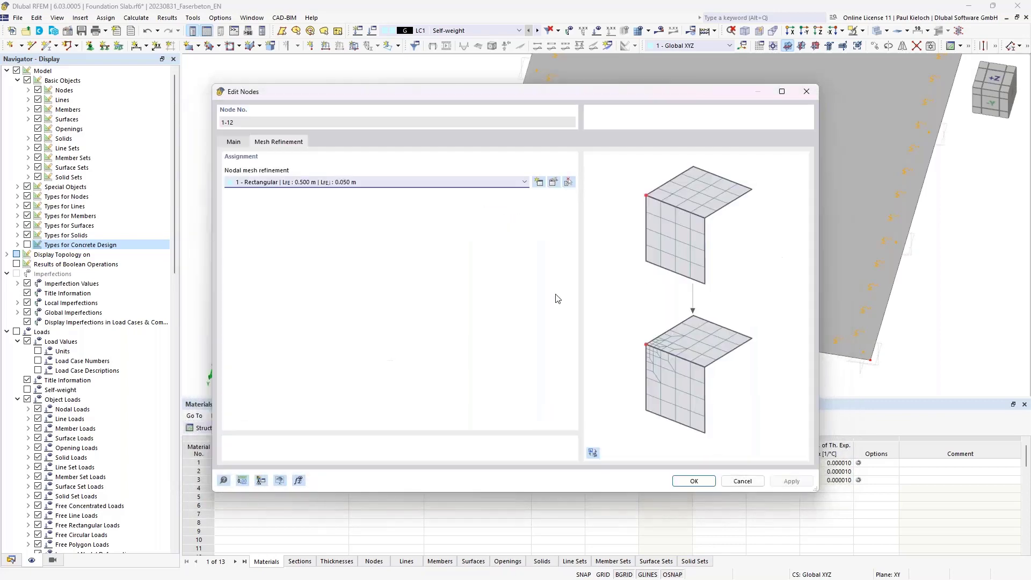
pyautogui.click(714, 485)
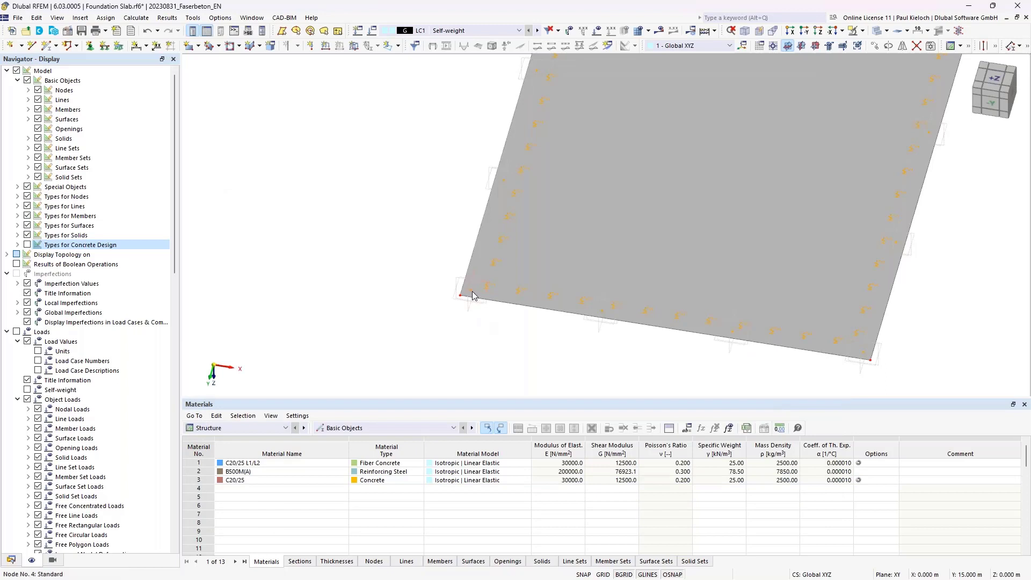
# Step: Activate punching design for nodes 1-12 and open the punching parameters of their default ultimate configuration
pyautogui.moveTo(472, 295)
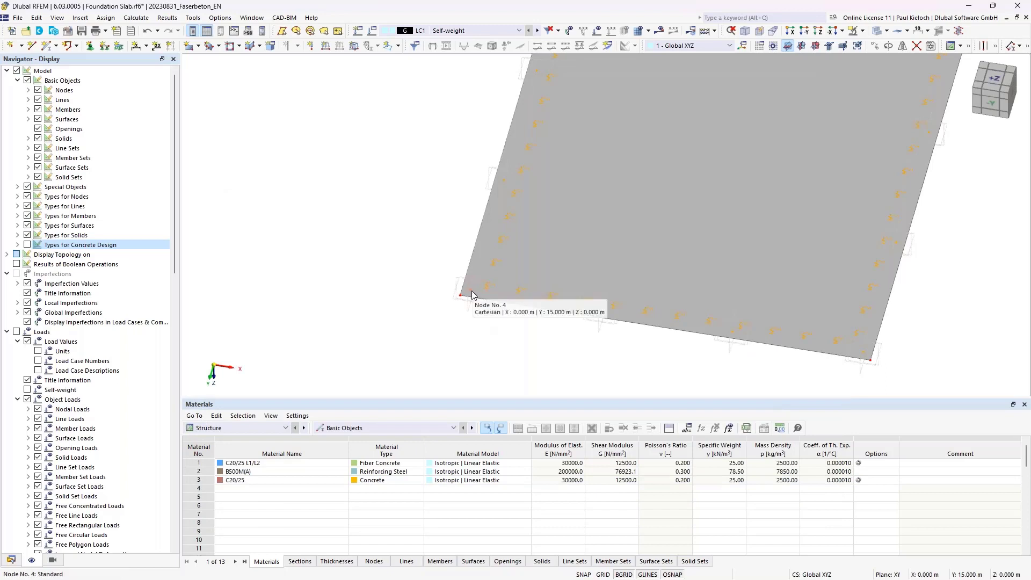
pyautogui.doubleClick(472, 295)
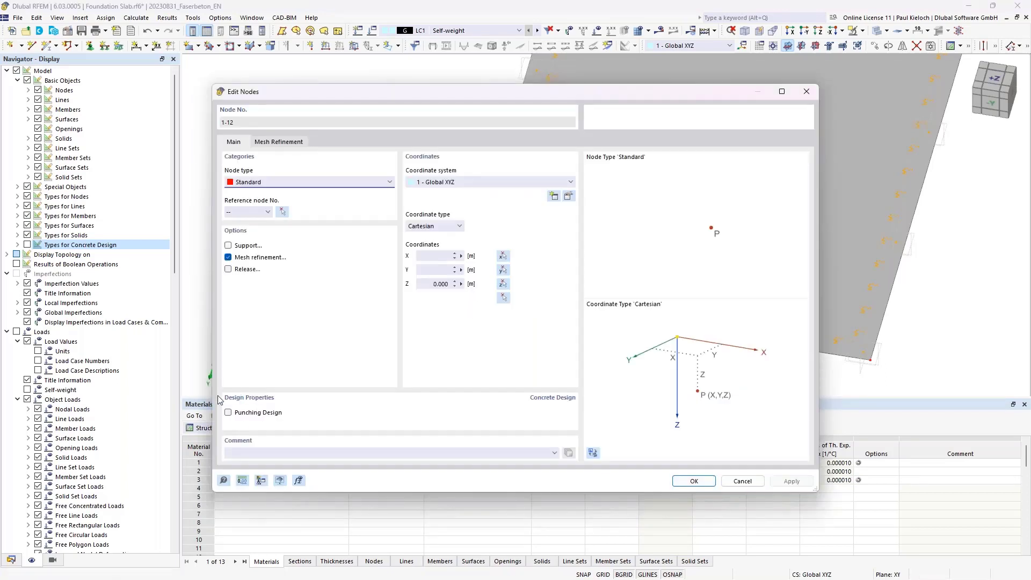
pyautogui.click(228, 413)
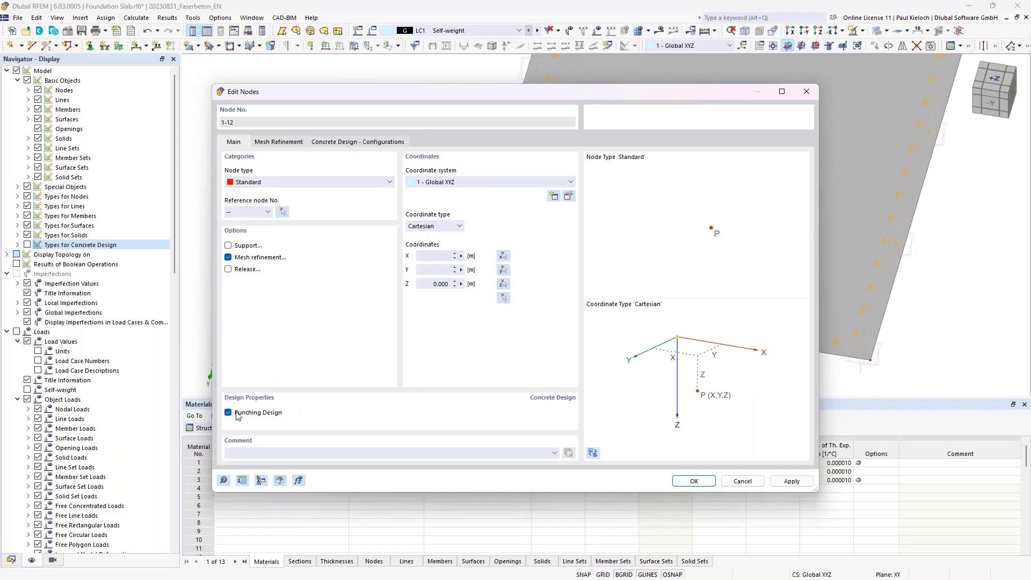
pyautogui.click(382, 143)
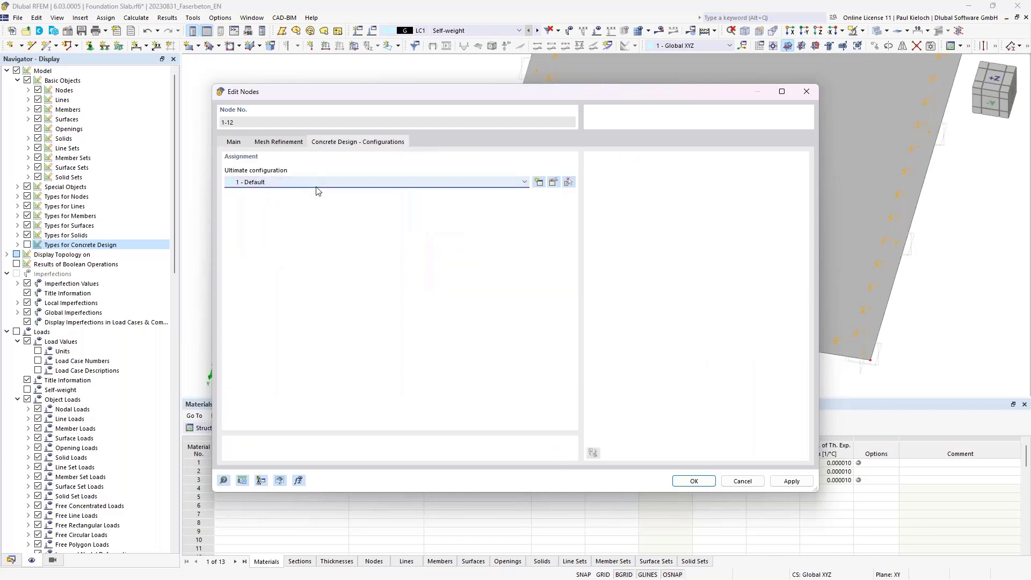
pyautogui.click(553, 184)
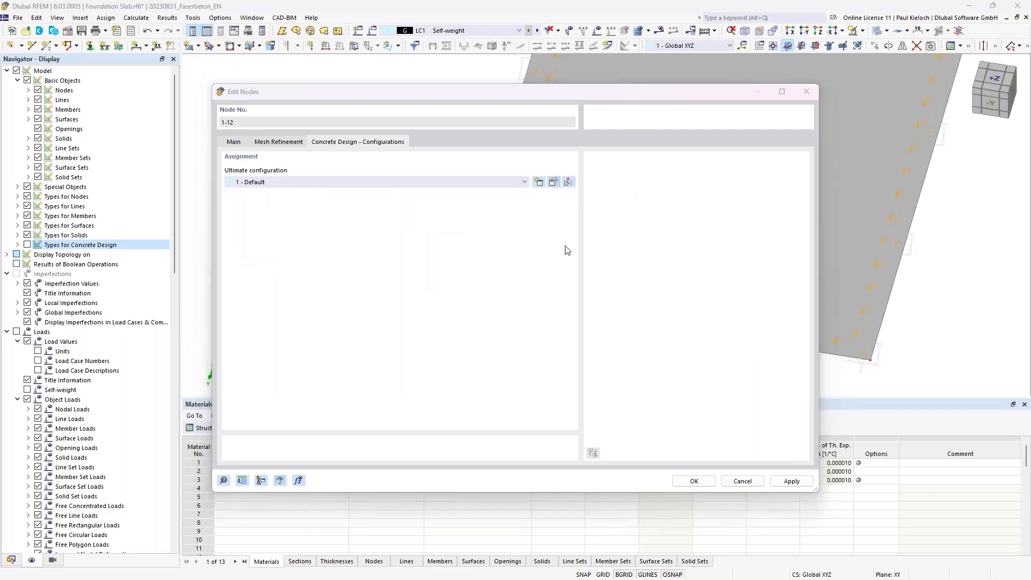
pyautogui.click(332, 84)
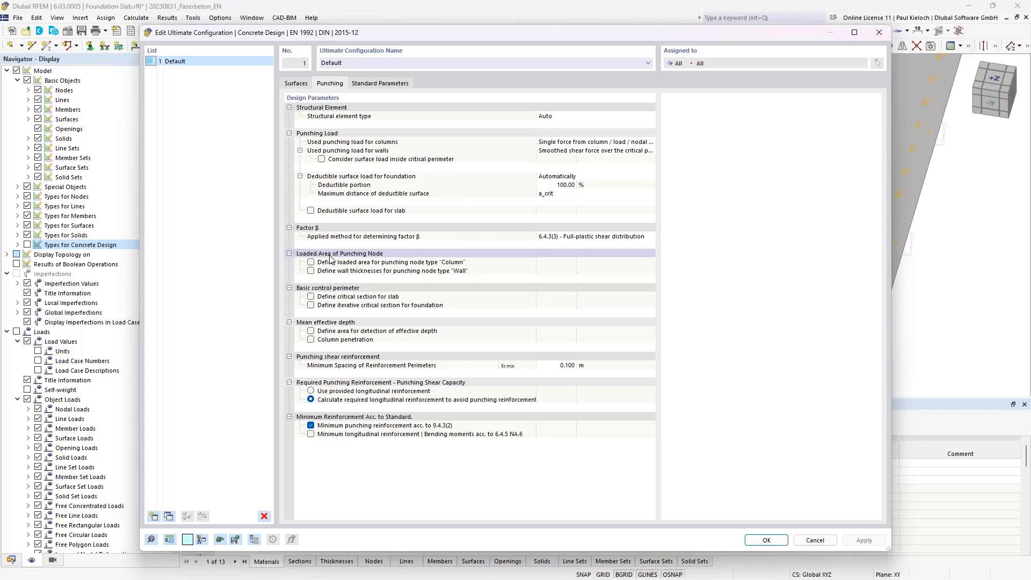
# Step: Define the loaded area for column punching nodes with 0.25 m widths in x and y, and confirm the configuration and node settings
pyautogui.click(311, 262)
pyautogui.click(556, 279)
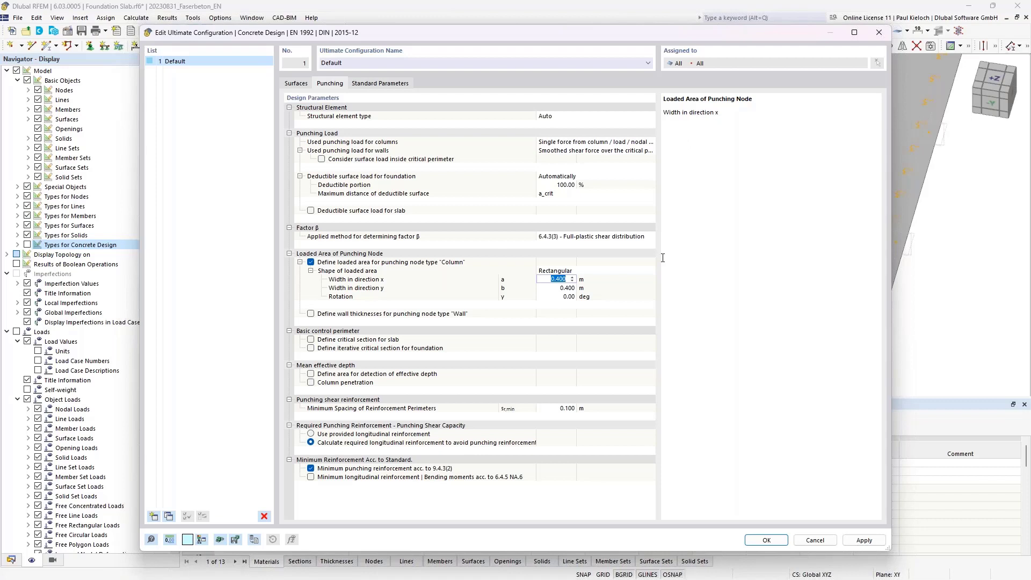
pyautogui.press('BackSpace')
pyautogui.write(',25')
pyautogui.click(565, 288)
pyautogui.press('BackSpace')
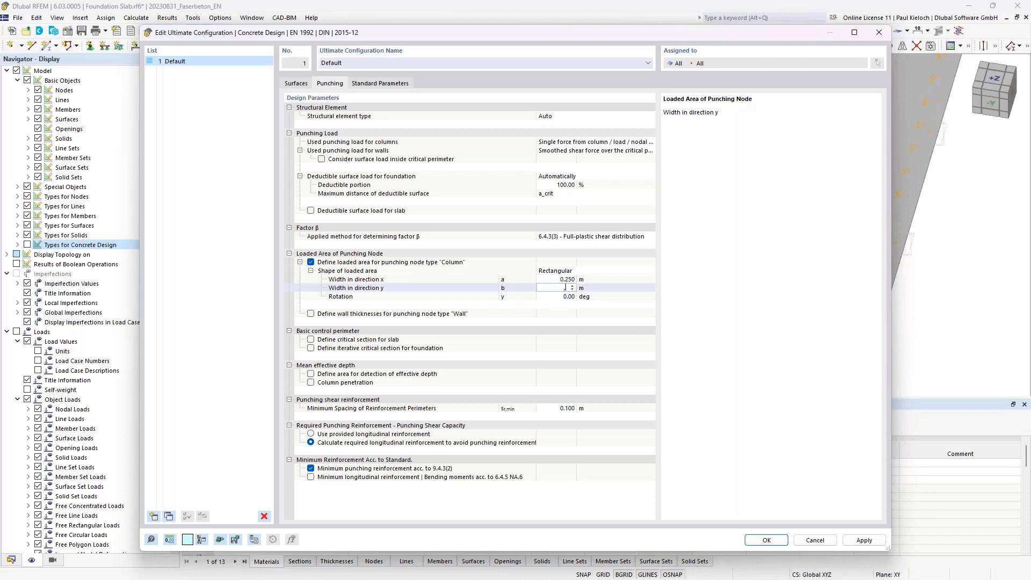
pyautogui.write(',25')
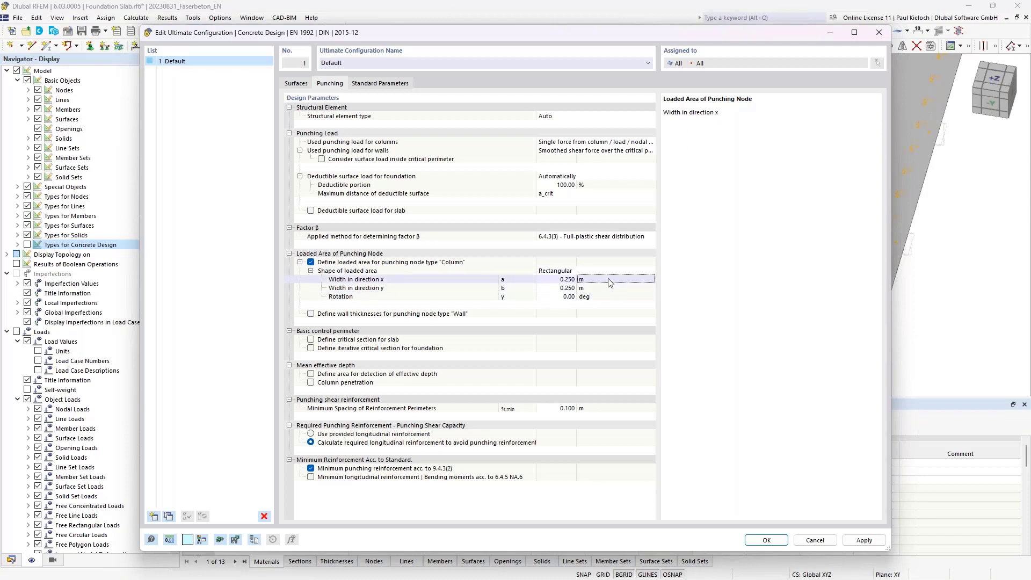
pyautogui.press('Tab')
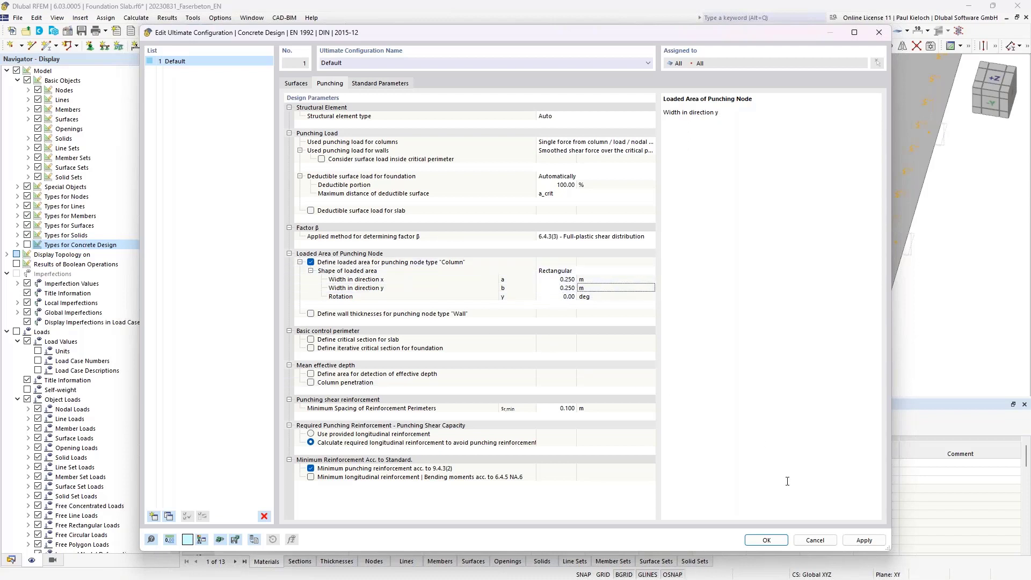
pyautogui.click(771, 541)
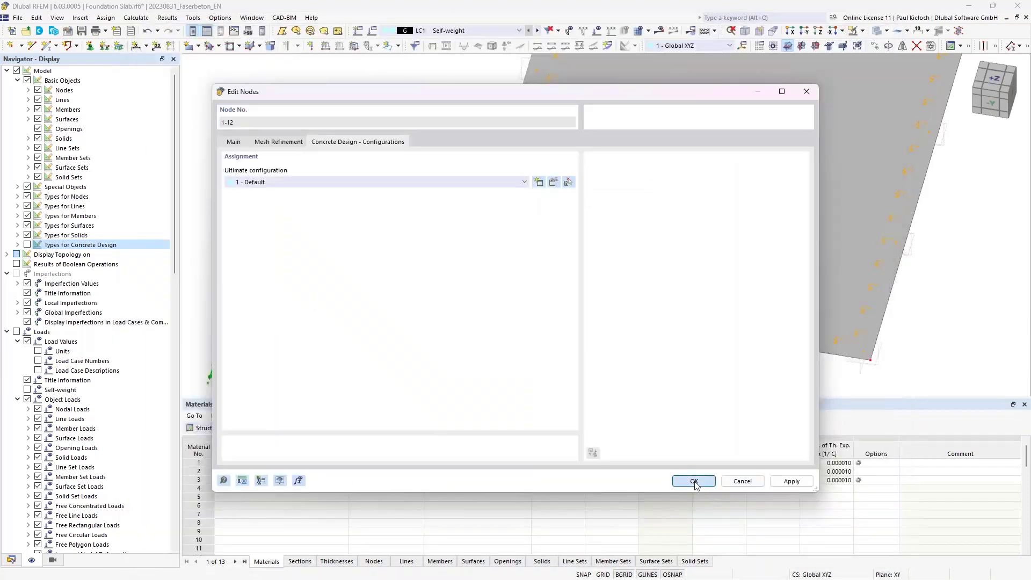
pyautogui.click(694, 481)
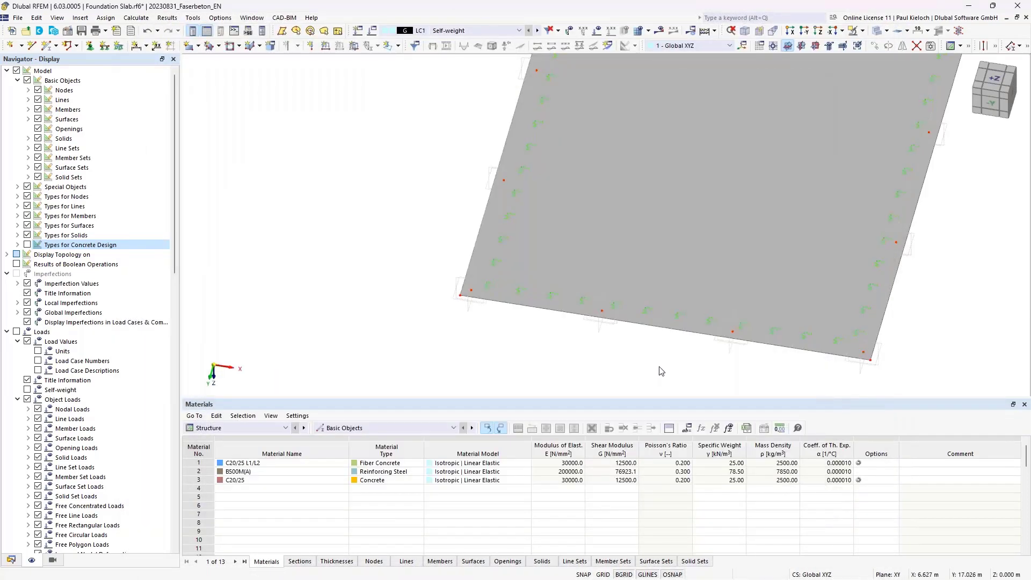
# Step: Display the slab model as a wireframe and hide the nodal mesh refinements
pyautogui.moveTo(555, 371); pyautogui.dragTo(391, 377, button='middle')
pyautogui.keyDown('ctrl'); pyautogui.moveTo(840, 203); pyautogui.dragTo(806, 80, button='middle'); pyautogui.keyUp('ctrl')
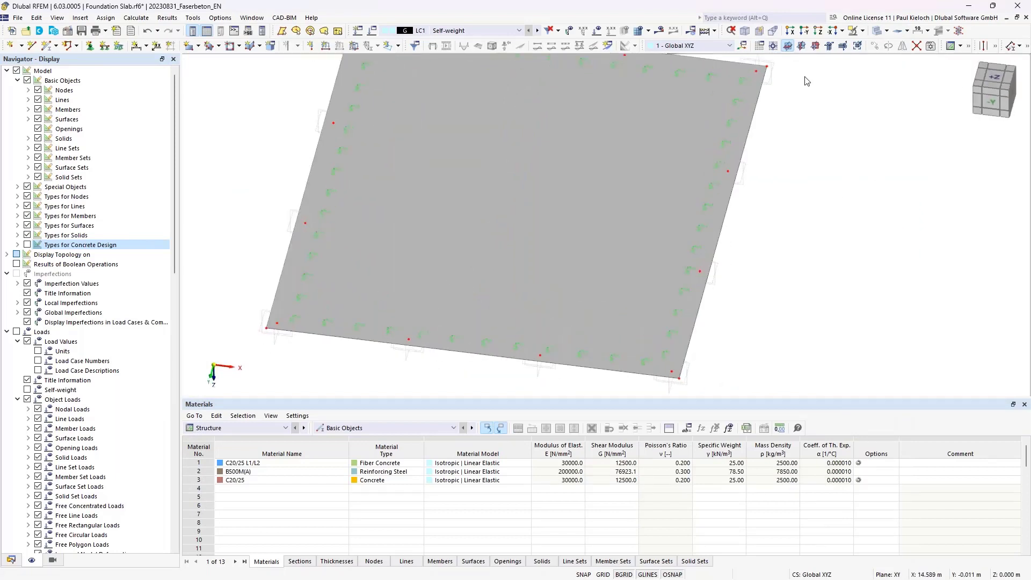
pyautogui.click(888, 34)
pyautogui.click(913, 52)
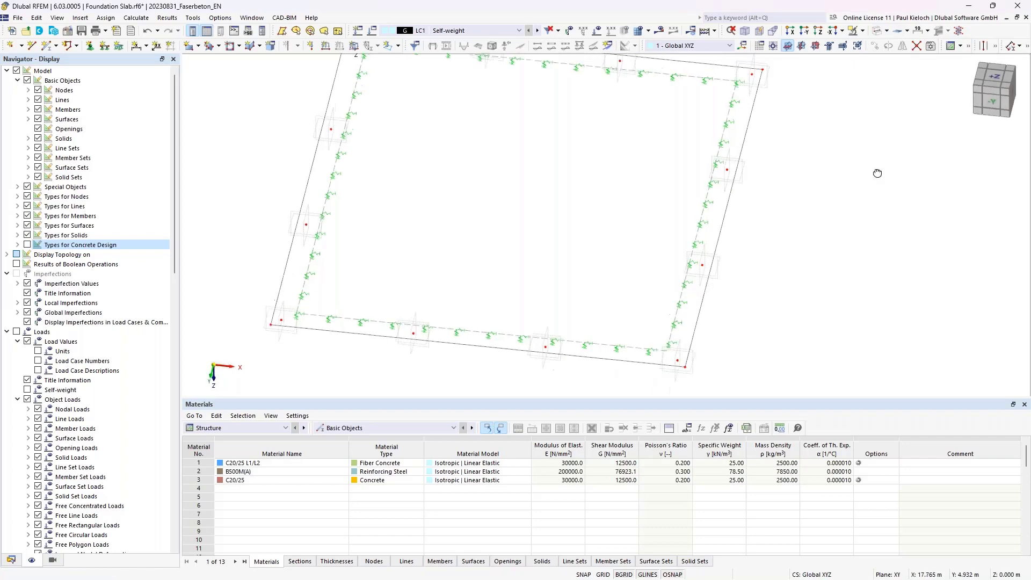
pyautogui.keyDown('ctrl'); pyautogui.moveTo(877, 173); pyautogui.dragTo(823, 137, button='middle'); pyautogui.keyUp('ctrl')
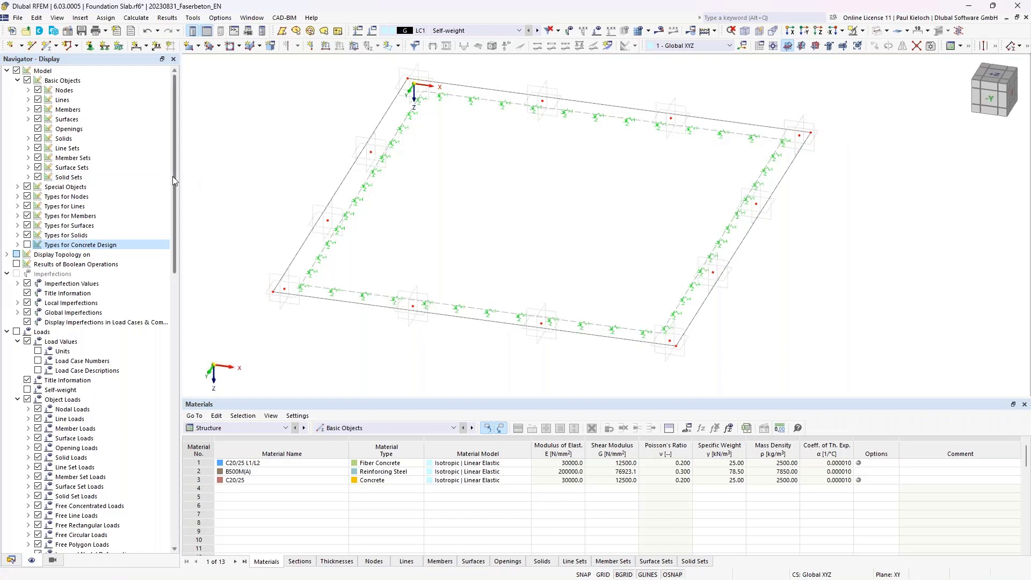
pyautogui.click(17, 197)
pyautogui.click(51, 215)
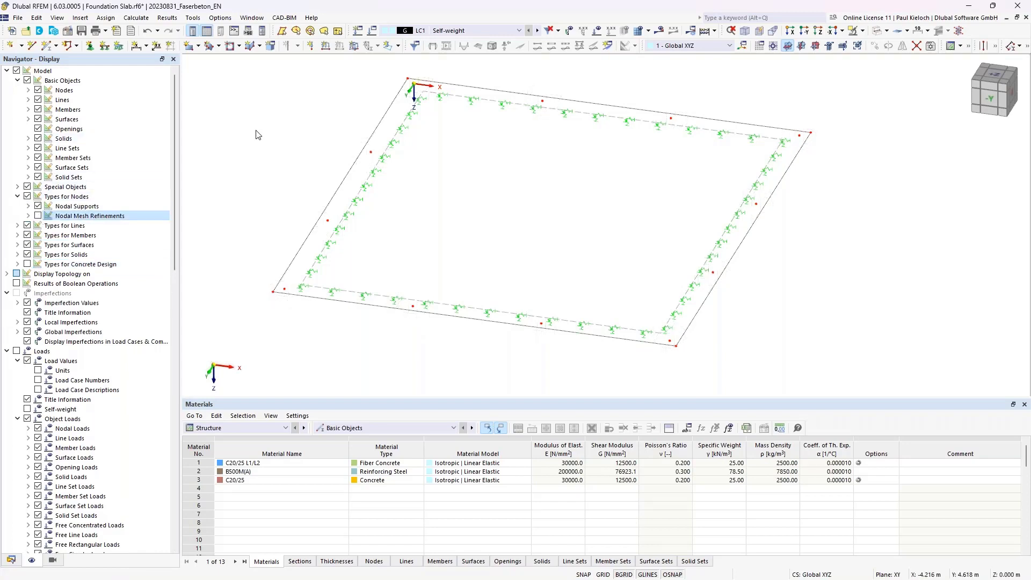
# Step: Generate the FE mesh of the slab and display it to check the refinement around the column nodes
pyautogui.keyDown('ctrl'); pyautogui.moveTo(271, 134); pyautogui.dragTo(278, 161, button='middle'); pyautogui.keyUp('ctrl')
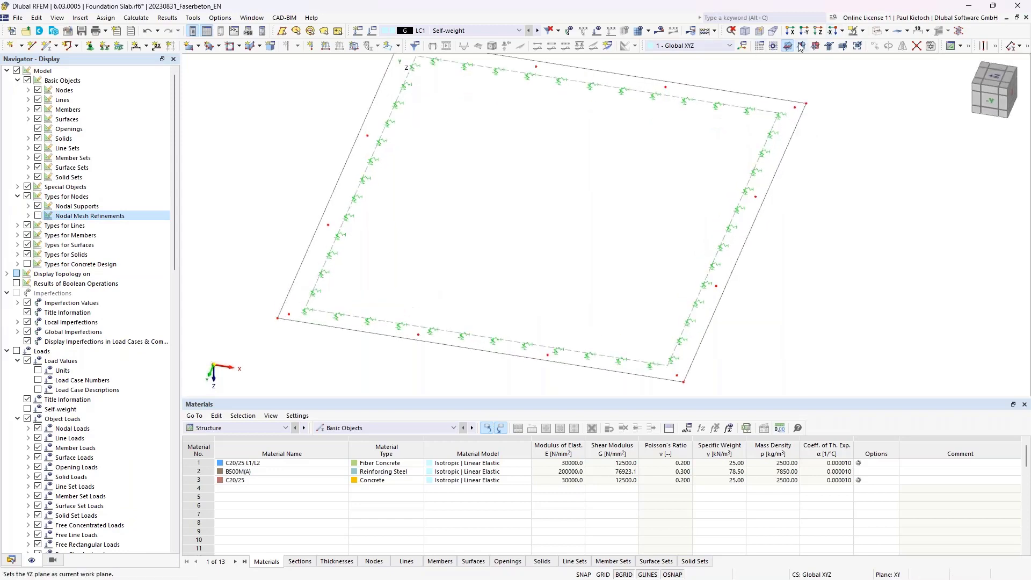
pyautogui.click(637, 31)
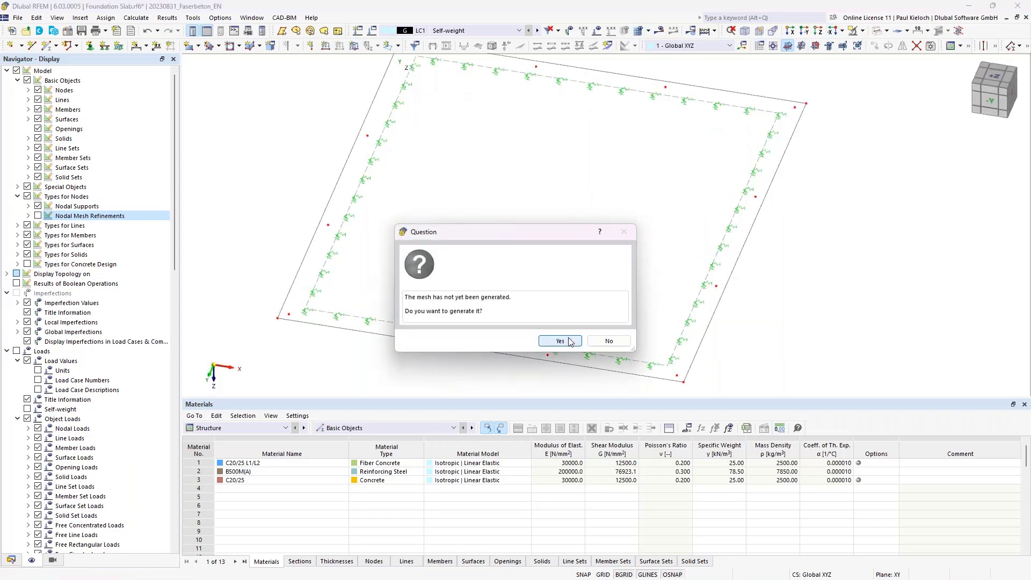
pyautogui.click(570, 342)
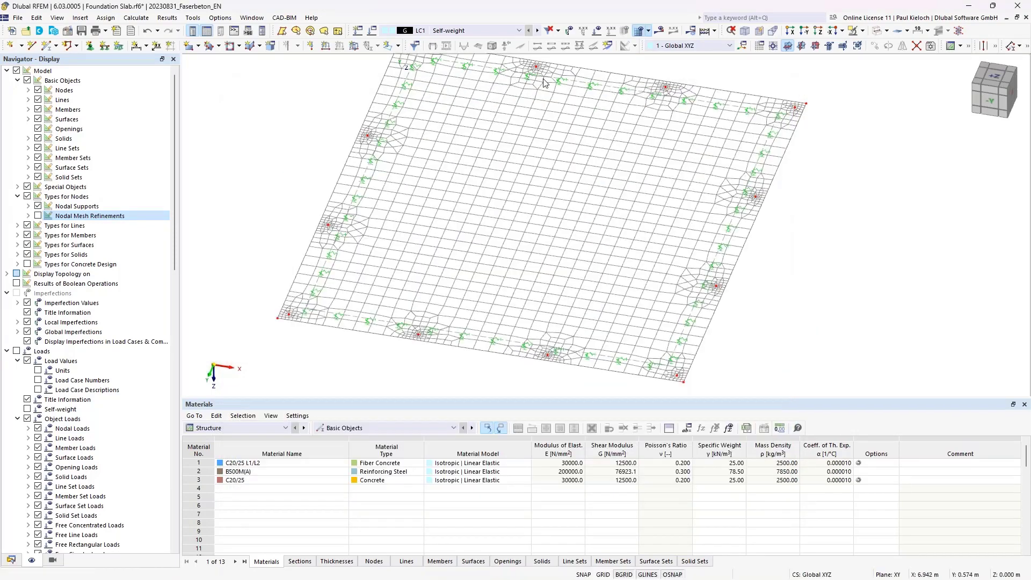
pyautogui.scroll(-2, 748, 253)
pyautogui.moveTo(749, 249); pyautogui.dragTo(702, 253, button='middle')
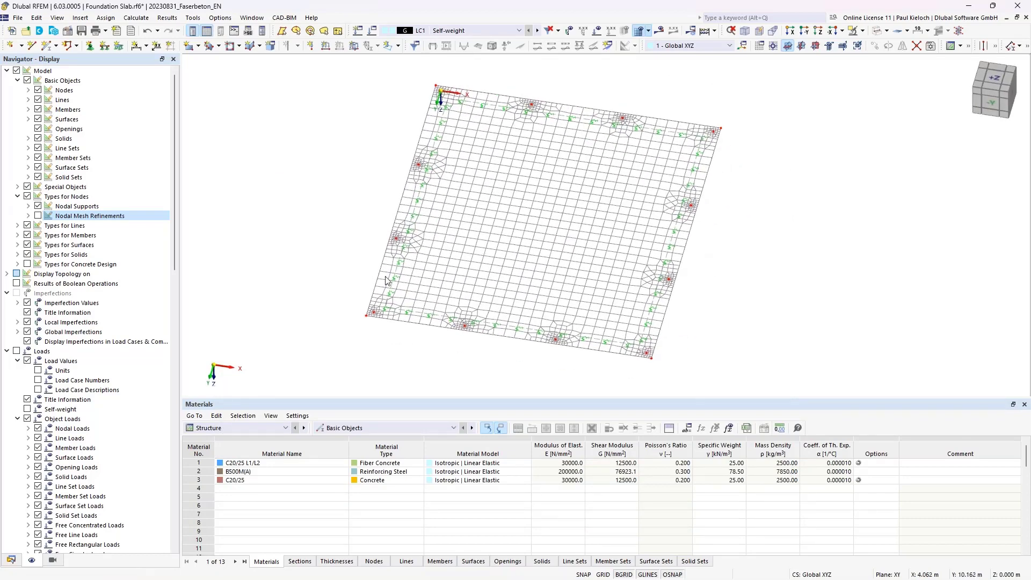
# Step: Create a new surface results adjustment and assign it to slab surface 1
pyautogui.click(11, 560)
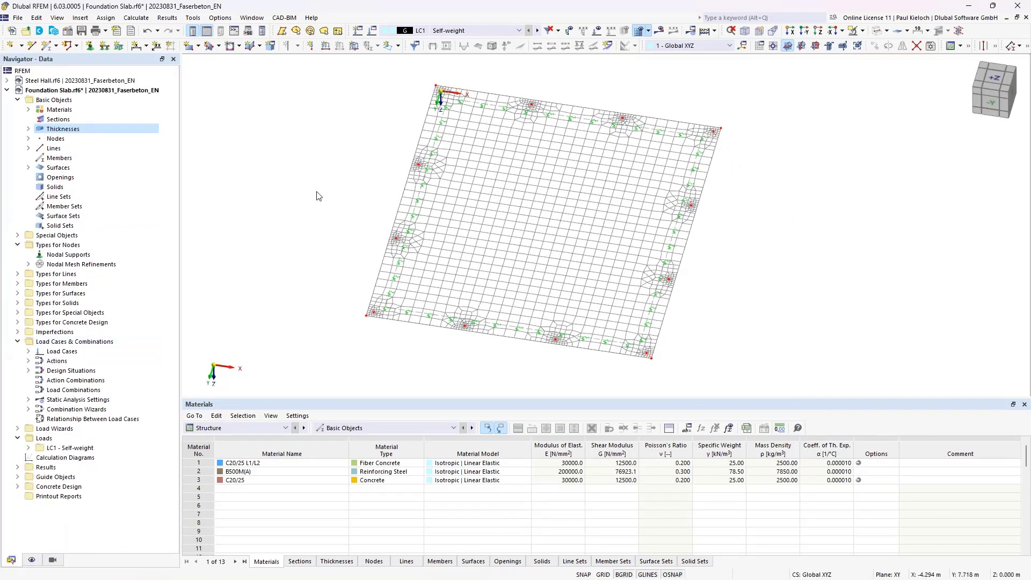
pyautogui.moveTo(310, 196); pyautogui.dragTo(213, 183, button='middle')
pyautogui.scroll(2, 276, 208)
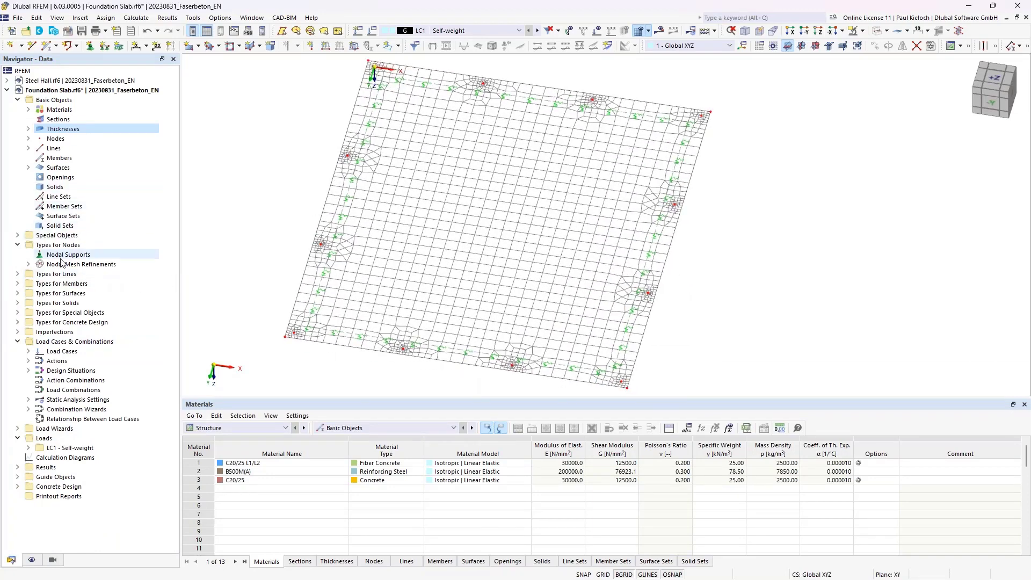
pyautogui.click(18, 237)
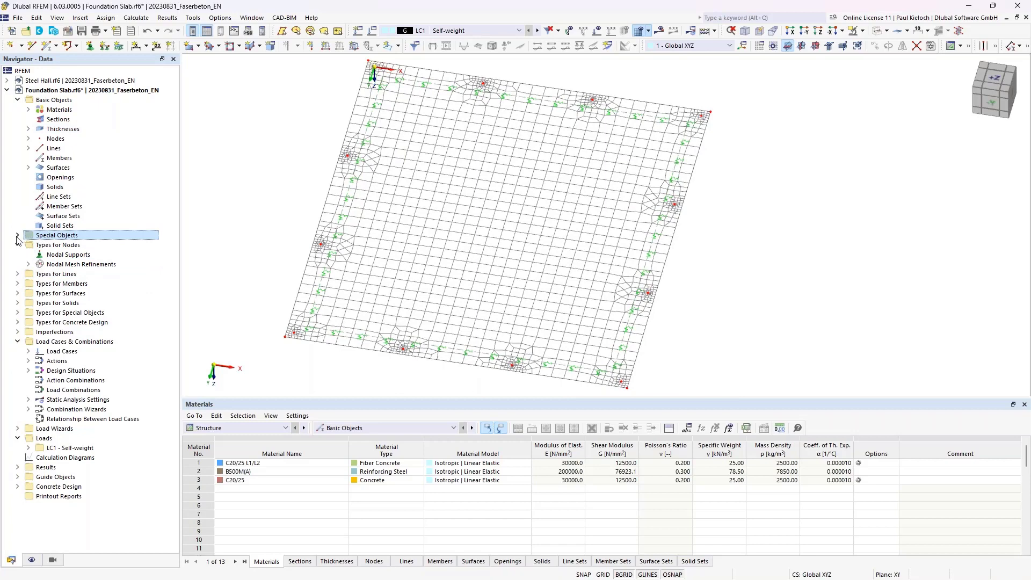
pyautogui.click(17, 236)
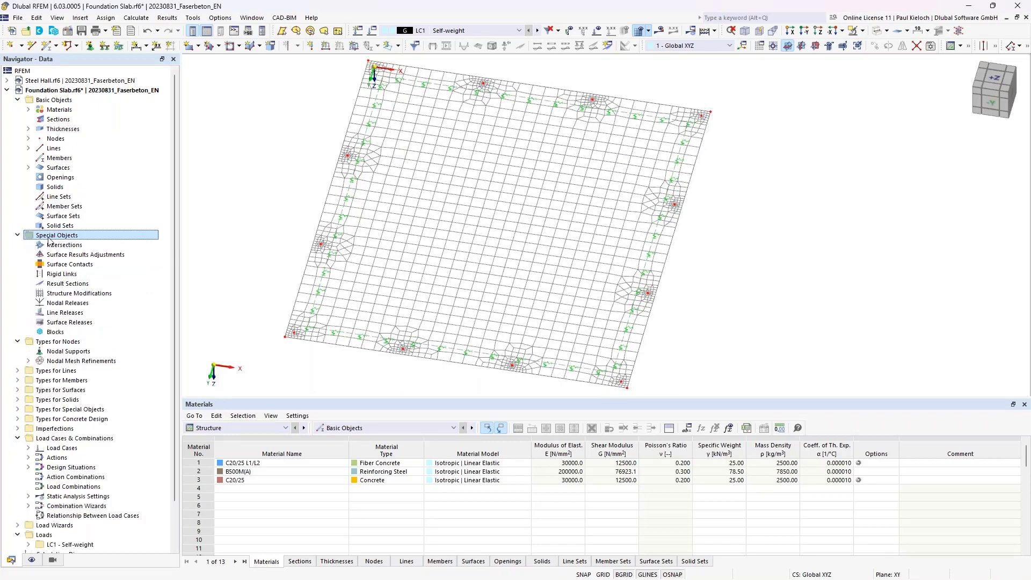
pyautogui.click(86, 255)
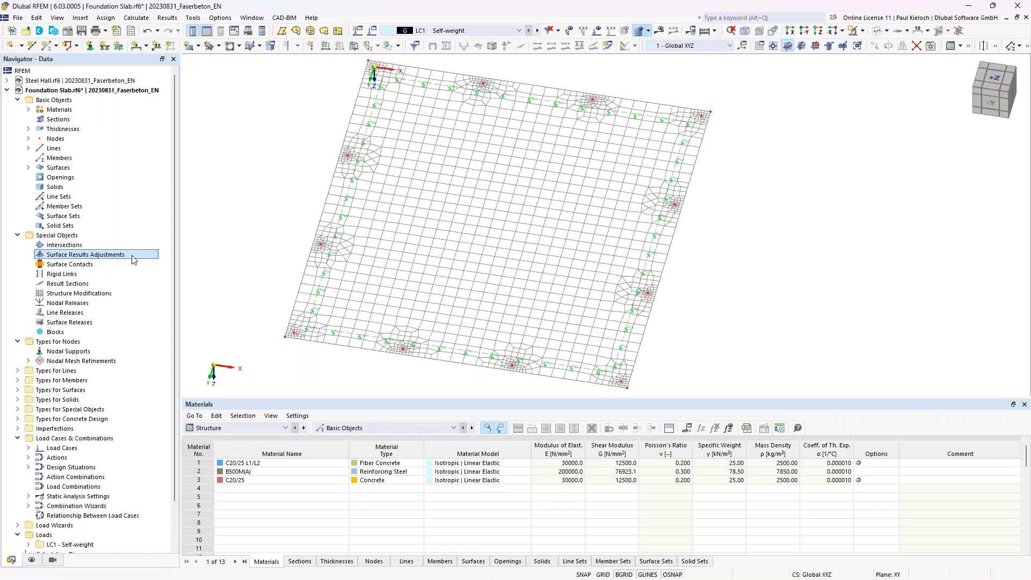
pyautogui.rightClick(96, 255)
pyautogui.click(118, 272)
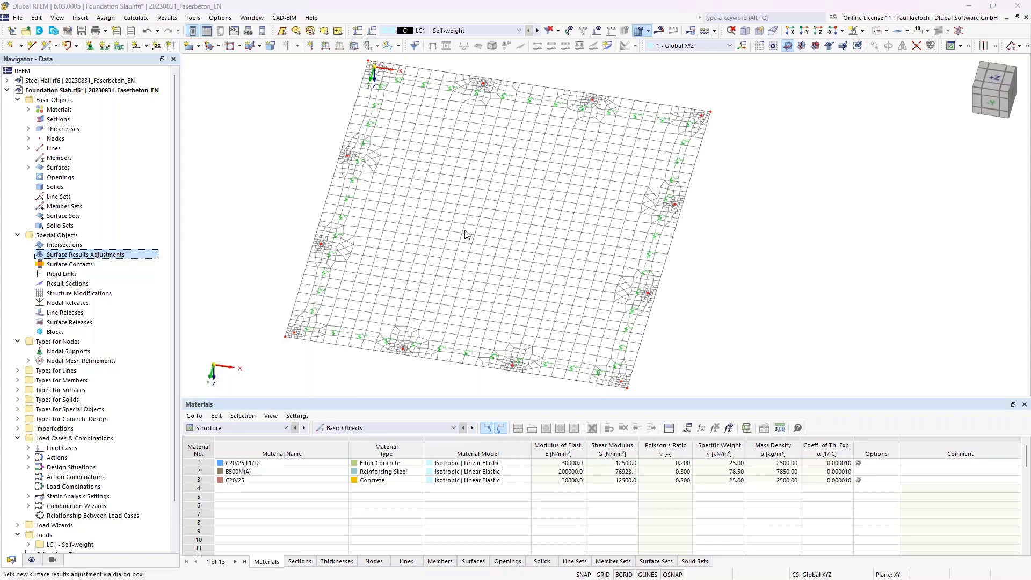
pyautogui.click(810, 139)
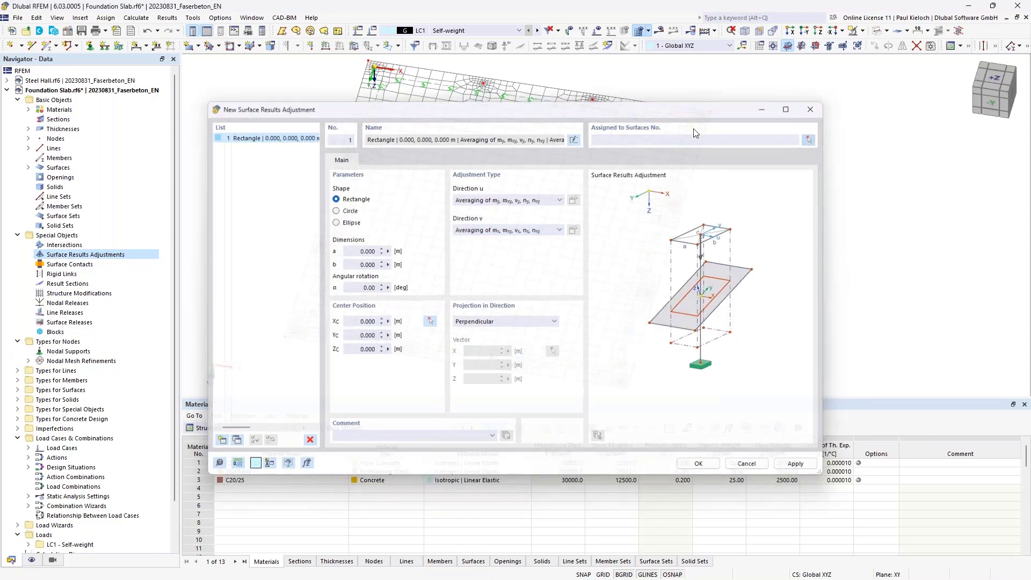
pyautogui.click(160, 168)
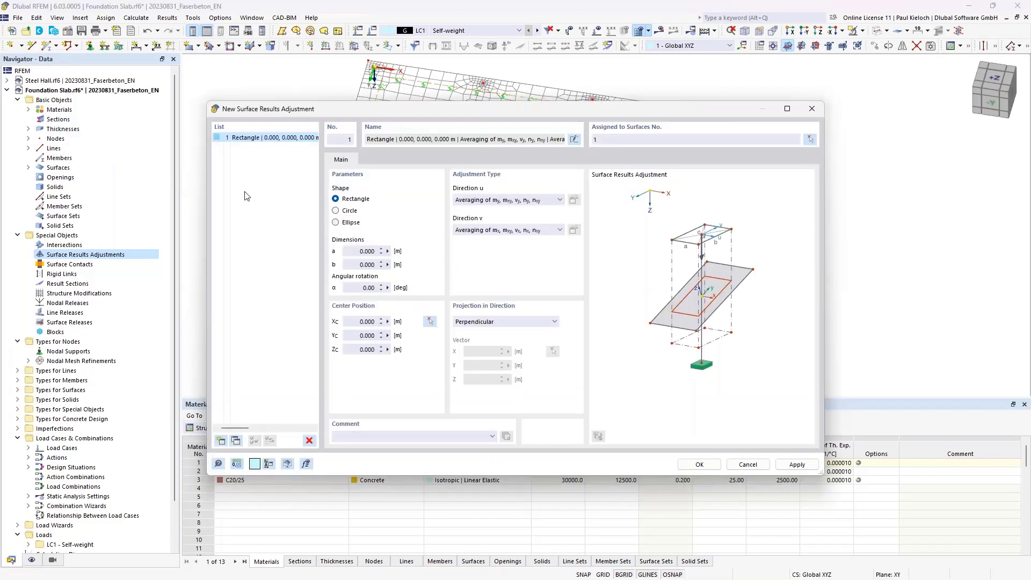
# Step: Define the adjustment as a 0.5 m by 0.5 m rectangle centred on the column node at the origin, and confirm it
pyautogui.write('0.5')
pyautogui.press('Tab')
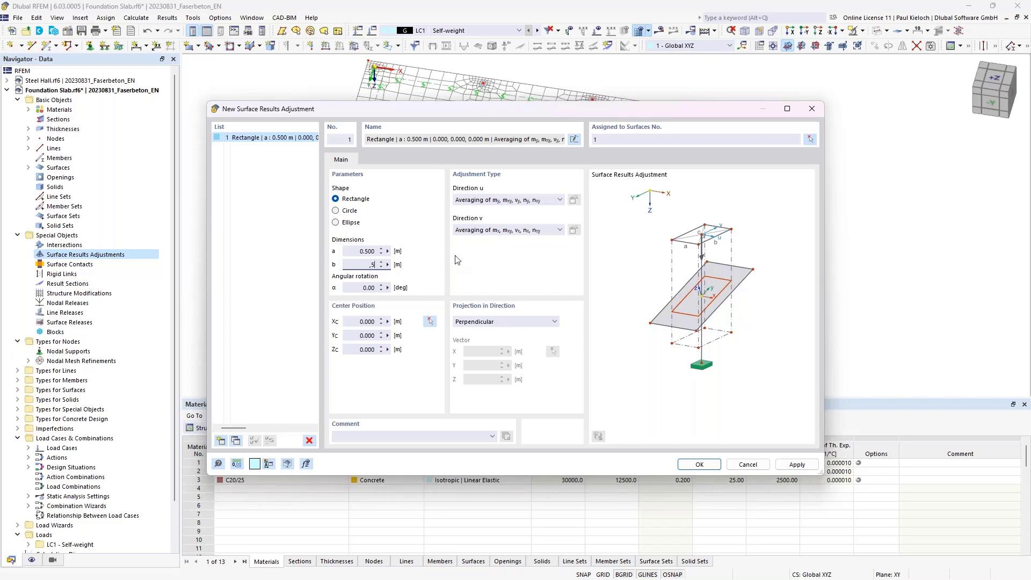
pyautogui.write(',5')
pyautogui.press('Tab')
pyautogui.press('Return')
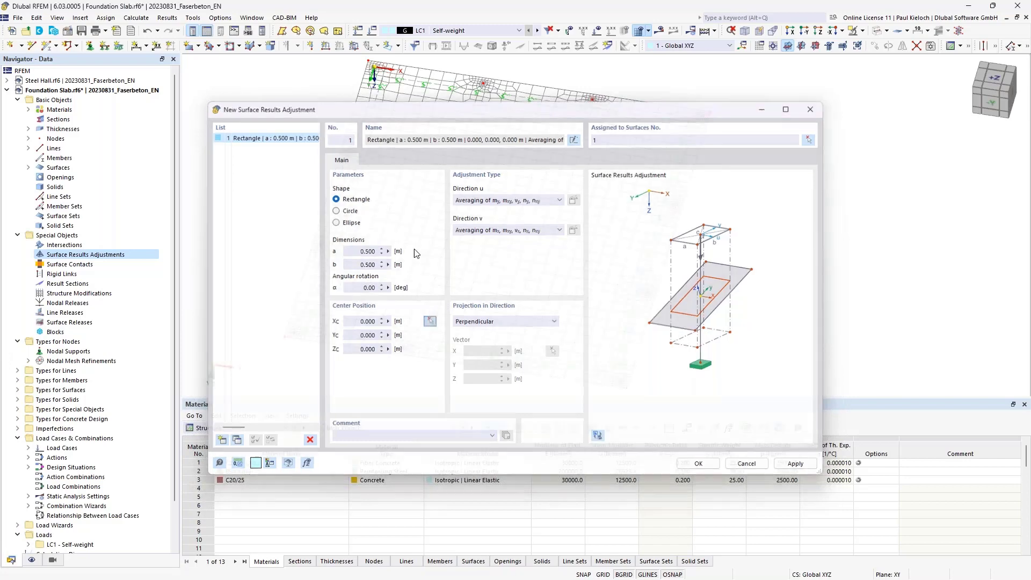
pyautogui.click(369, 61)
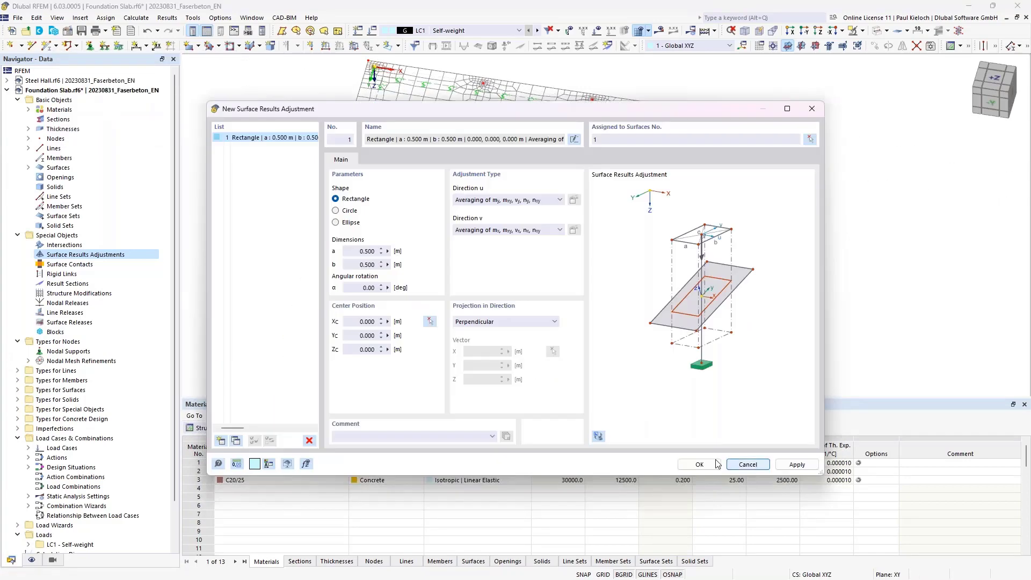
pyautogui.click(700, 464)
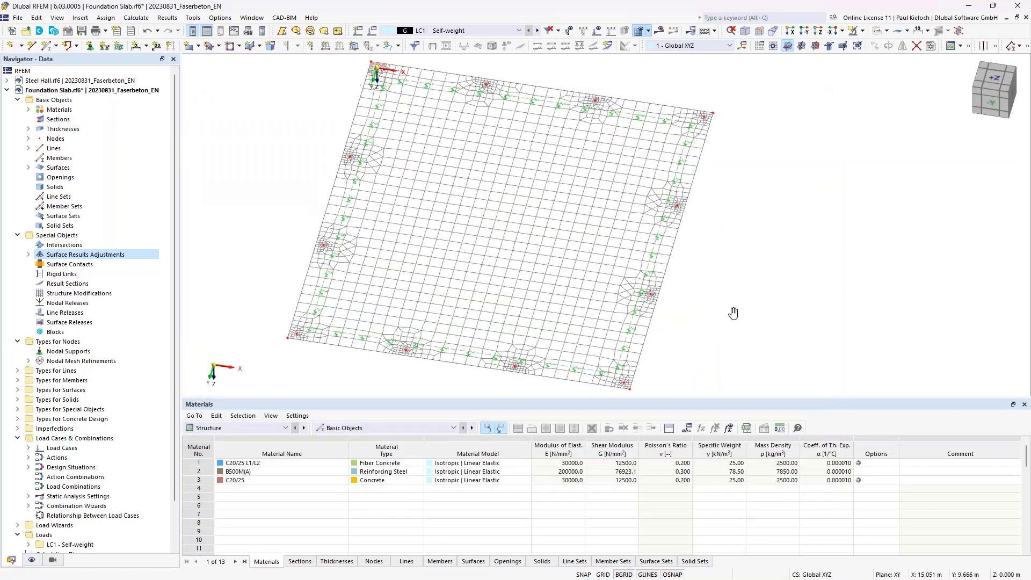
# Step: Copy the results adjustment at the origin three times along the slab edge in Y, with a displacement of 5 m per step
pyautogui.moveTo(733, 313); pyautogui.dragTo(780, 342, button='middle')
pyautogui.keyDown('ctrl'); pyautogui.moveTo(780, 341); pyautogui.dragTo(727, 271, button='middle'); pyautogui.keyUp('ctrl')
pyautogui.scroll(5, 459, 97)
pyautogui.scroll(2, 449, 164)
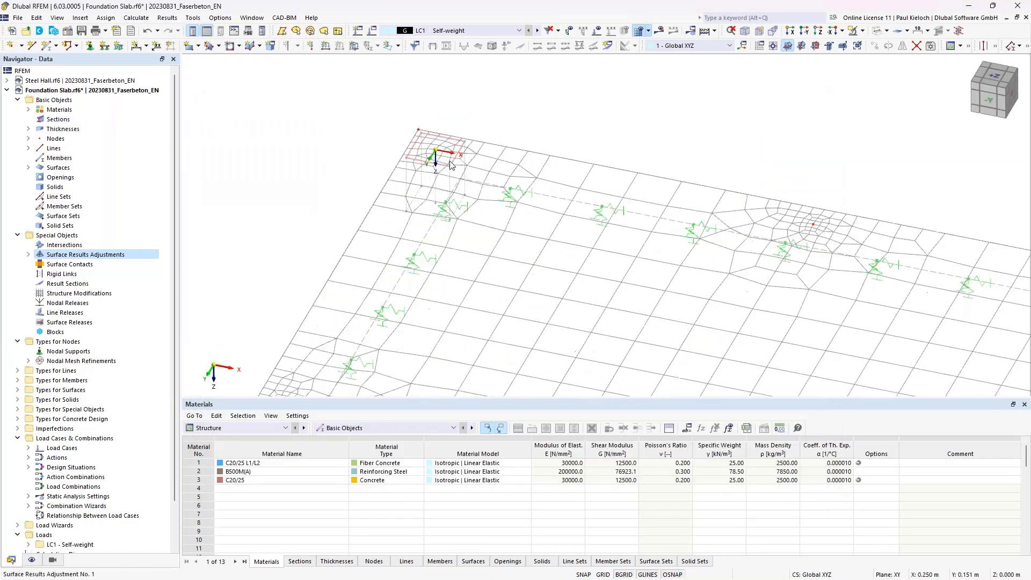
pyautogui.scroll(-3, 518, 105)
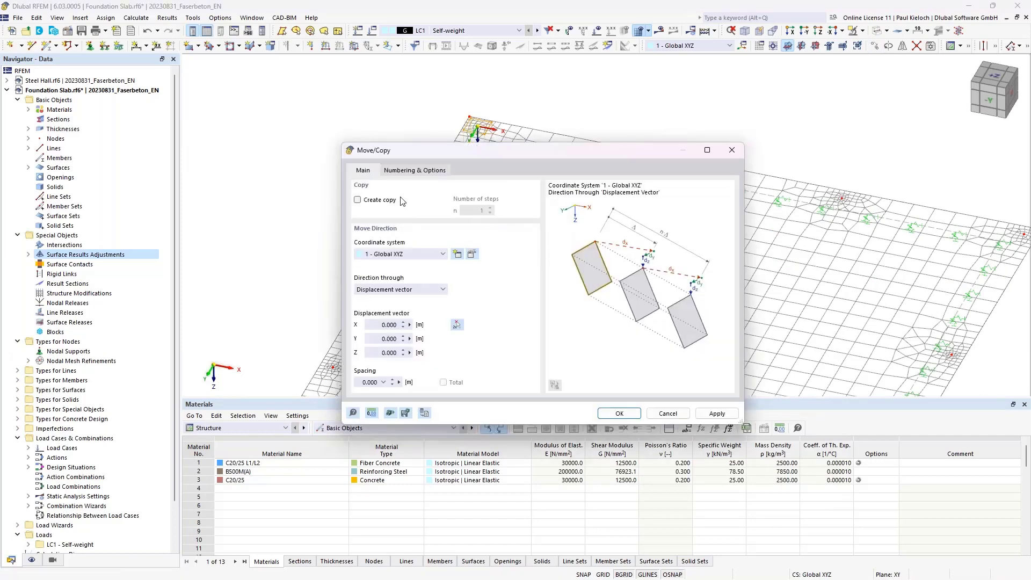
pyautogui.click(386, 200)
pyautogui.click(491, 208)
pyautogui.click(457, 324)
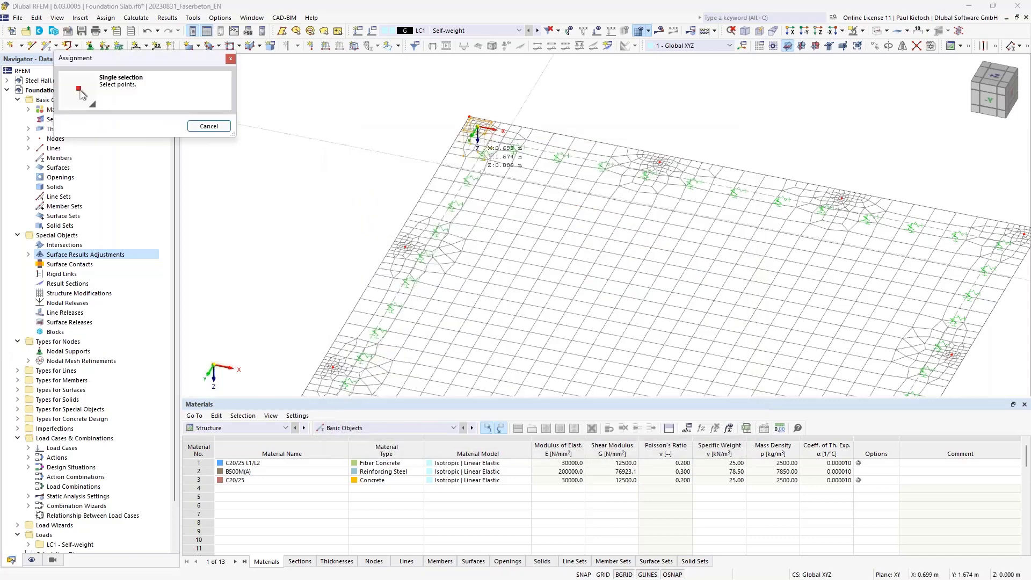
pyautogui.click(477, 127)
pyautogui.click(405, 247)
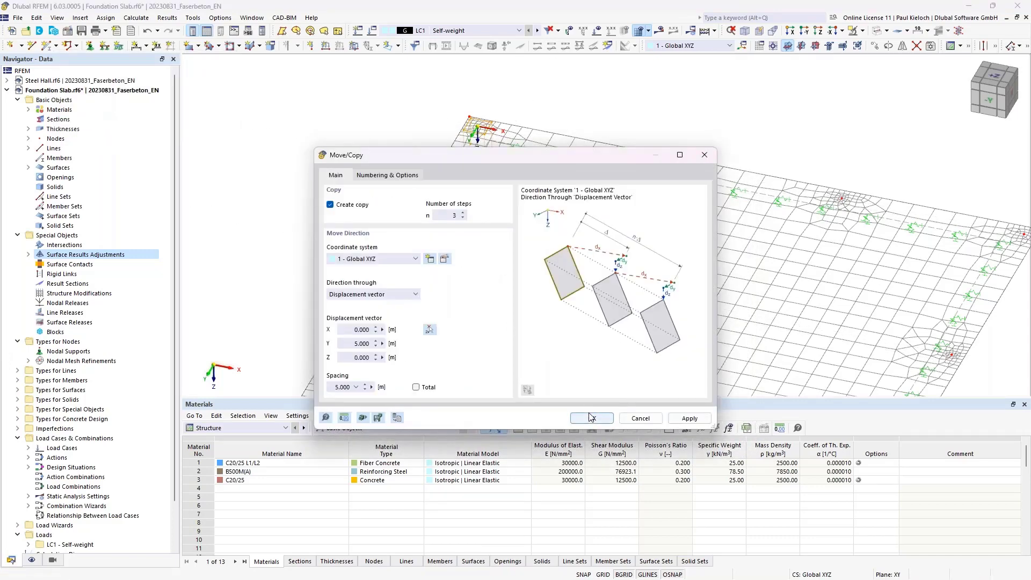
pyautogui.press('Return')
# Step: Copy the two corner results adjustments at X = 0 three times in X, with a displacement of 4.333 m per step
pyautogui.scroll(-3, 439, 89)
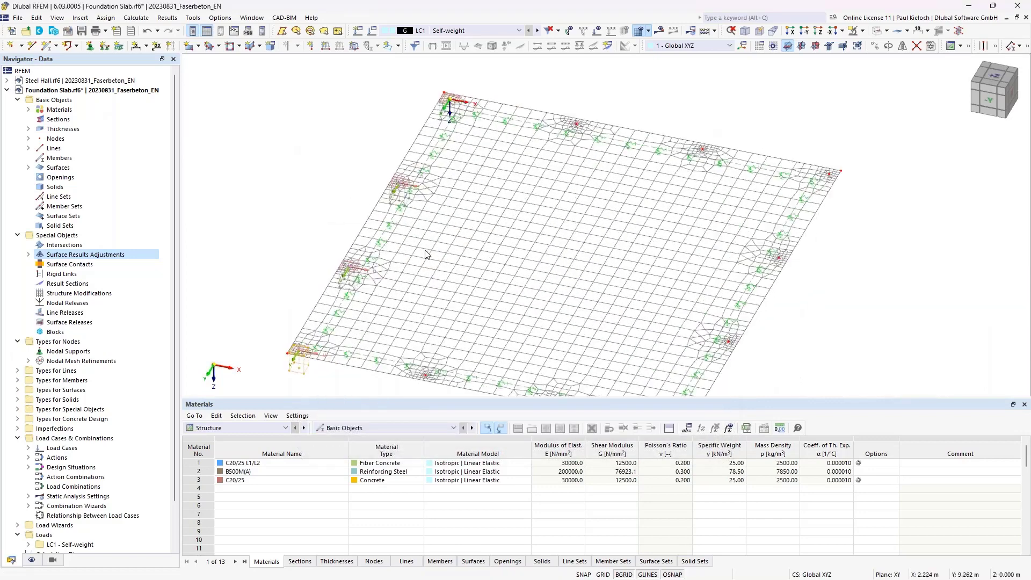
pyautogui.scroll(3, 439, 89)
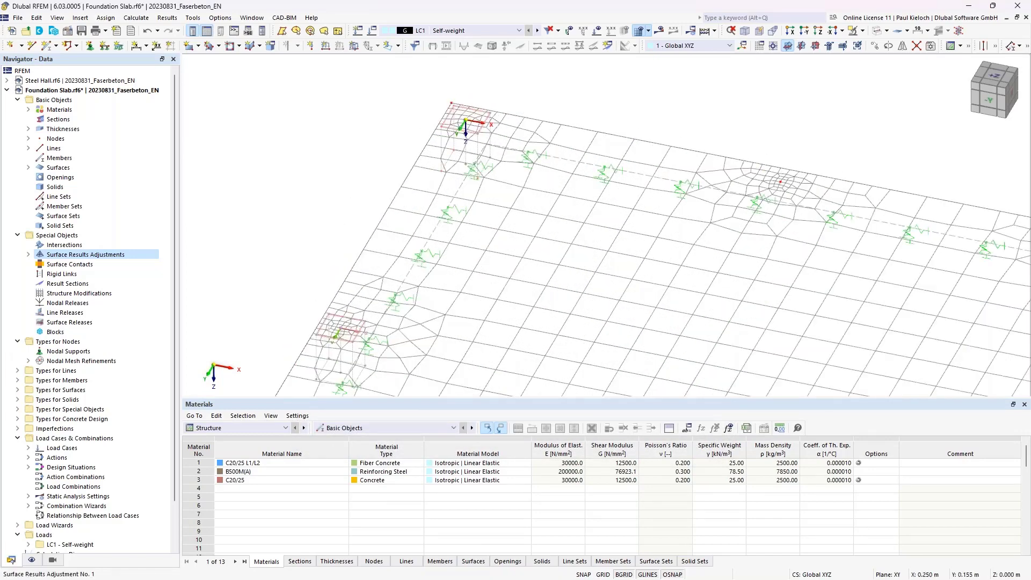
pyautogui.scroll(-3, 479, 149)
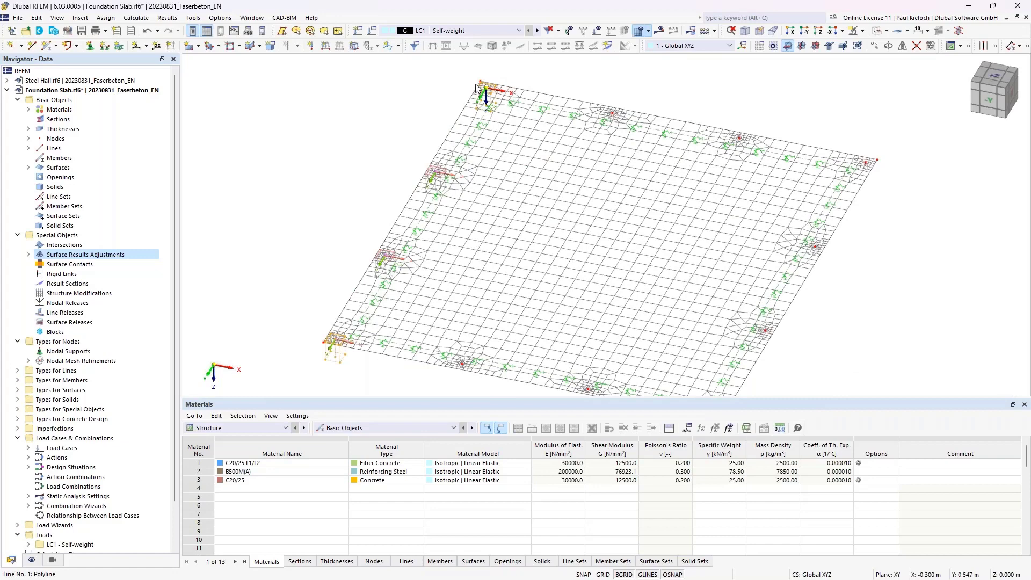
pyautogui.click(874, 45)
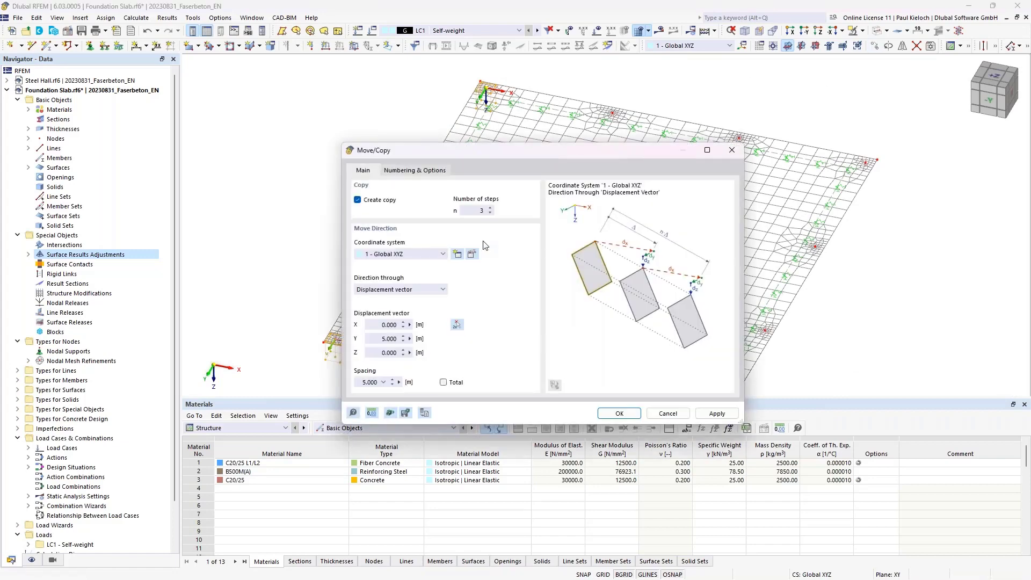
pyautogui.click(456, 325)
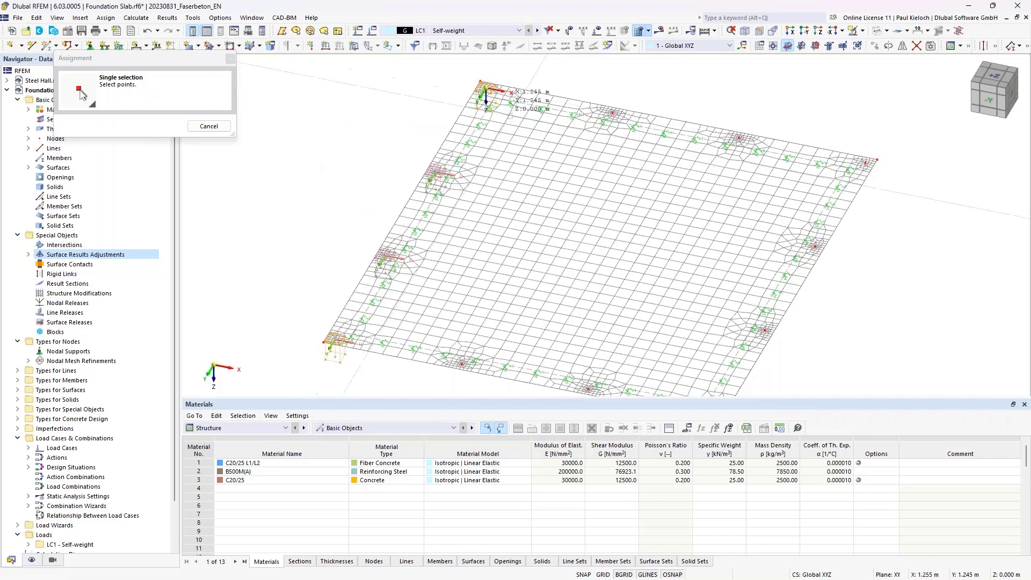
pyautogui.click(624, 130)
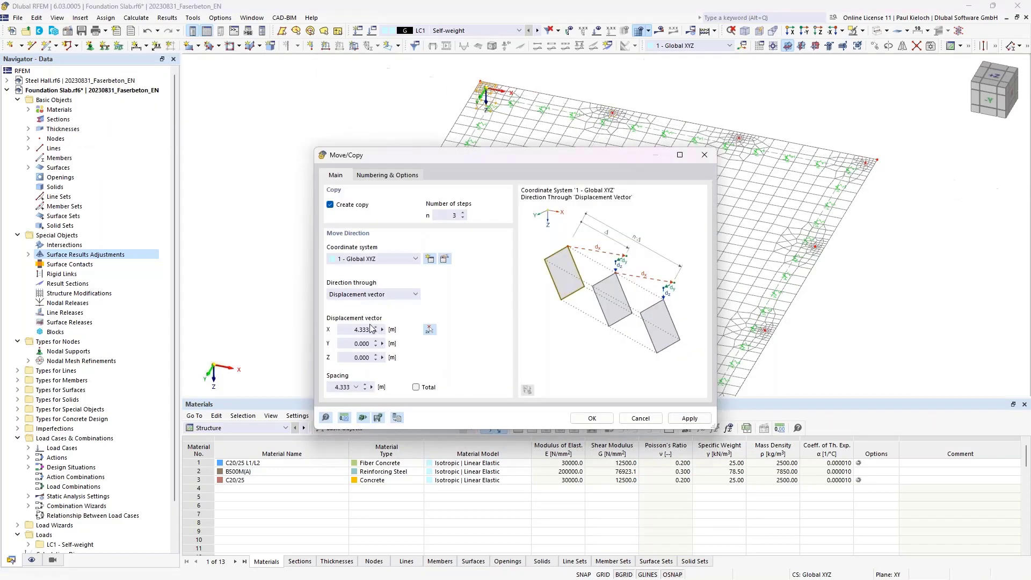
pyautogui.click(591, 418)
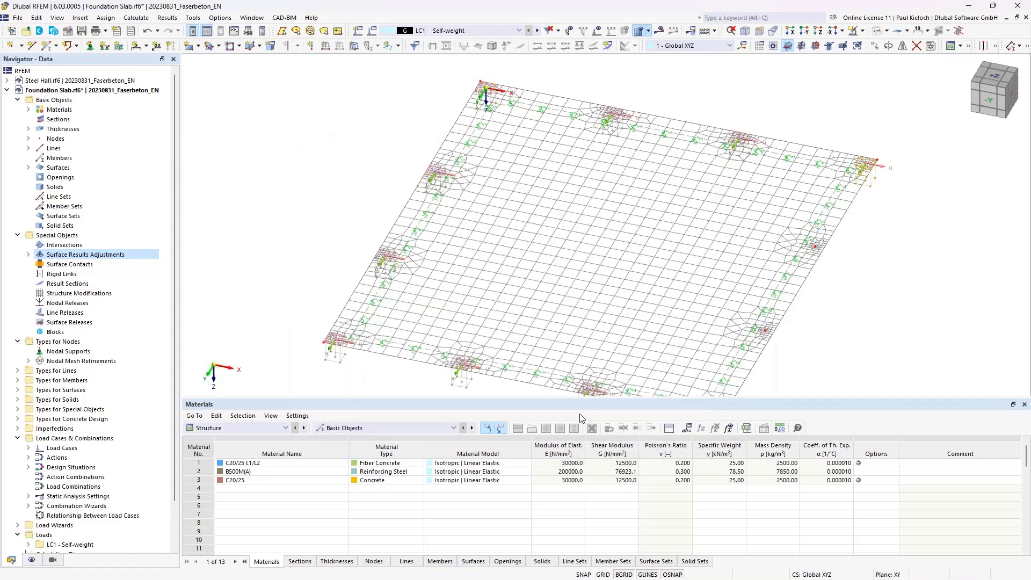
# Step: Copy the two intermediate results adjustments on the X = 0 edge once to the opposite edge, displaced 13 m in X
pyautogui.scroll(4, 450, 188)
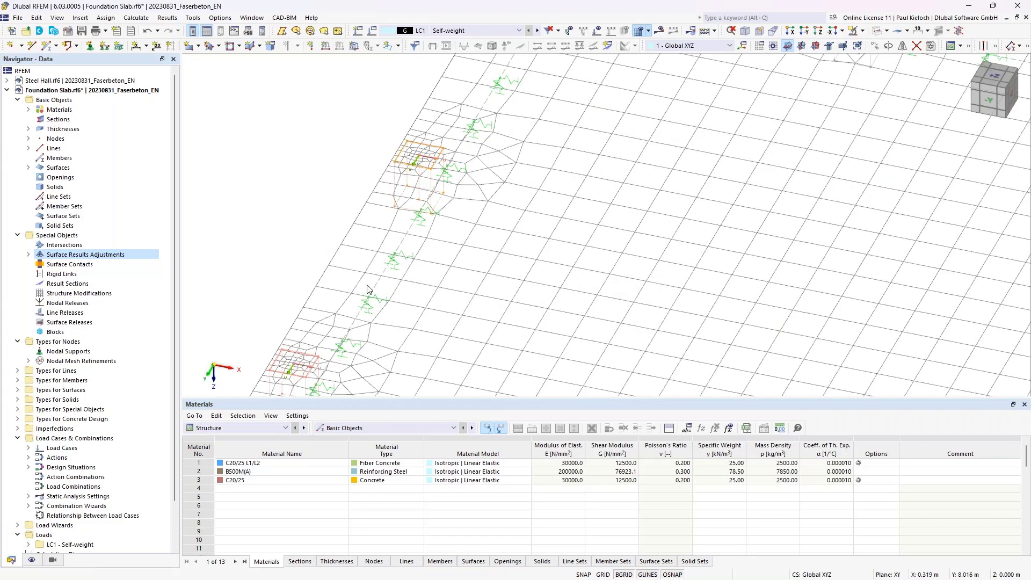
pyautogui.scroll(-4, 368, 289)
pyautogui.click(874, 47)
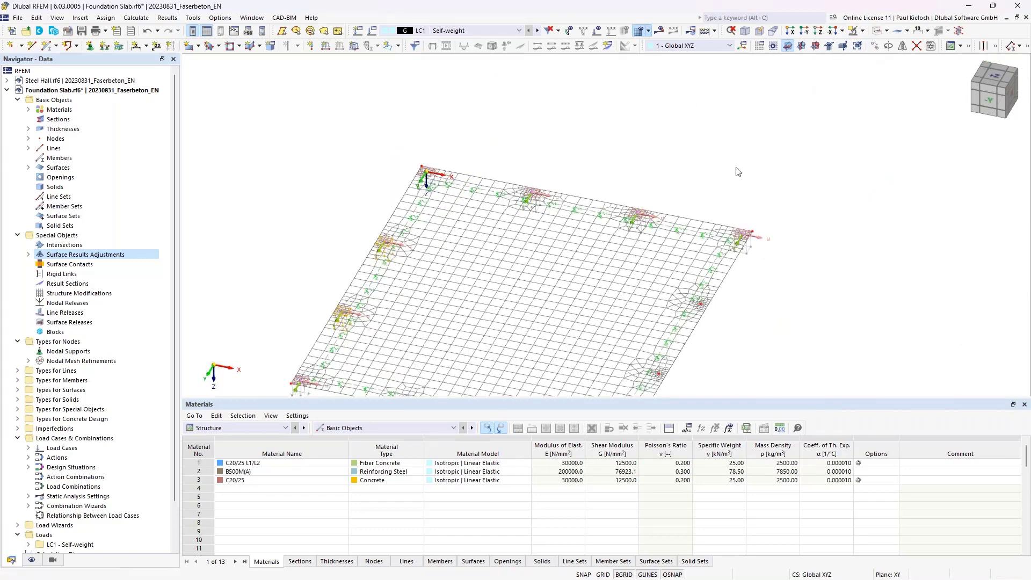
pyautogui.click(491, 214)
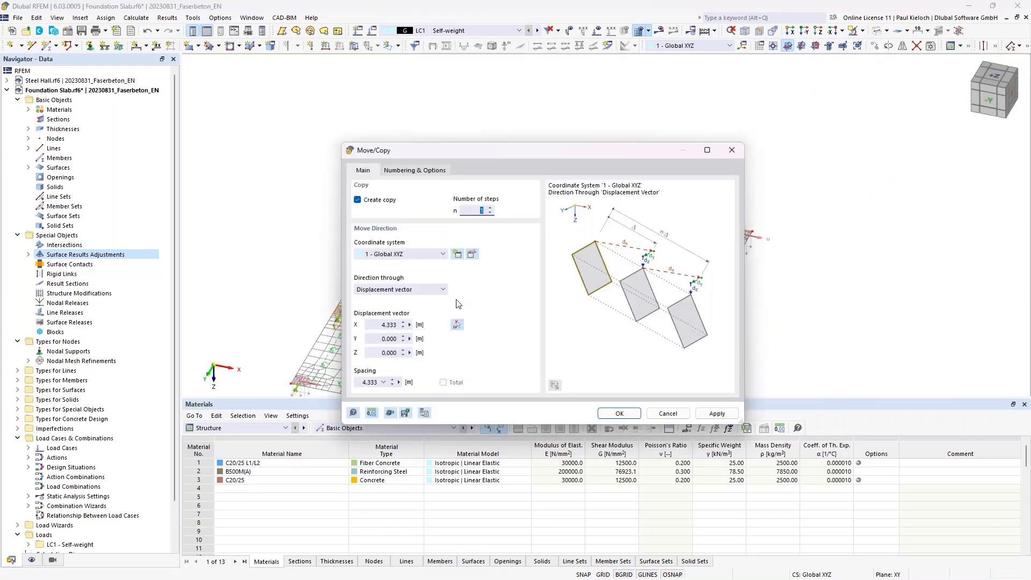
pyautogui.click(457, 324)
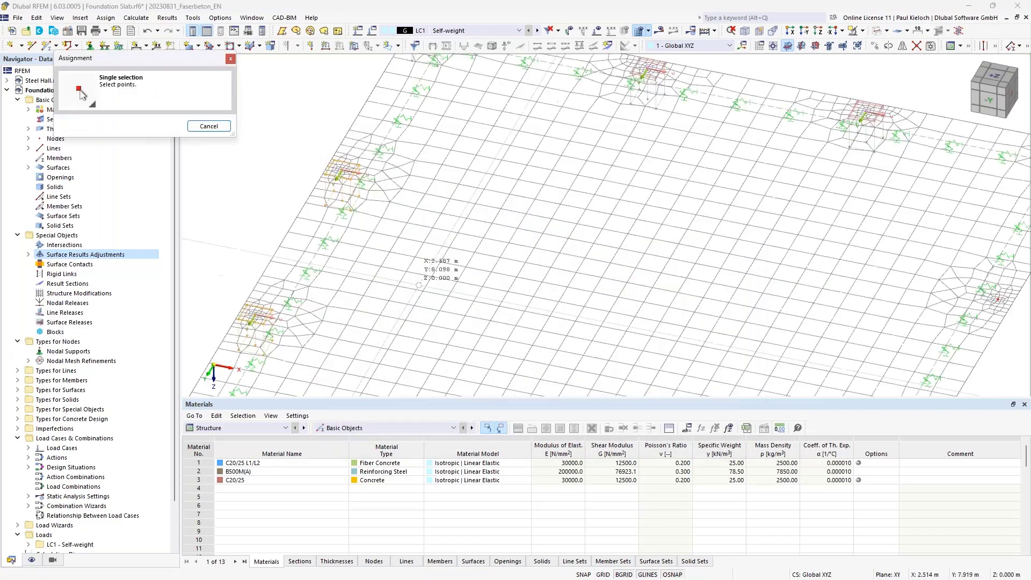
pyautogui.scroll(-3, 362, 190)
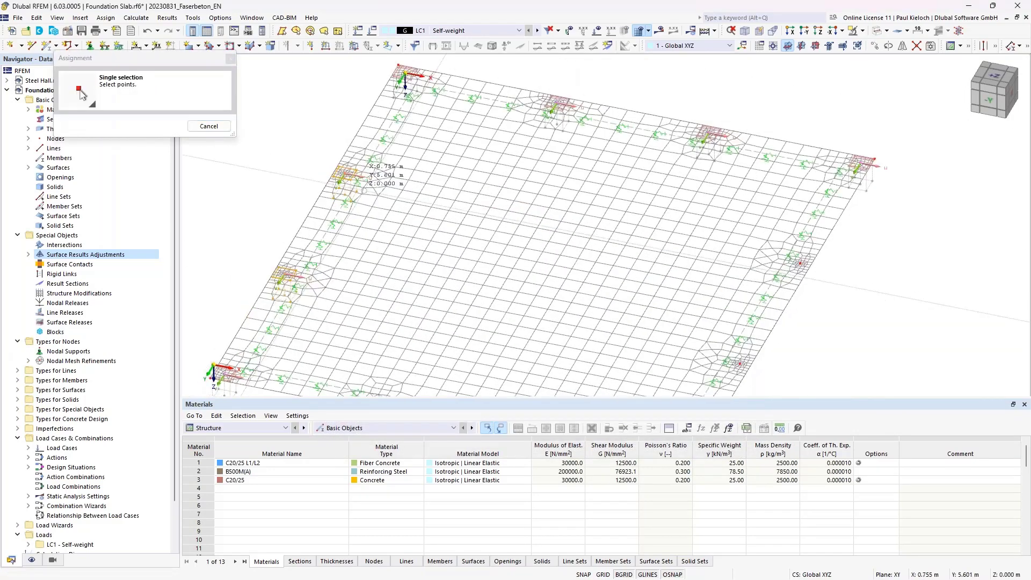
pyautogui.scroll(3, 742, 239)
pyautogui.click(673, 240)
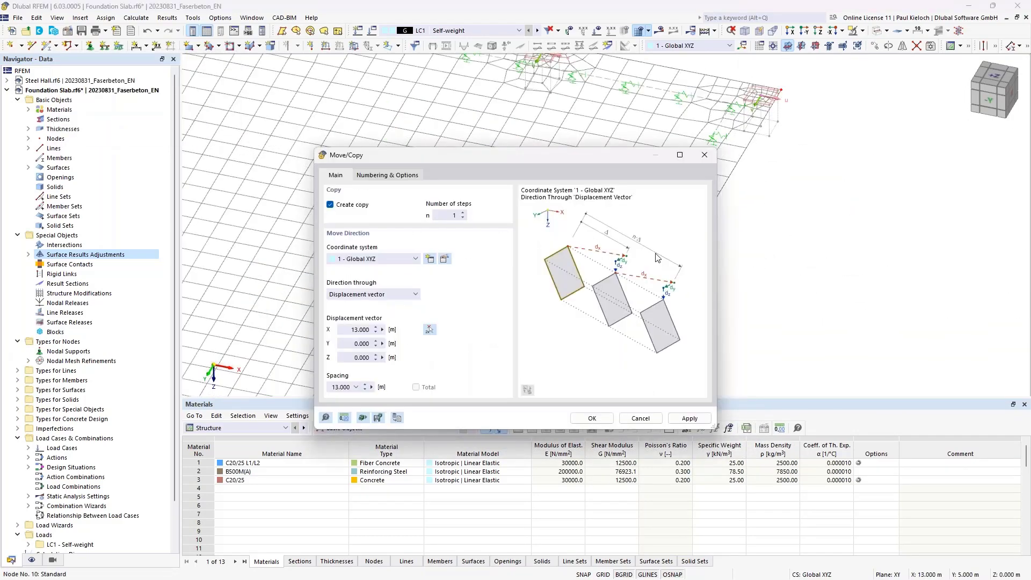
pyautogui.press('Return')
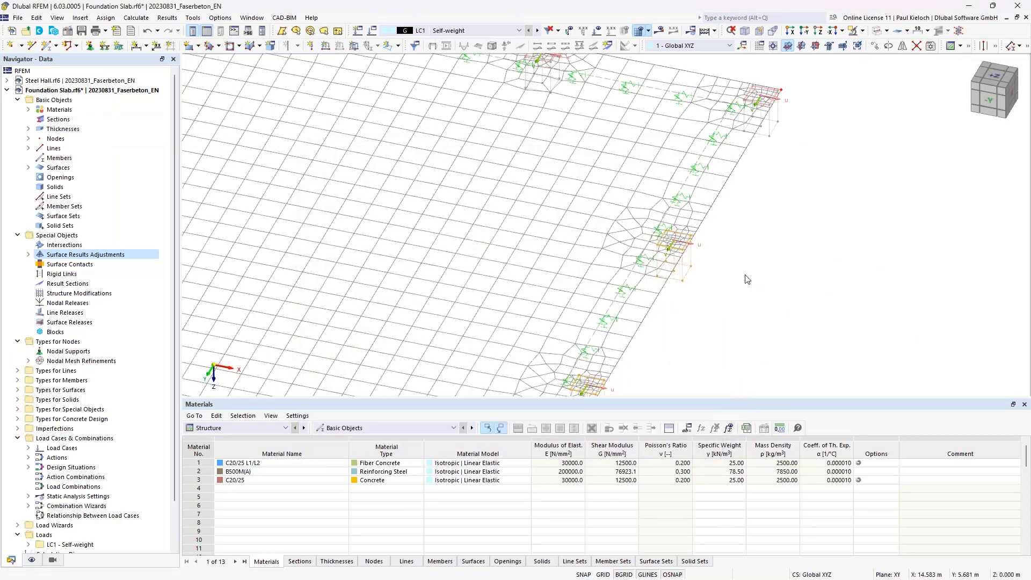
# Step: Review the list of surface results adjustments and hide the FE mesh of the slab
pyautogui.scroll(-5, 741, 264)
pyautogui.moveTo(296, 196); pyautogui.dragTo(337, 199, button='middle')
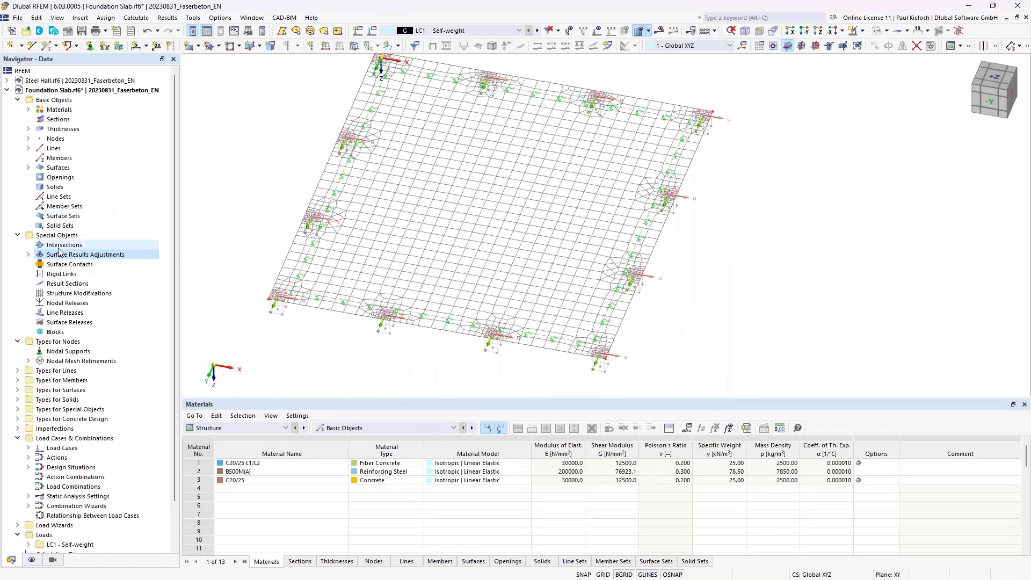
pyautogui.click(28, 255)
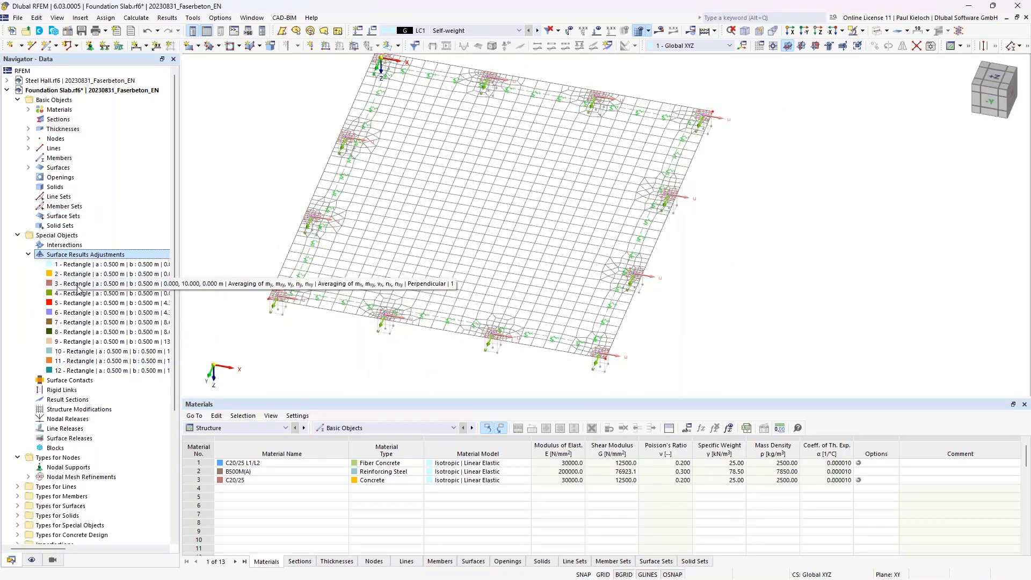
pyautogui.click(28, 254)
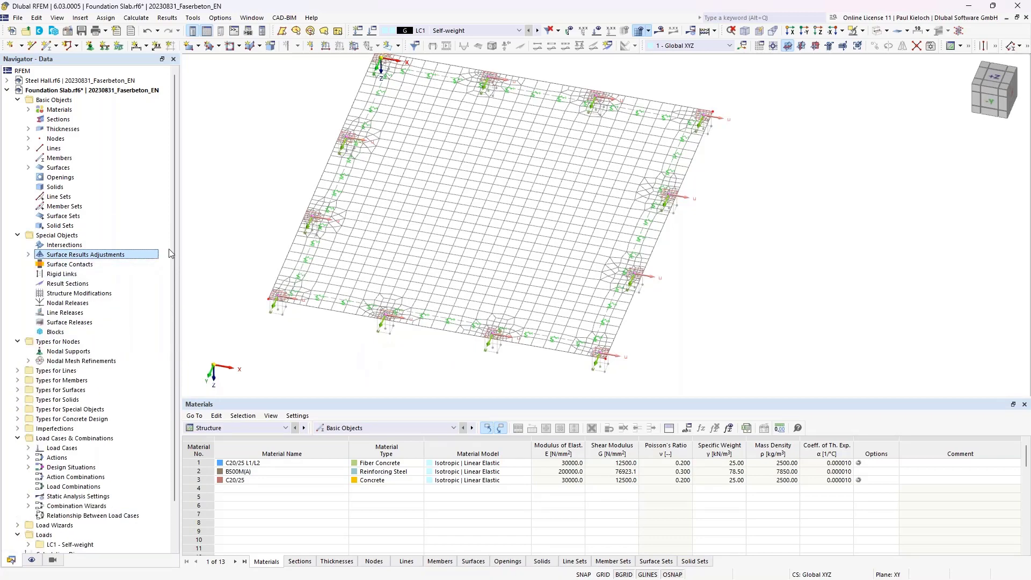
pyautogui.click(32, 560)
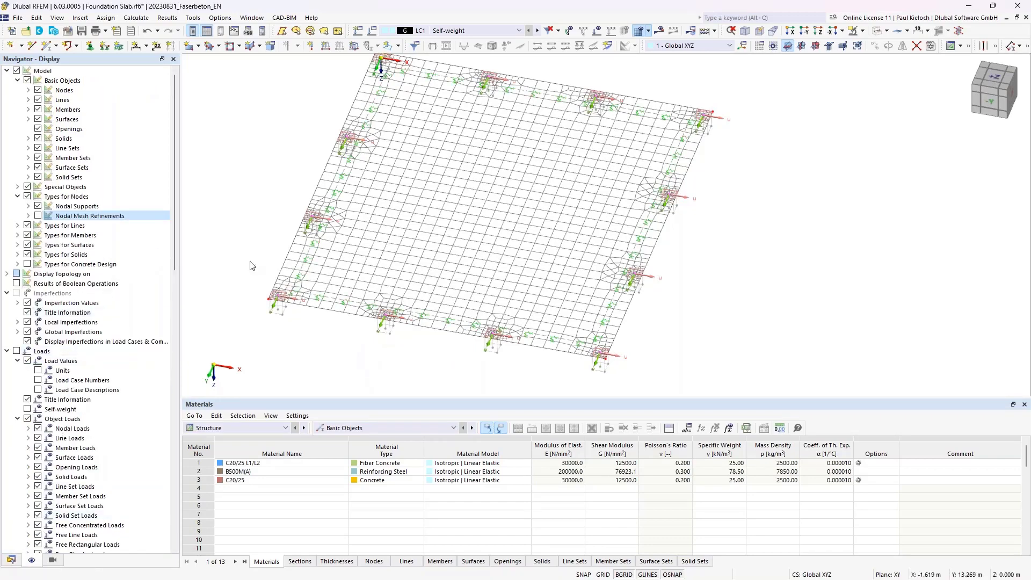
pyautogui.click(638, 32)
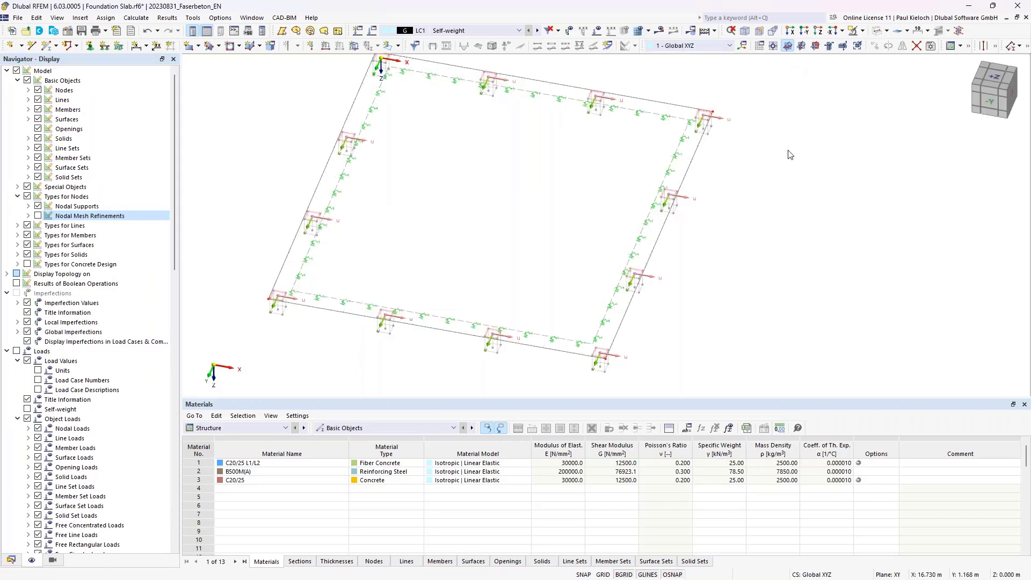
# Step: Hide the surface results adjustments in the model display and save the model
pyautogui.moveTo(789, 156); pyautogui.dragTo(847, 134, button='middle')
pyautogui.scroll(-9, 152, 361)
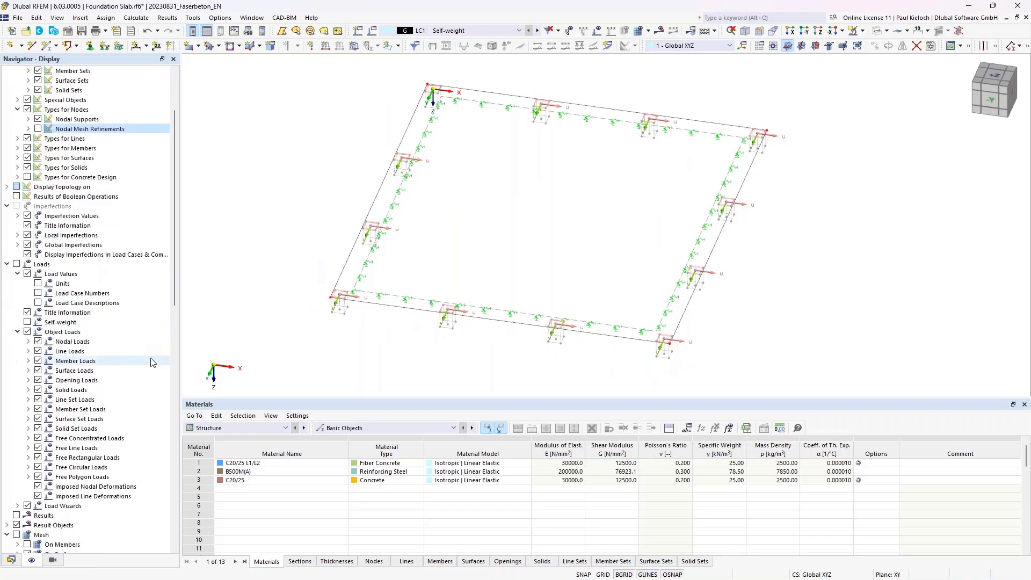
pyautogui.scroll(-2, 151, 361)
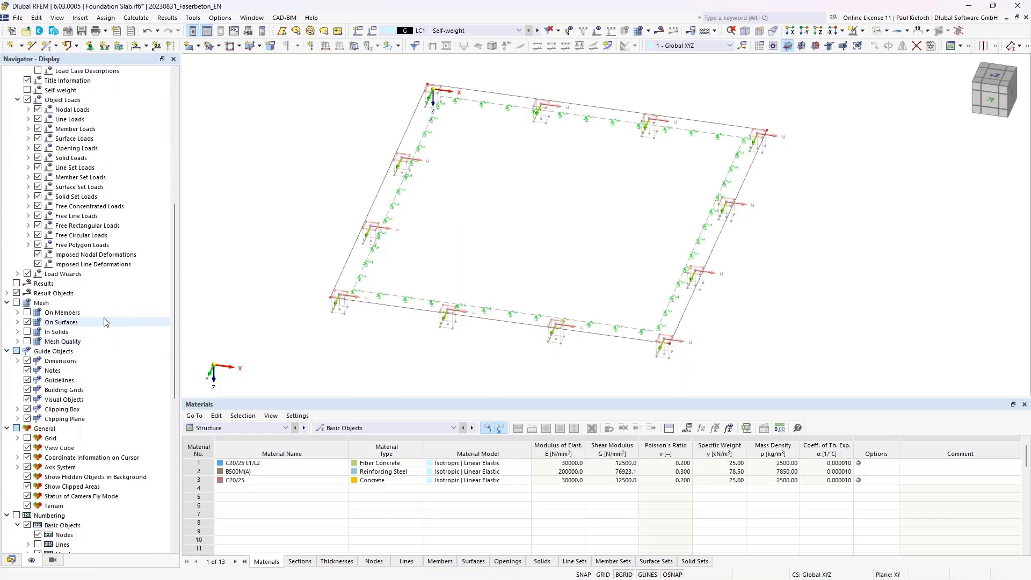
pyautogui.click(8, 293)
pyautogui.click(49, 303)
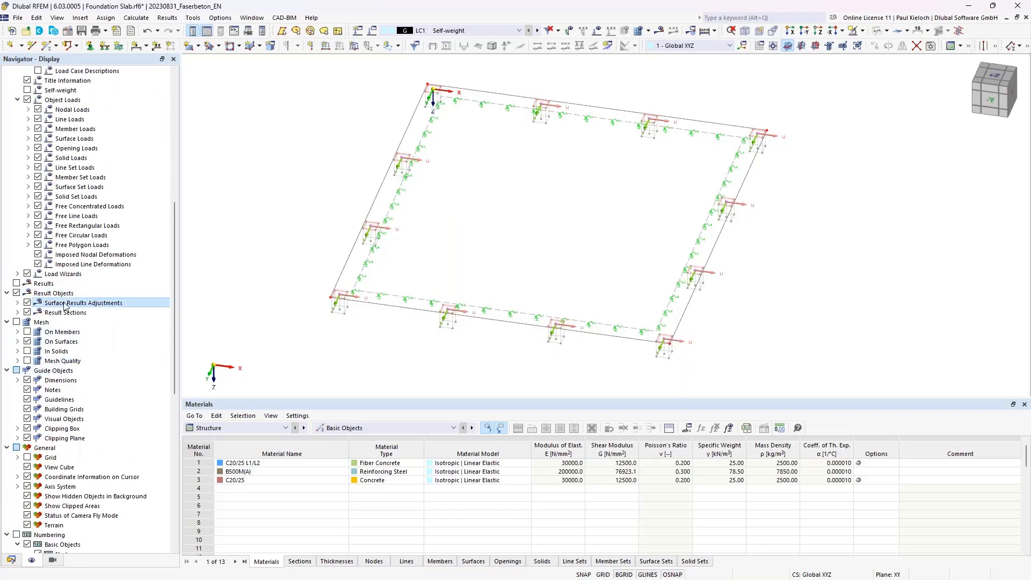
pyautogui.click(26, 303)
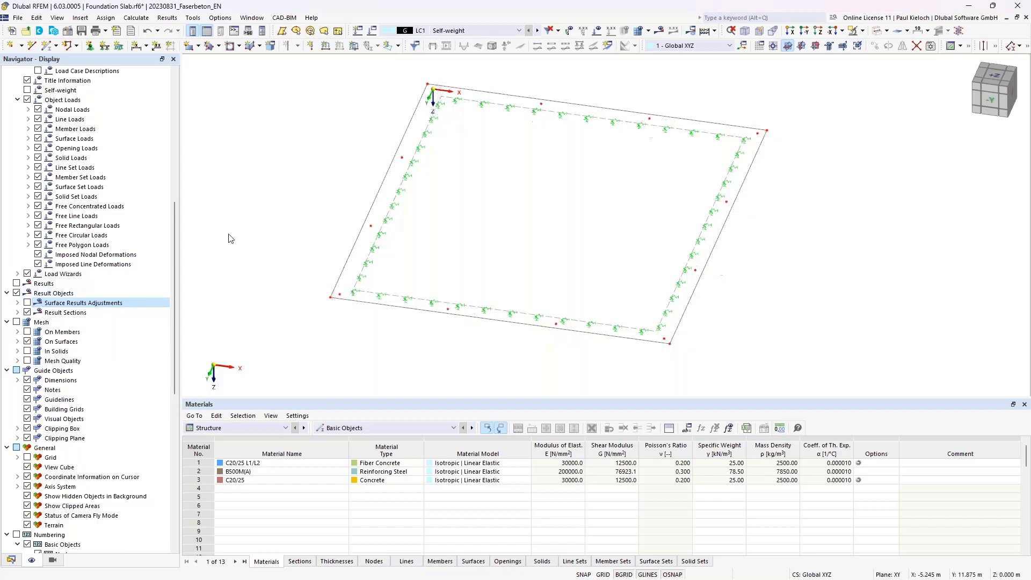
pyautogui.moveTo(315, 183); pyautogui.dragTo(309, 209, button='middle')
pyautogui.moveTo(849, 205); pyautogui.dragTo(841, 200, button='middle')
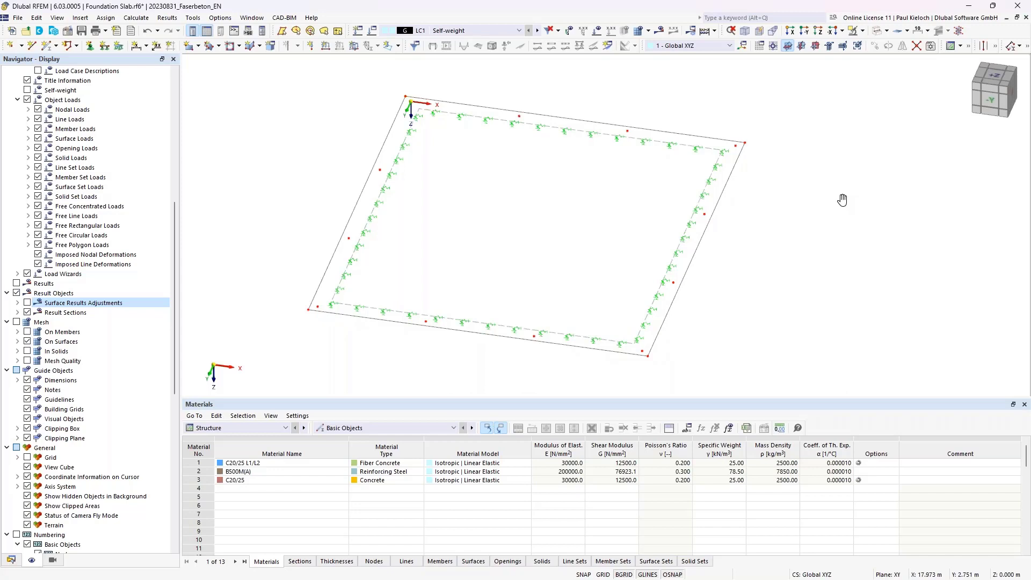
pyautogui.hotkey('ctrl', 's')
# Step: Create load case LC2 named Snow with the action category Snow/Ice loads - H <= 1000 m
pyautogui.click(482, 32)
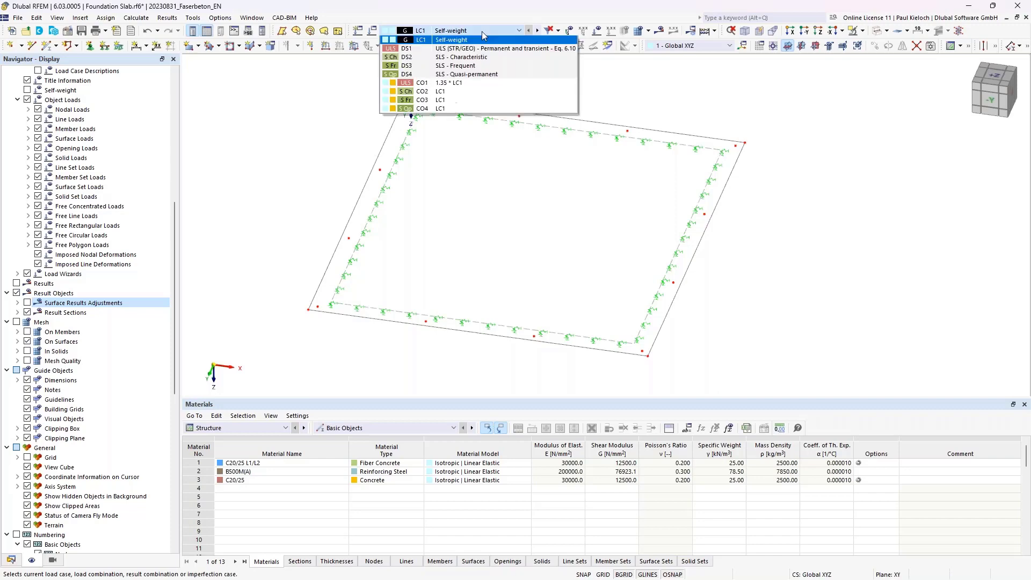
pyautogui.click(483, 39)
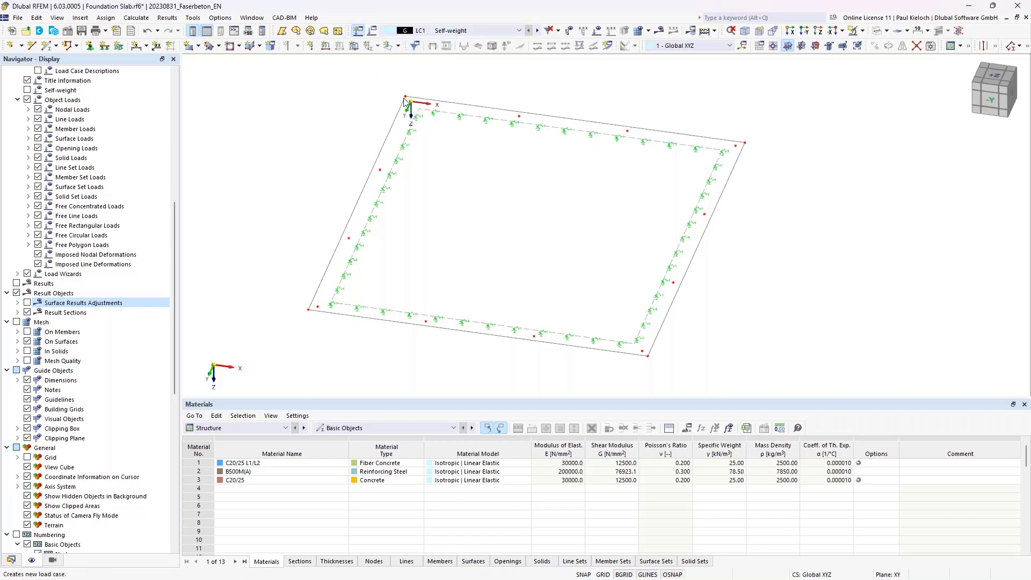
pyautogui.click(358, 31)
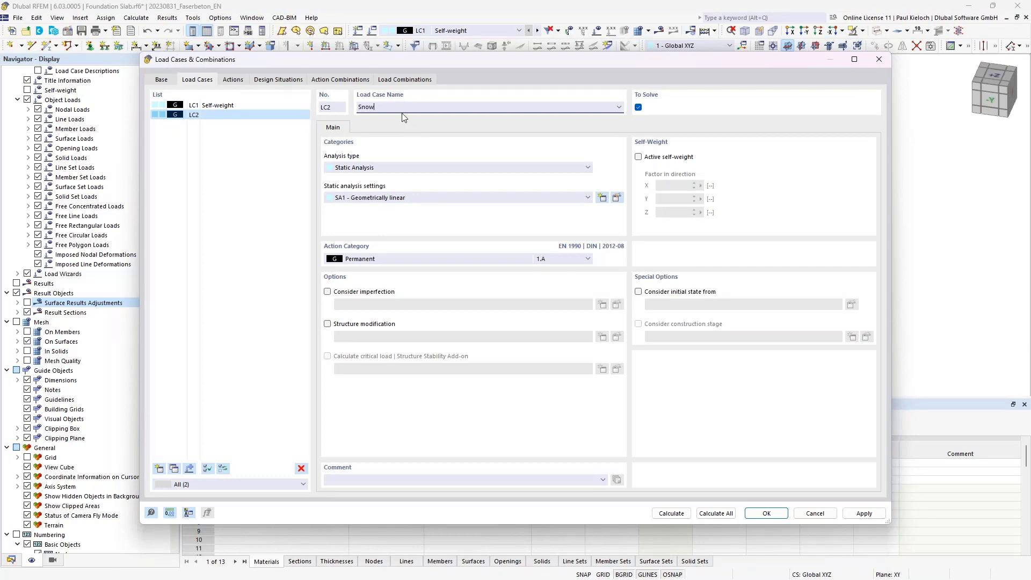
pyautogui.click(476, 259)
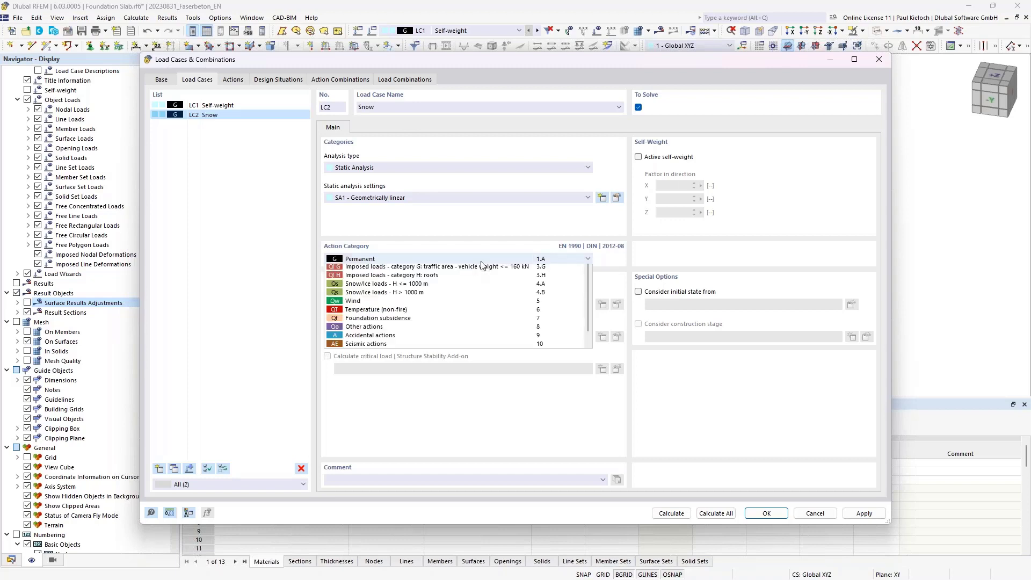
pyautogui.click(455, 371)
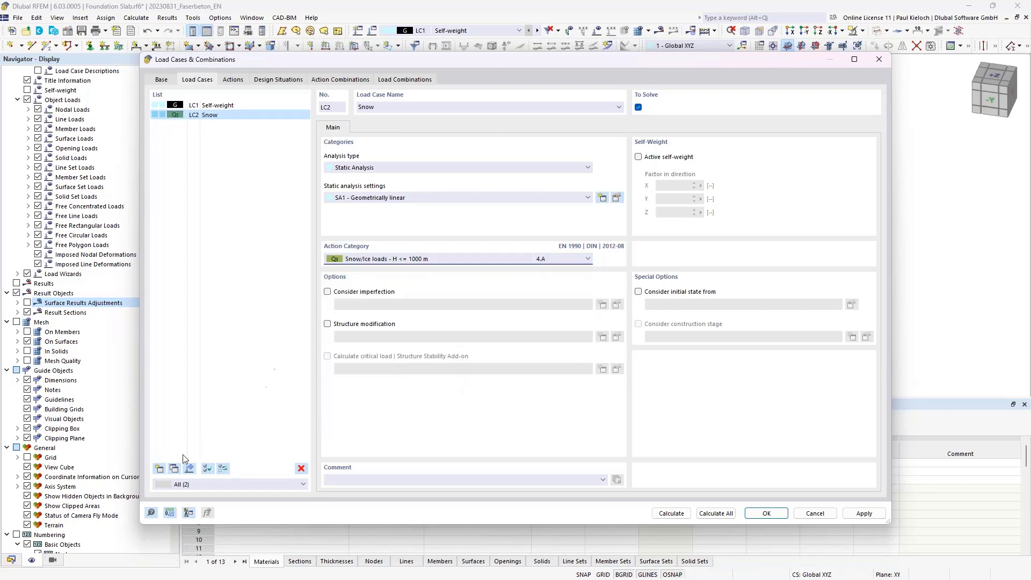
# Step: Add load case LC3 named Wind +X with the action category Wind
pyautogui.click(159, 468)
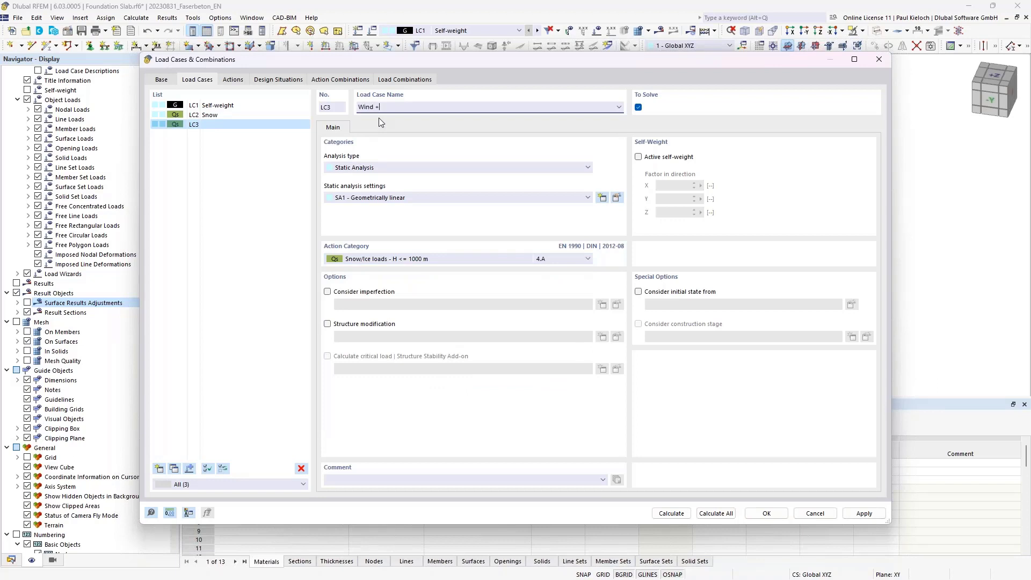
pyautogui.click(423, 261)
pyautogui.click(423, 389)
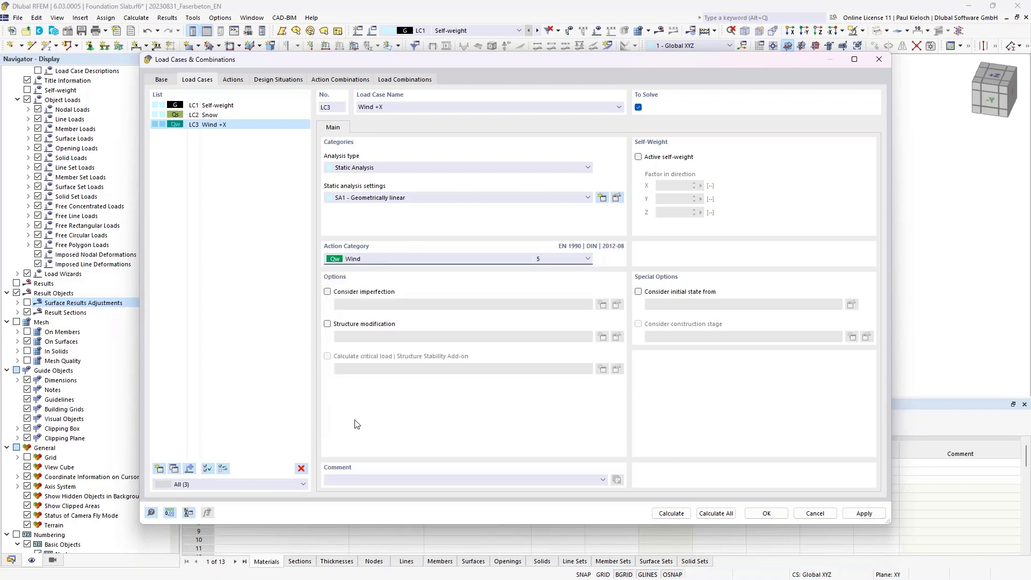
# Step: Copy the wind load case three times and rename the copies Wind +Y, Wind -X and Wind -Y as LC4 to LC6
pyautogui.click(189, 469)
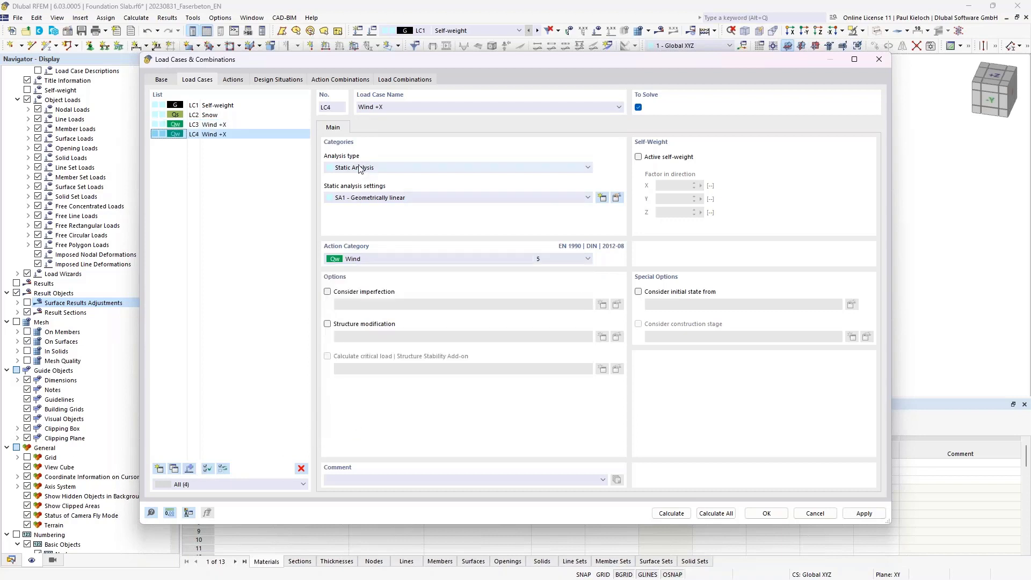
pyautogui.moveTo(379, 107); pyautogui.dragTo(420, 113)
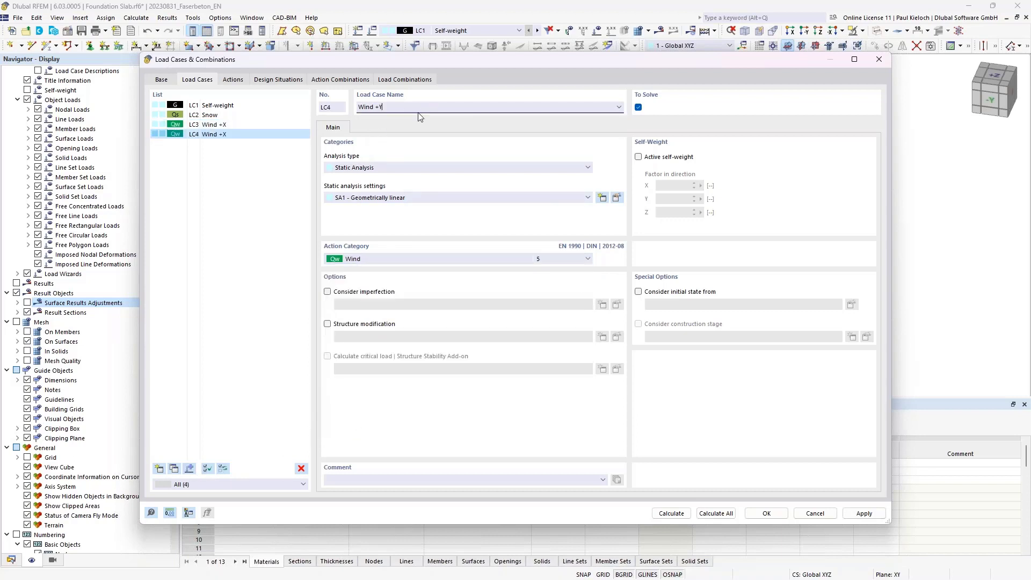
pyautogui.write('Y')
pyautogui.click(188, 469)
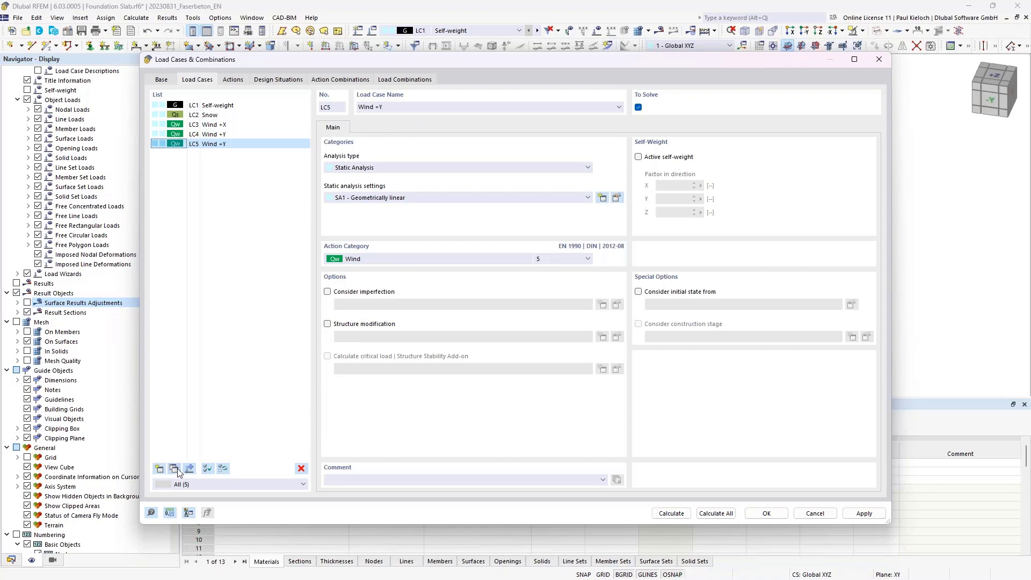
pyautogui.moveTo(377, 107); pyautogui.dragTo(403, 108)
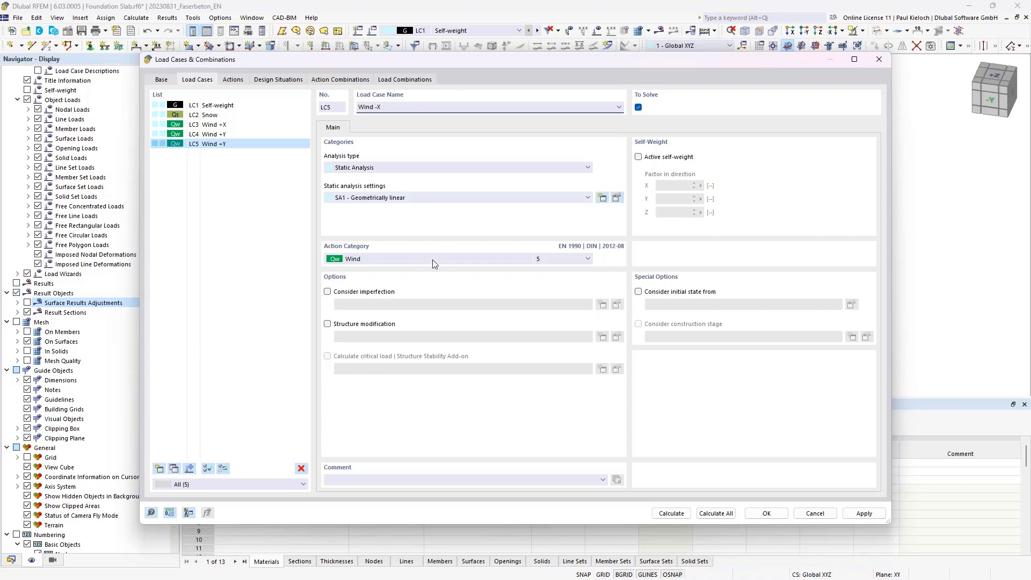
pyautogui.click(175, 468)
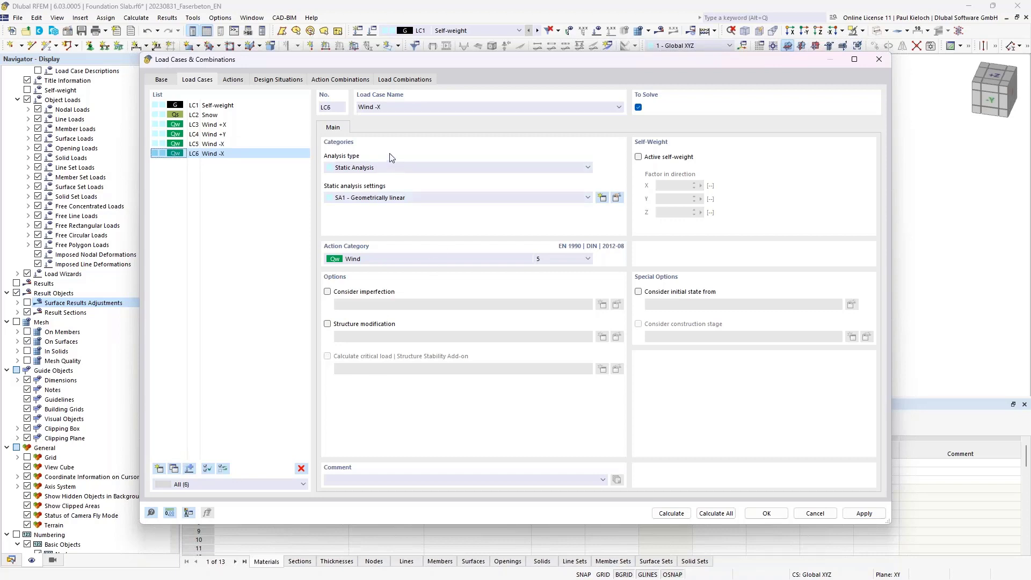
pyautogui.moveTo(377, 106); pyautogui.dragTo(401, 107)
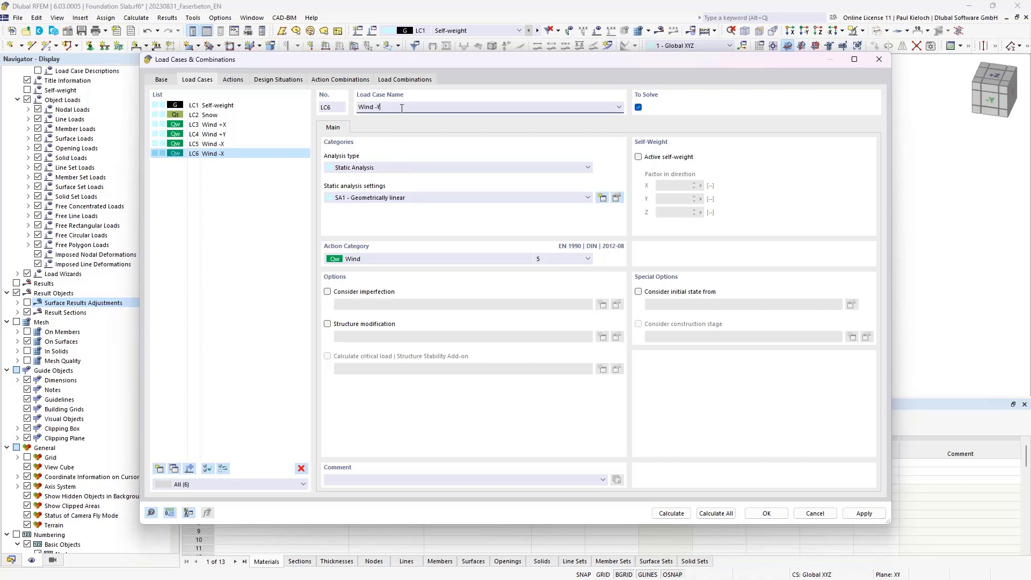
pyautogui.click(258, 153)
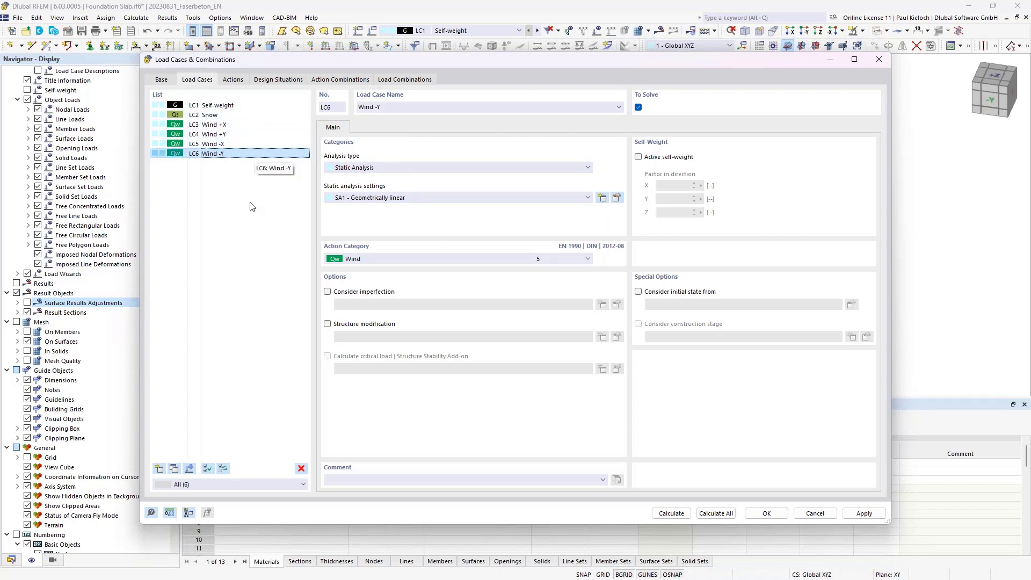
# Step: Add load case LC7 named Live Load with the category E storage areas imposed load, and apply the load cases
pyautogui.click(158, 468)
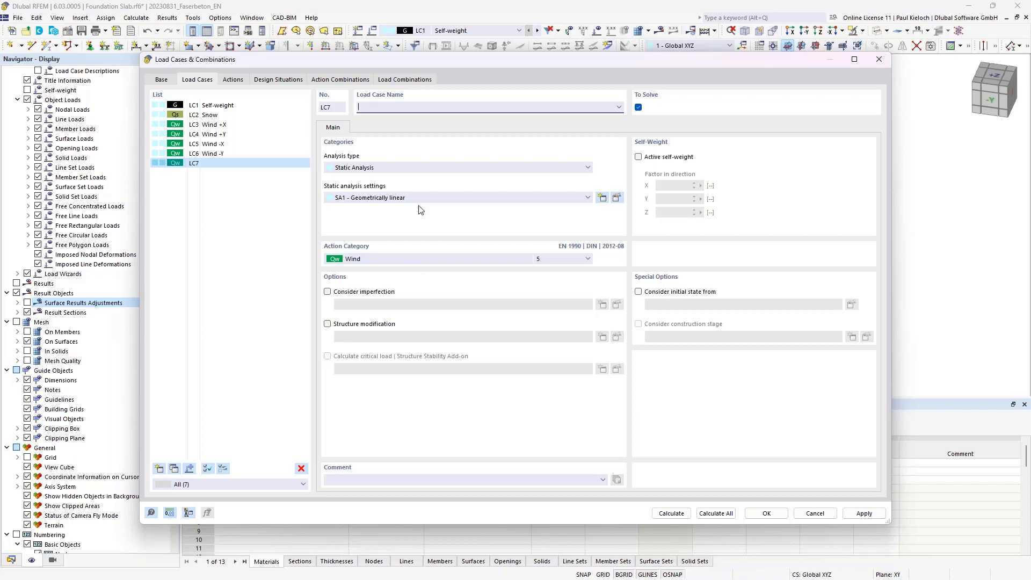
pyautogui.write('oad')
pyautogui.click(422, 259)
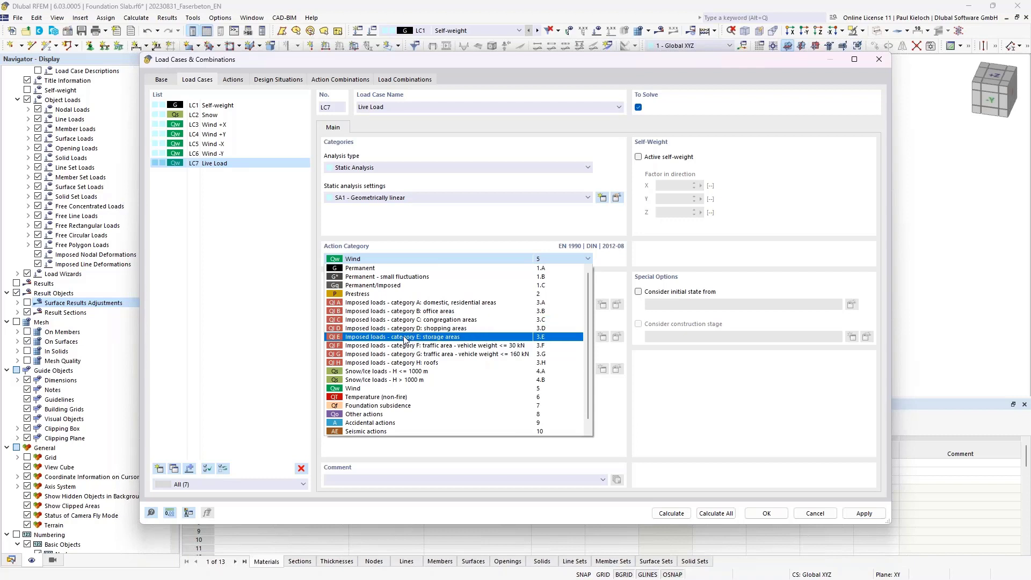
pyautogui.click(403, 337)
pyautogui.click(863, 513)
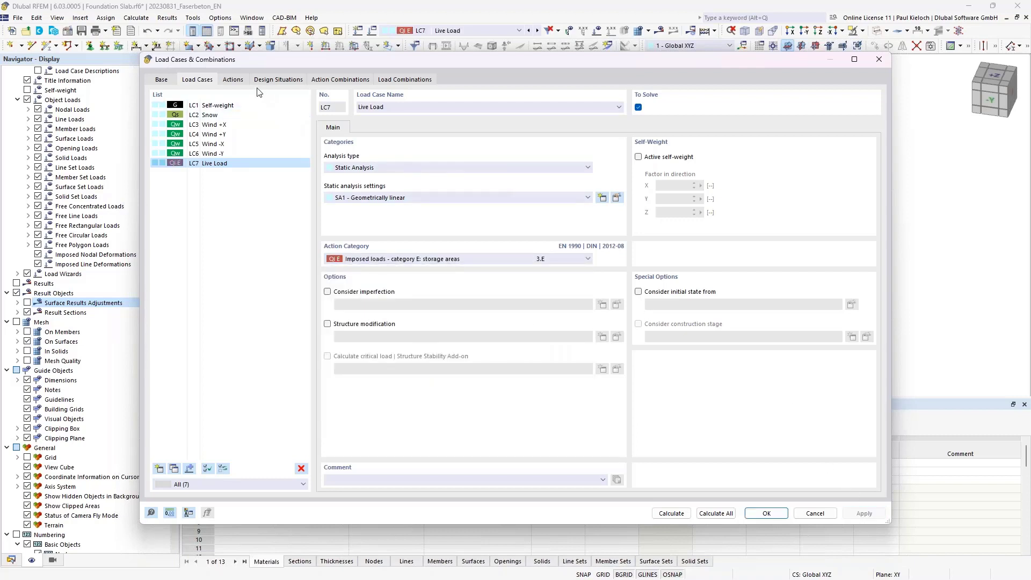
# Step: Review the actions and delete the SLS - Frequent design situation
pyautogui.click(241, 82)
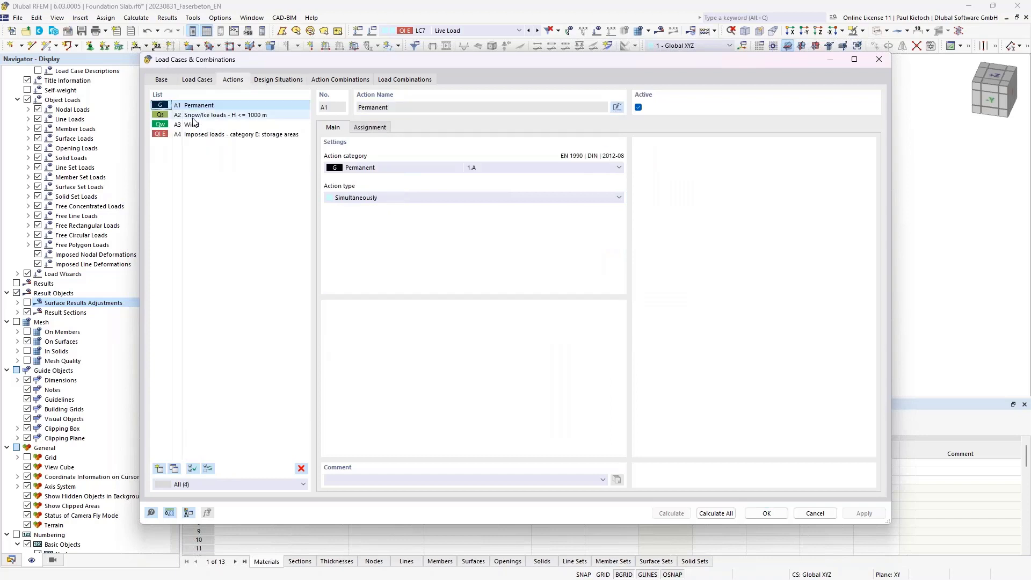
pyautogui.click(292, 81)
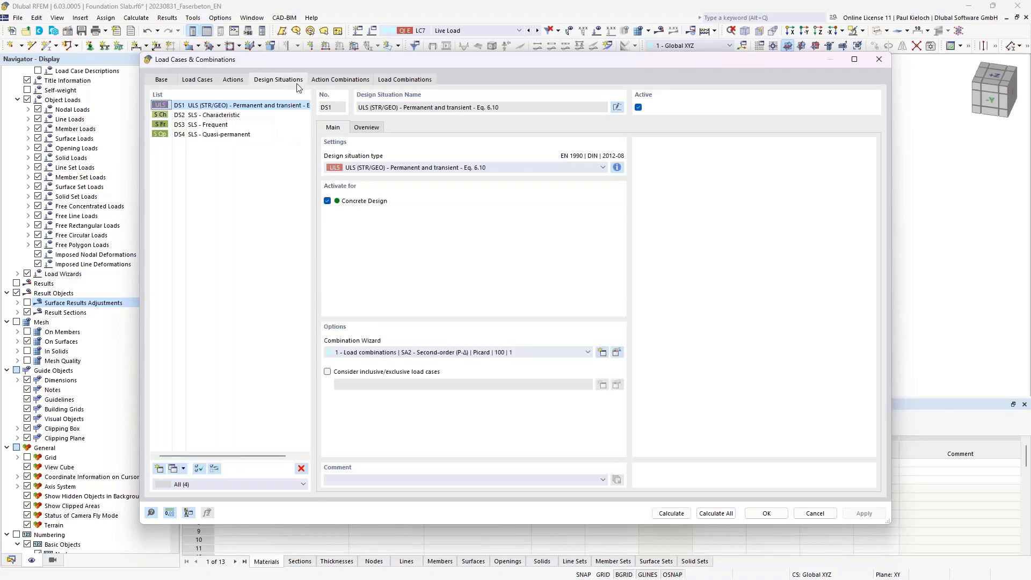
pyautogui.click(228, 126)
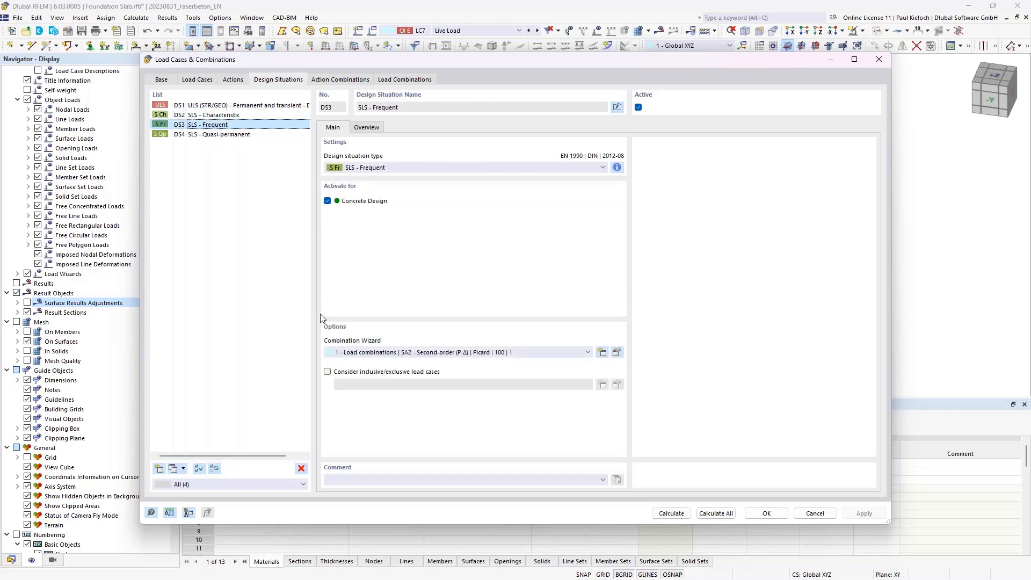
pyautogui.click(302, 468)
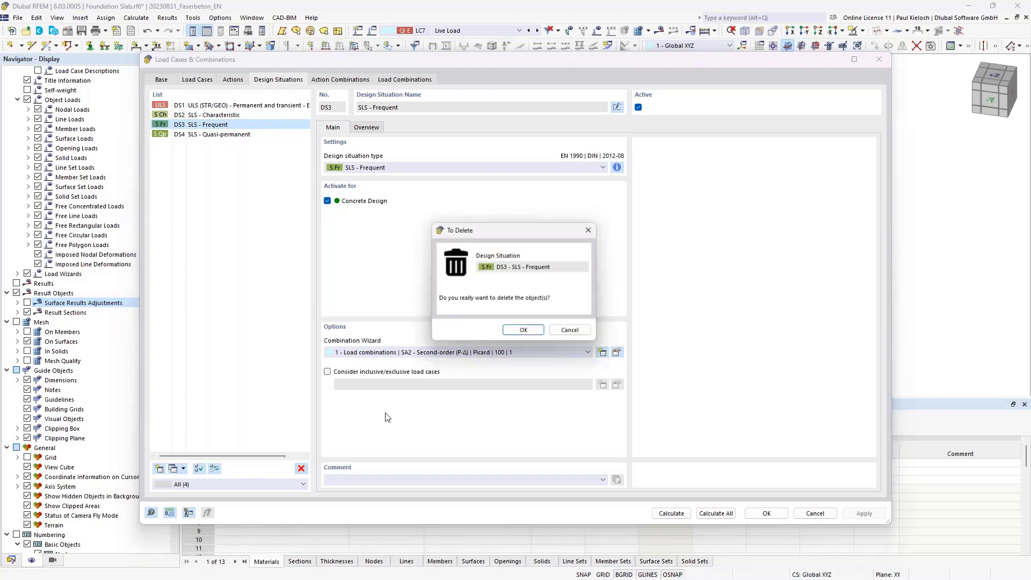
pyautogui.click(526, 333)
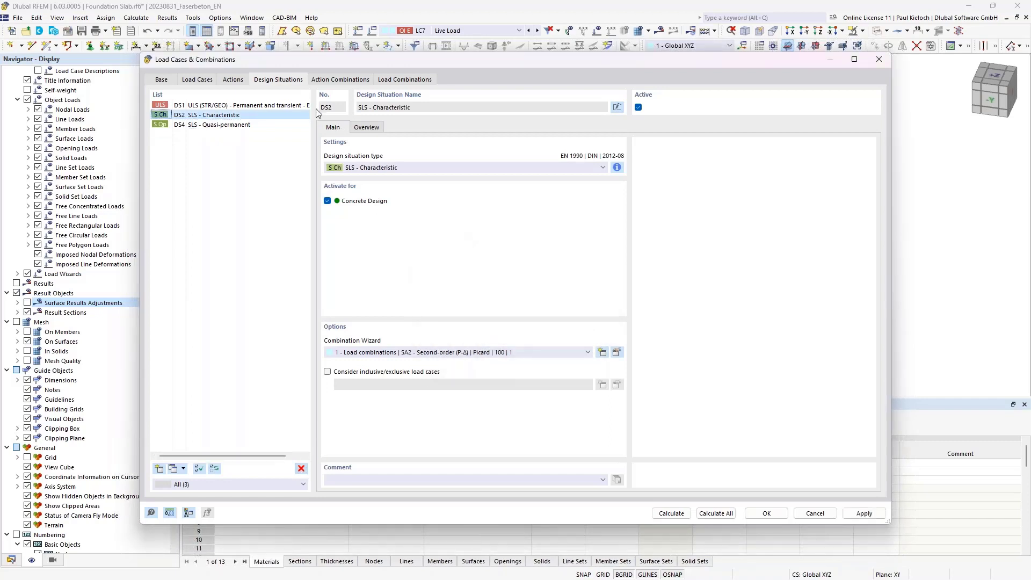
# Step: Deactivate action combinations AC1 to AC27 except AC4, AC8, AC12, AC17, AC21 and AC25, and generate the load combinations
pyautogui.click(334, 80)
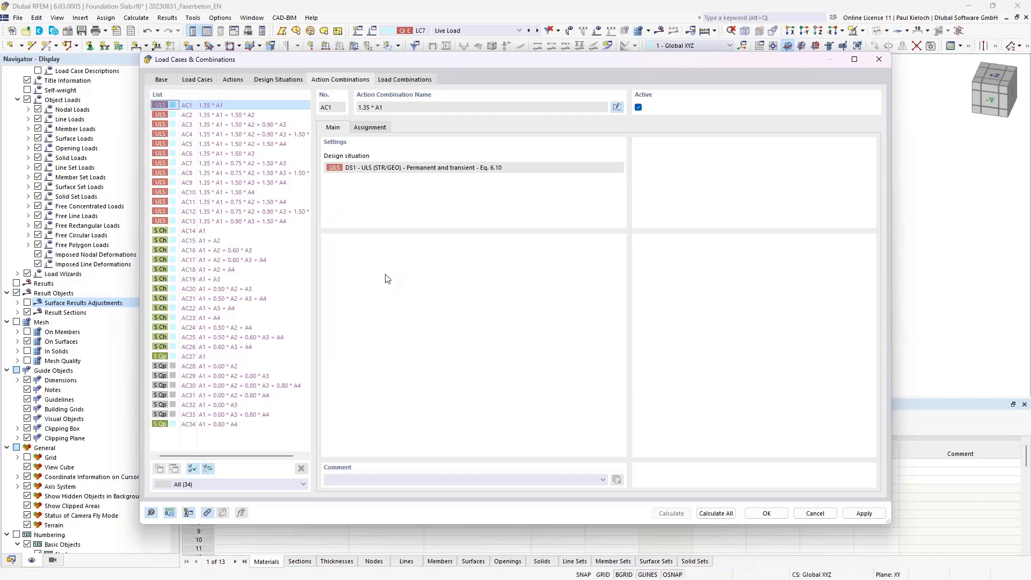
pyautogui.keyDown('shift'); pyautogui.click(263, 358); pyautogui.keyUp('shift')
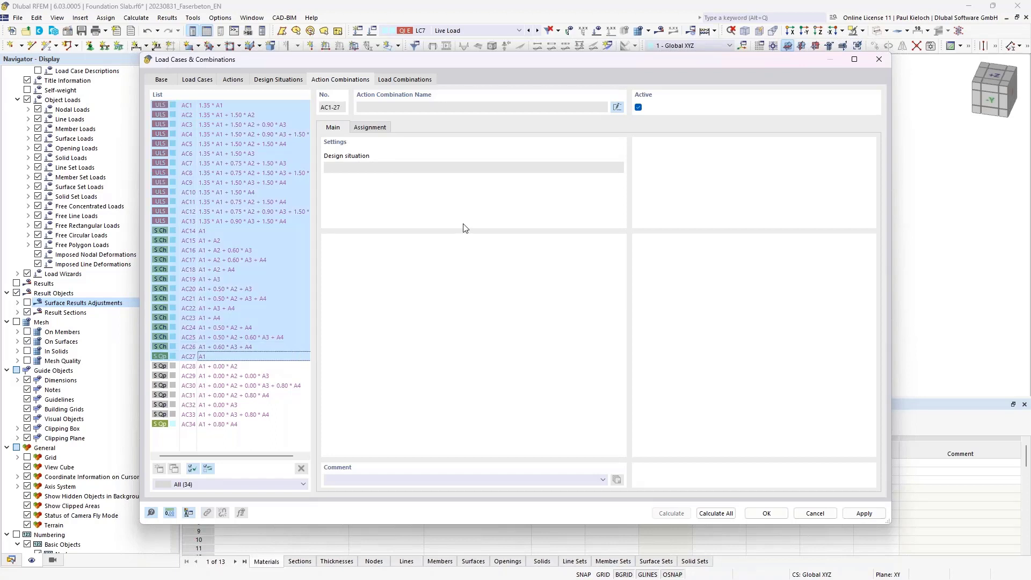
pyautogui.keyDown('ctrl'); pyautogui.click(302, 135); pyautogui.keyUp('ctrl')
pyautogui.keyDown('ctrl'); pyautogui.click(301, 173); pyautogui.keyUp('ctrl')
pyautogui.keyDown('ctrl'); pyautogui.click(308, 211); pyautogui.keyUp('ctrl')
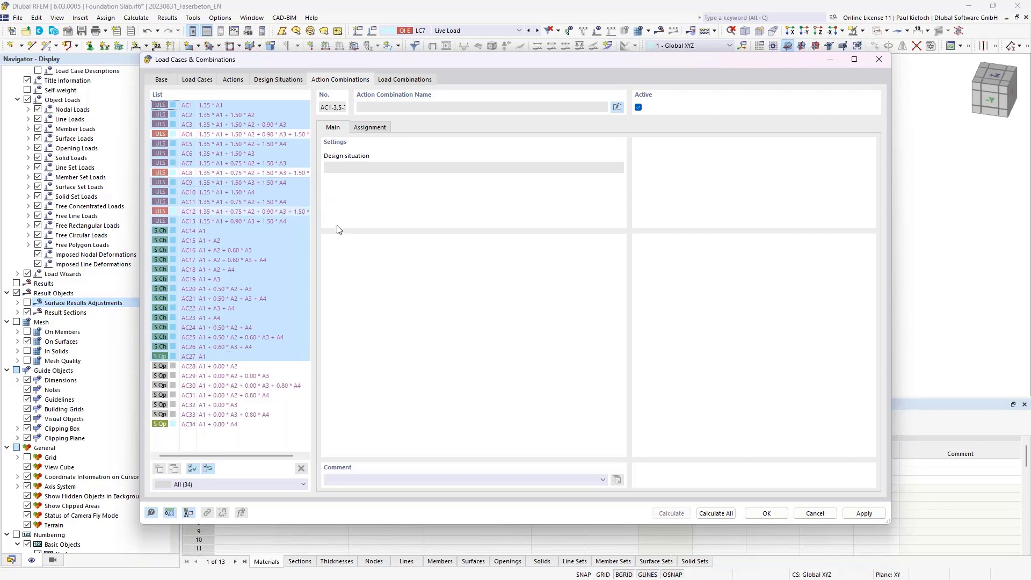
pyautogui.keyDown('ctrl'); pyautogui.click(291, 259); pyautogui.keyUp('ctrl')
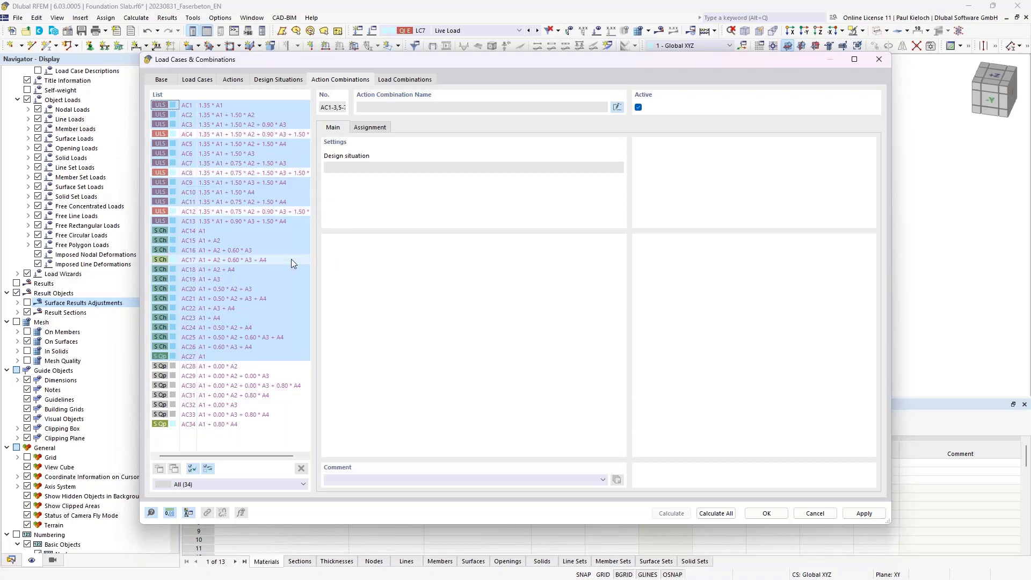
pyautogui.keyDown('ctrl'); pyautogui.click(294, 297); pyautogui.keyUp('ctrl')
pyautogui.keyDown('ctrl'); pyautogui.click(294, 337); pyautogui.keyUp('ctrl')
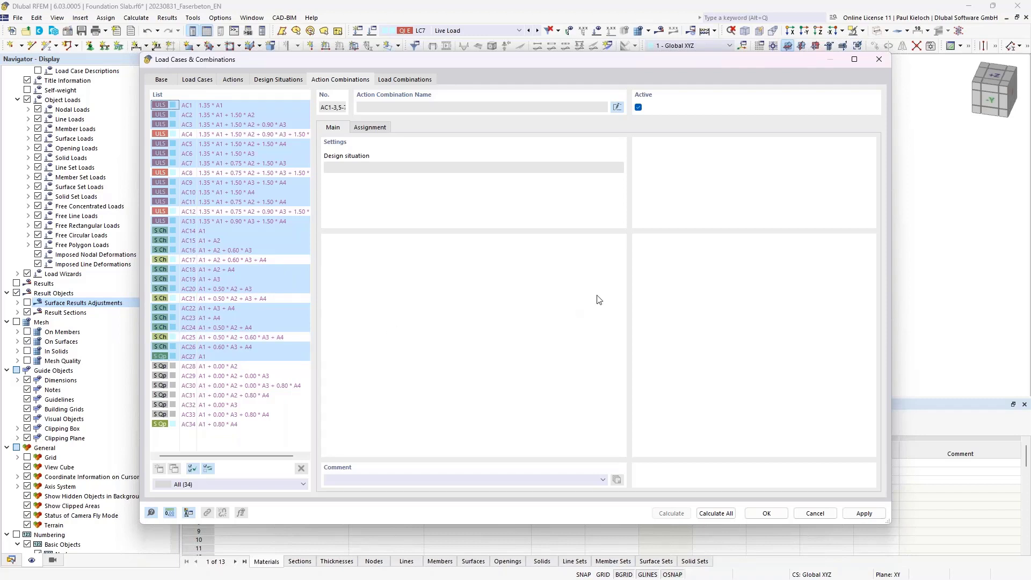
pyautogui.click(639, 108)
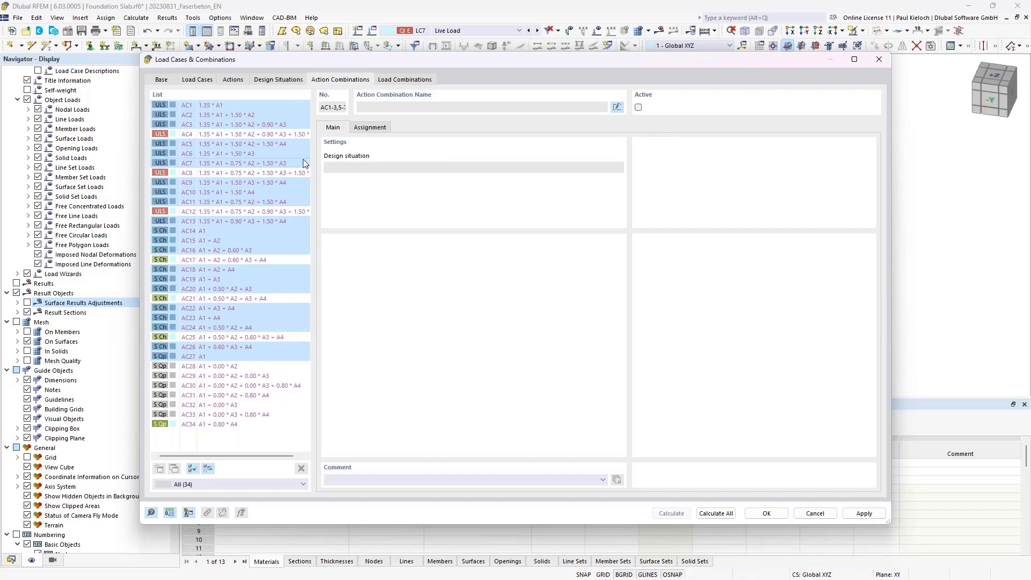
pyautogui.click(275, 154)
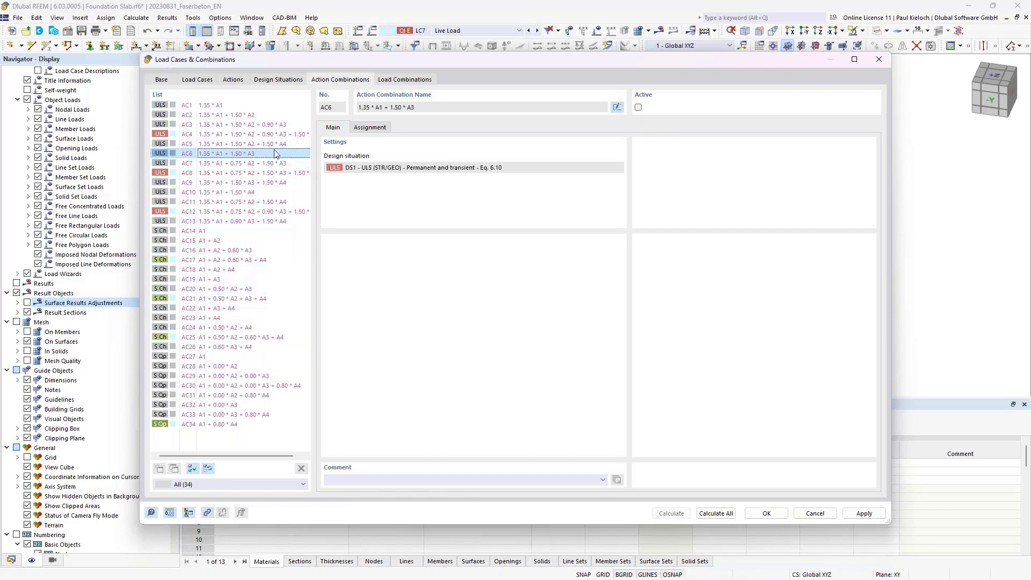
pyautogui.click(411, 81)
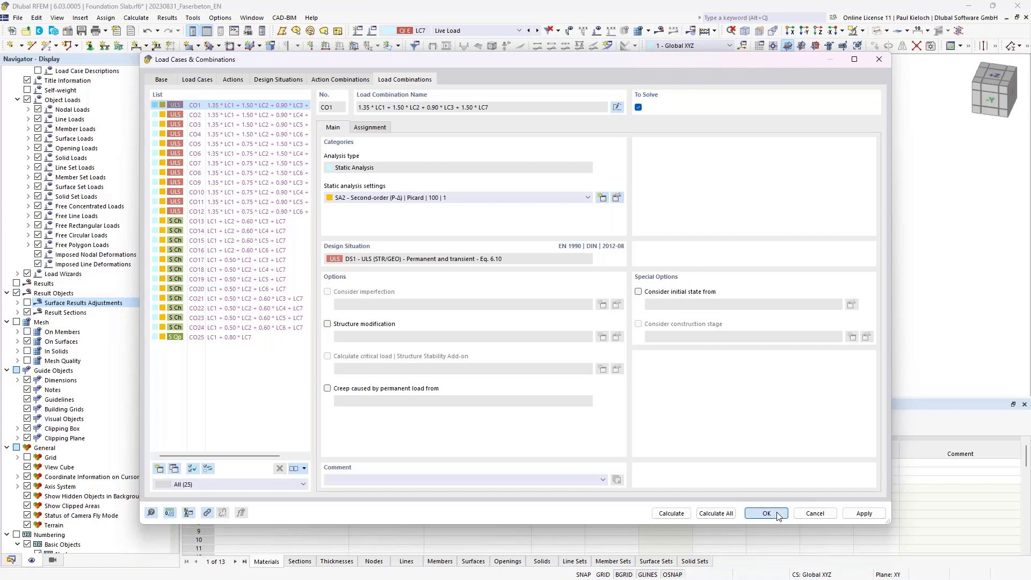
# Step: Confirm the load cases and combinations, and save the foundation slab model
pyautogui.press('Return')
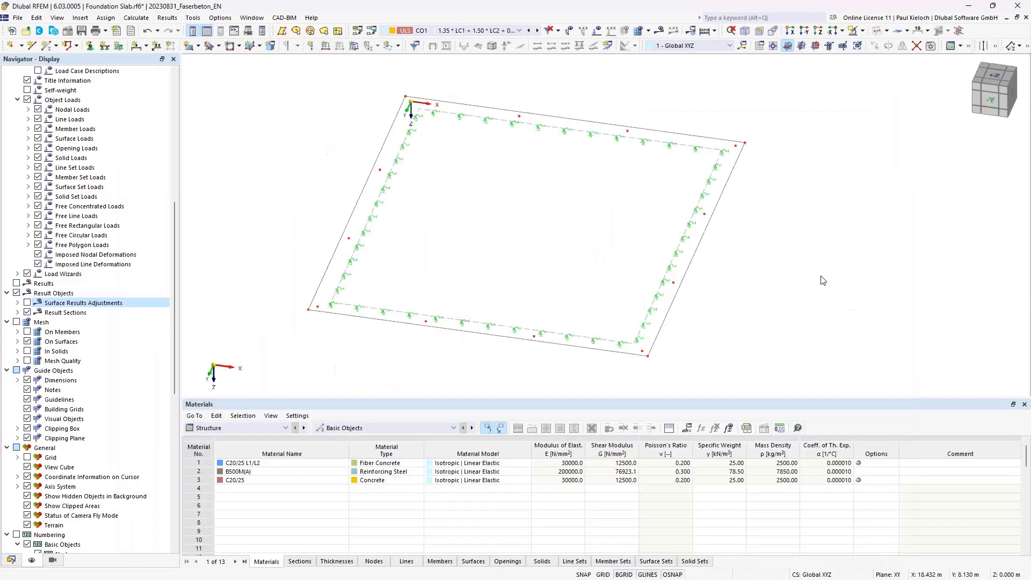
pyautogui.moveTo(821, 276); pyautogui.dragTo(762, 269, button='middle')
pyautogui.hotkey('ctrl', 's')
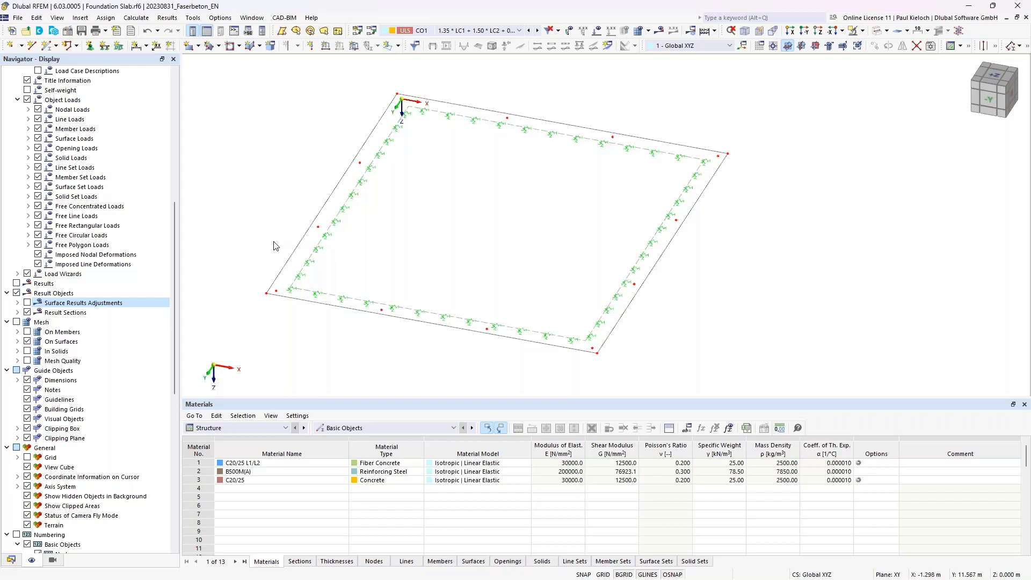
# Step: Tidy the model data tree by collapsing loads, load cases and combinations, special objects and node types, and expand the load wizards
pyautogui.click(11, 560)
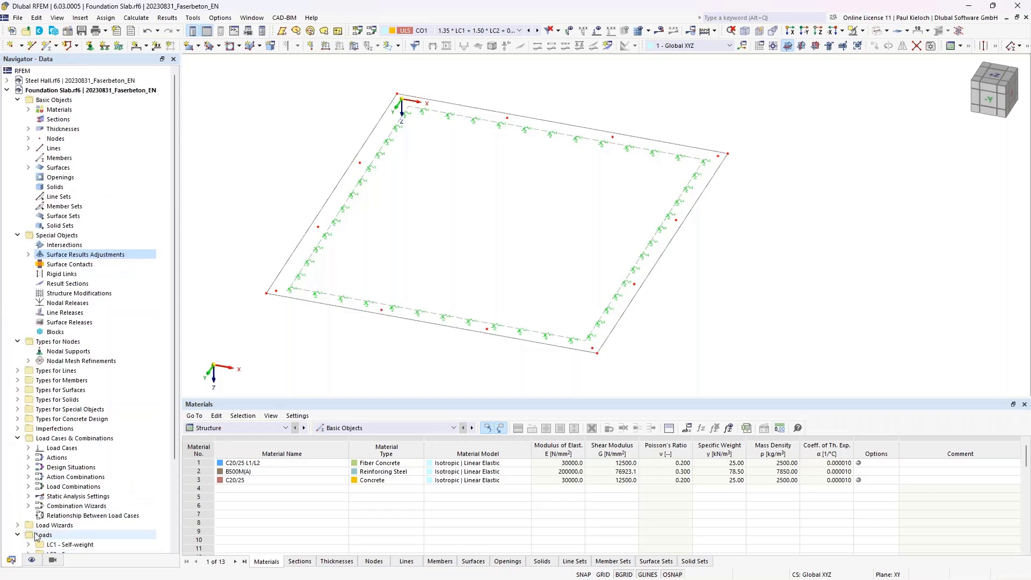
pyautogui.scroll(-4, 118, 391)
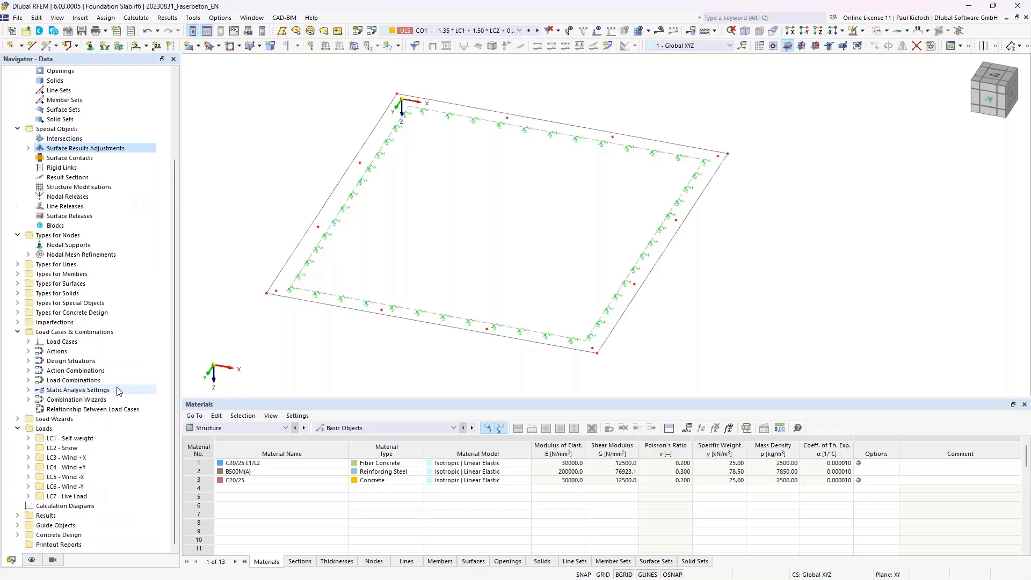
pyautogui.click(70, 419)
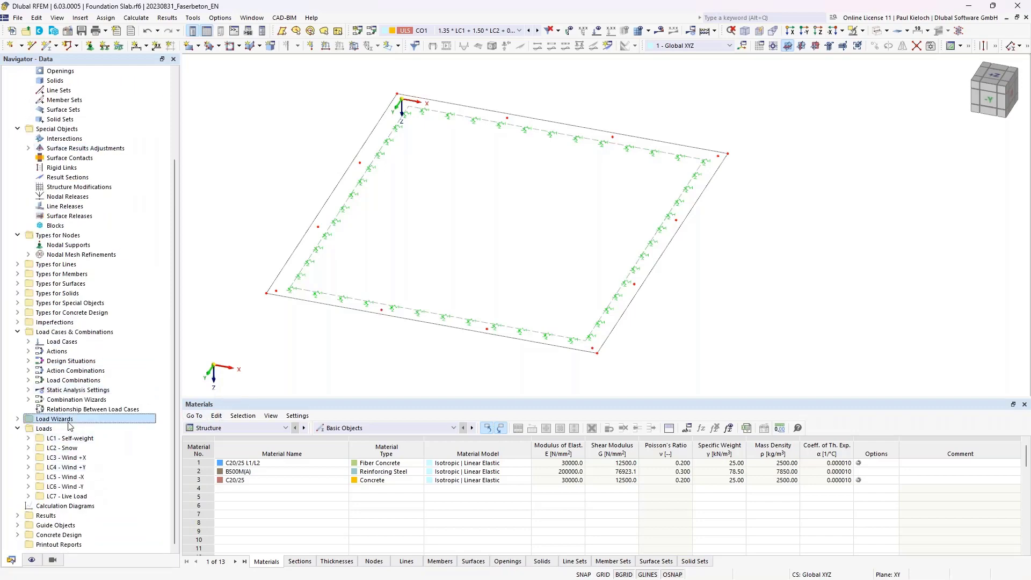
pyautogui.click(17, 428)
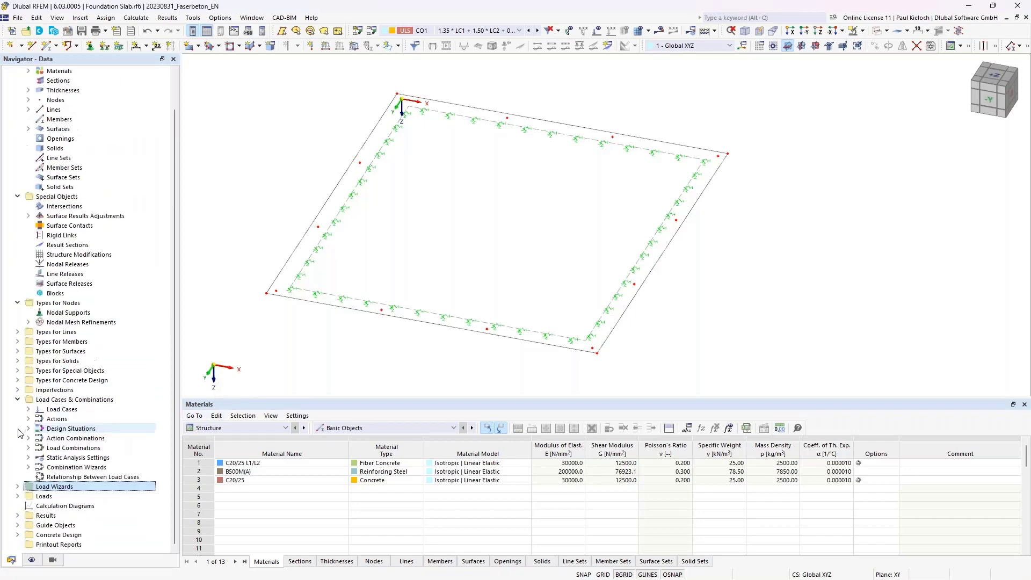
pyautogui.click(17, 399)
pyautogui.click(17, 234)
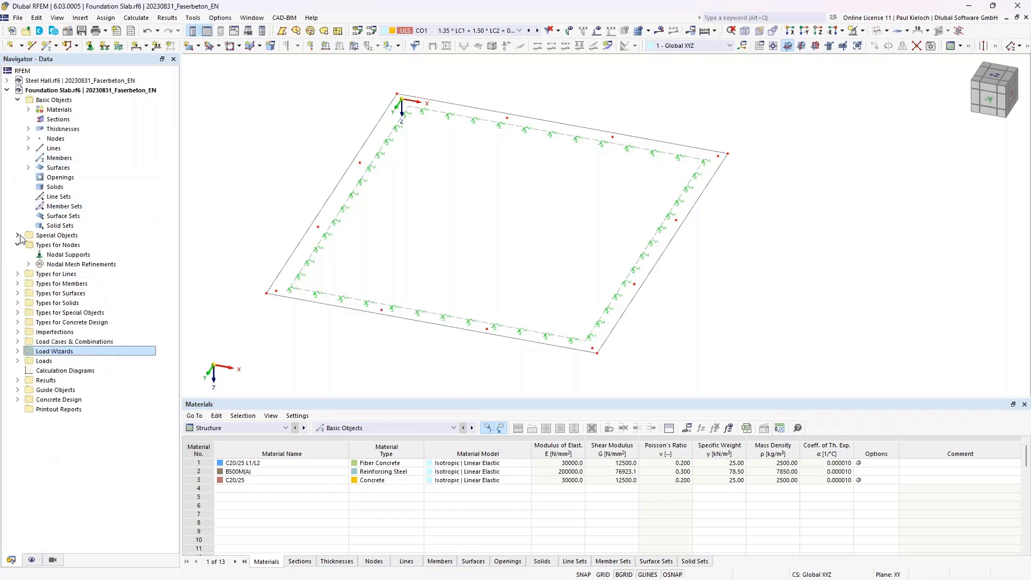
pyautogui.click(17, 245)
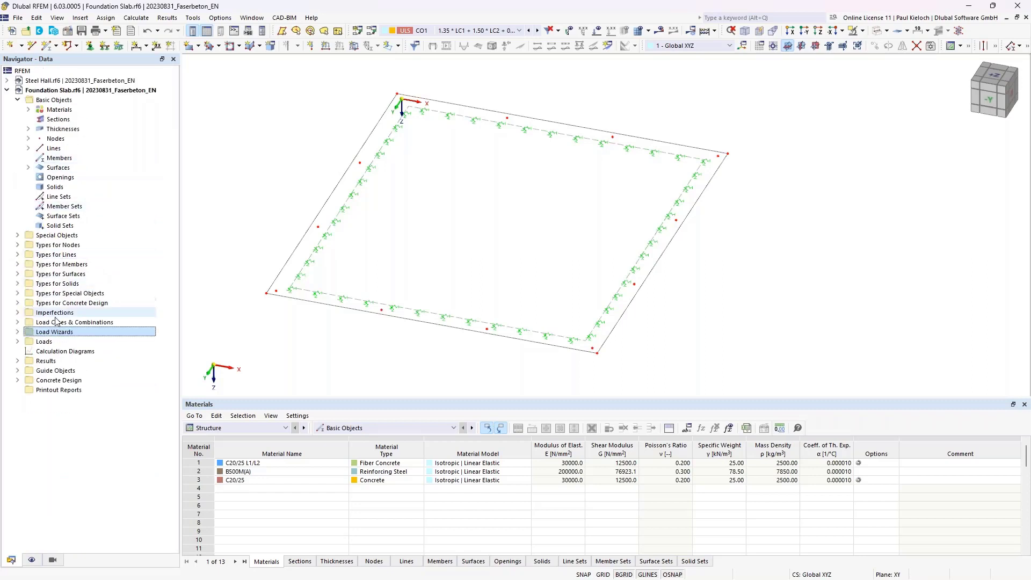
pyautogui.click(18, 332)
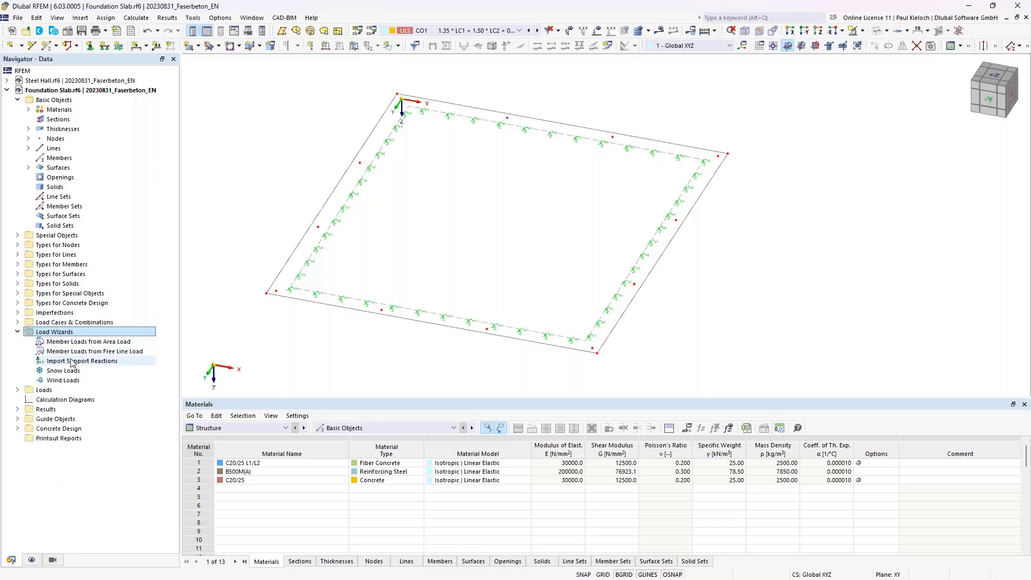
# Step: Create a new Import Support Reactions load wizard with Steel Hall as the connected model
pyautogui.click(131, 364)
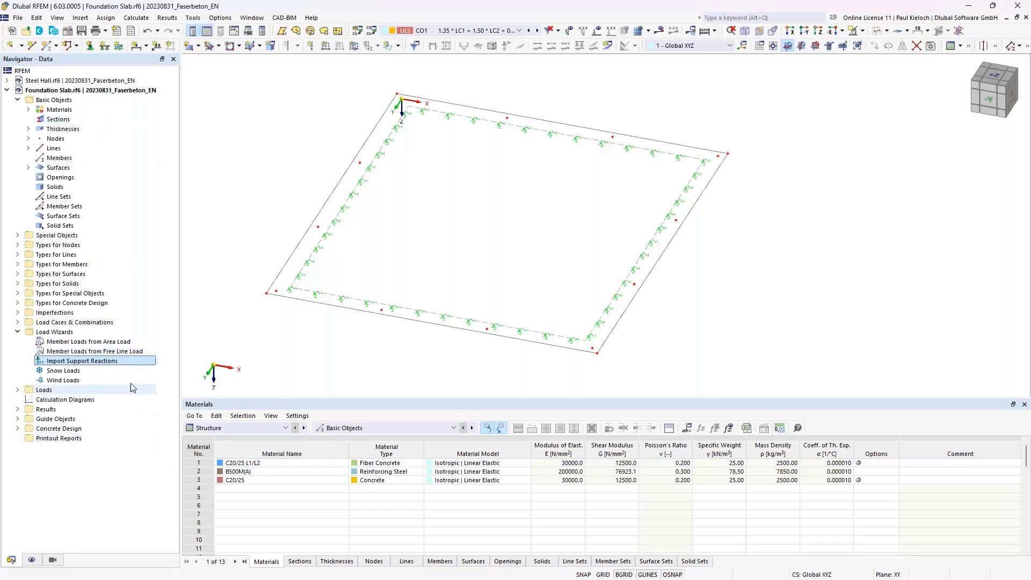
pyautogui.rightClick(125, 364)
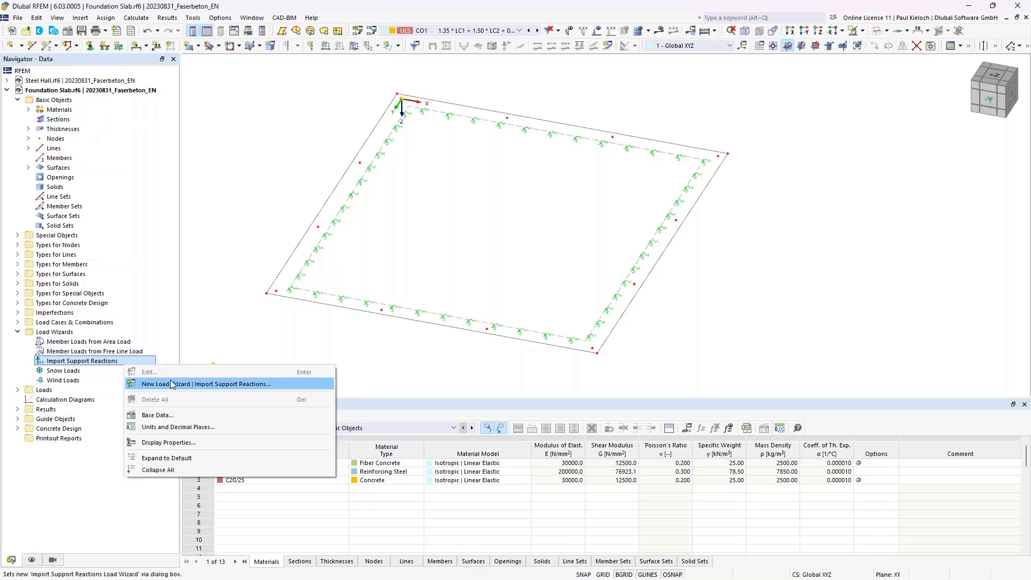
pyautogui.click(194, 384)
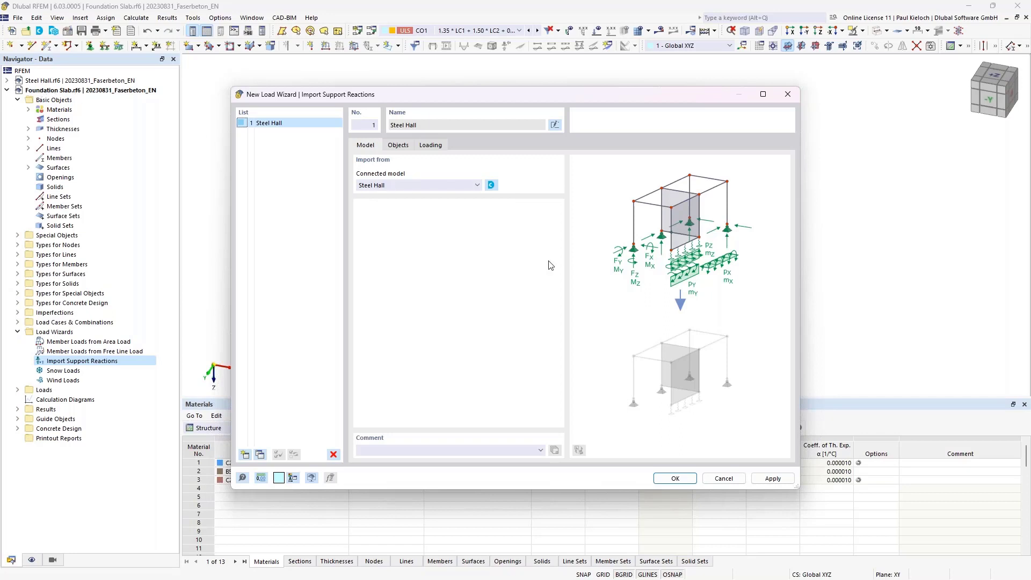
pyautogui.click(395, 185)
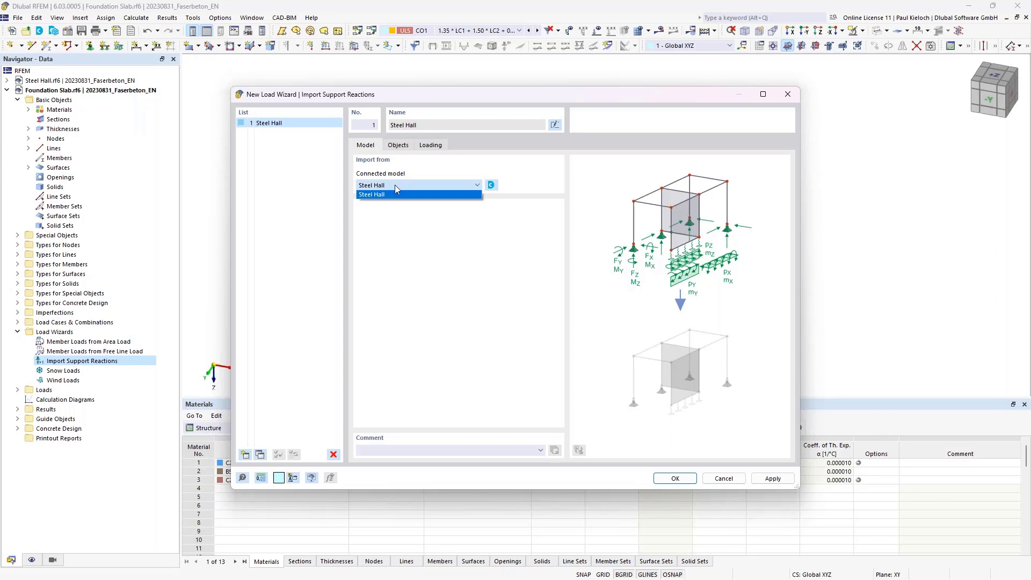
pyautogui.click(395, 185)
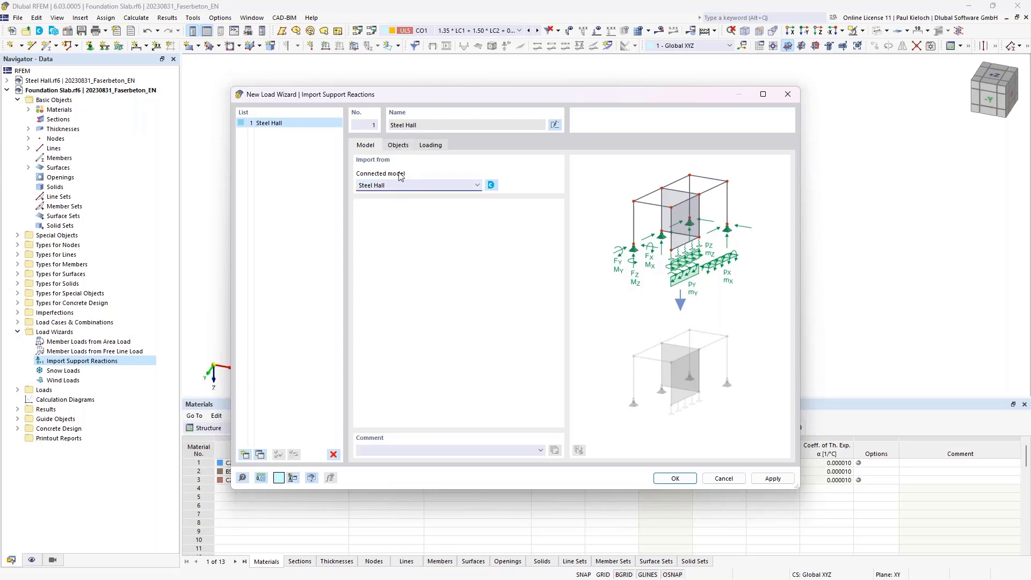
# Step: Import the reactions of all supported nodes to nodes 1 to 12 and set the loading connection type to Automatically
pyautogui.click(398, 145)
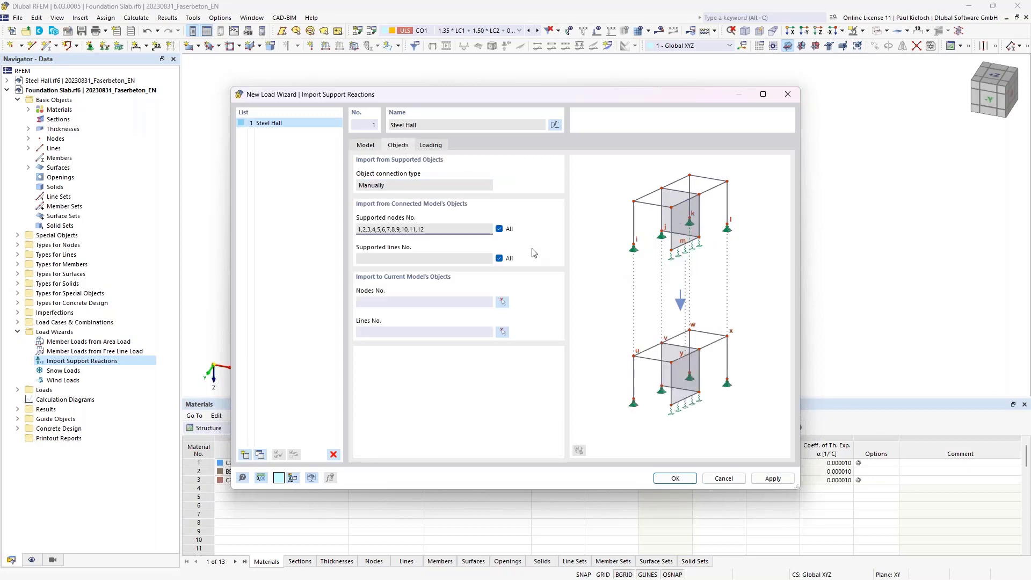
pyautogui.click(445, 301)
pyautogui.click(421, 331)
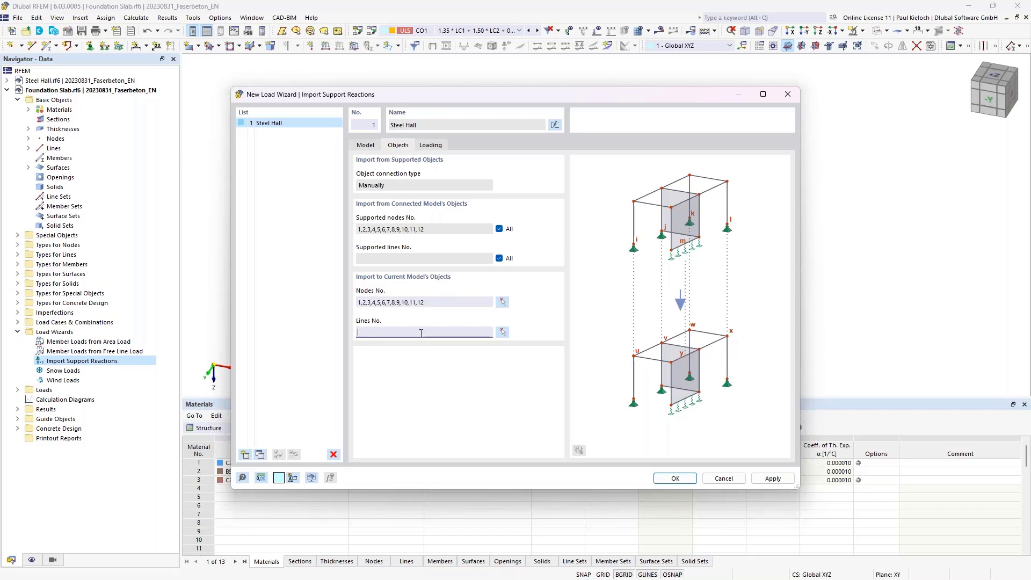
pyautogui.click(434, 145)
pyautogui.click(452, 216)
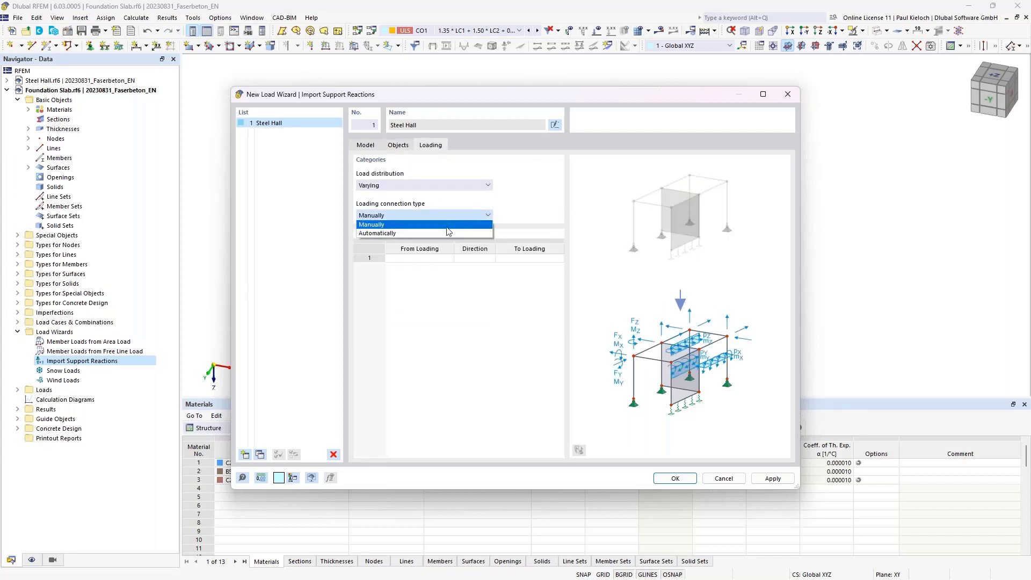
pyautogui.click(441, 232)
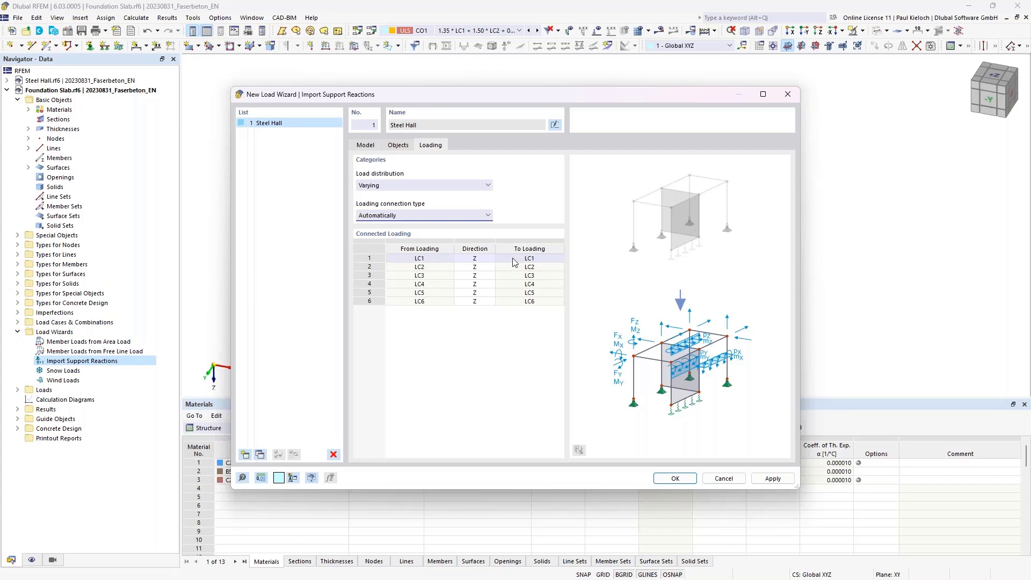
# Step: Set the import directions of connected load cases LC1 and LC2 to X, Y and Z
pyautogui.click(489, 261)
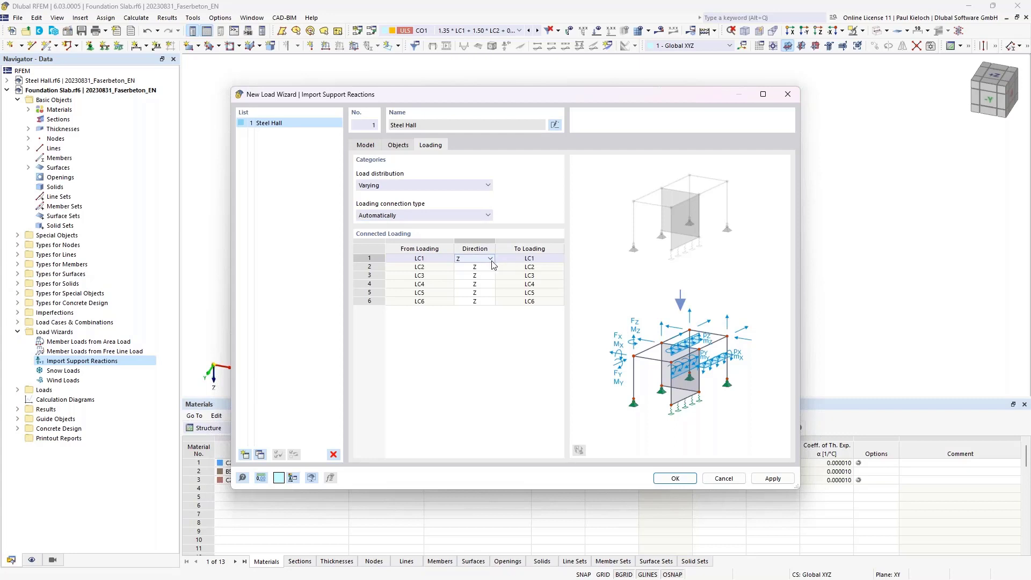
pyautogui.click(489, 259)
pyautogui.click(461, 274)
pyautogui.click(460, 267)
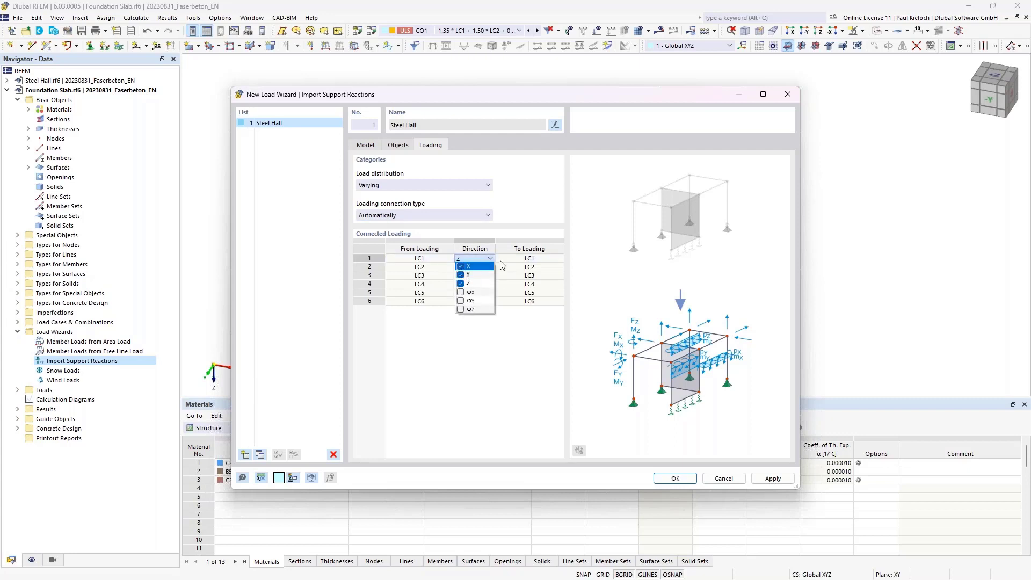
pyautogui.click(501, 261)
pyautogui.click(485, 270)
pyautogui.click(489, 267)
pyautogui.click(461, 283)
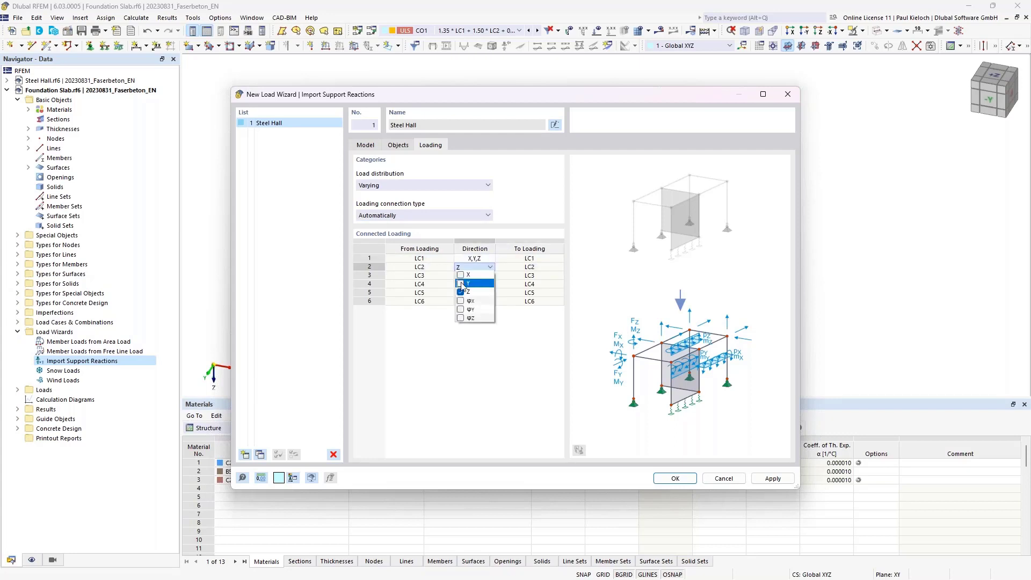
pyautogui.click(461, 275)
pyautogui.click(515, 267)
# Step: Set the import directions of connected load cases LC3 and LC4 to X, Y and Z
pyautogui.click(474, 275)
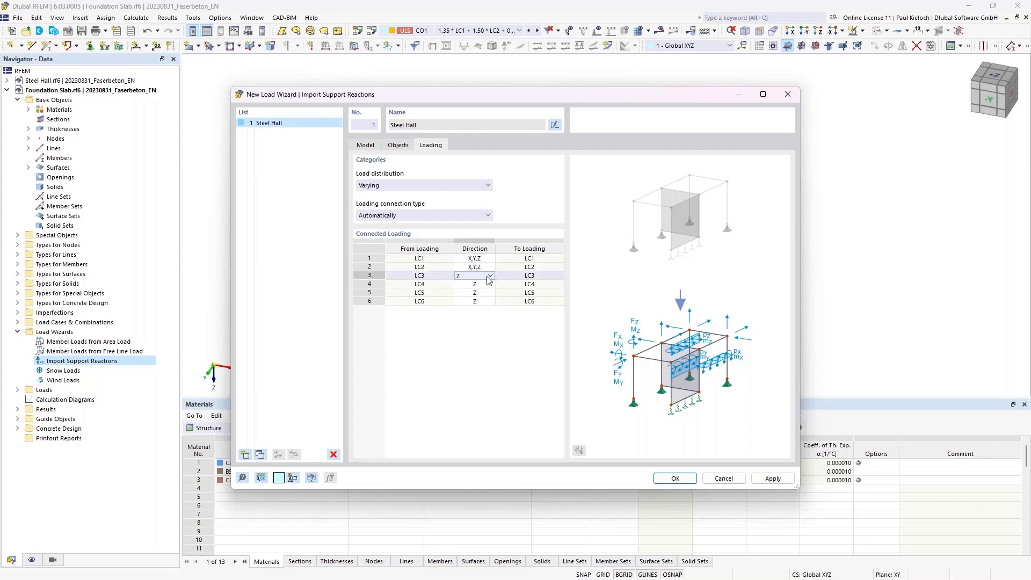
pyautogui.click(489, 275)
pyautogui.click(461, 283)
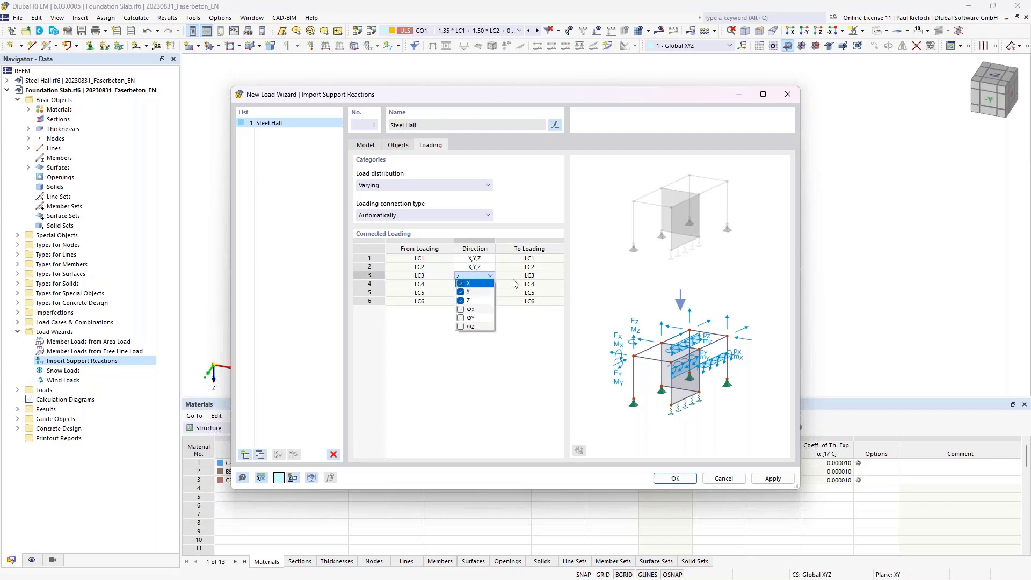
pyautogui.click(514, 288)
pyautogui.click(474, 283)
pyautogui.click(490, 283)
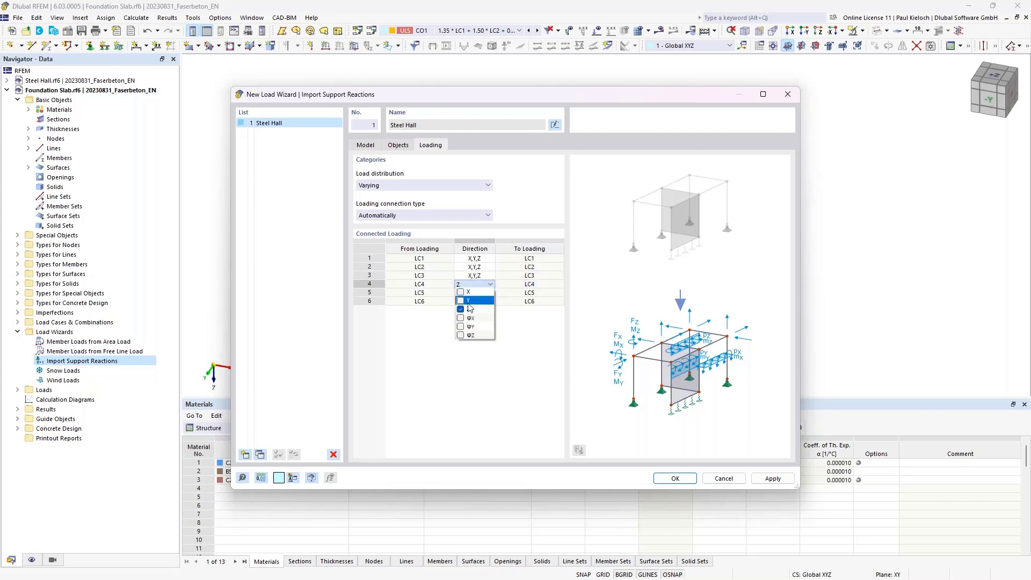
pyautogui.click(461, 301)
pyautogui.click(461, 292)
pyautogui.click(517, 293)
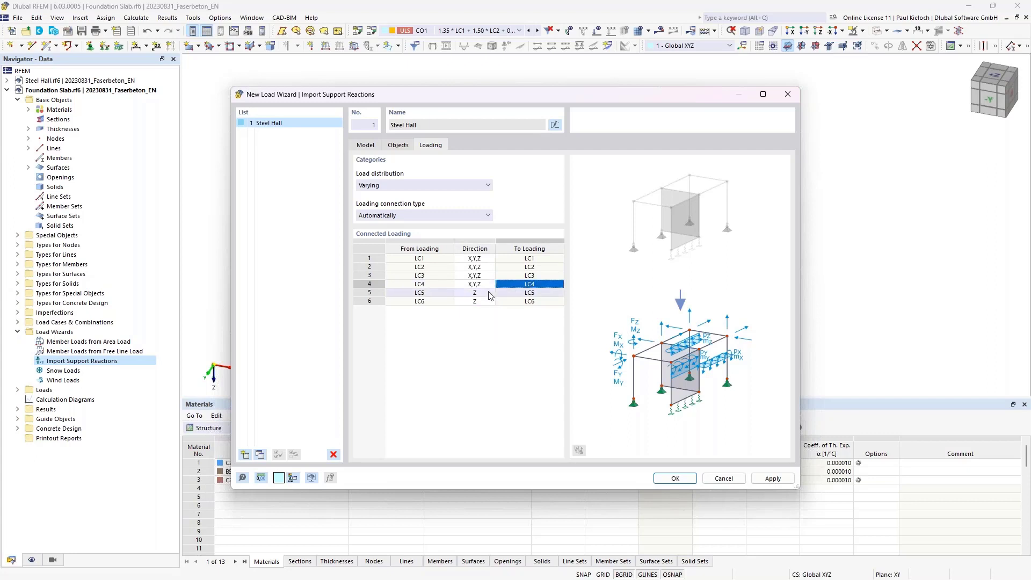
# Step: Set the import directions of connected load cases LC5 and LC6 to X, Y and Z, and confirm the load wizard
pyautogui.click(482, 293)
pyautogui.click(490, 293)
pyautogui.click(460, 308)
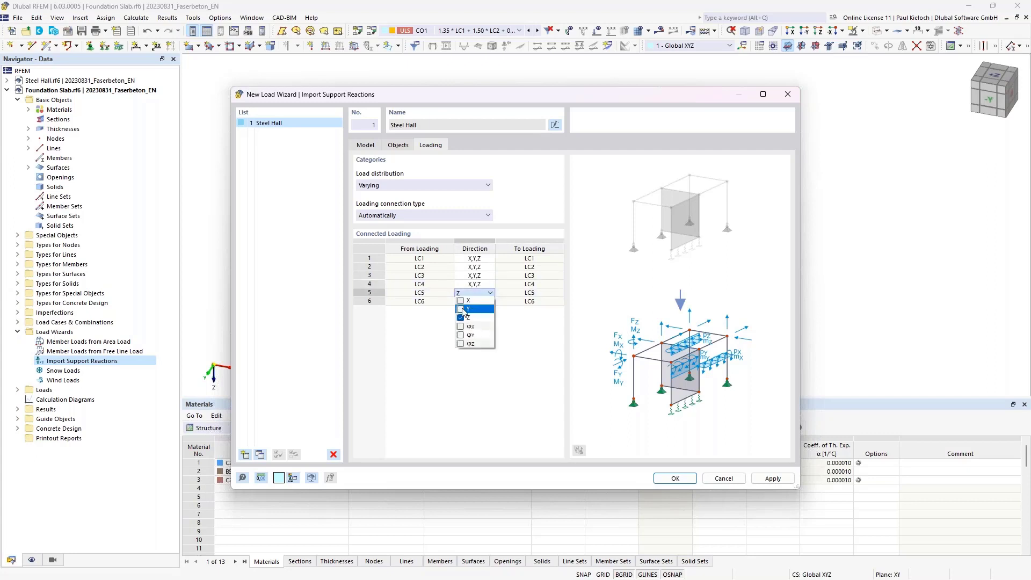
pyautogui.click(461, 300)
pyautogui.click(510, 294)
pyautogui.click(482, 301)
pyautogui.click(489, 301)
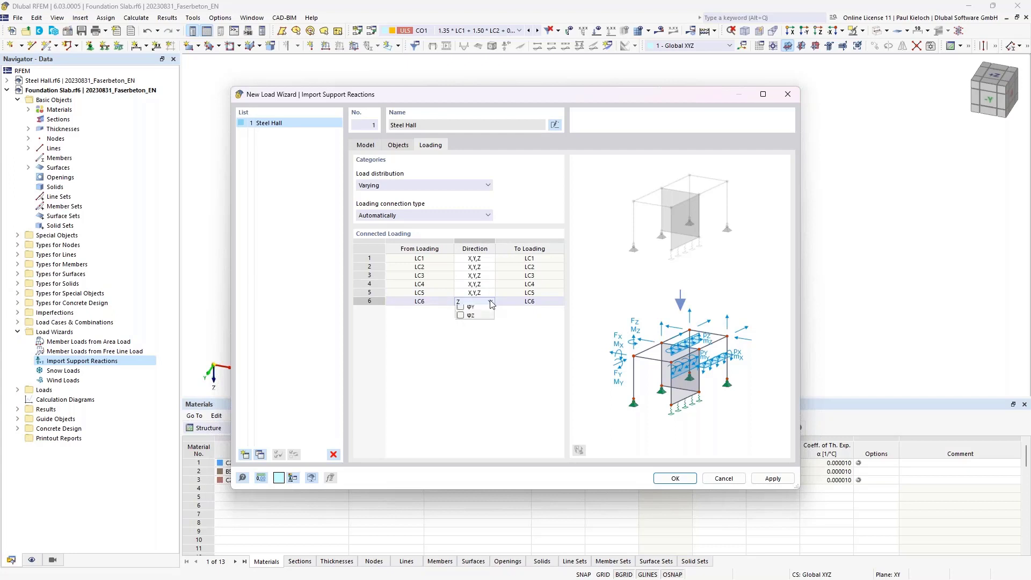
pyautogui.click(460, 317)
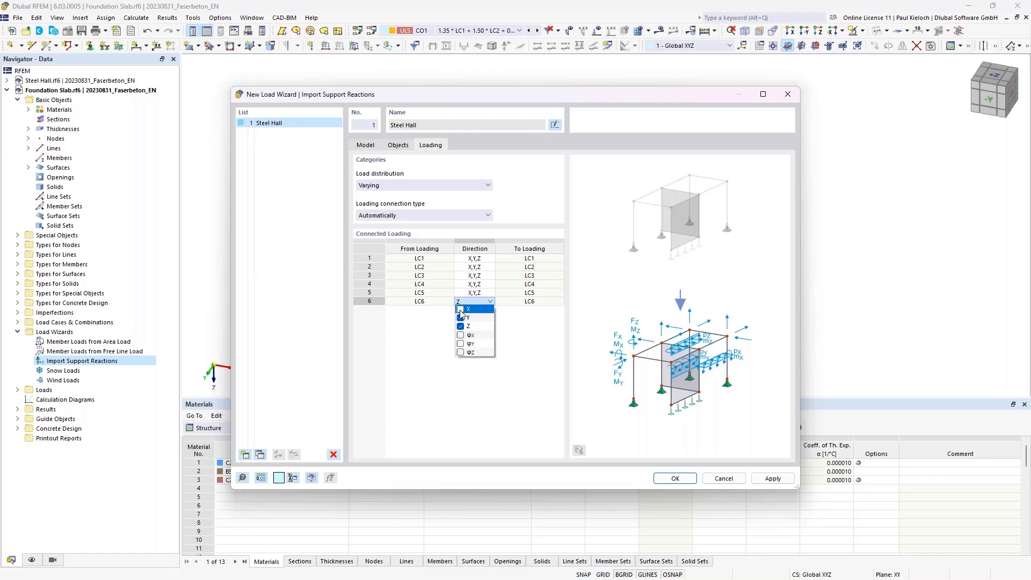
pyautogui.click(461, 308)
pyautogui.click(513, 302)
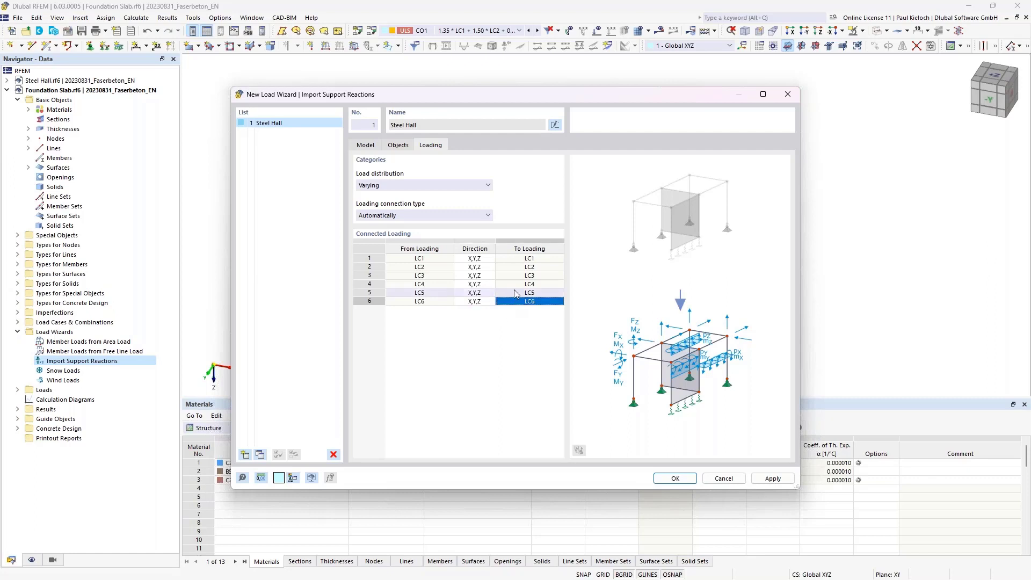
pyautogui.click(686, 480)
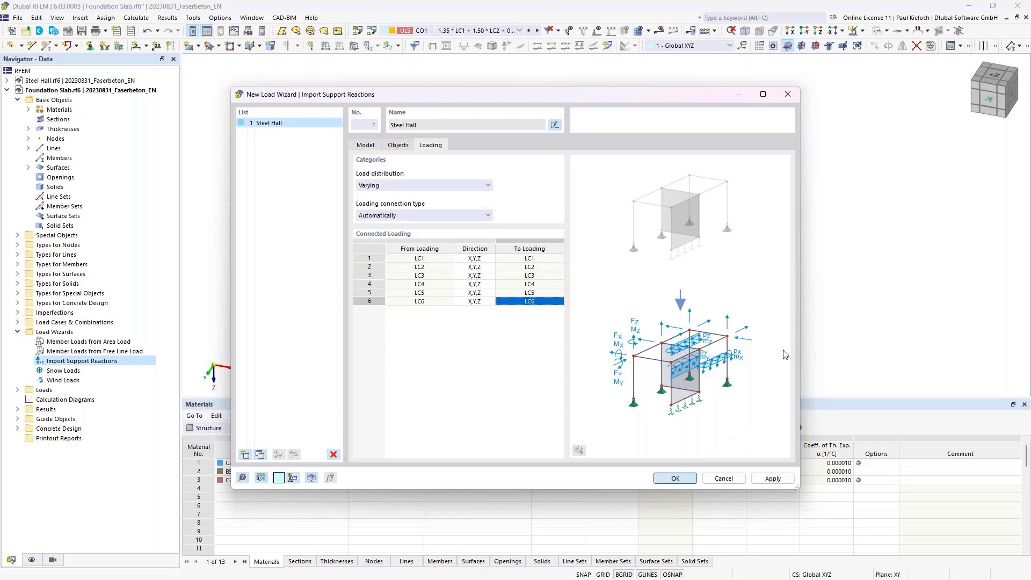
# Step: Switch to load case LC1 Self-weight and calculate its results to display the imported load values and the slab's global deformations
pyautogui.click(479, 31)
pyautogui.click(460, 41)
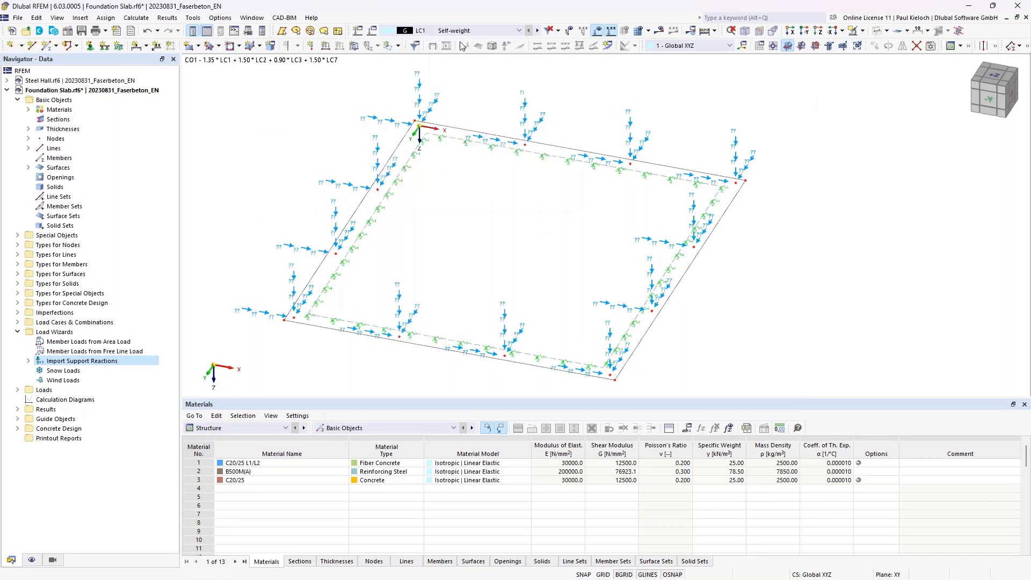
pyautogui.keyDown('ctrl'); pyautogui.moveTo(684, 127); pyautogui.dragTo(680, 98, button='middle'); pyautogui.keyUp('ctrl')
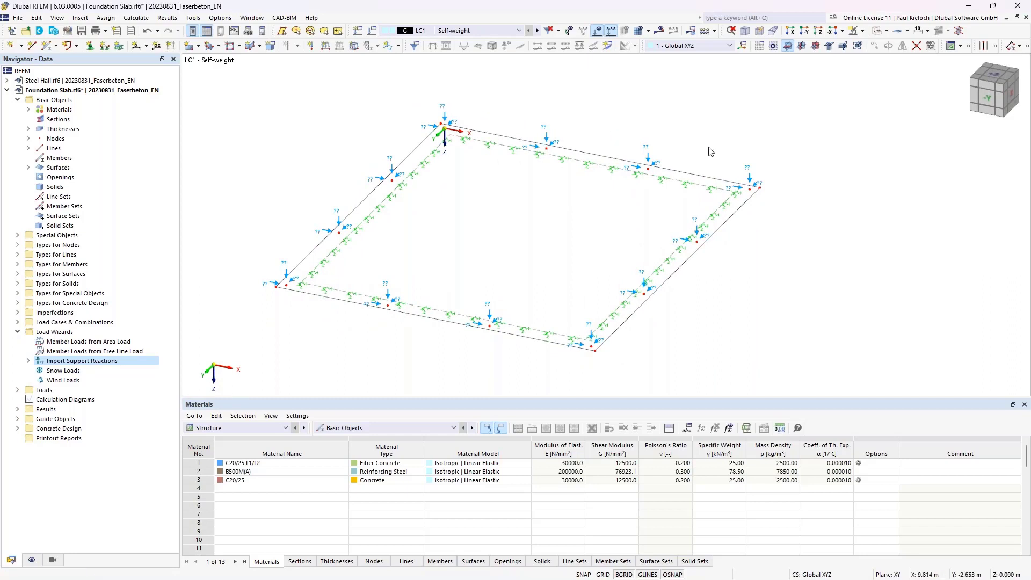
pyautogui.moveTo(707, 147); pyautogui.dragTo(718, 149, button='middle')
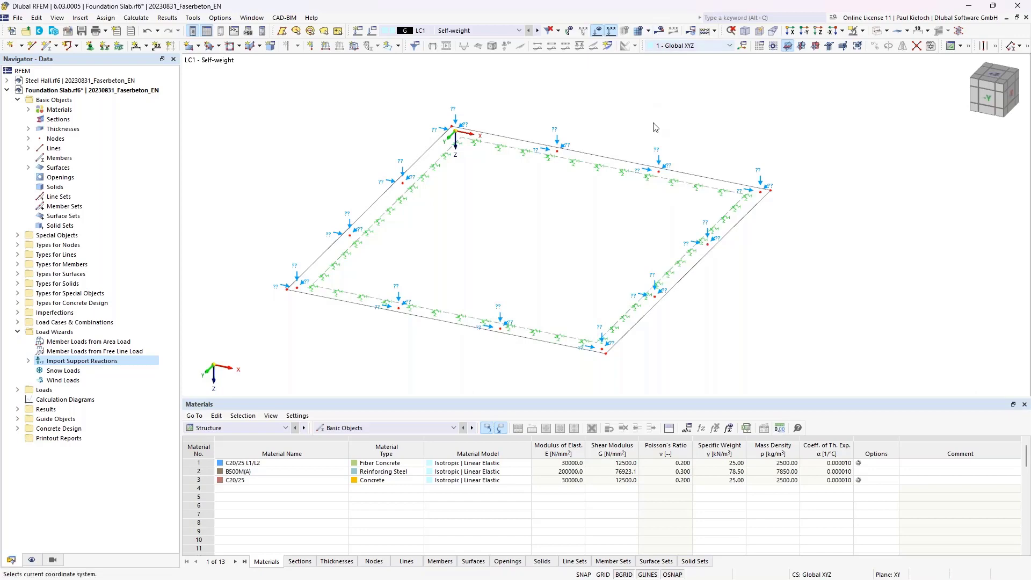
pyautogui.click(659, 30)
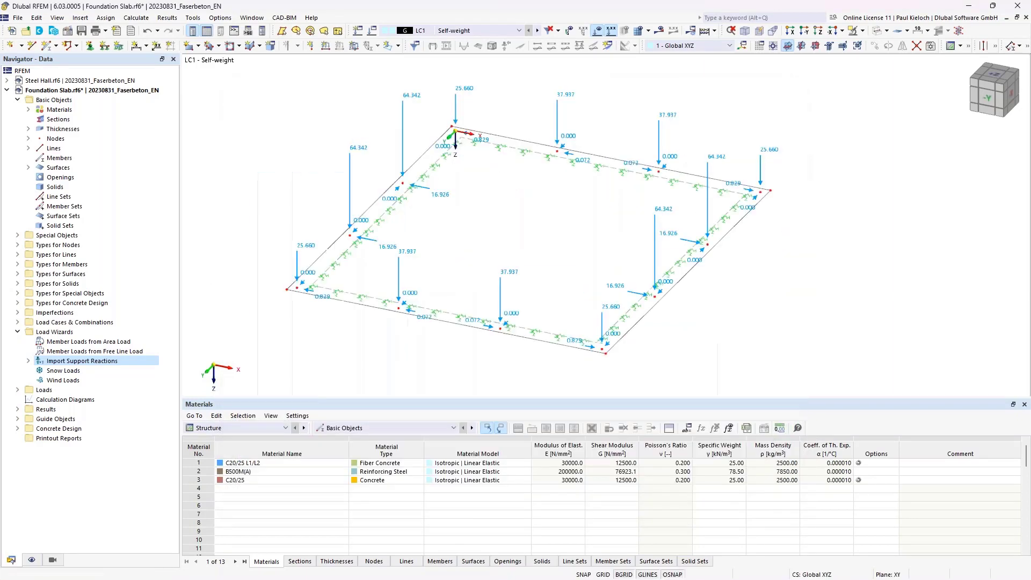
pyautogui.keyDown('ctrl'); pyautogui.moveTo(711, 254); pyautogui.dragTo(747, 252, button='middle'); pyautogui.keyUp('ctrl')
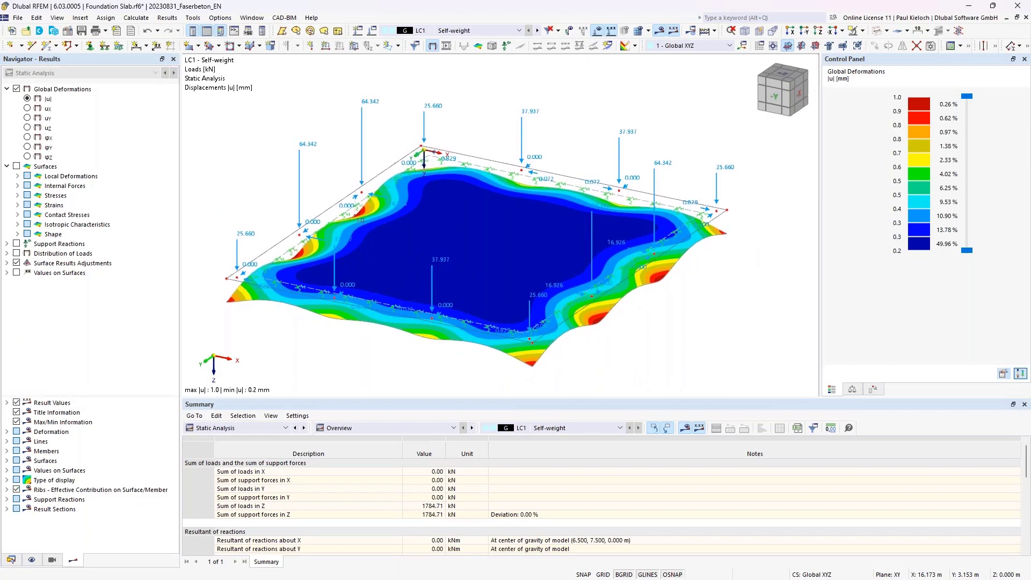
# Step: Examine the slab's self-weight deformations and imported loads from several angles, and review the available load cases and combinations
pyautogui.scroll(-1, 748, 253)
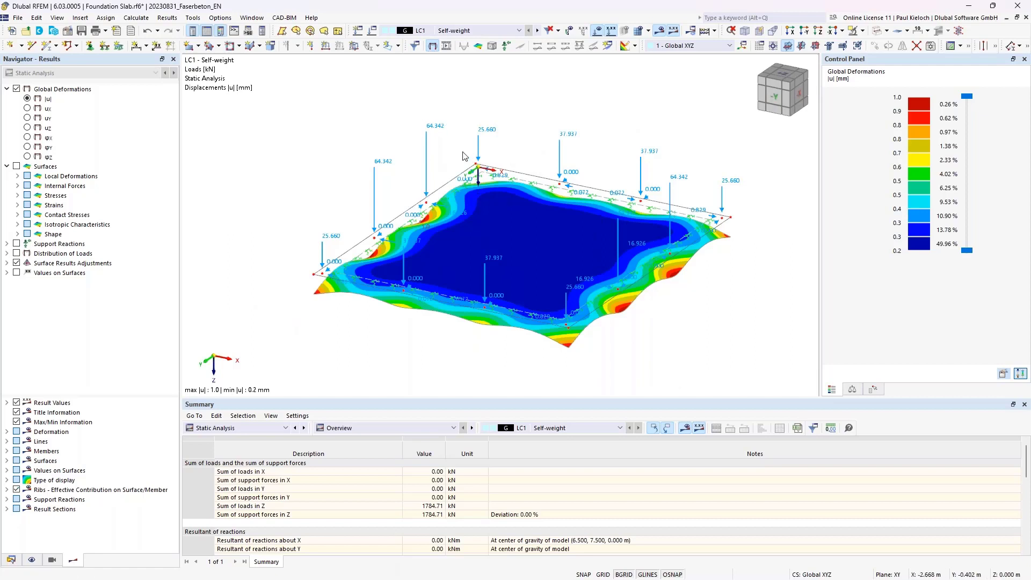
pyautogui.moveTo(626, 124); pyautogui.dragTo(586, 121, button='middle')
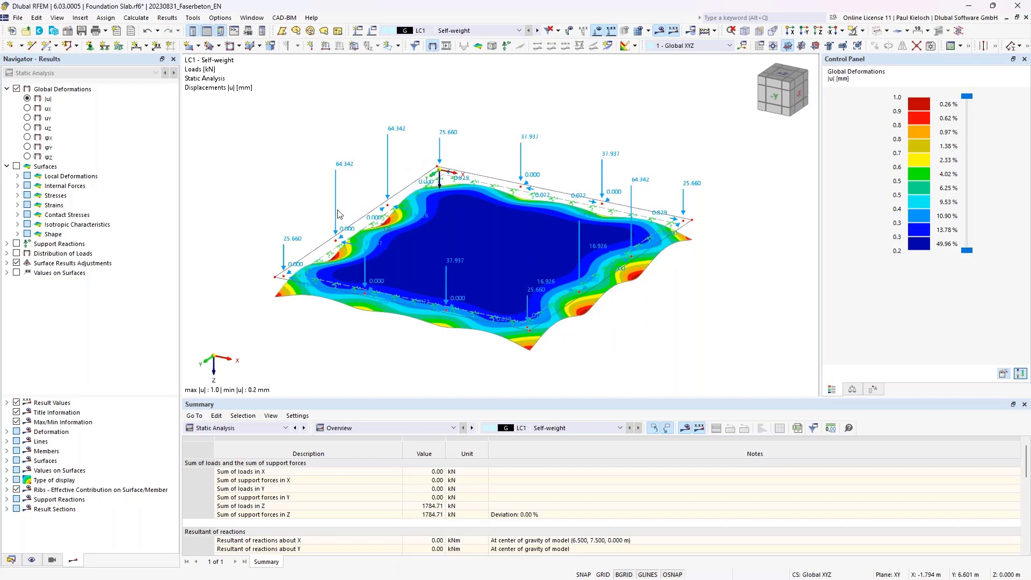
pyautogui.moveTo(337, 214)
pyautogui.keyDown('ctrl'); pyautogui.moveTo(285, 164); pyautogui.dragTo(297, 196, button='middle'); pyautogui.keyUp('ctrl')
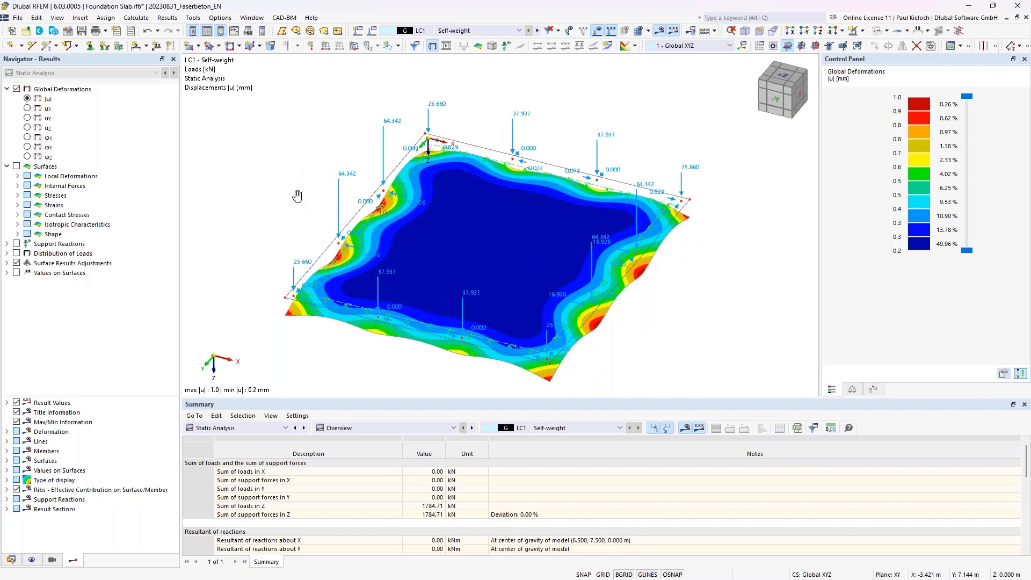
pyautogui.moveTo(297, 194)
pyautogui.mouseDown(button='middle')
pyautogui.moveTo(299, 178)
pyautogui.moveTo(300, 189)
pyautogui.mouseUp(button='middle')
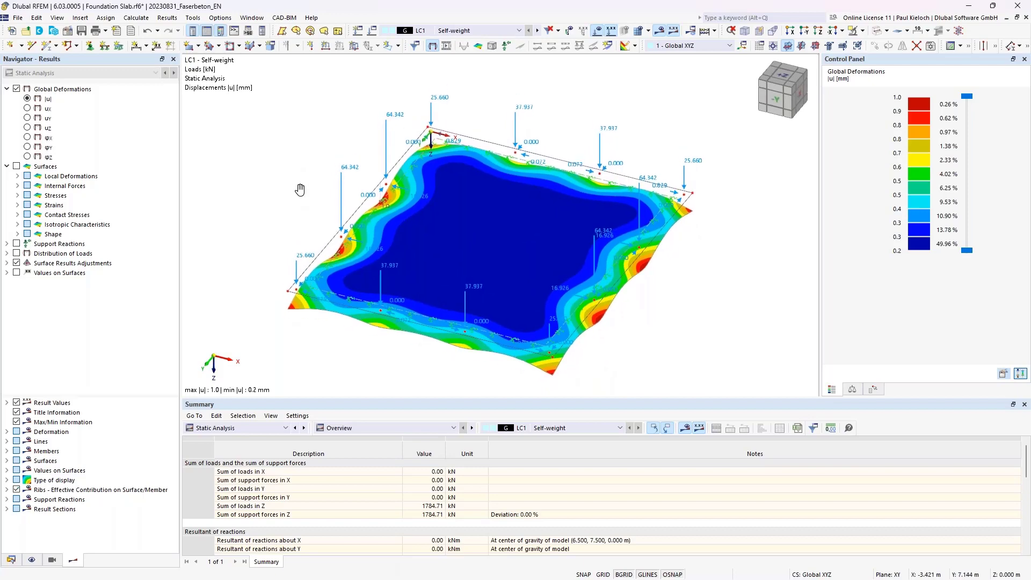
pyautogui.click(487, 31)
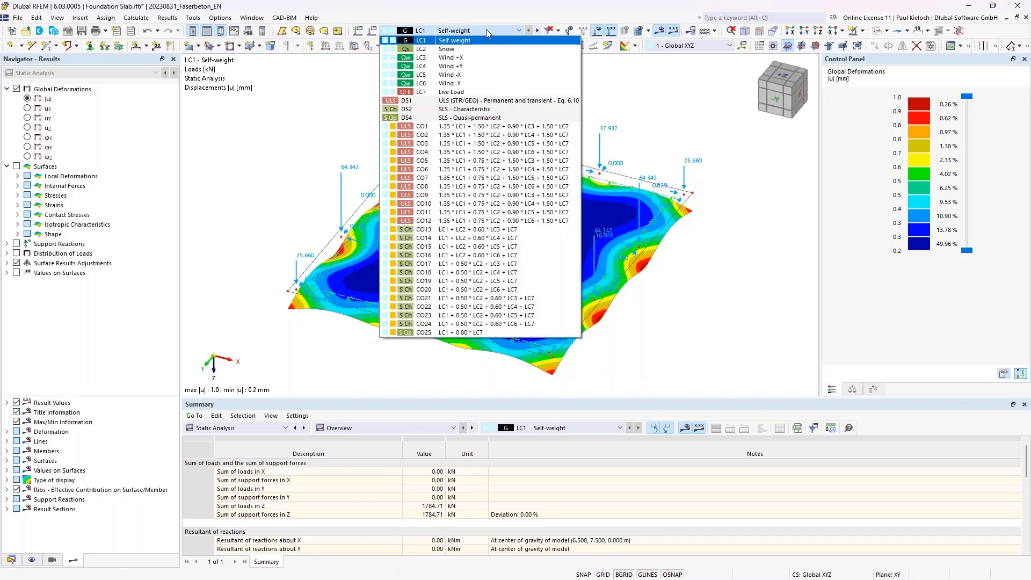
pyautogui.click(486, 30)
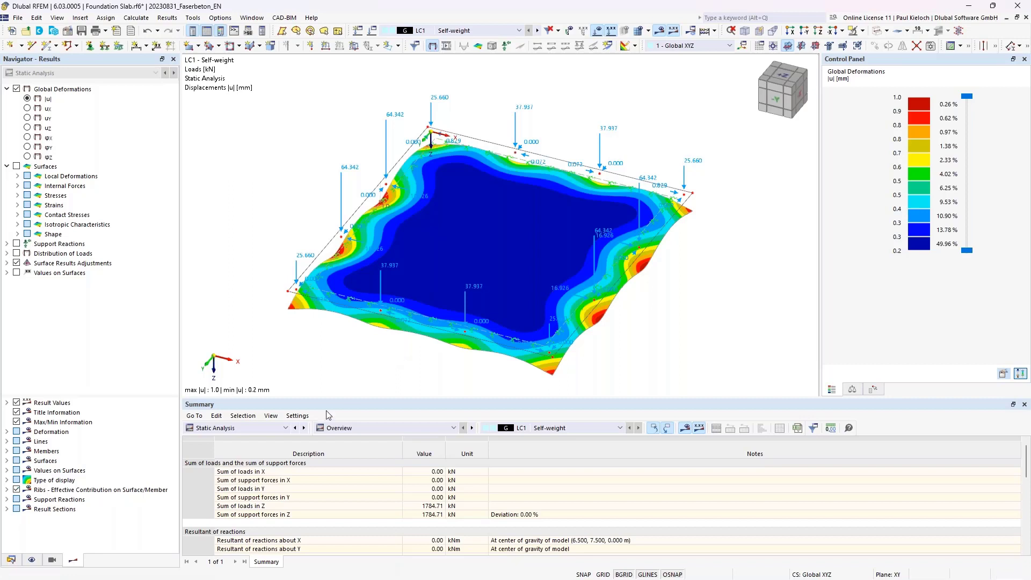
# Step: Review the Concrete Design input data for design situations and objects to design, and run the concrete design calculation
pyautogui.click(283, 427)
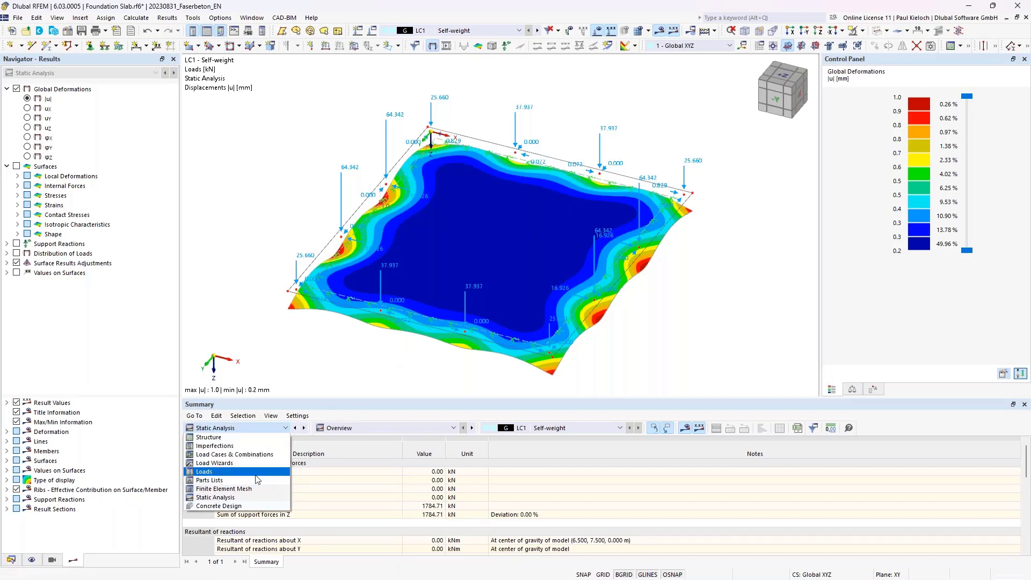
pyautogui.click(240, 506)
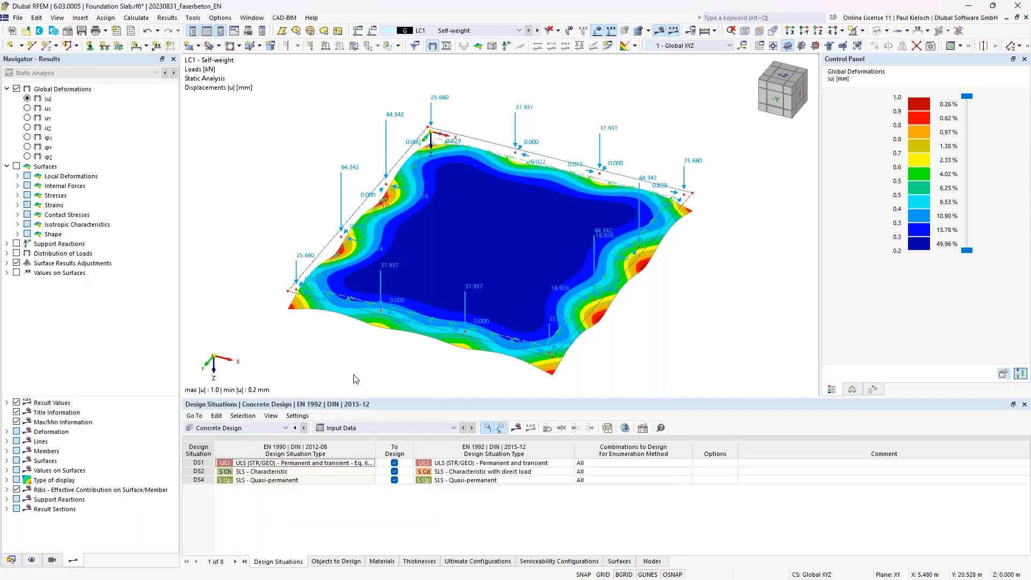
pyautogui.click(342, 561)
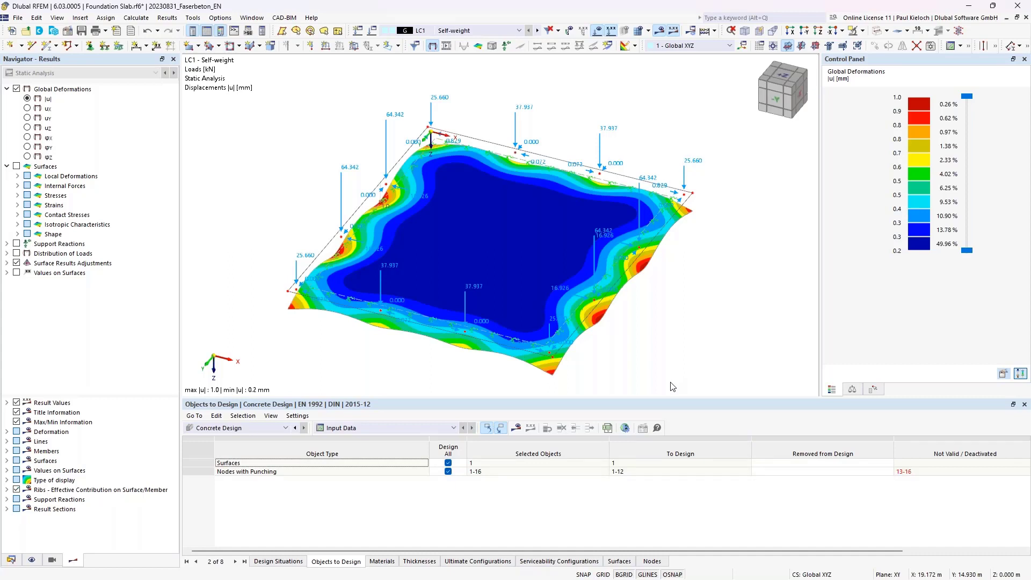
pyautogui.keyDown('ctrl'); pyautogui.moveTo(696, 344); pyautogui.dragTo(703, 331, button='middle'); pyautogui.keyUp('ctrl')
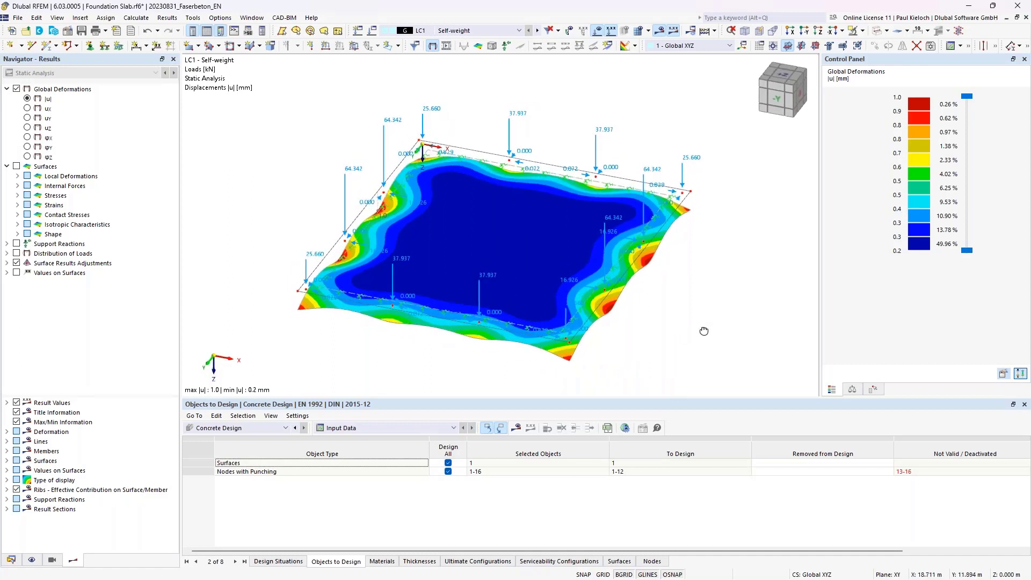
pyautogui.click(516, 428)
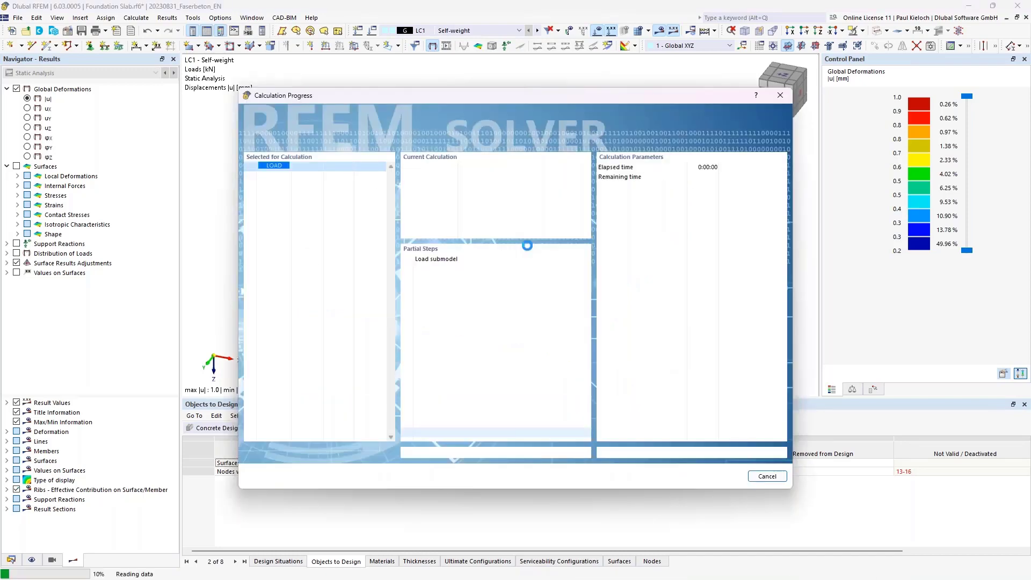
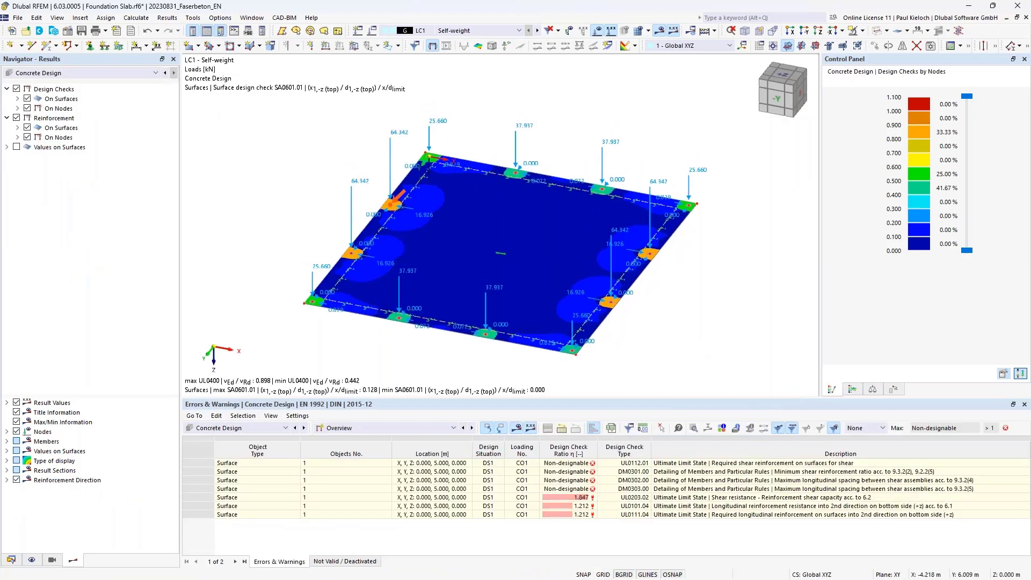
# Step: Hide the reinforcement results, the design checks on nodes and the loads so only the surface design checks show on the slab
pyautogui.keyDown('ctrl'); pyautogui.moveTo(299, 199); pyautogui.dragTo(289, 210, button='middle'); pyautogui.keyUp('ctrl')
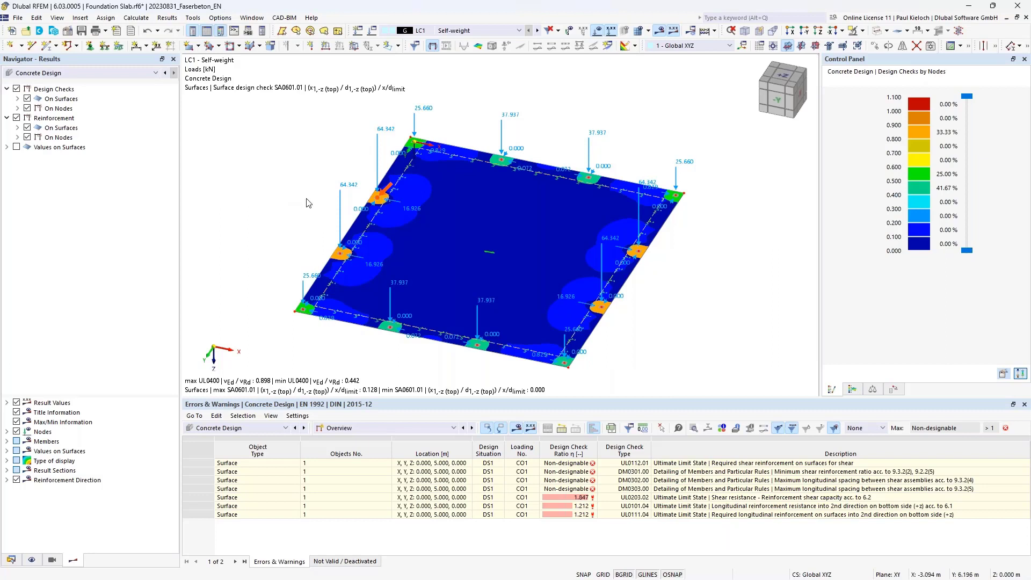
pyautogui.click(17, 119)
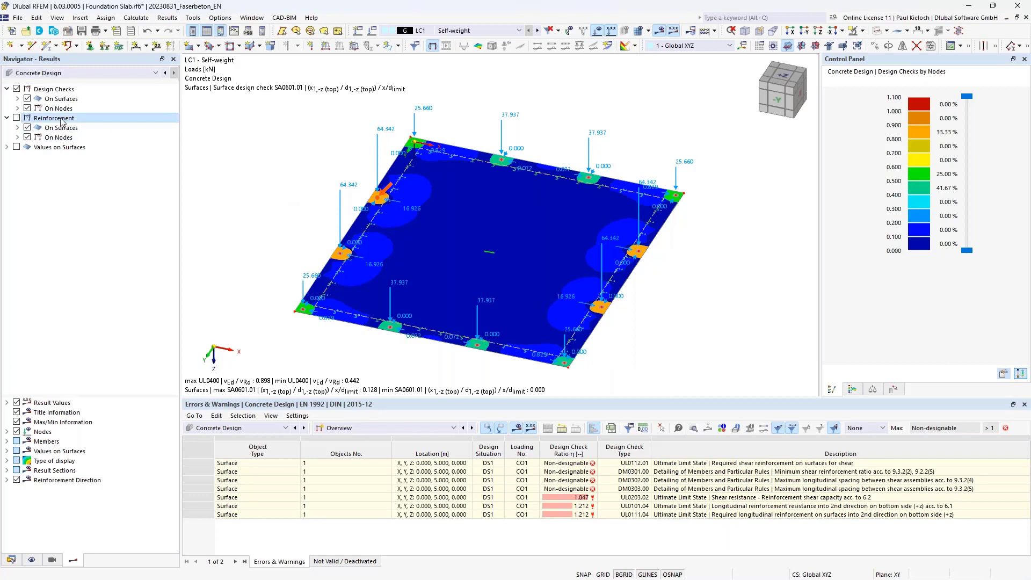
pyautogui.click(27, 108)
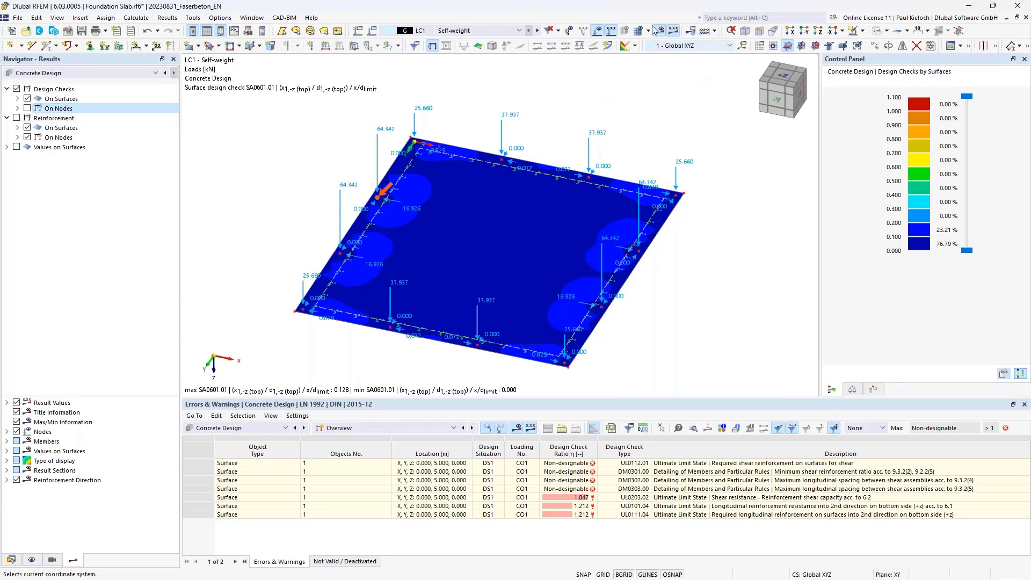
pyautogui.click(596, 30)
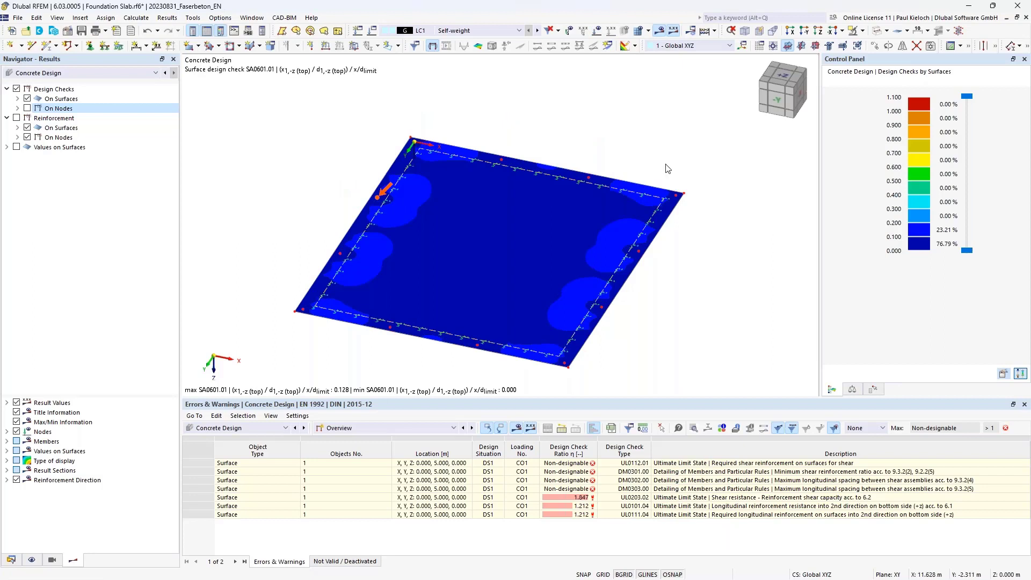
pyautogui.moveTo(663, 156)
pyautogui.keyDown('ctrl'); pyautogui.mouseDown(button='middle')
pyautogui.moveTo(660, 129)
pyautogui.moveTo(663, 137)
pyautogui.mouseUp(button='middle'); pyautogui.keyUp('ctrl')
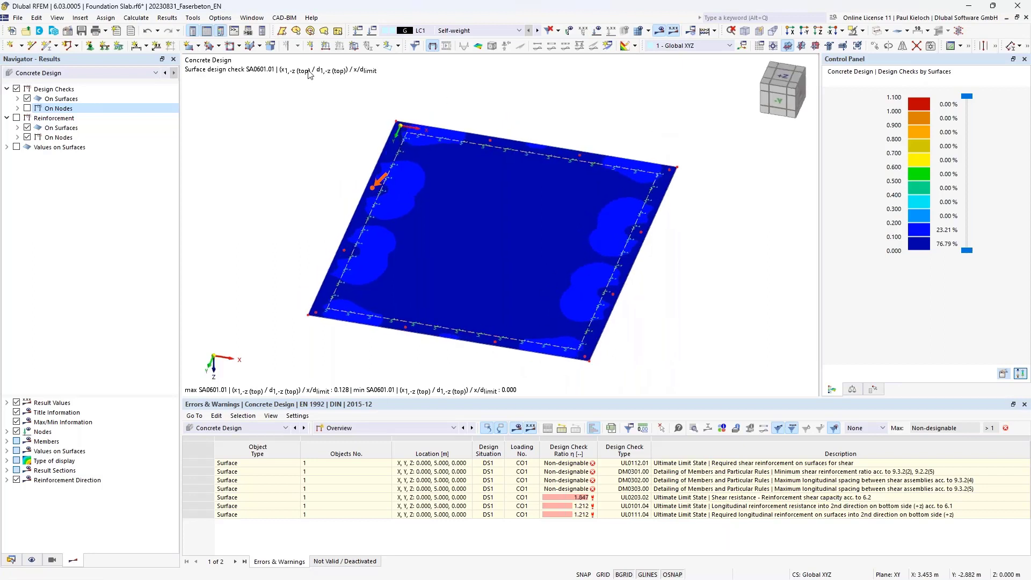
# Step: Expand the surface design checks for the ultimate and serviceability limit states so the individual checks are listed with readable names
pyautogui.click(17, 99)
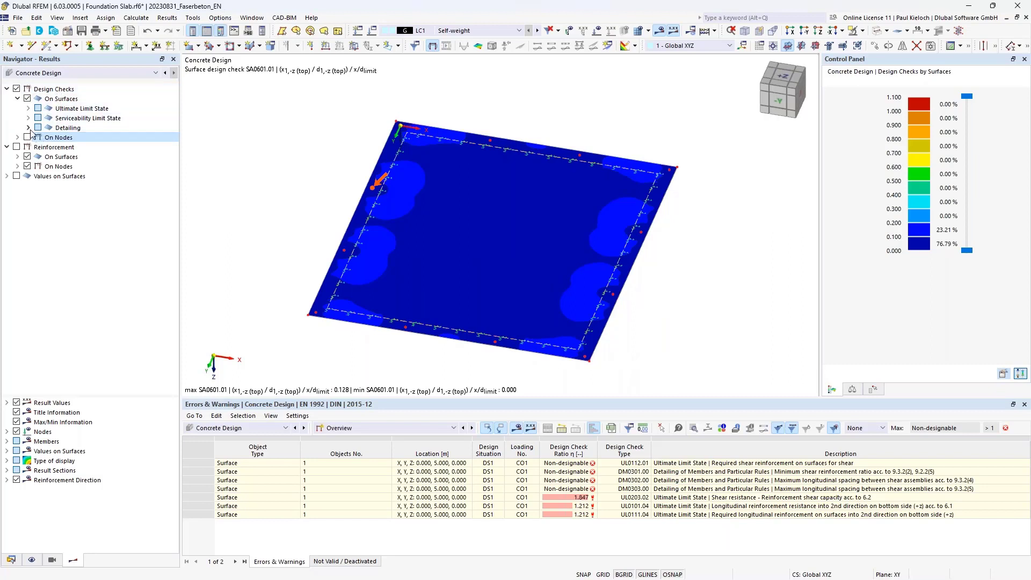
pyautogui.click(28, 109)
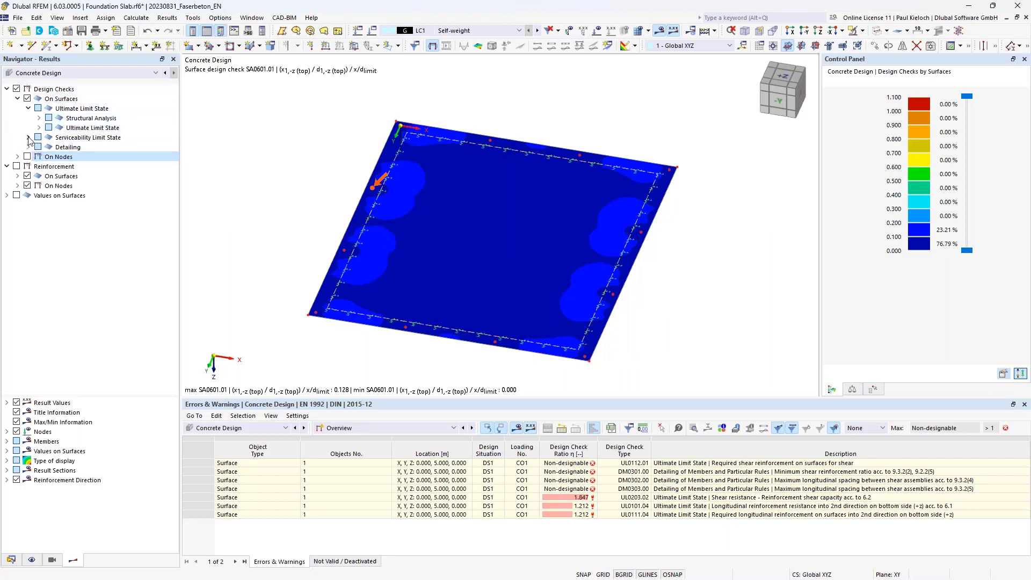
pyautogui.click(28, 137)
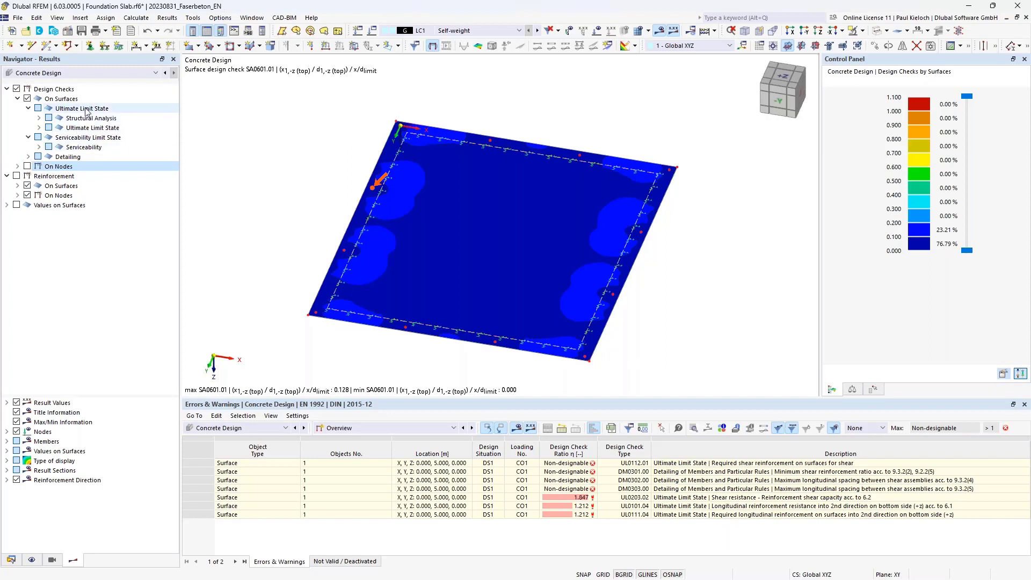
pyautogui.click(39, 128)
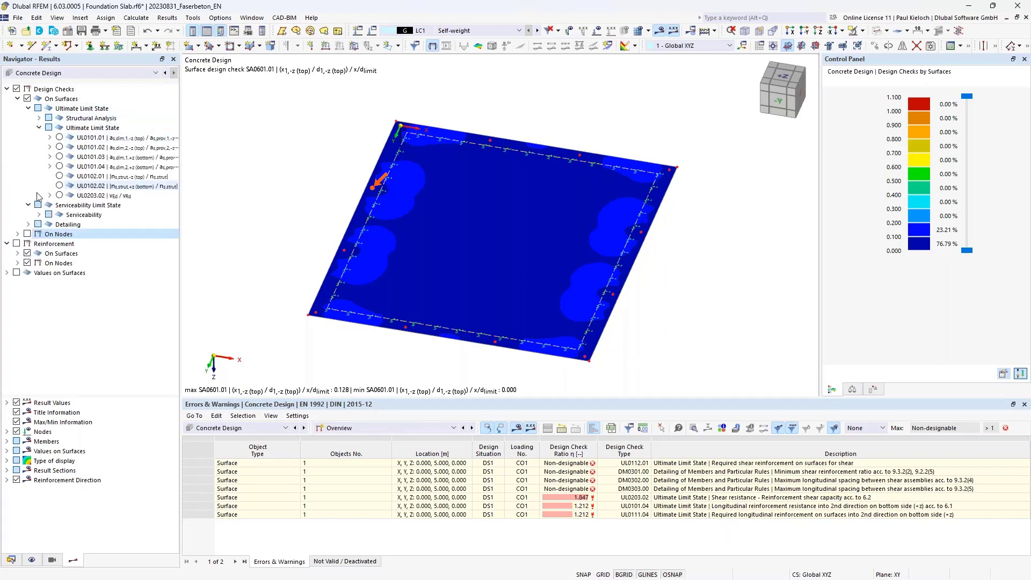
pyautogui.click(38, 214)
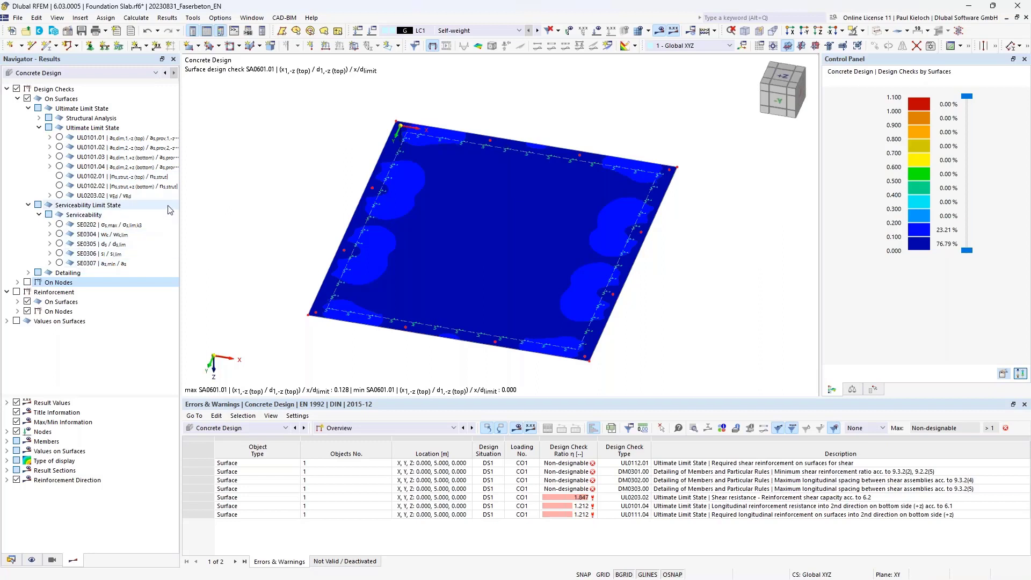
pyautogui.moveTo(181, 202); pyautogui.dragTo(215, 200)
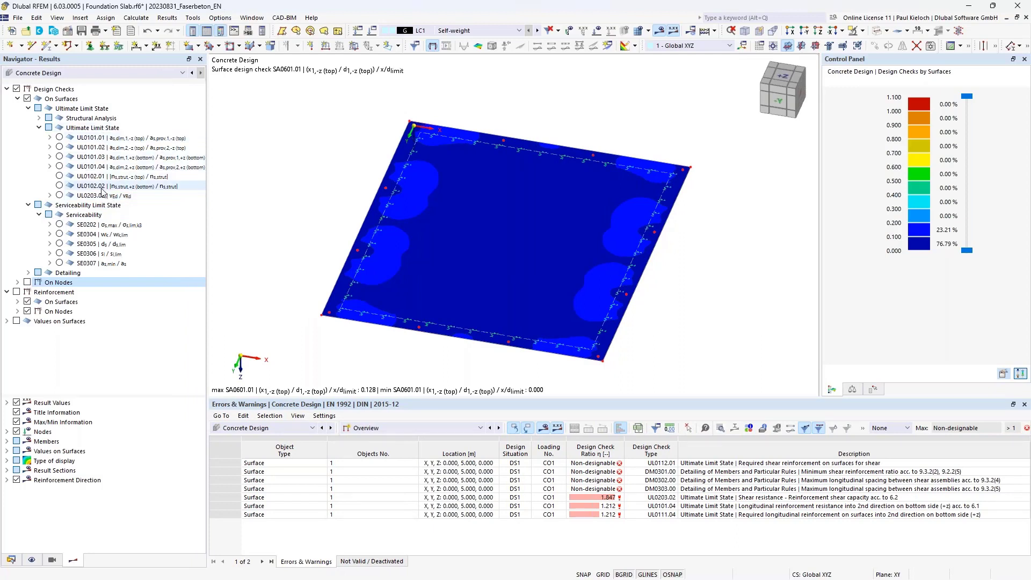
# Step: Display the UL0203.02 shear check on the slab and compare its shear resistances vRd,c and vfRd,c
pyautogui.click(59, 196)
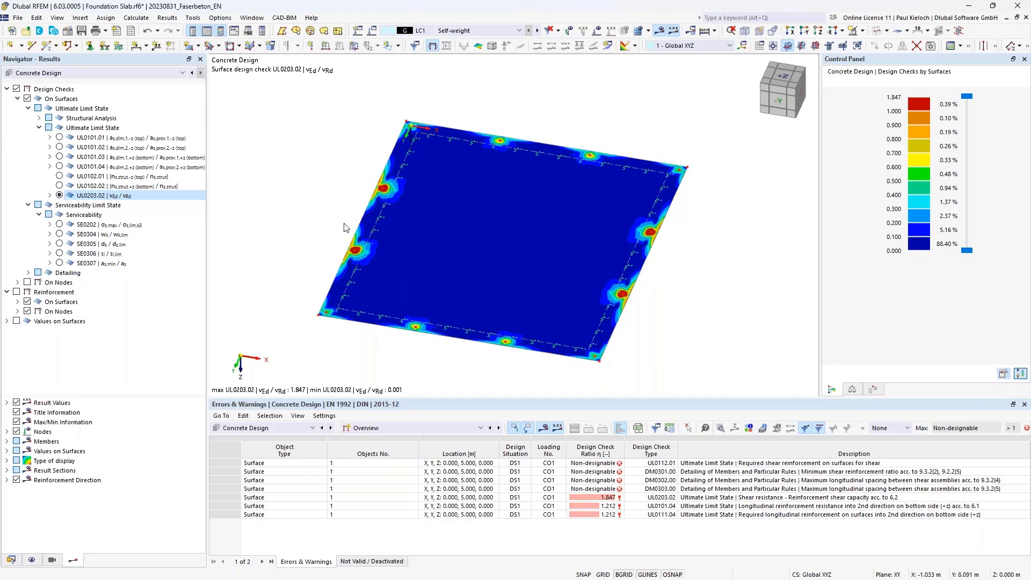
pyautogui.click(50, 195)
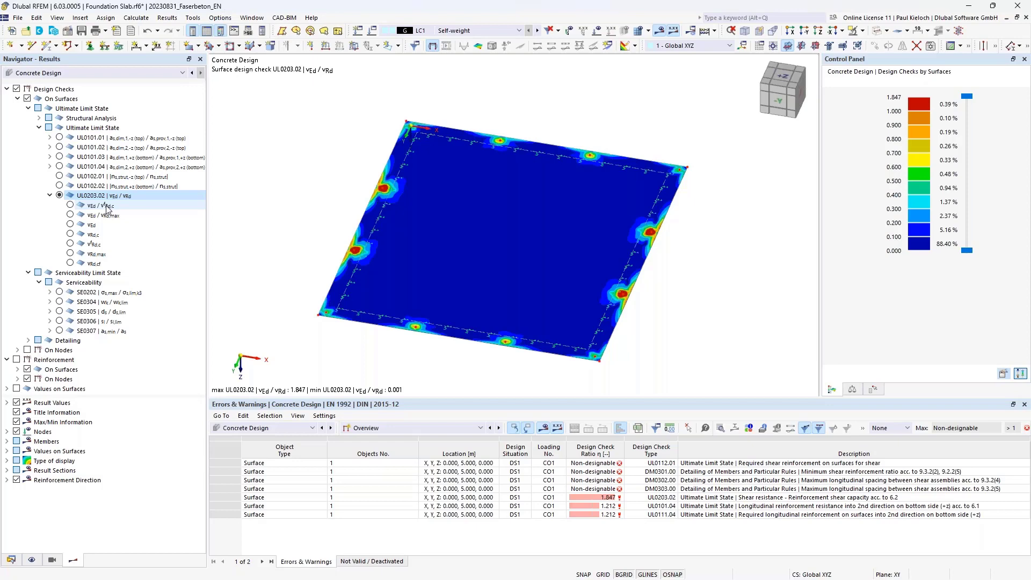
pyautogui.click(71, 244)
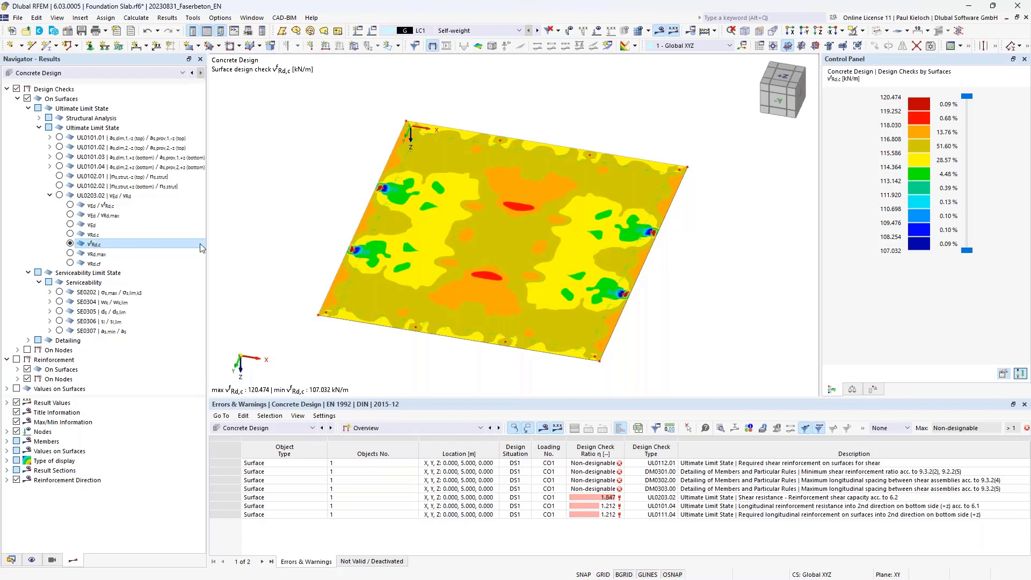
pyautogui.click(71, 235)
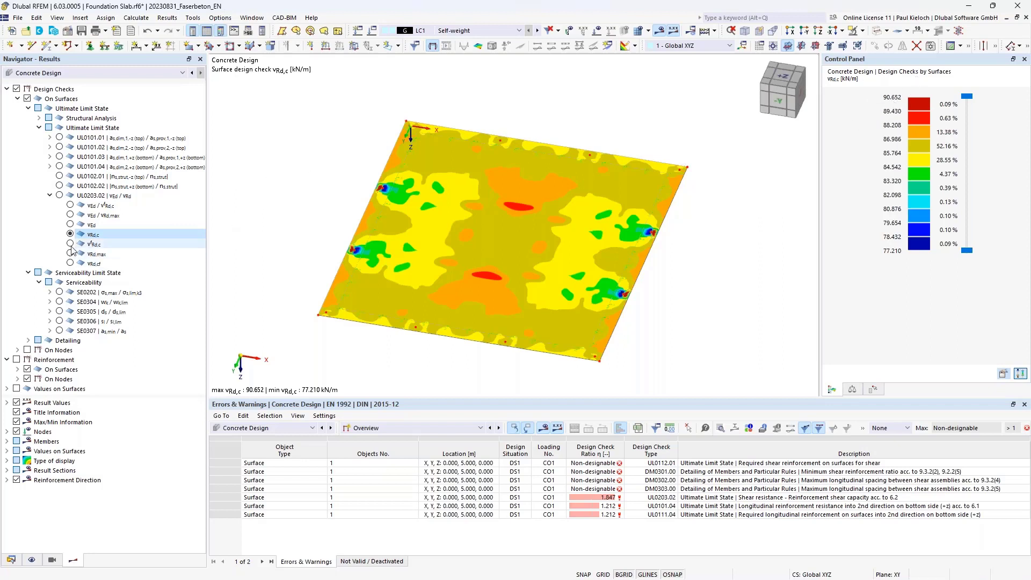
pyautogui.click(70, 244)
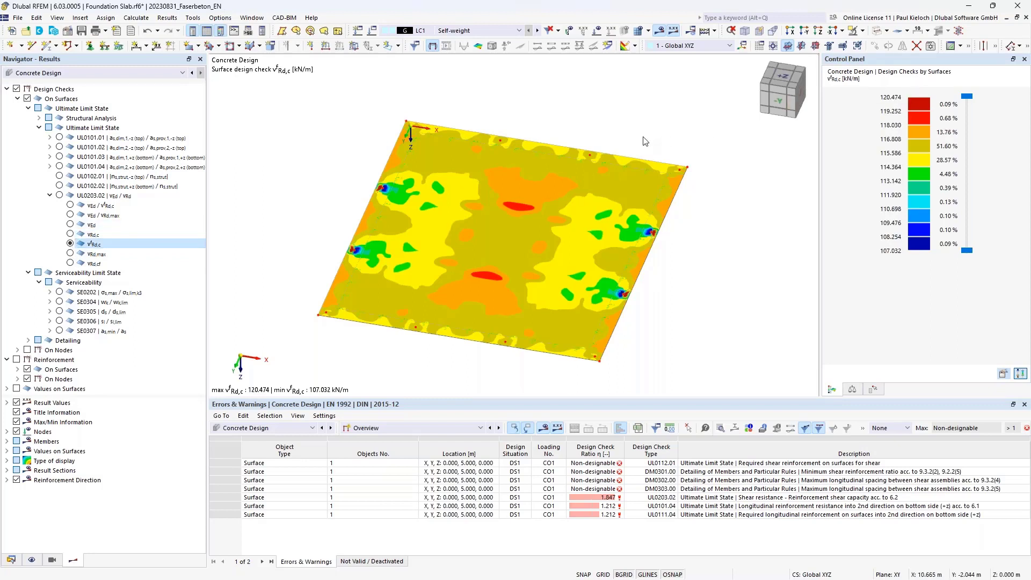
pyautogui.click(59, 195)
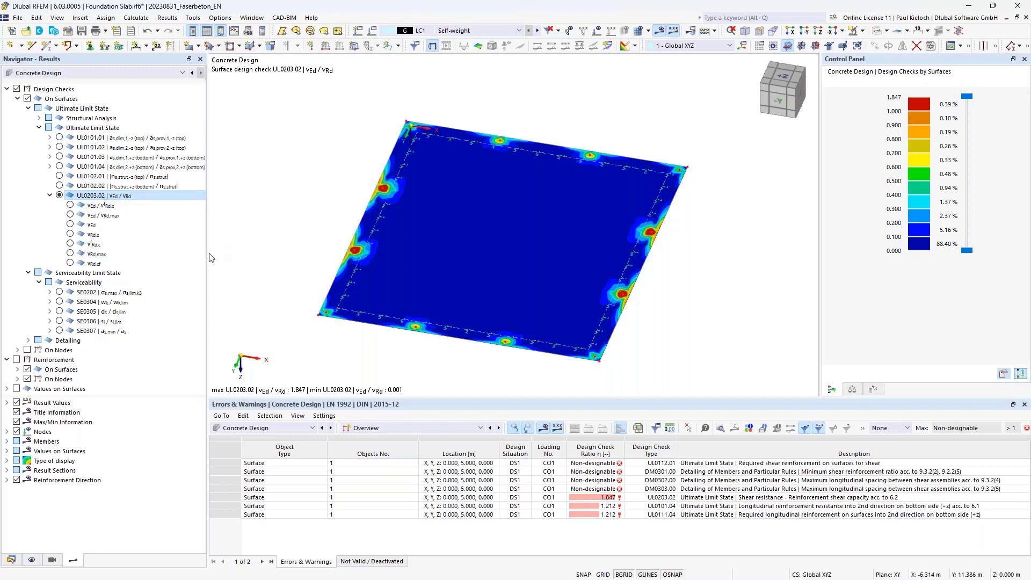
pyautogui.click(50, 195)
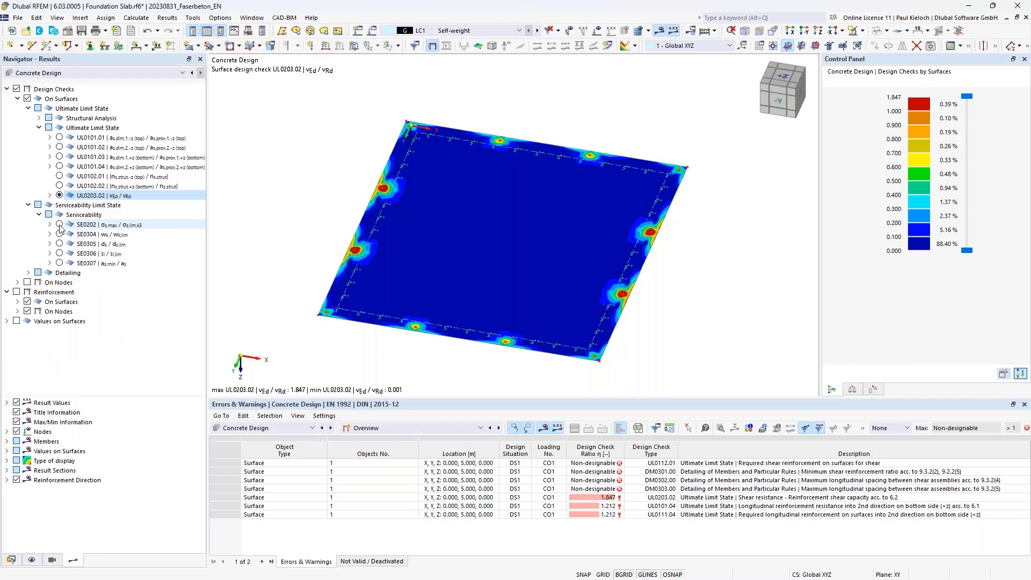
# Step: View the serviceability checks on the slab one after another: SE0202, SE0304, SE0305 and SE0306
pyautogui.click(59, 225)
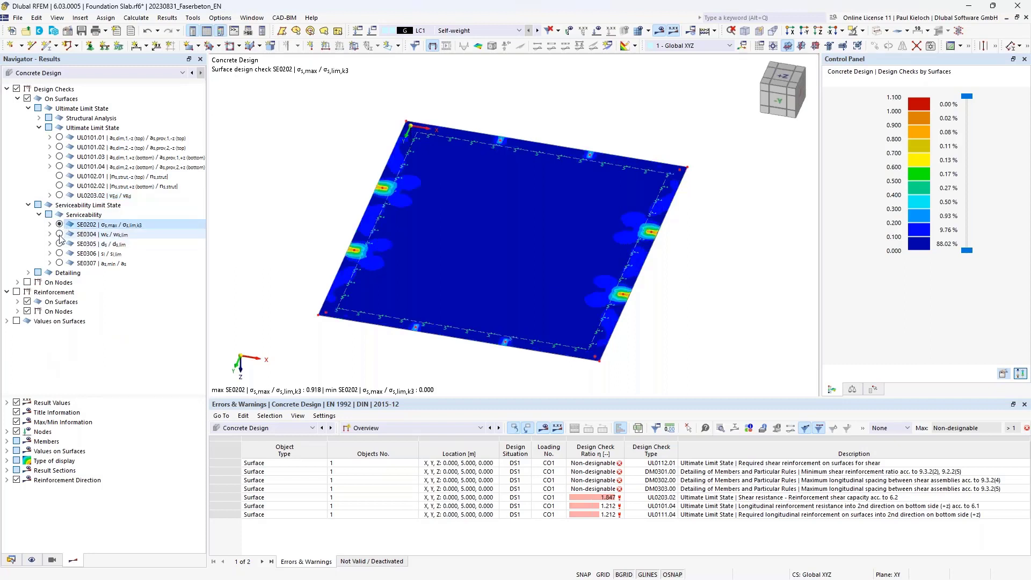
pyautogui.click(62, 236)
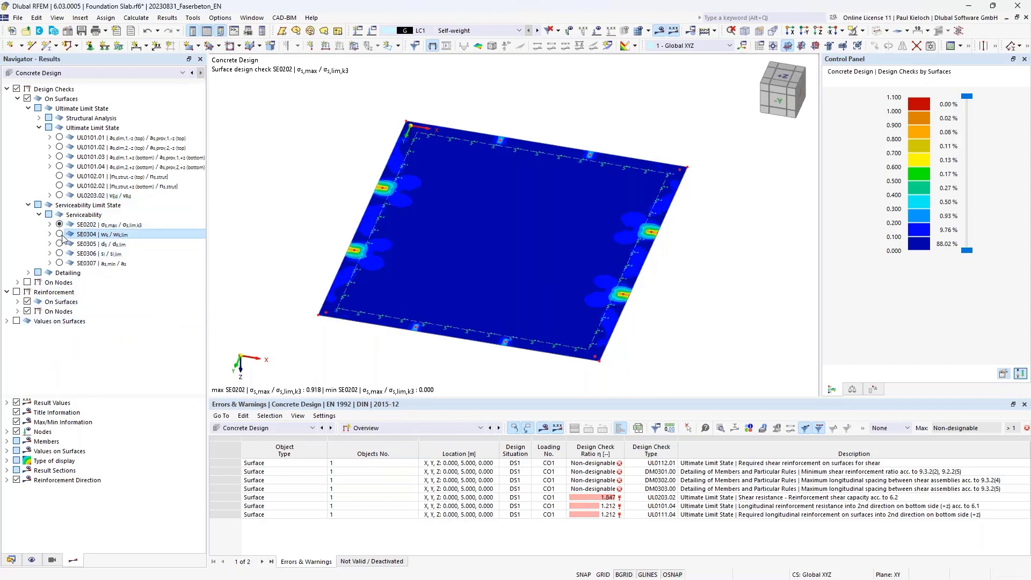
pyautogui.click(60, 244)
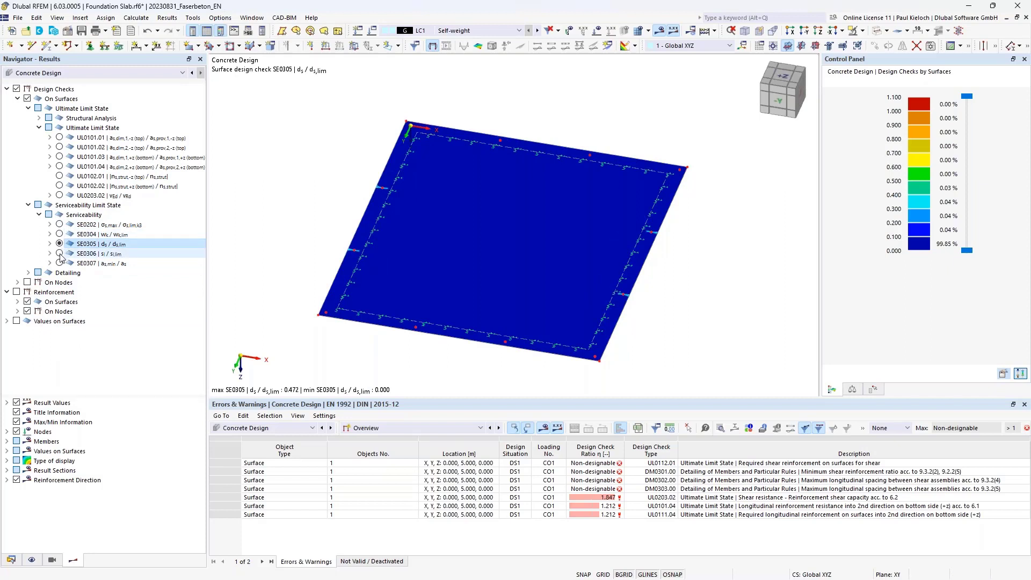
pyautogui.click(60, 254)
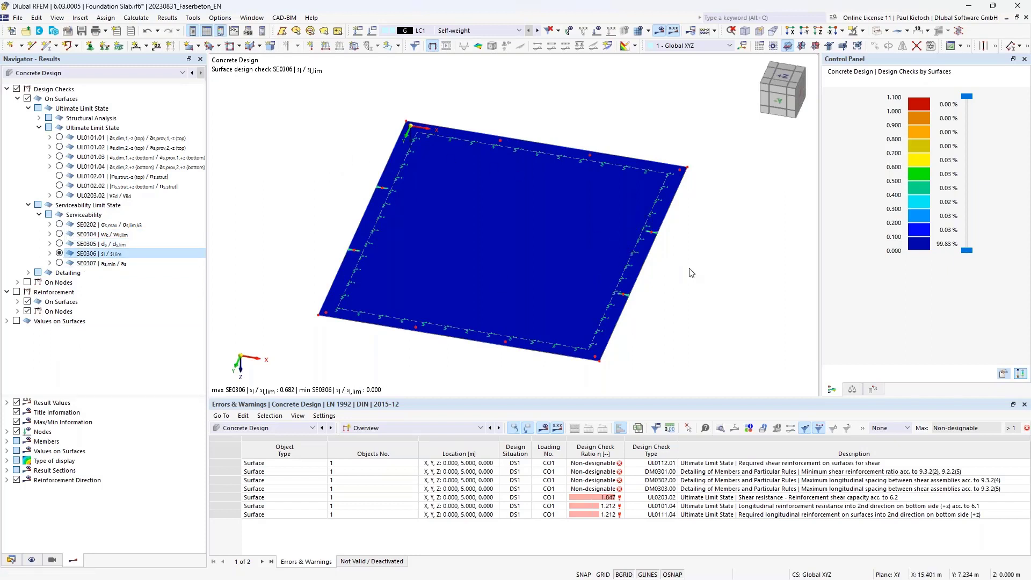
pyautogui.moveTo(666, 257); pyautogui.dragTo(711, 252, button='middle')
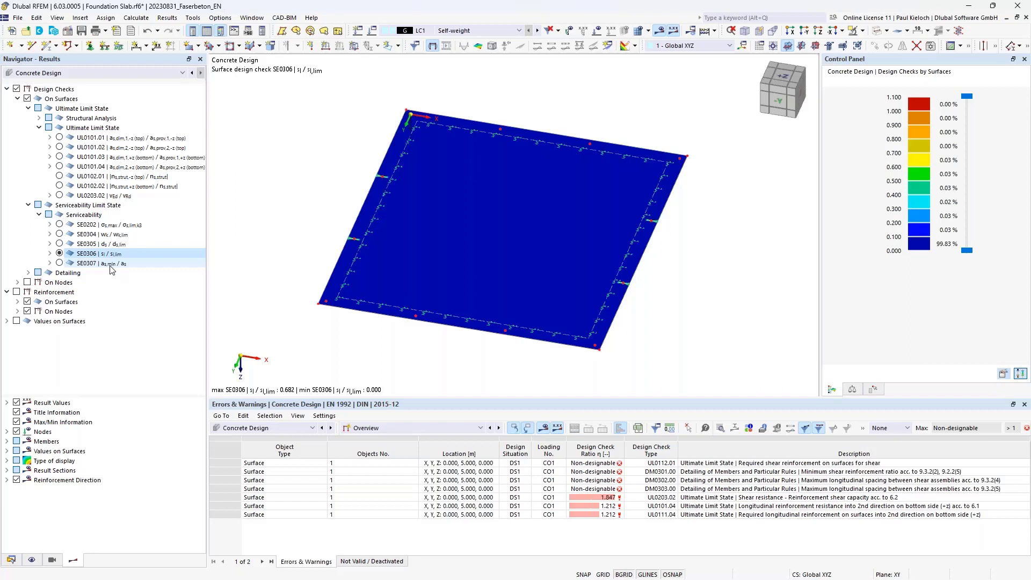
# Step: View the SE0307 minimum reinforcement check on the slab, including its required reinforcement a^f s,min,1,-z (top)
pyautogui.click(59, 263)
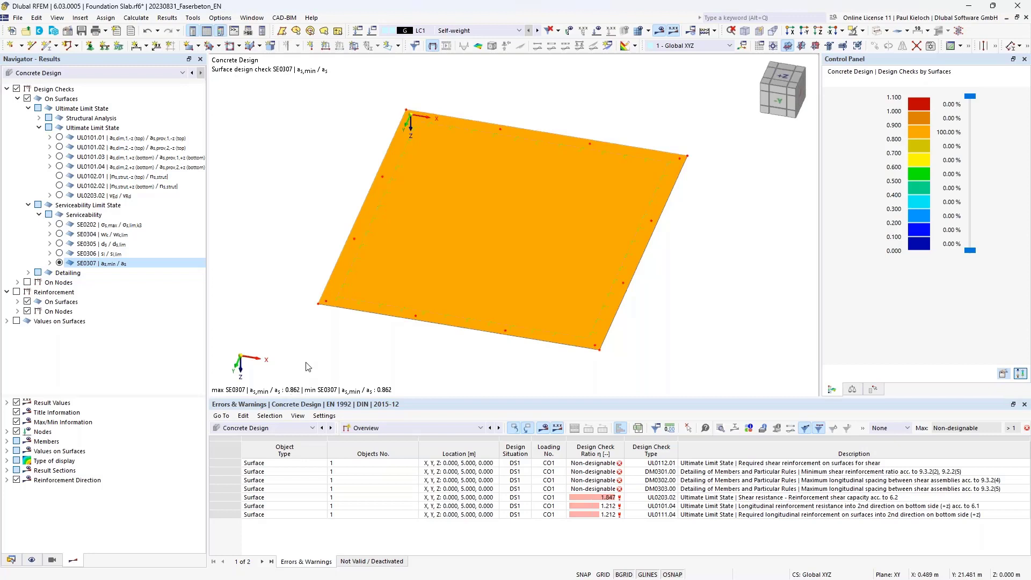
pyautogui.click(50, 263)
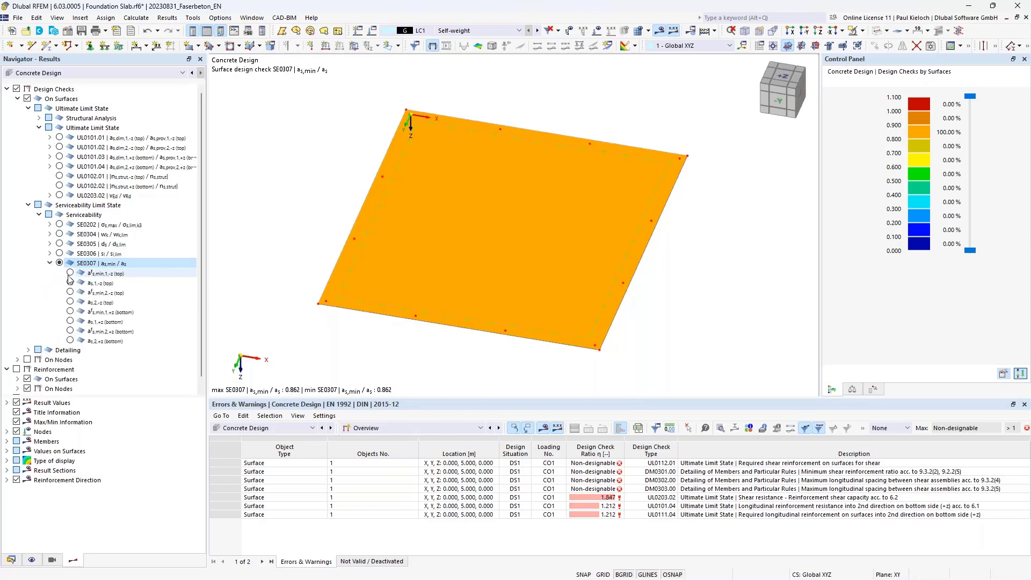
pyautogui.click(70, 273)
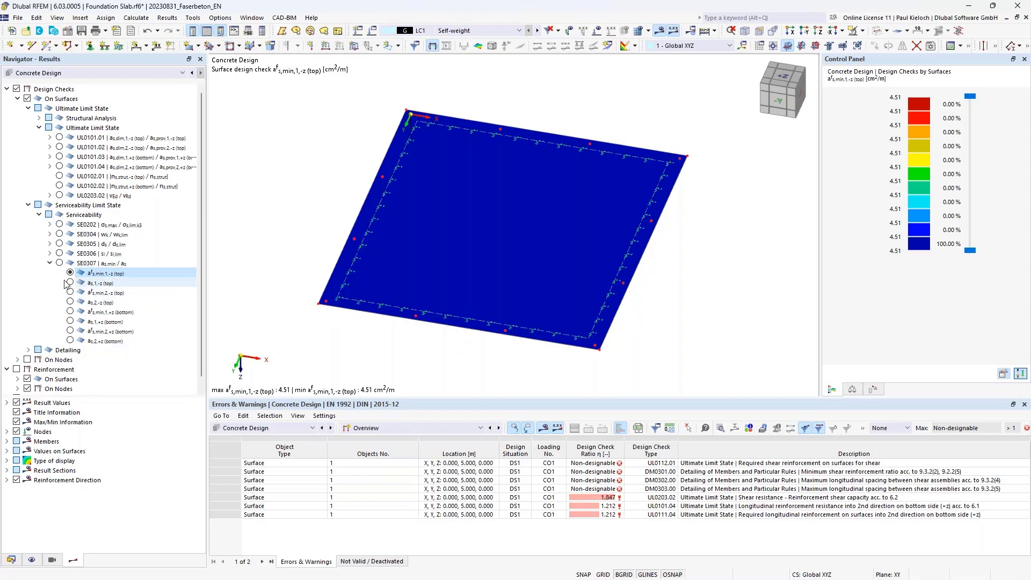
pyautogui.click(50, 263)
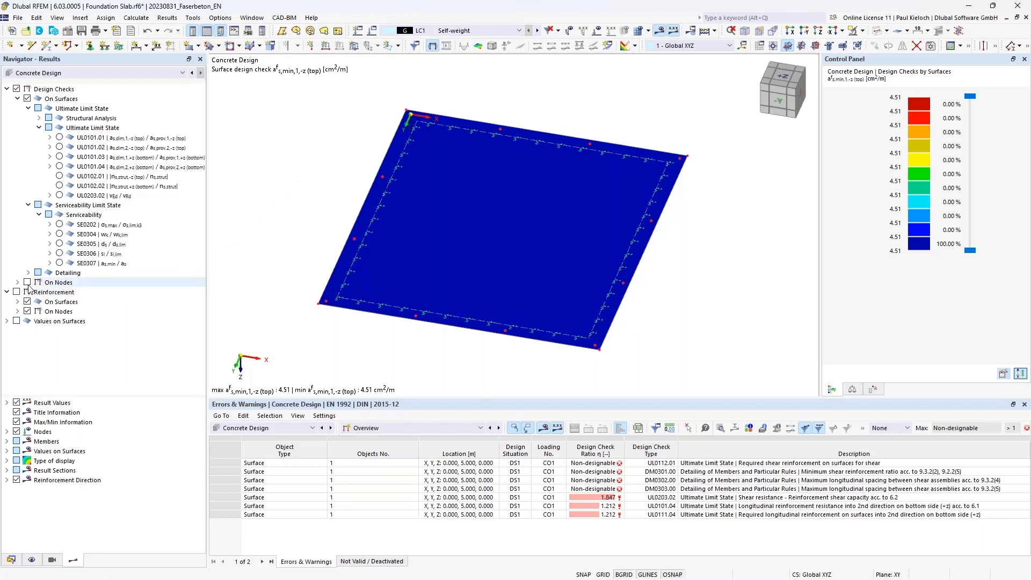
# Step: Show the design checks on nodes instead of those on surfaces, and list the component values of the UL0400 punching check
pyautogui.click(27, 98)
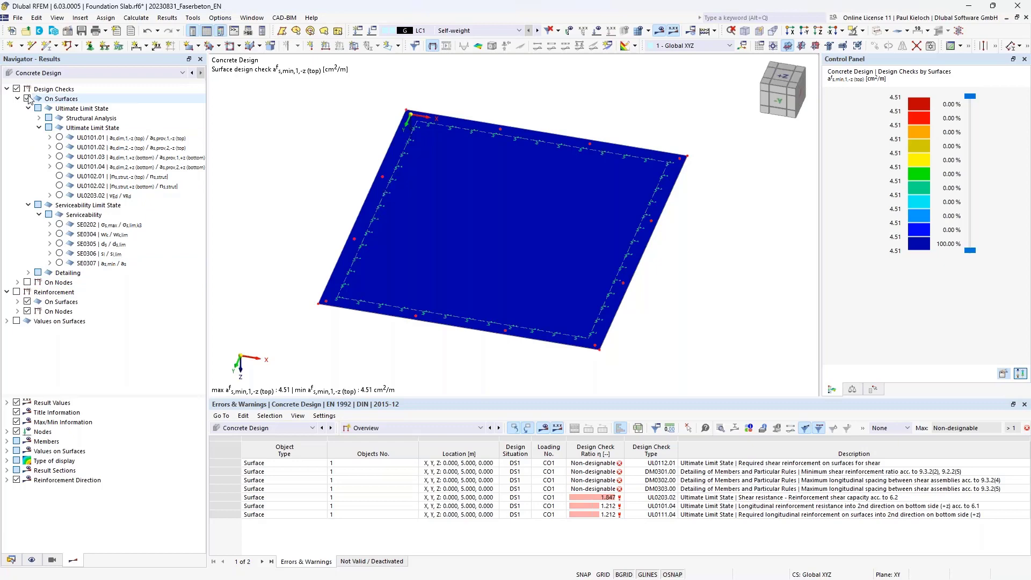
pyautogui.click(27, 282)
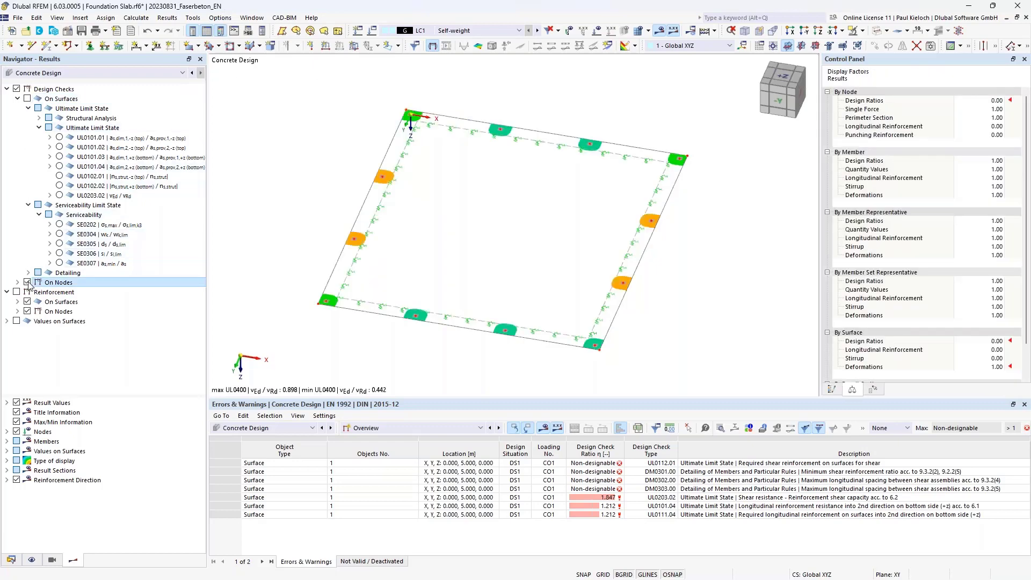
pyautogui.click(18, 282)
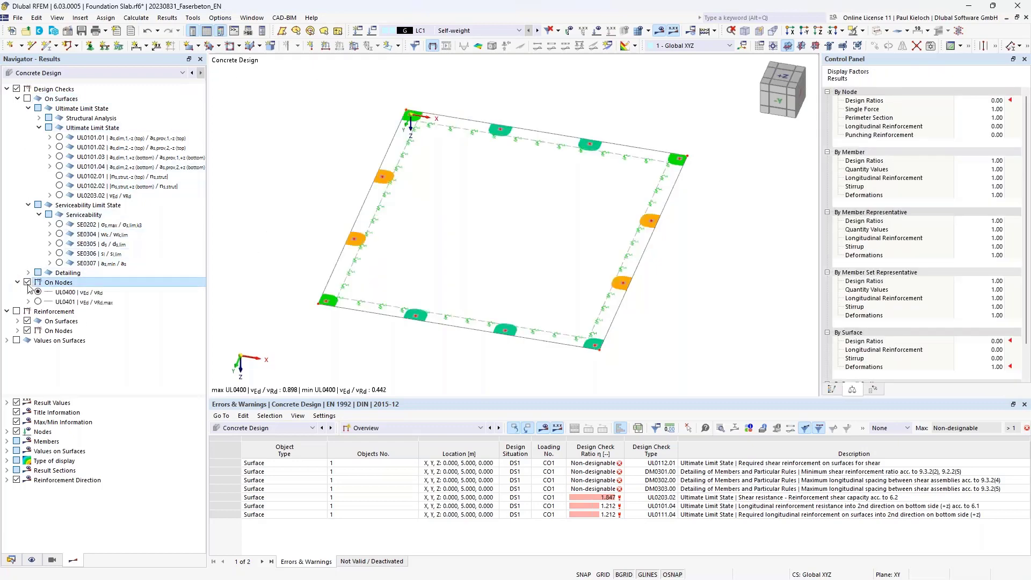
pyautogui.click(28, 293)
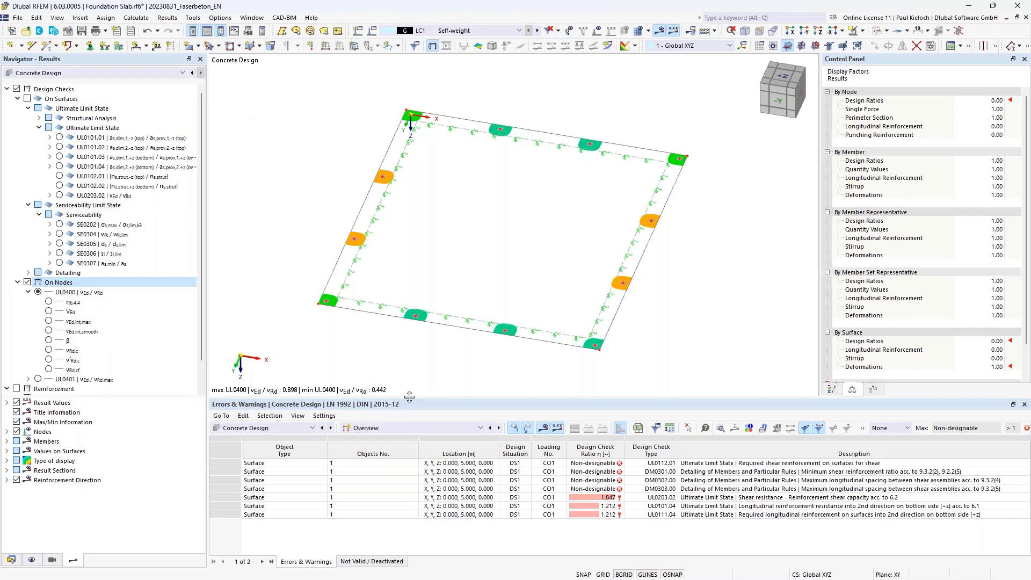
# Step: Enlarge the results table and show the design ratios on surfaces in it
pyautogui.moveTo(409, 396); pyautogui.dragTo(416, 360)
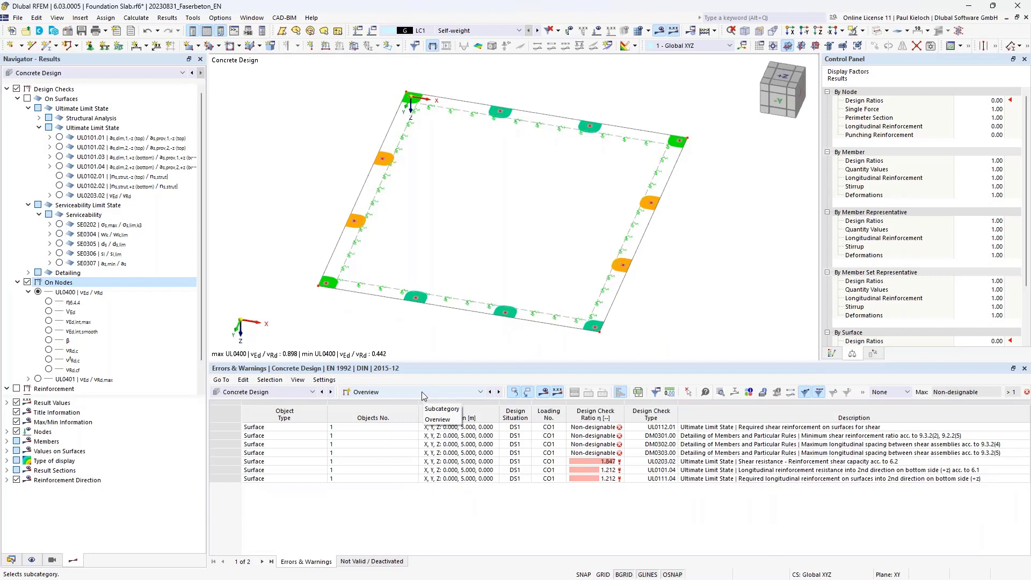
pyautogui.click(424, 392)
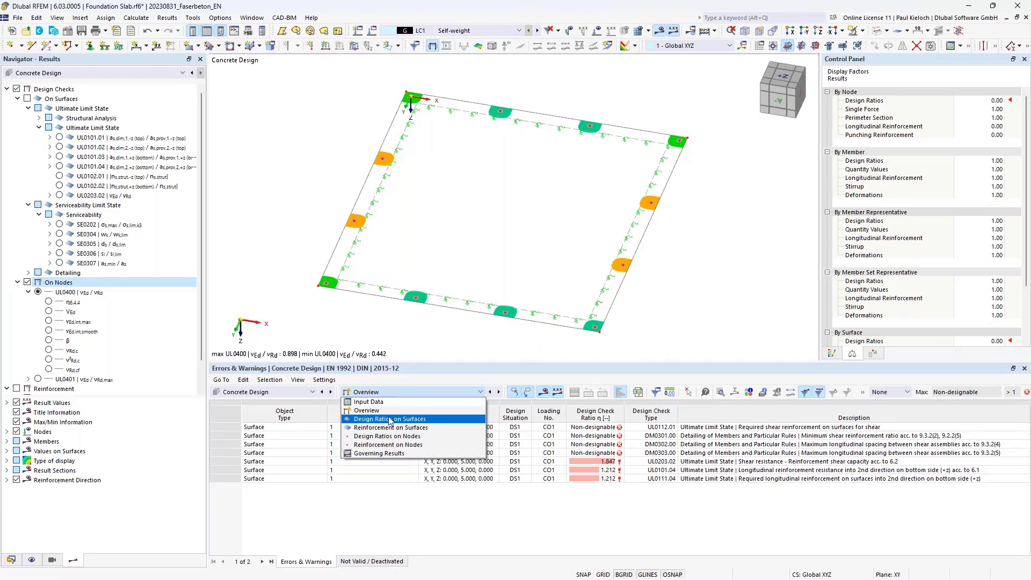
pyautogui.click(411, 420)
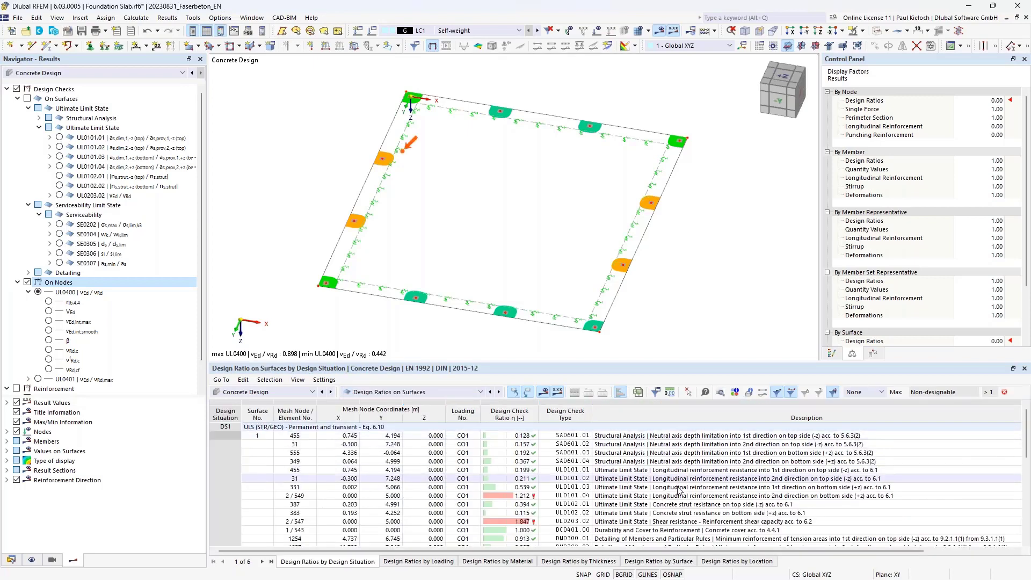
# Step: Examine the design check details and formulas of the UL0203.02 shear resistance check, including the fiber effect
pyautogui.click(672, 525)
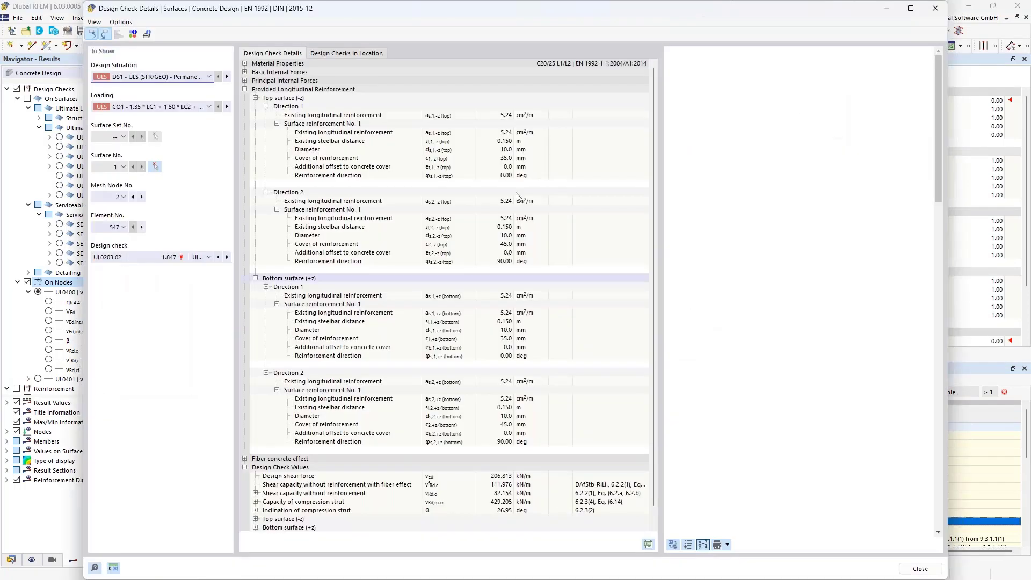
pyautogui.click(245, 89)
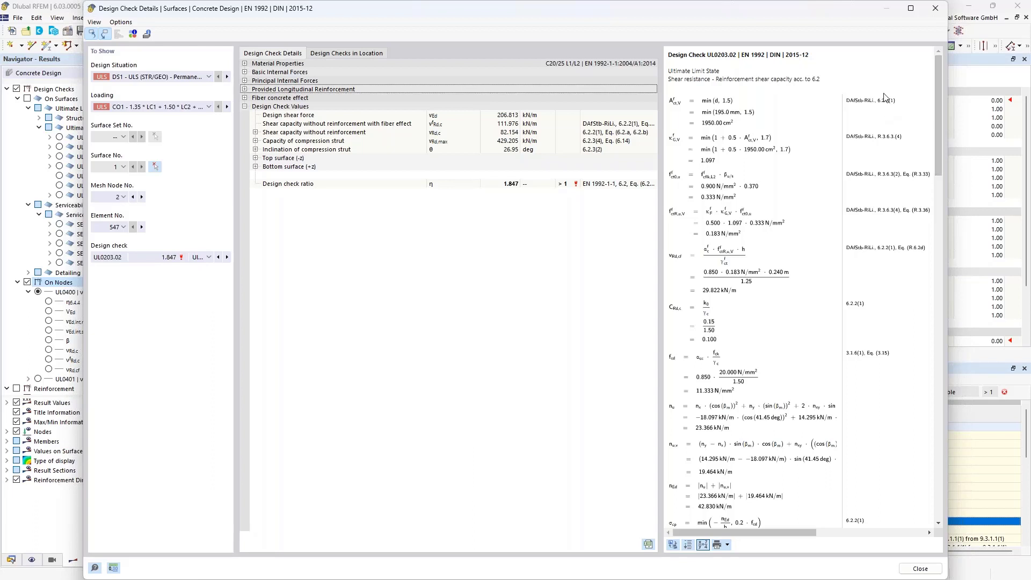
pyautogui.moveTo(935, 98); pyautogui.dragTo(919, 318)
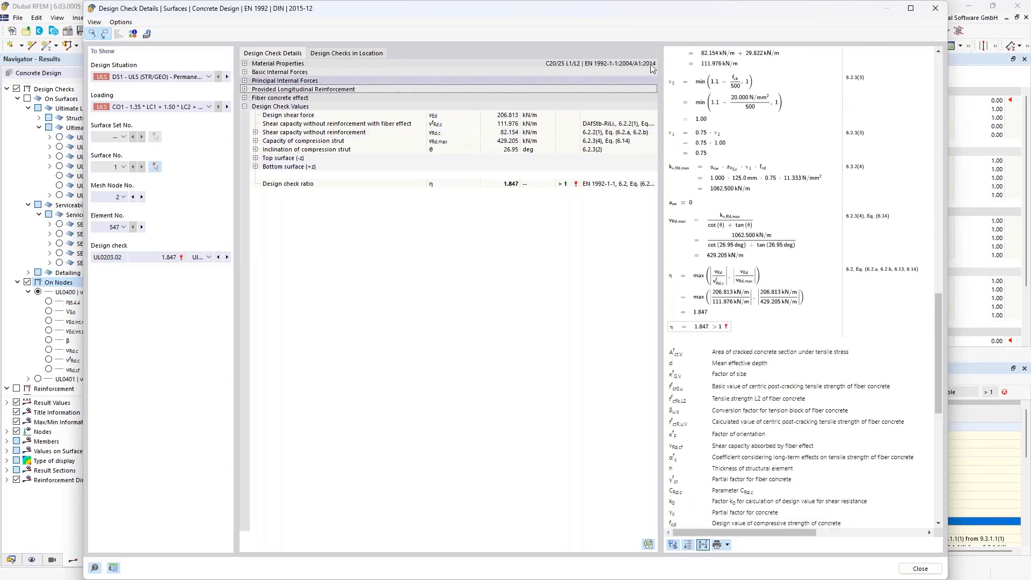
pyautogui.click(939, 14)
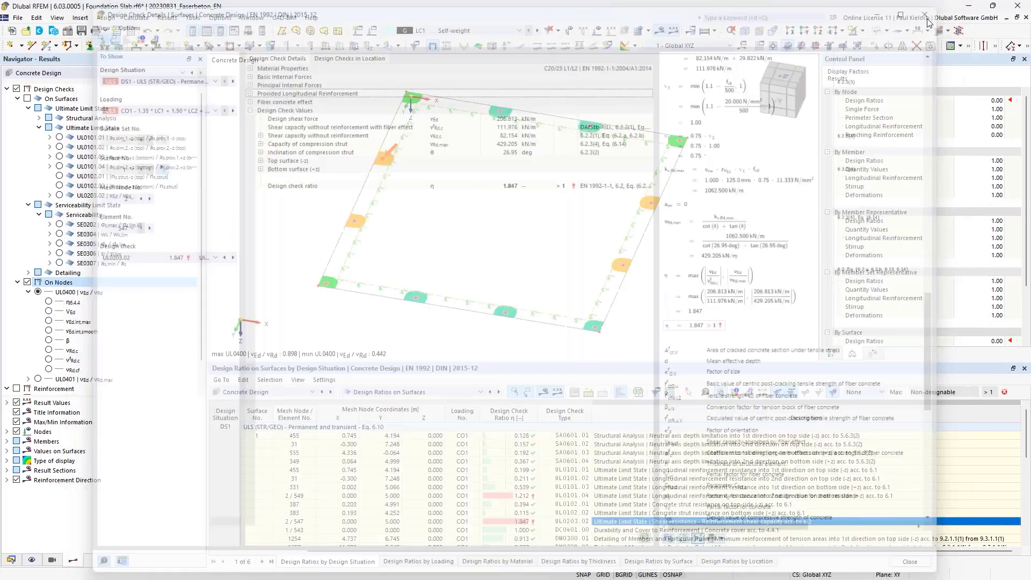
pyautogui.scroll(-5, 685, 462)
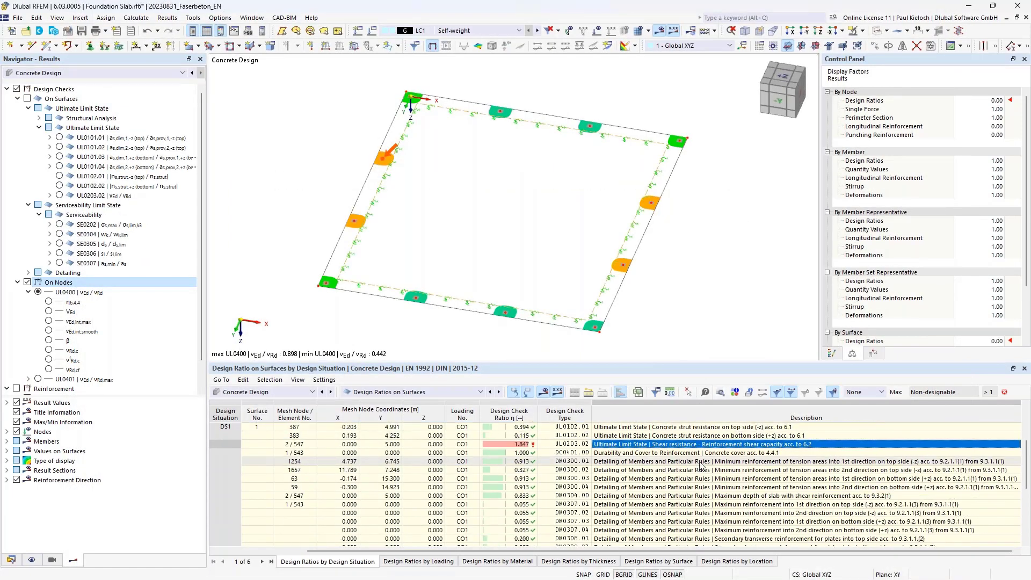
pyautogui.scroll(2, 750, 474)
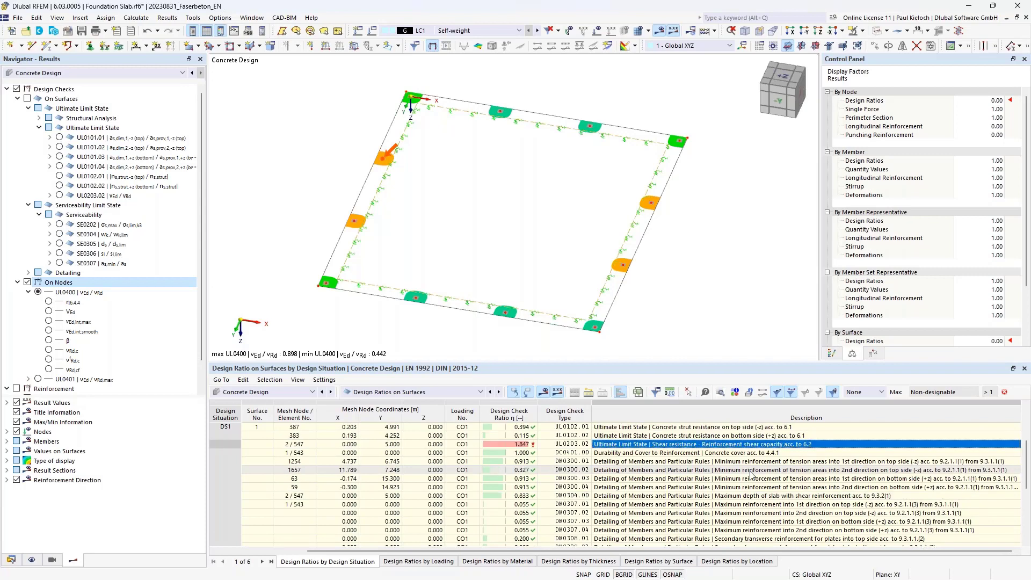
# Step: List the design ratios by surface and examine the design check details and formulas of the SE0307 minimum reinforcement area check
pyautogui.click(682, 561)
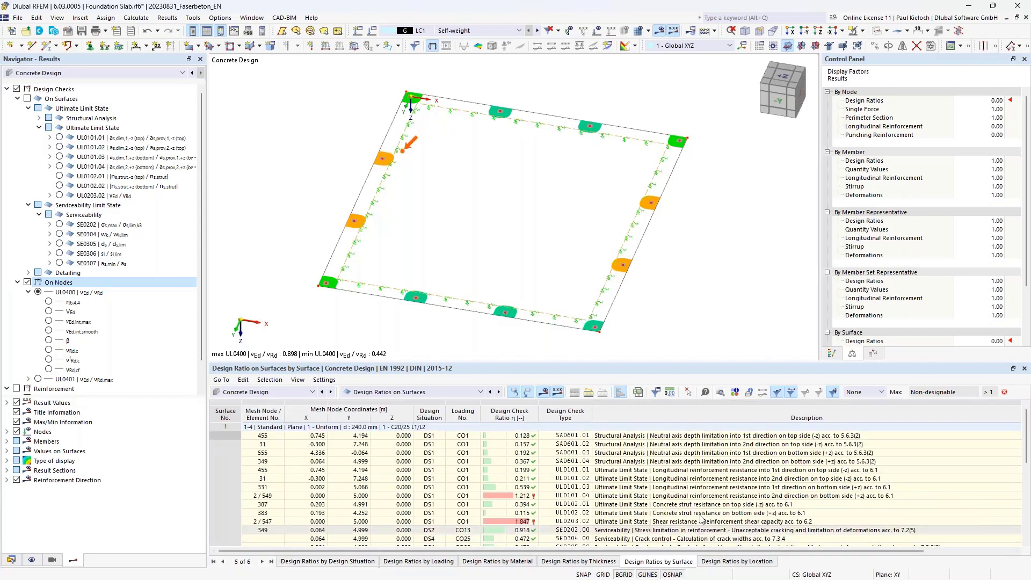
pyautogui.scroll(-2, 736, 485)
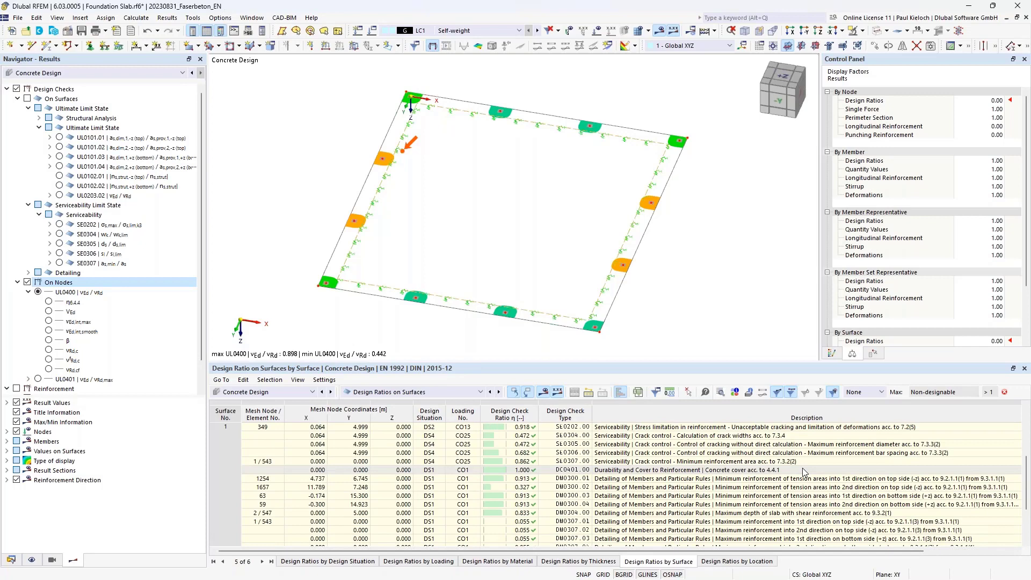
pyautogui.click(808, 462)
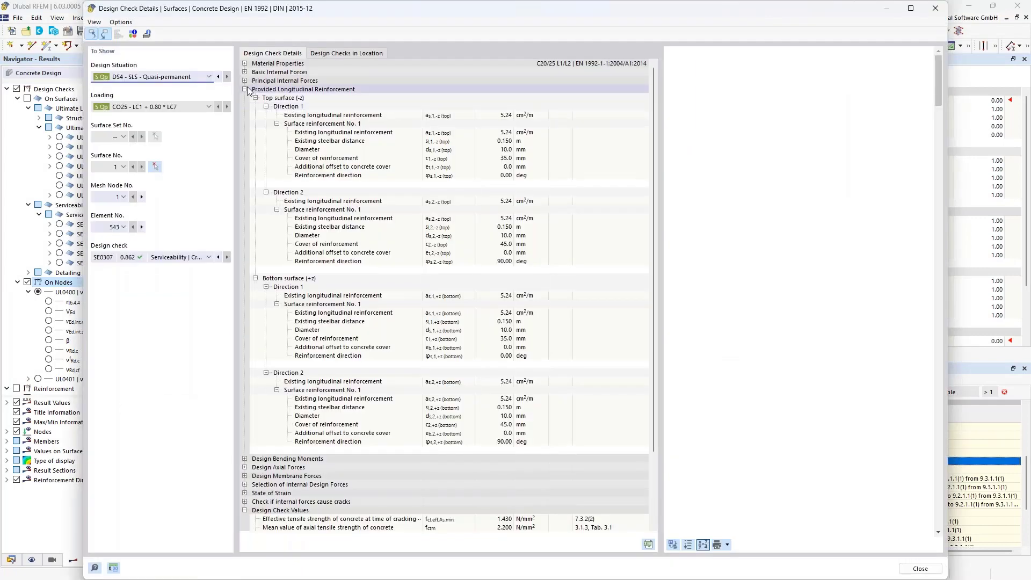
pyautogui.click(244, 89)
pyautogui.click(244, 90)
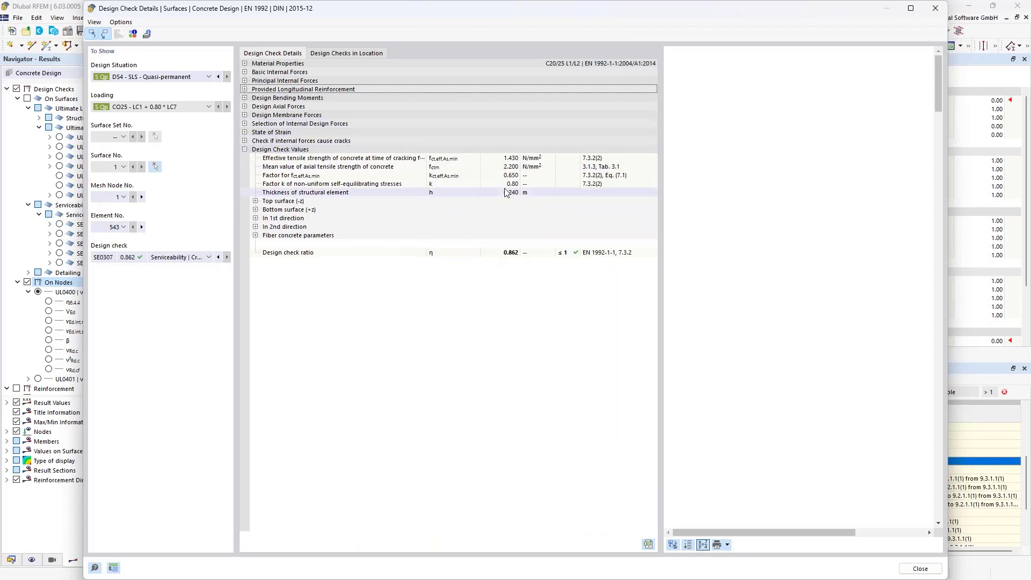
pyautogui.click(502, 252)
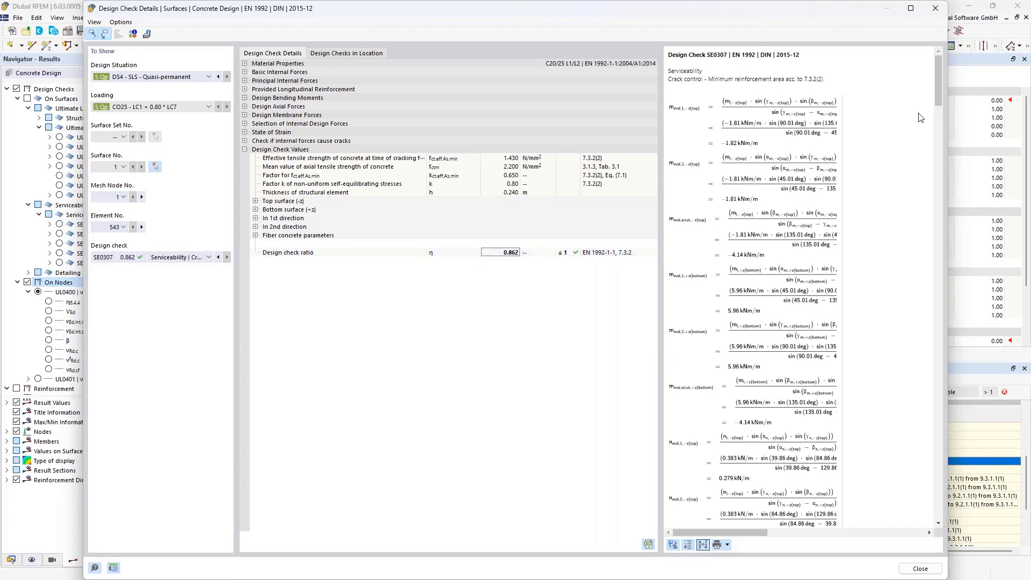
pyautogui.moveTo(938, 81); pyautogui.dragTo(946, 331)
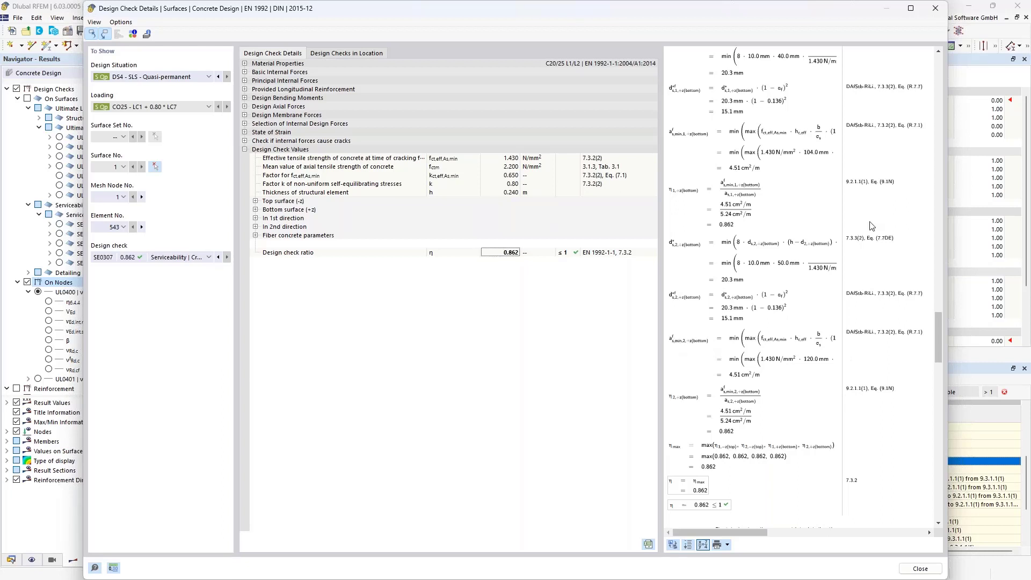
pyautogui.click(941, 14)
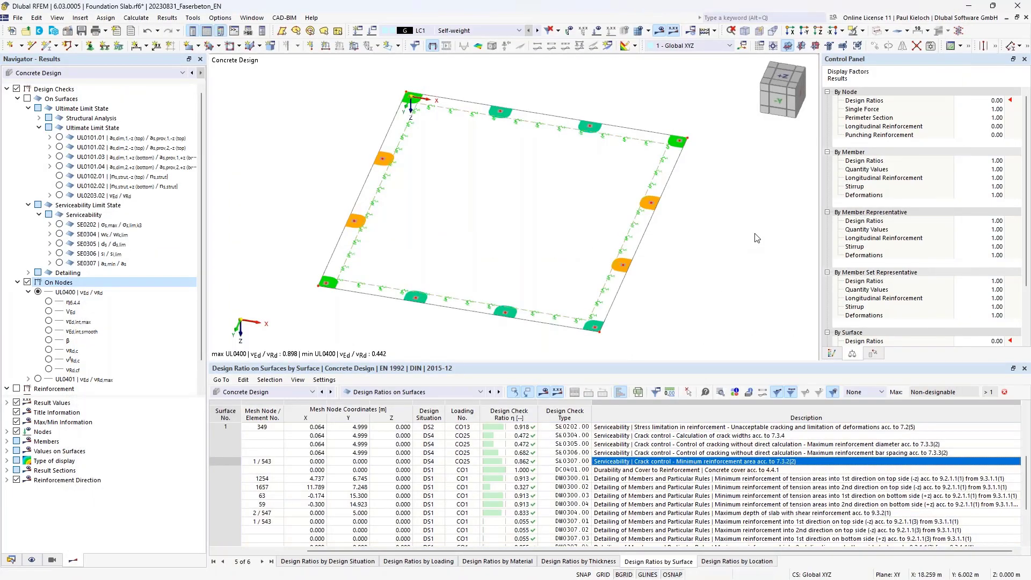
# Step: Draw a single line 15.600 m long across the slab between the midpoints of its two X-direction edges, ending at X 6.500, Y -0.300
pyautogui.moveTo(736, 282)
pyautogui.keyDown('ctrl'); pyautogui.mouseDown(button='middle')
pyautogui.moveTo(724, 262)
pyautogui.moveTo(731, 267)
pyautogui.mouseUp(button='middle'); pyautogui.keyUp('ctrl')
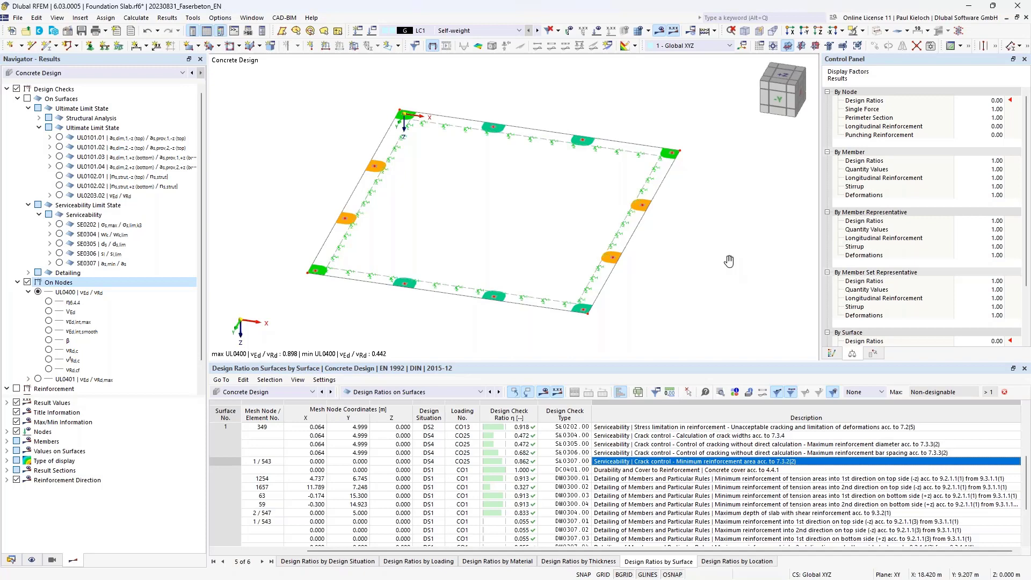
pyautogui.moveTo(731, 267); pyautogui.dragTo(730, 254, button='middle')
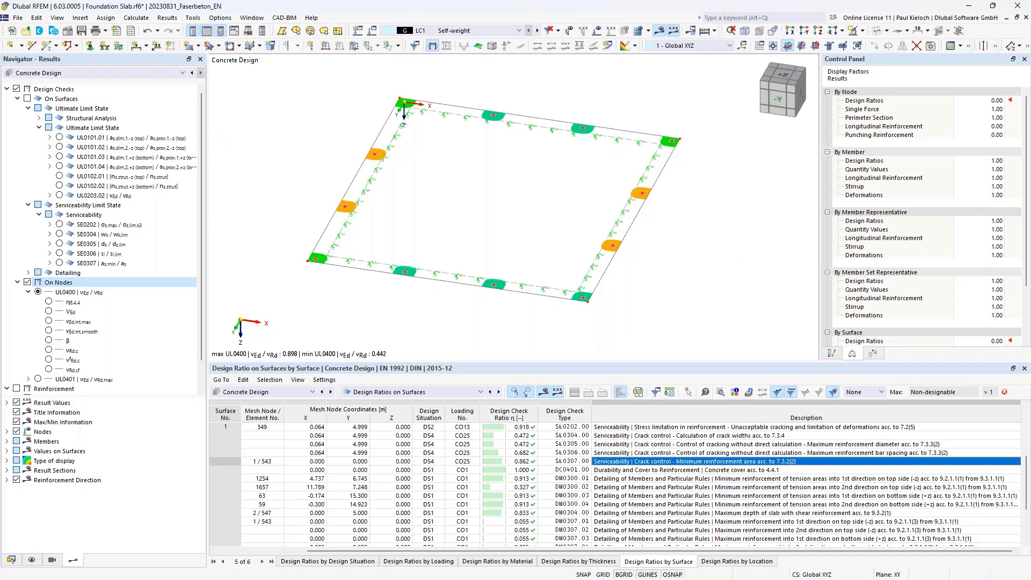
pyautogui.moveTo(208, 130); pyautogui.dragTo(229, 126)
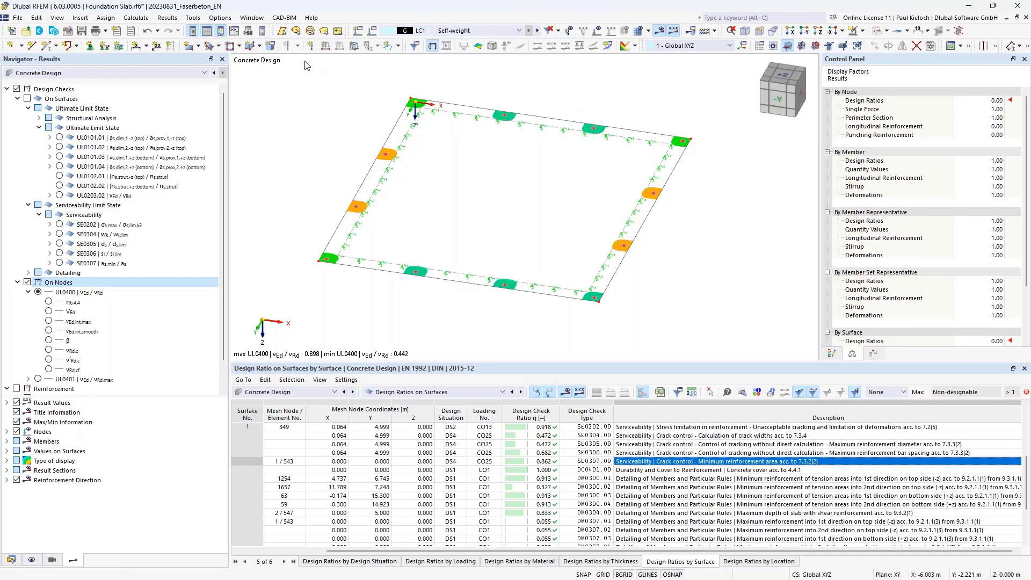
pyautogui.click(32, 45)
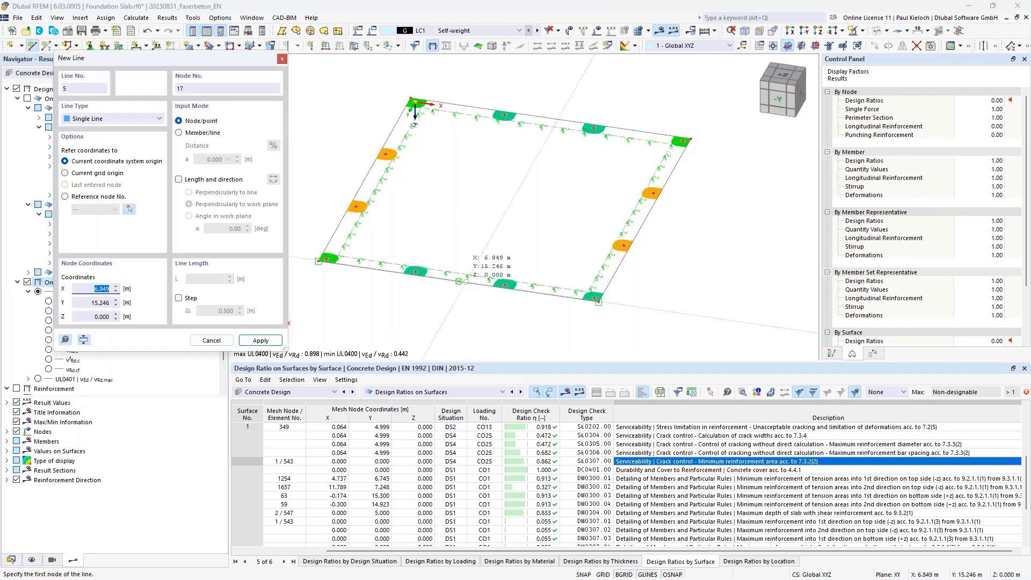
pyautogui.click(458, 282)
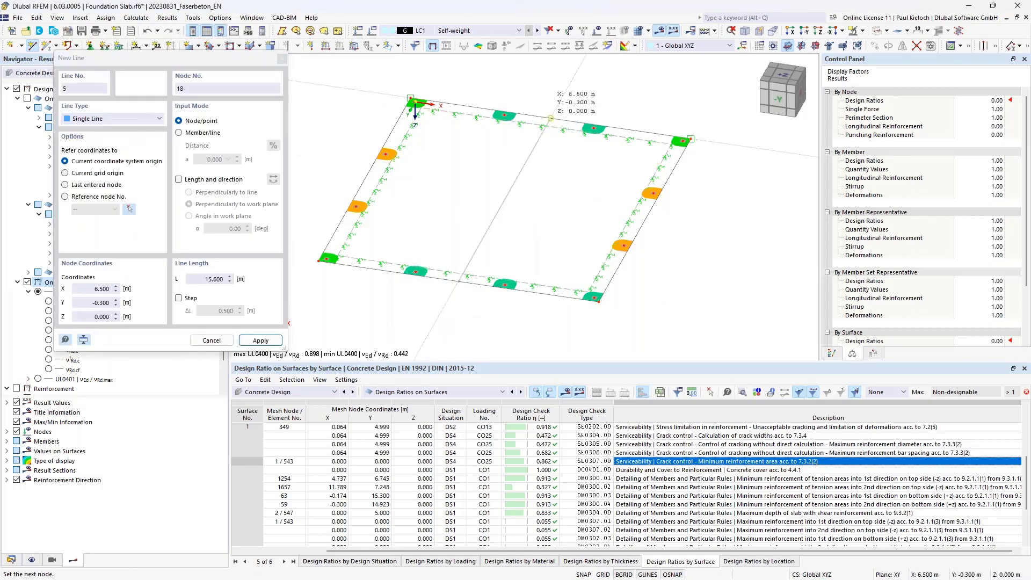
pyautogui.click(551, 117)
pyautogui.click(552, 338)
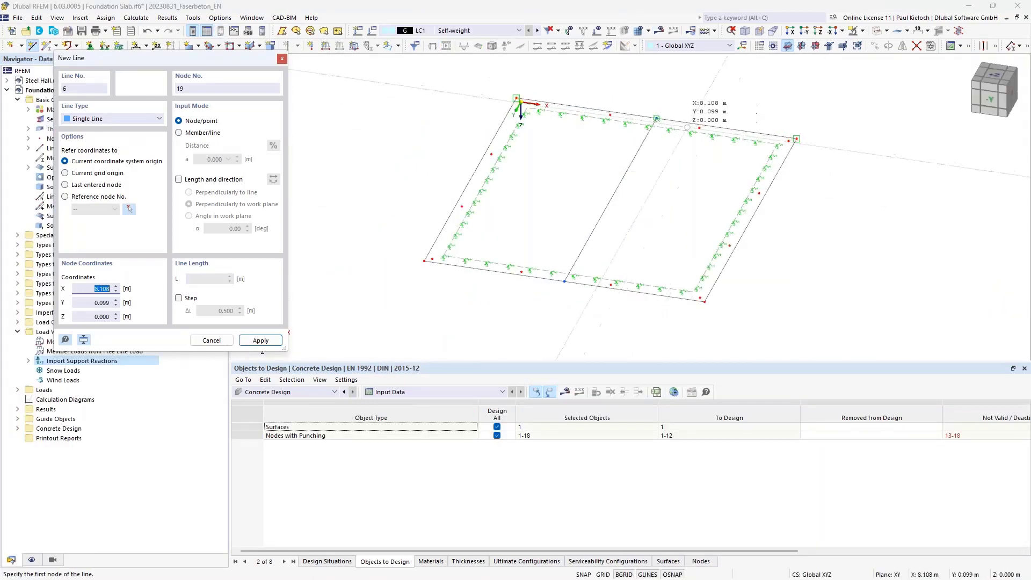
pyautogui.press('Escape')
# Step: Divide slab surface No. 1 with its intersecting line and turn on the object numbering
pyautogui.rightClick(639, 128)
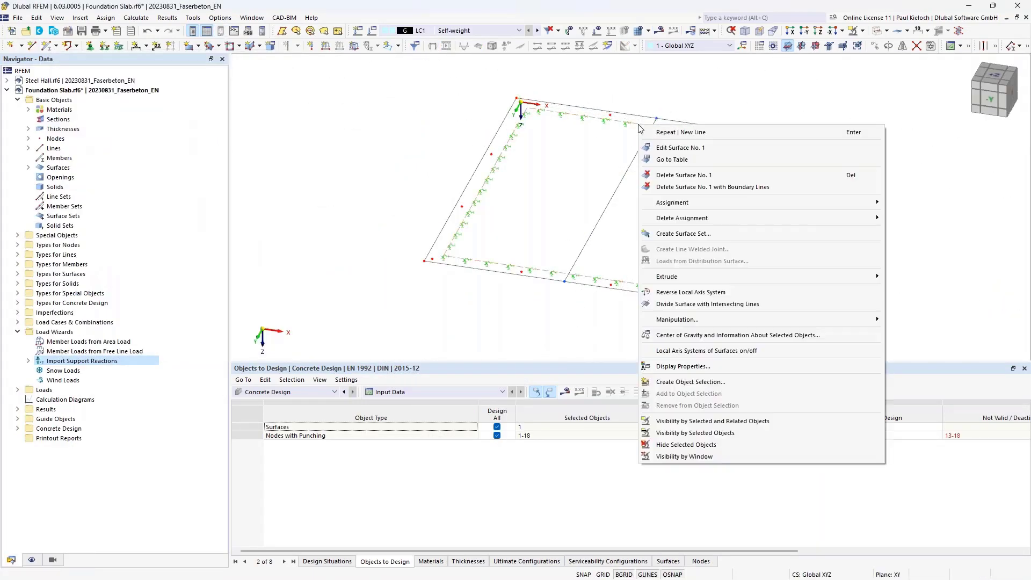
pyautogui.click(698, 304)
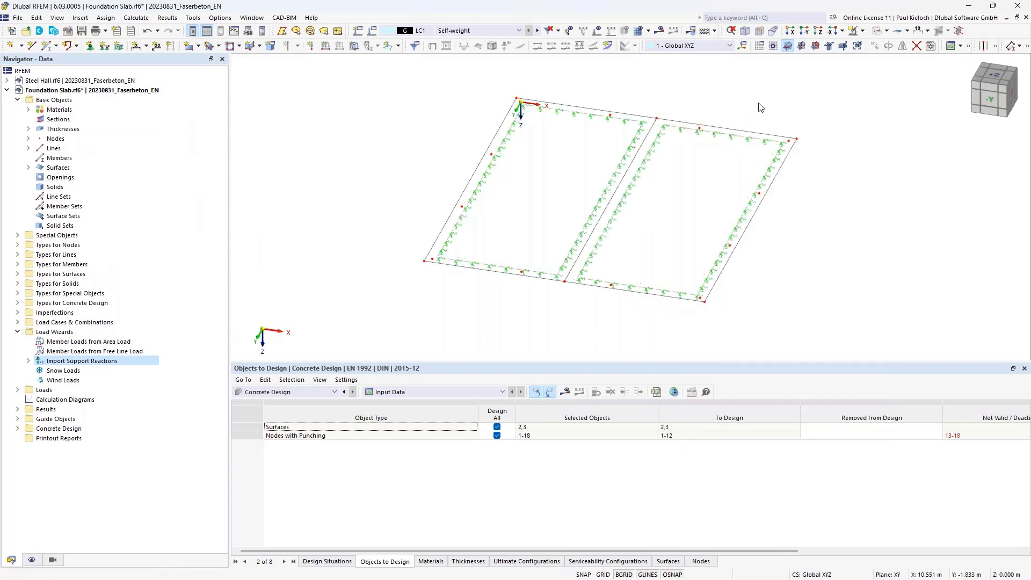
pyautogui.moveTo(773, 102); pyautogui.dragTo(676, 92, button='middle')
pyautogui.rightClick(768, 114)
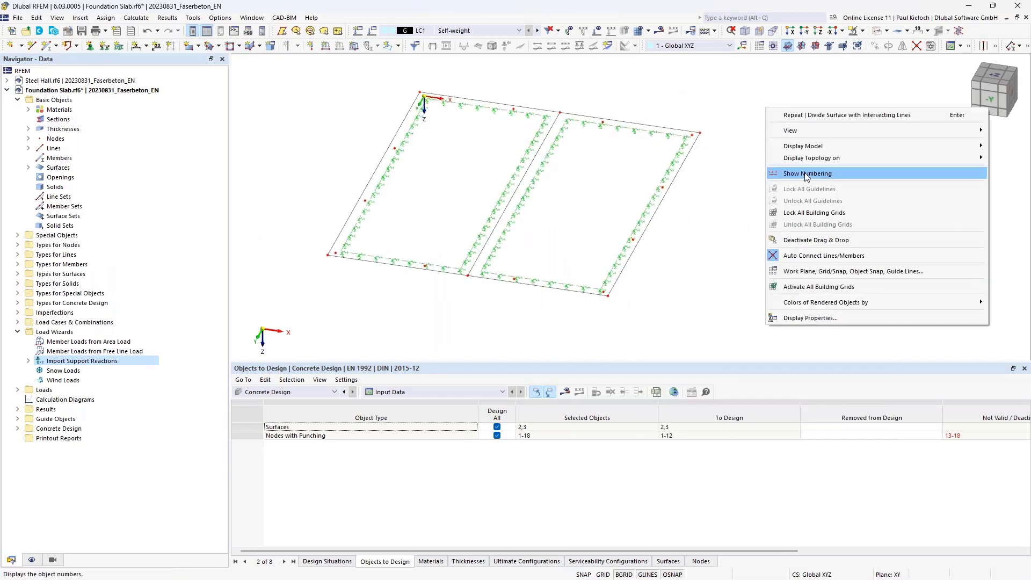
pyautogui.click(805, 175)
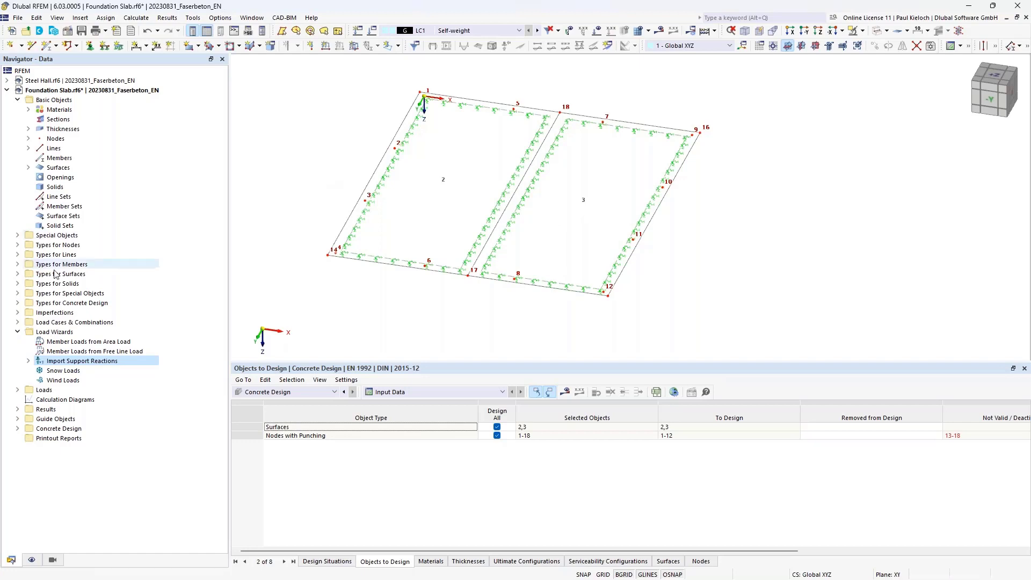
# Step: Assign surface results adjustments 1 to 6 to surface No. 2
pyautogui.click(18, 236)
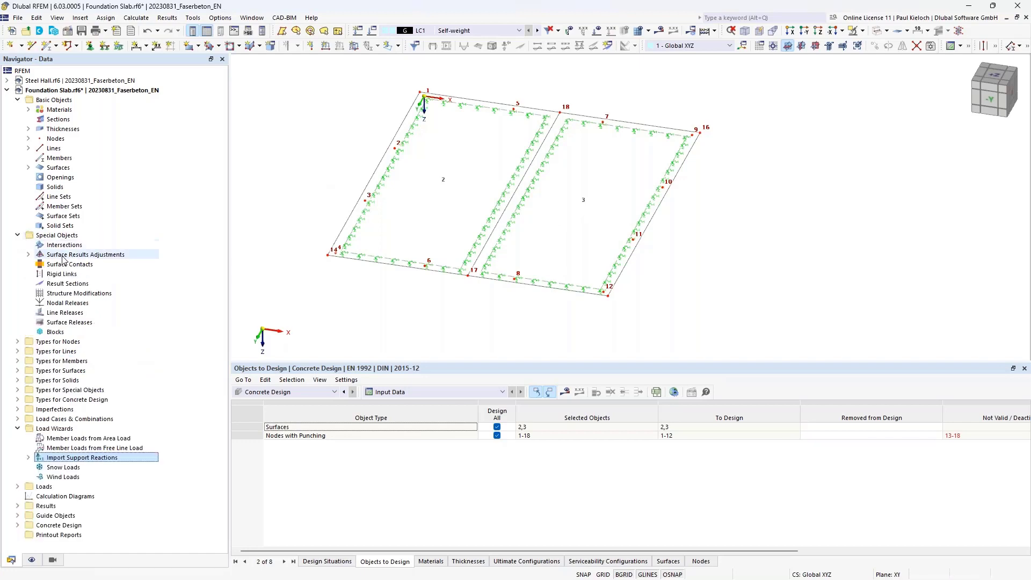
pyautogui.click(63, 256)
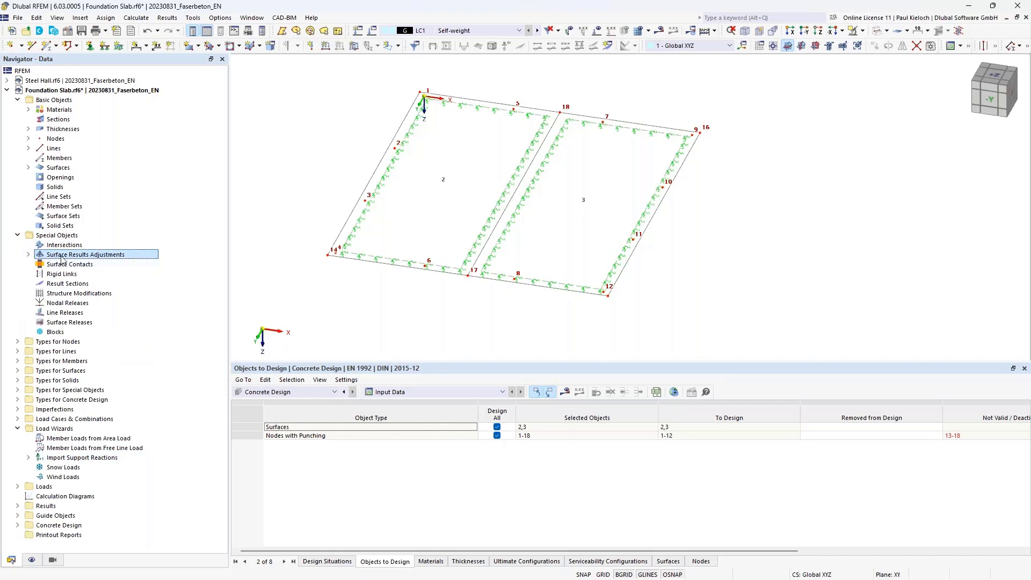
pyautogui.click(29, 255)
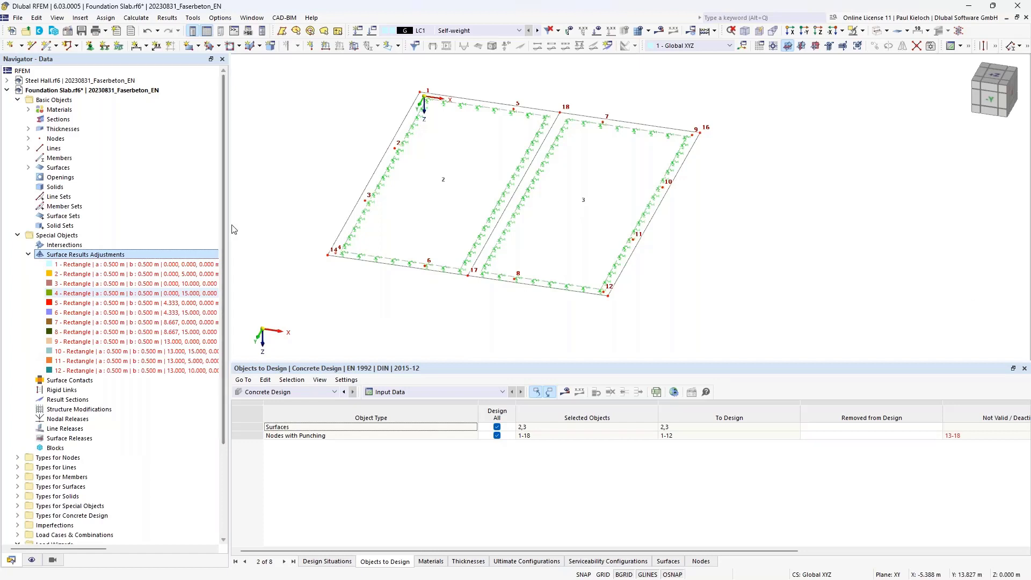
pyautogui.moveTo(227, 221); pyautogui.dragTo(302, 216)
pyautogui.click(161, 264)
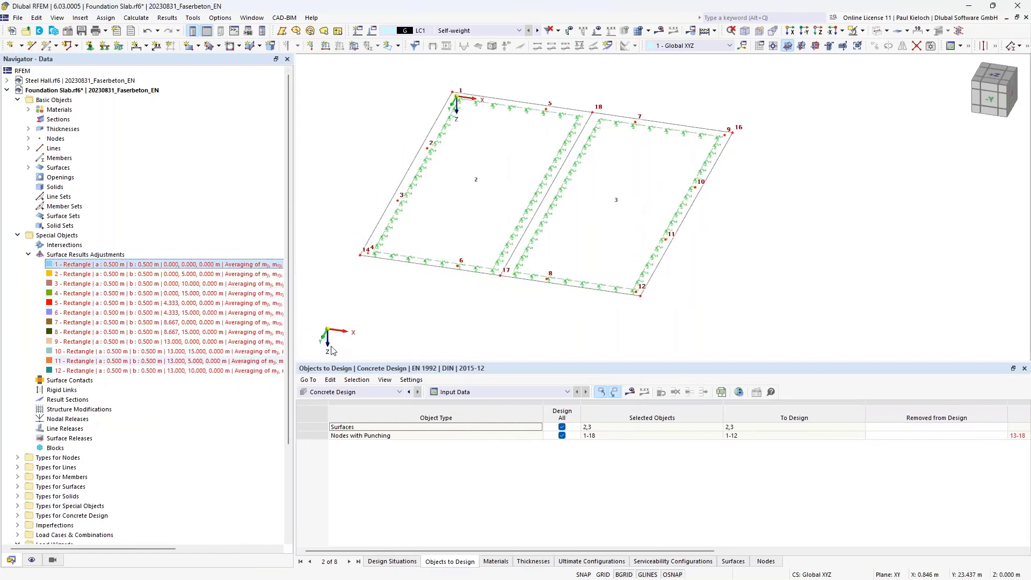
pyautogui.keyDown('shift'); pyautogui.click(96, 317); pyautogui.keyUp('shift')
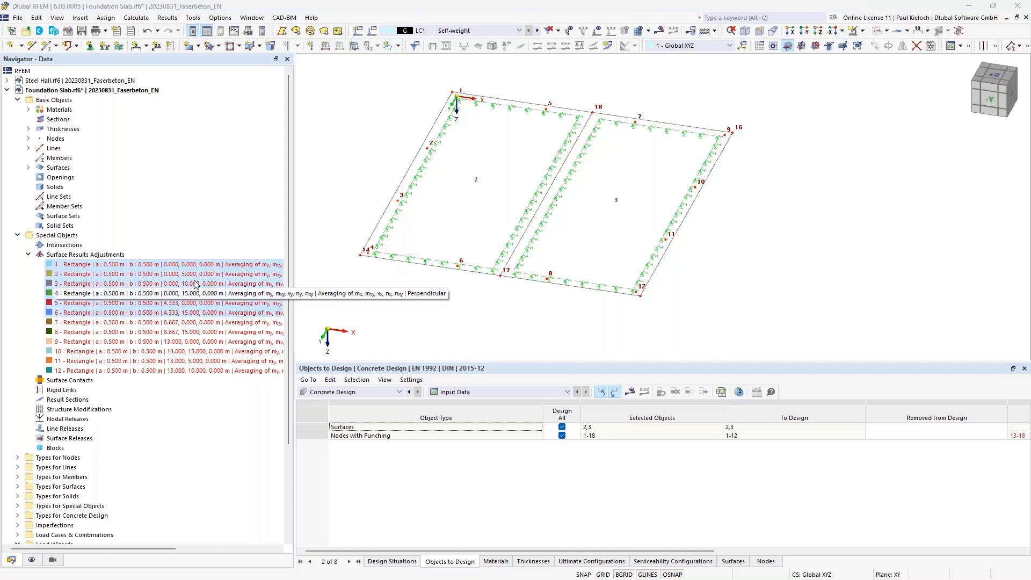
pyautogui.rightClick(162, 264)
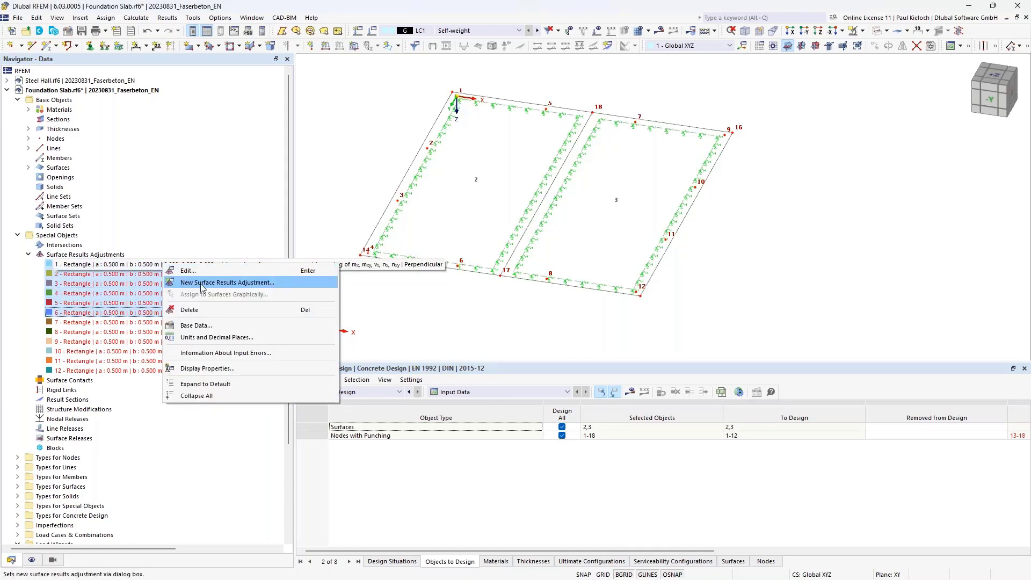
pyautogui.click(201, 271)
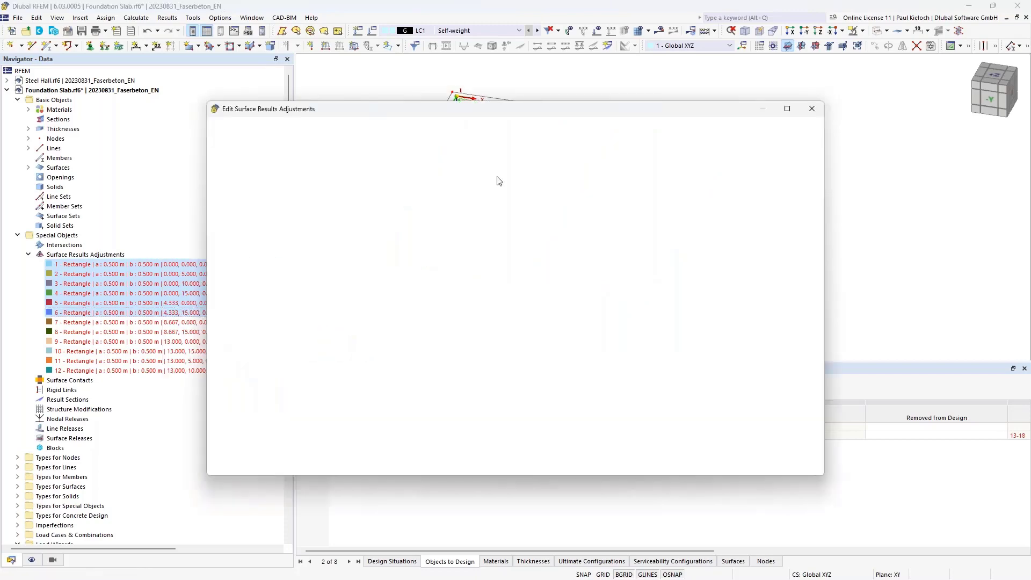
pyautogui.click(631, 142)
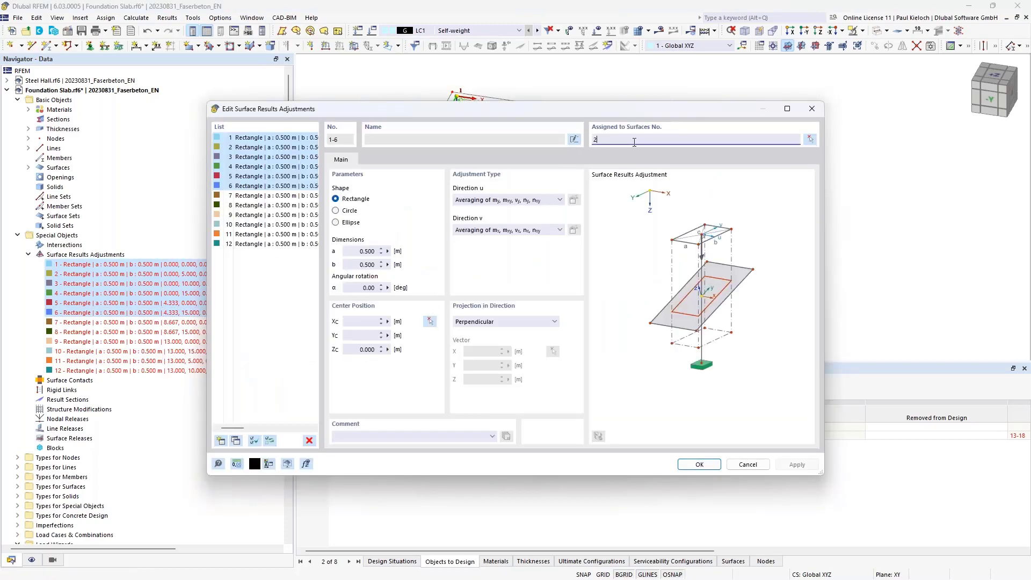
# Step: Assign surface results adjustments 7 to 12 to surface No. 3 and close the adjustment settings
pyautogui.click(254, 197)
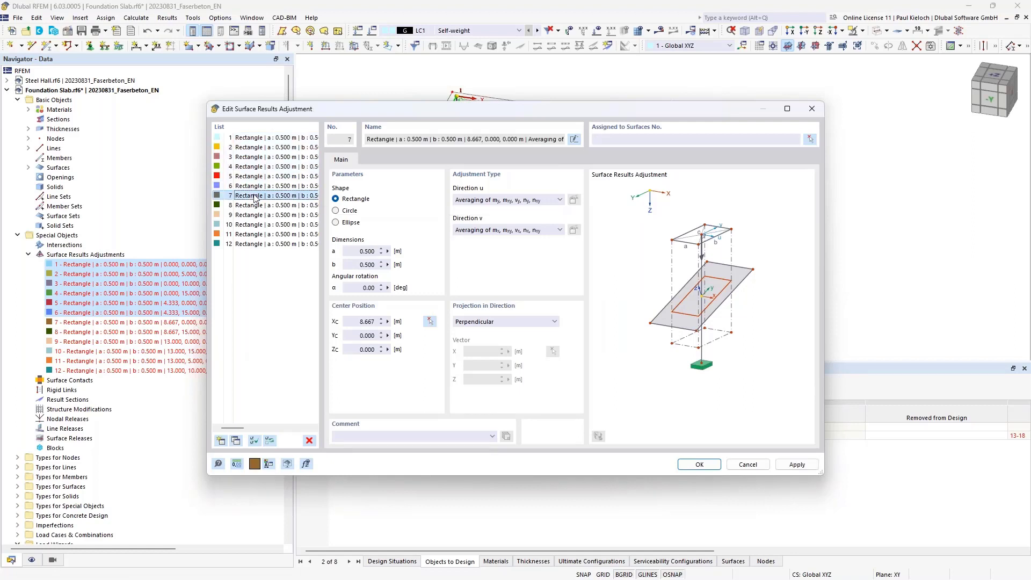
pyautogui.keyDown('shift'); pyautogui.click(257, 245); pyautogui.keyUp('shift')
pyautogui.click(620, 140)
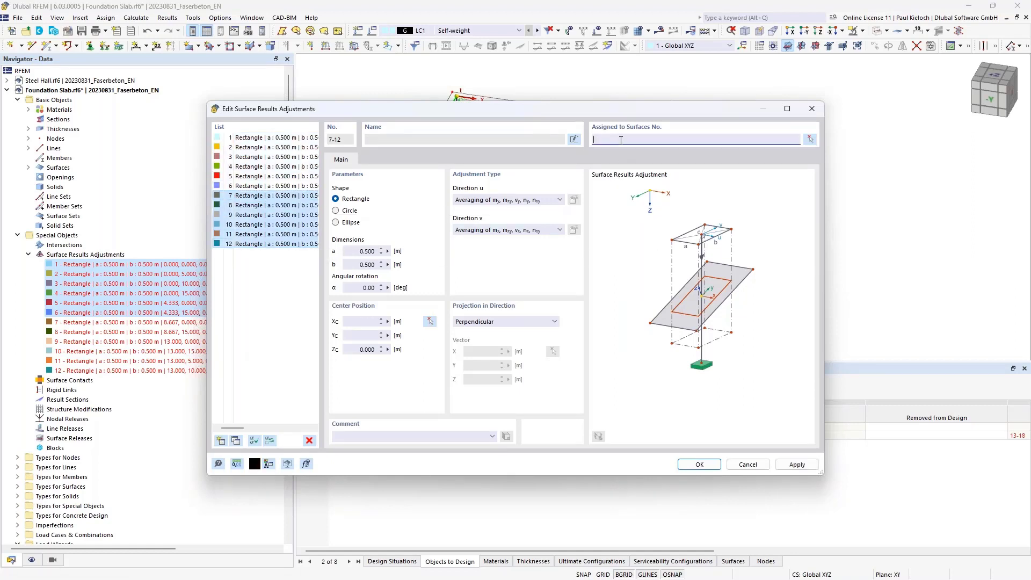
pyautogui.write('3')
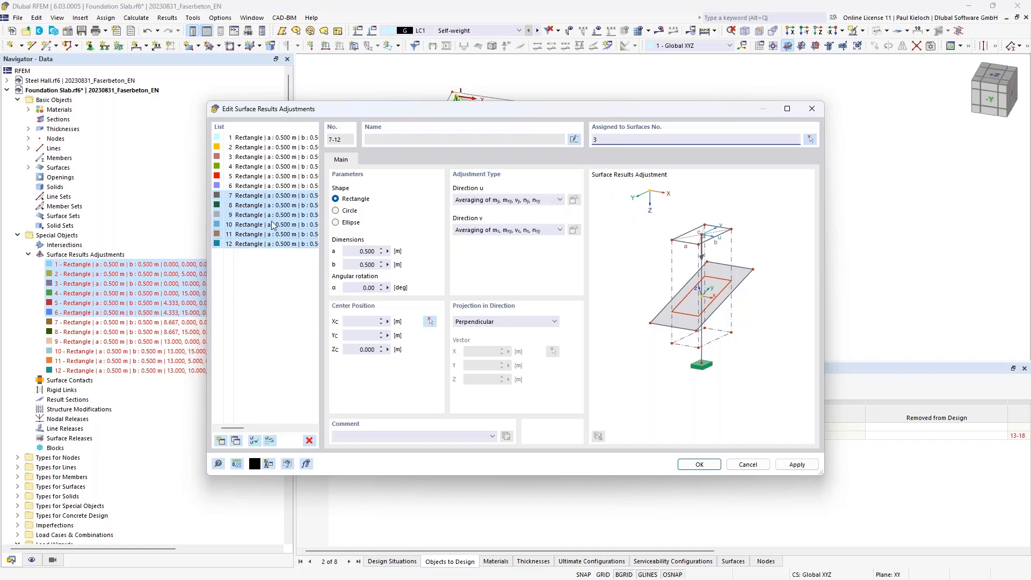
pyautogui.click(284, 197)
pyautogui.click(796, 464)
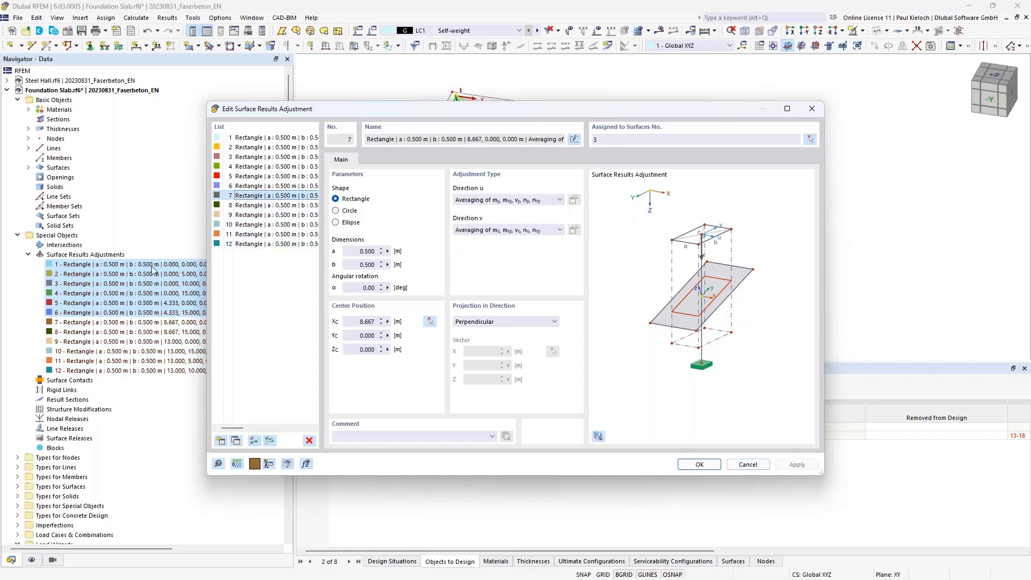
pyautogui.click(747, 464)
# Step: Assign thickness 2, uniform 240.0 mm with material 3 - C20/25, to surface No. 3
pyautogui.moveTo(789, 263); pyautogui.dragTo(813, 257, button='middle')
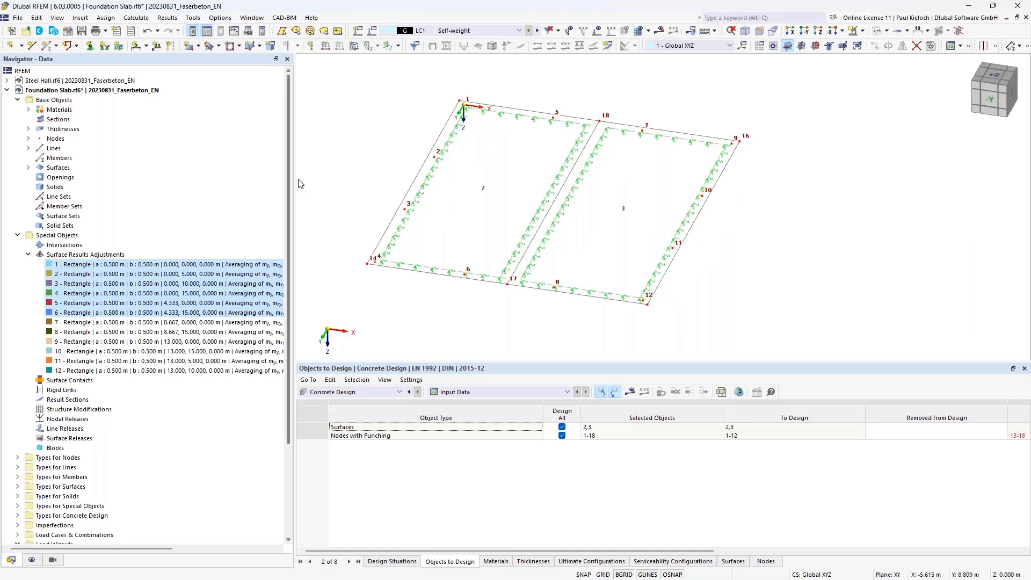
pyautogui.moveTo(292, 177); pyautogui.dragTo(250, 177)
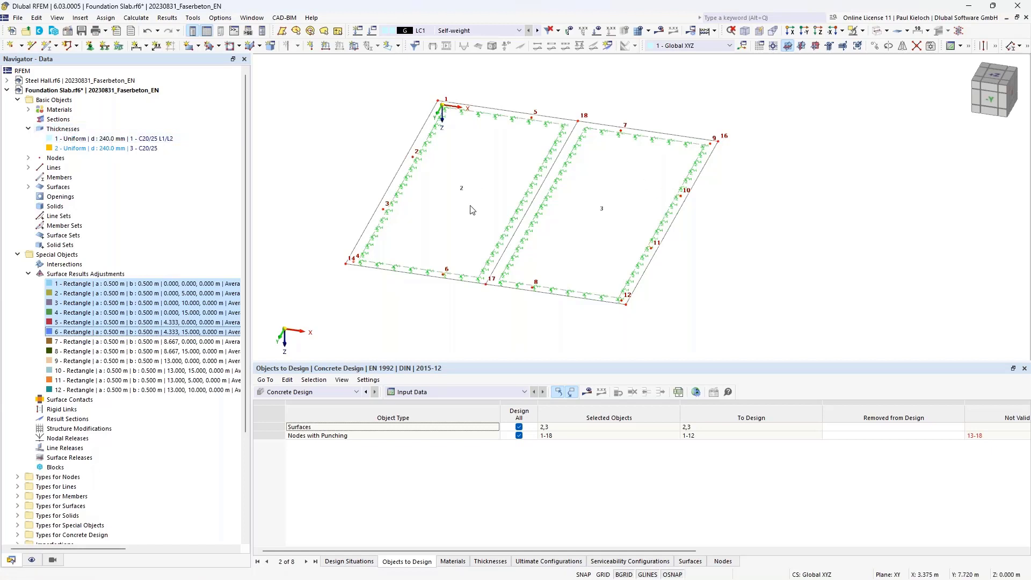
pyautogui.doubleClick(616, 135)
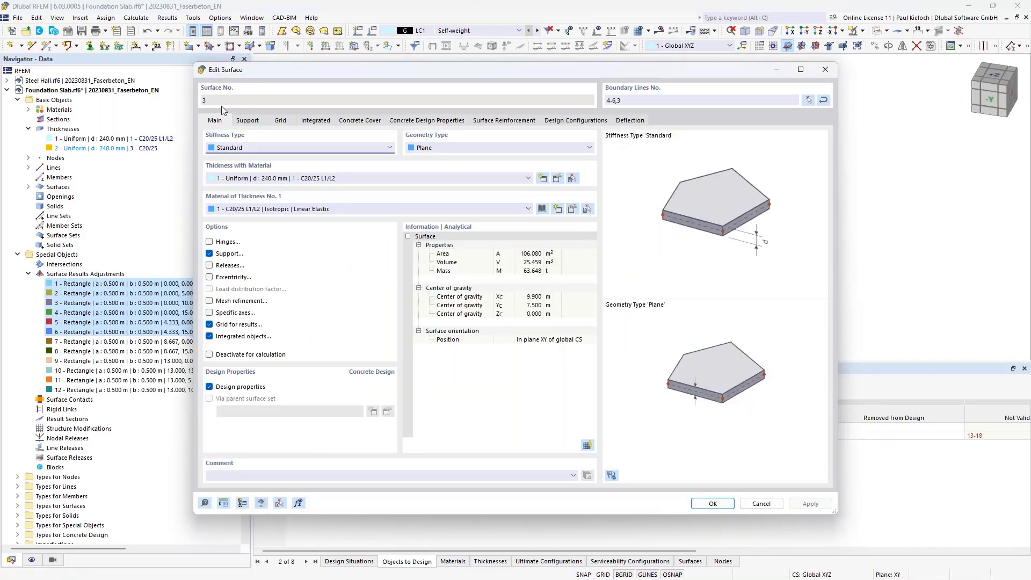
pyautogui.click(275, 179)
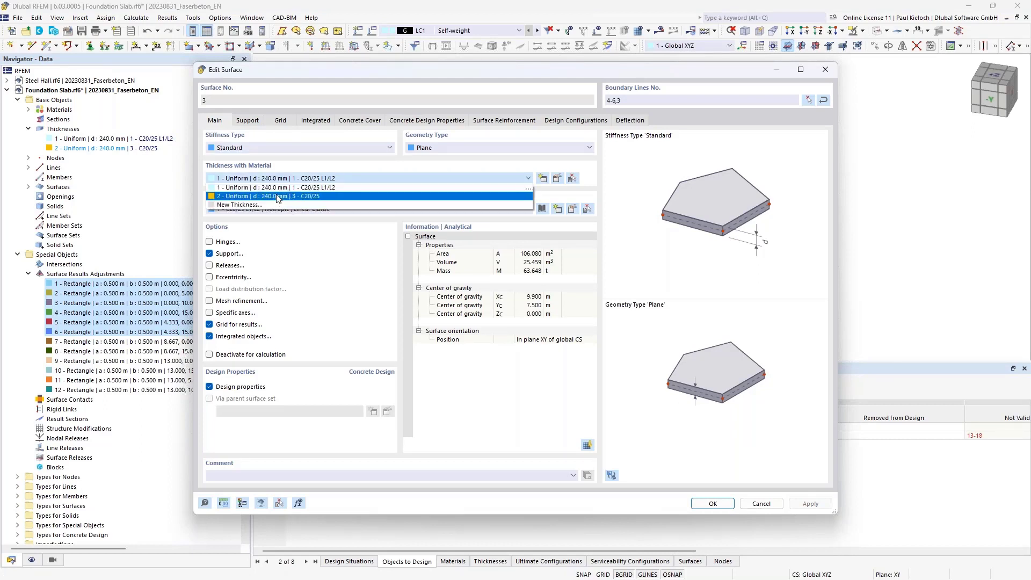
pyautogui.click(277, 197)
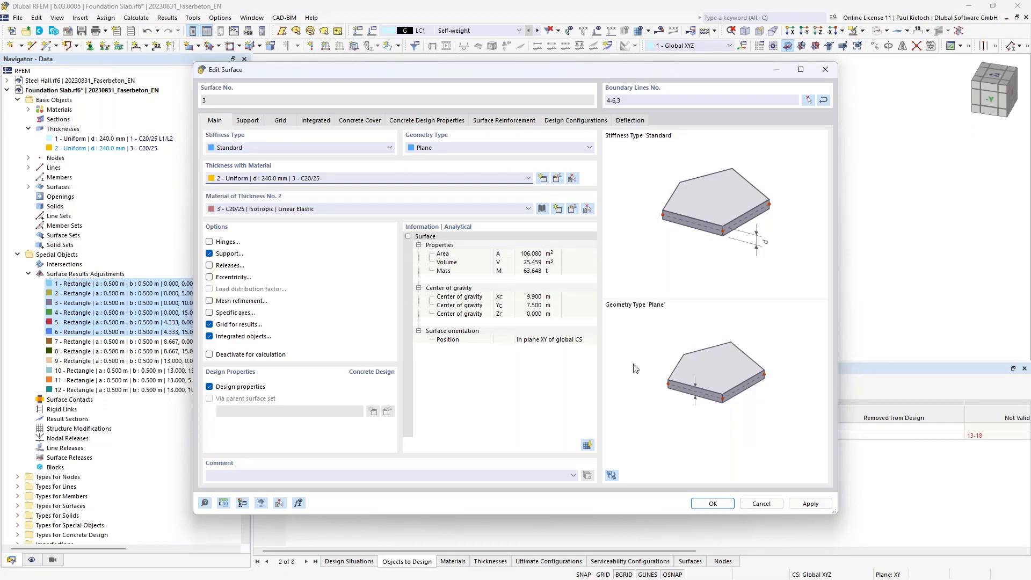
pyautogui.click(713, 503)
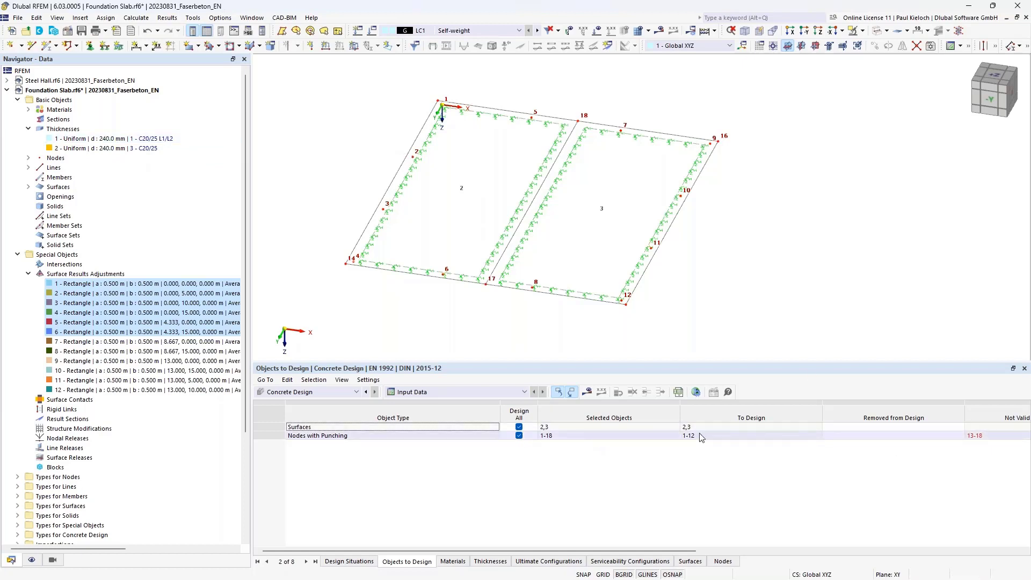
# Step: Calculate the concrete design and display the design checks on surfaces instead of on nodes
pyautogui.click(270, 393)
pyautogui.moveTo(754, 270); pyautogui.dragTo(789, 267, button='middle')
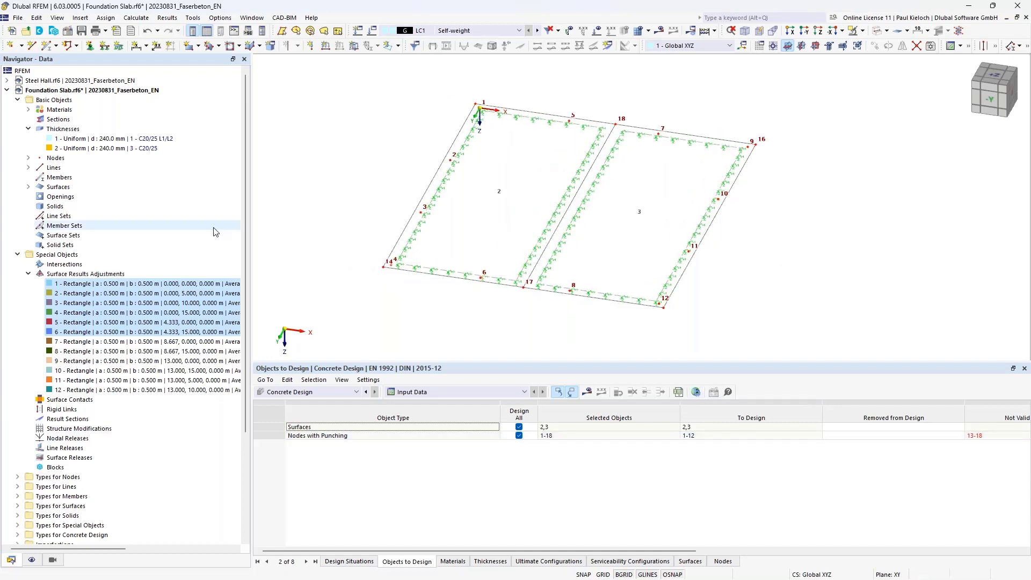
pyautogui.moveTo(251, 215); pyautogui.dragTo(221, 213)
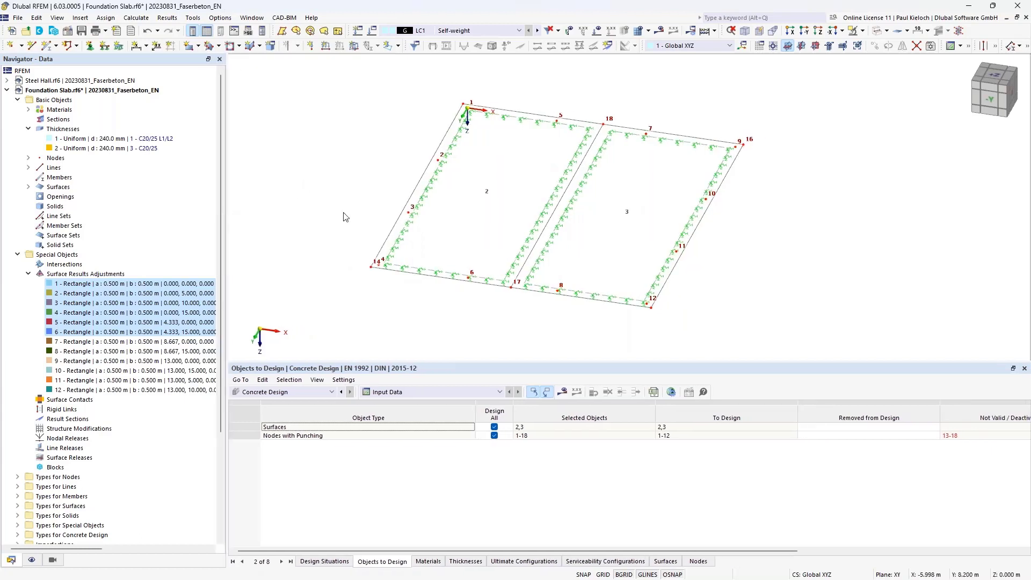
pyautogui.click(562, 391)
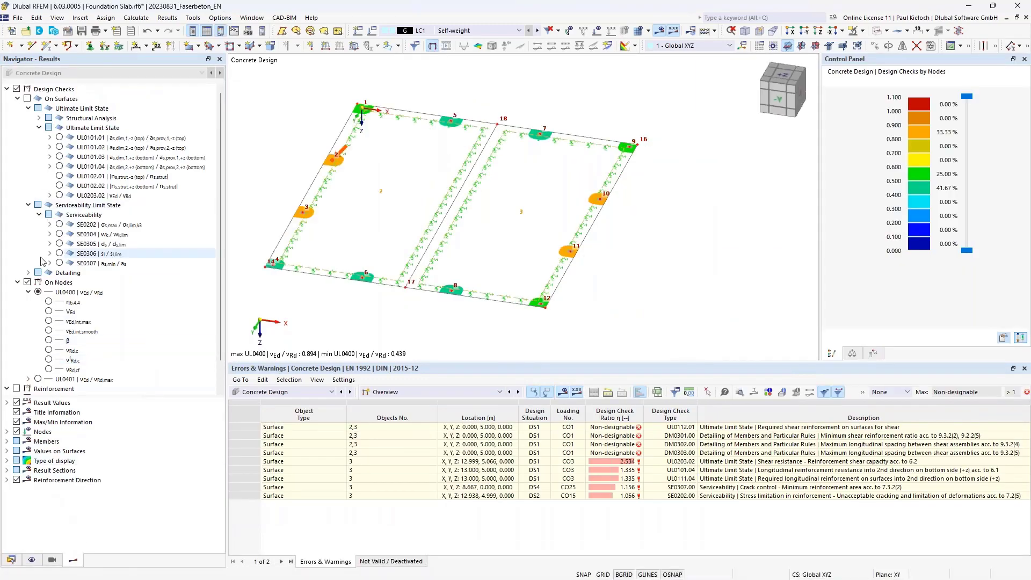
pyautogui.click(27, 283)
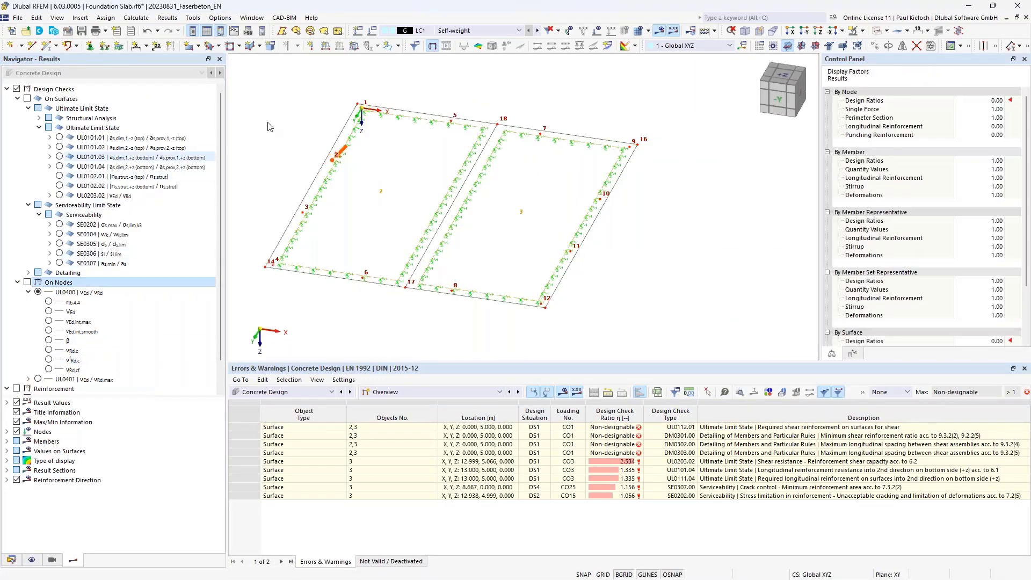
pyautogui.moveTo(285, 115); pyautogui.dragTo(331, 145, button='middle')
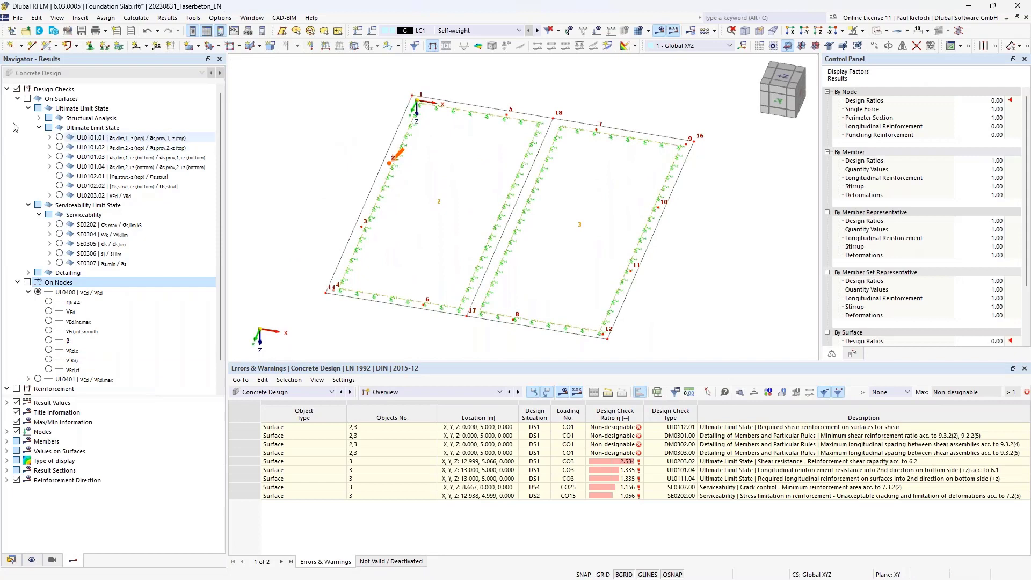
pyautogui.click(28, 98)
pyautogui.click(27, 99)
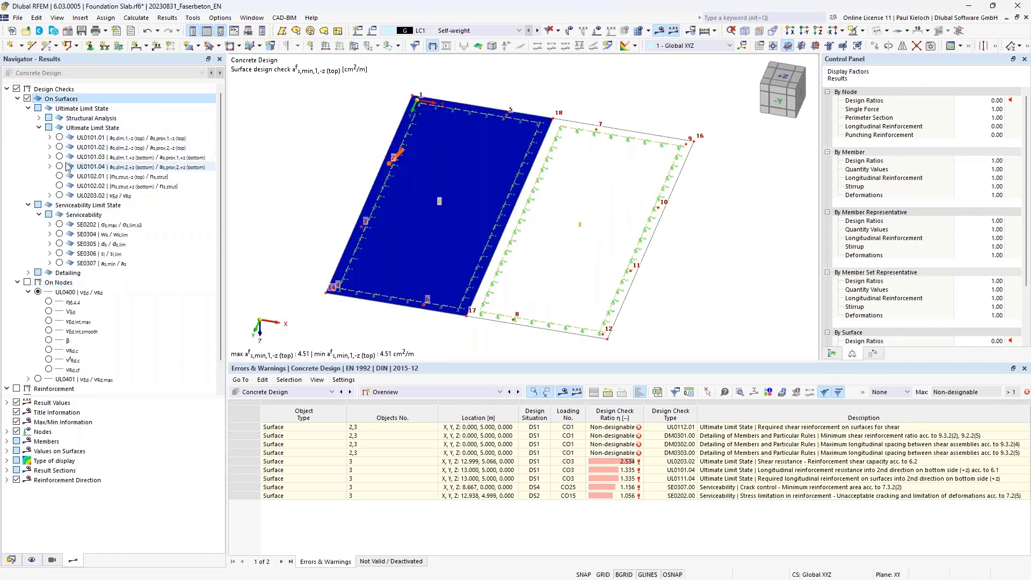
# Step: Display the UL0101.01 top reinforcement result as,dim,1,-z on both surfaces together with its color scale
pyautogui.click(50, 138)
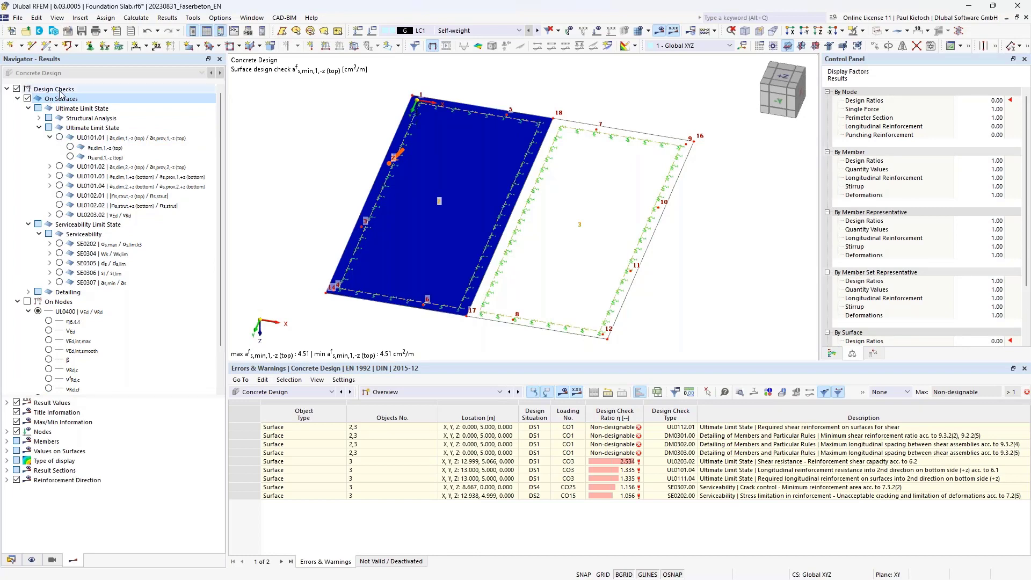
pyautogui.click(70, 147)
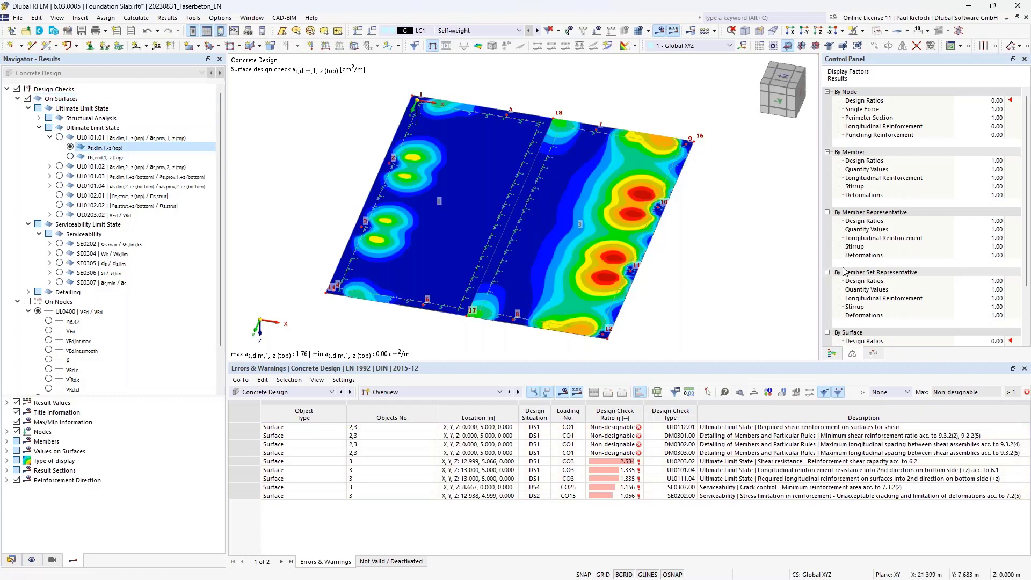
pyautogui.click(831, 353)
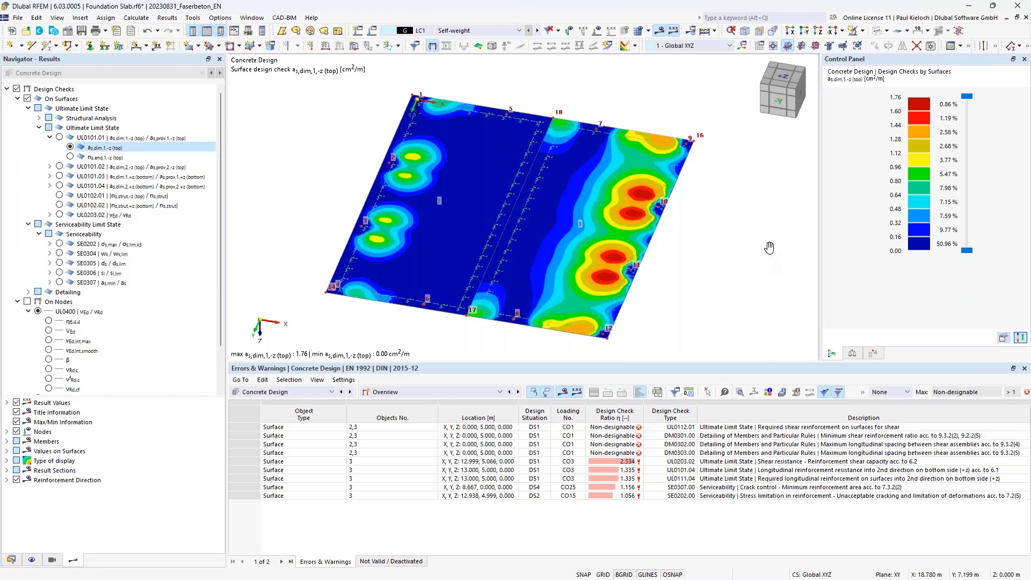
pyautogui.moveTo(769, 248)
pyautogui.mouseDown(button='middle')
pyautogui.moveTo(851, 237)
pyautogui.moveTo(778, 258)
pyautogui.mouseUp(button='middle')
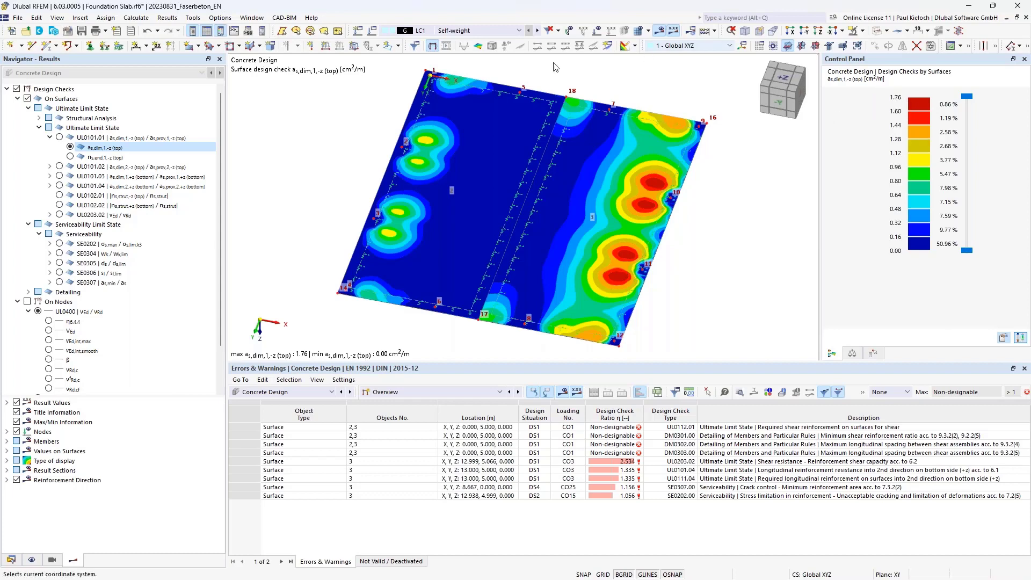
# Step: Display the UL0101.02 top reinforcement result as,dim,2,-z and the SE0307 minimum reinforcement check on both surfaces
pyautogui.click(50, 167)
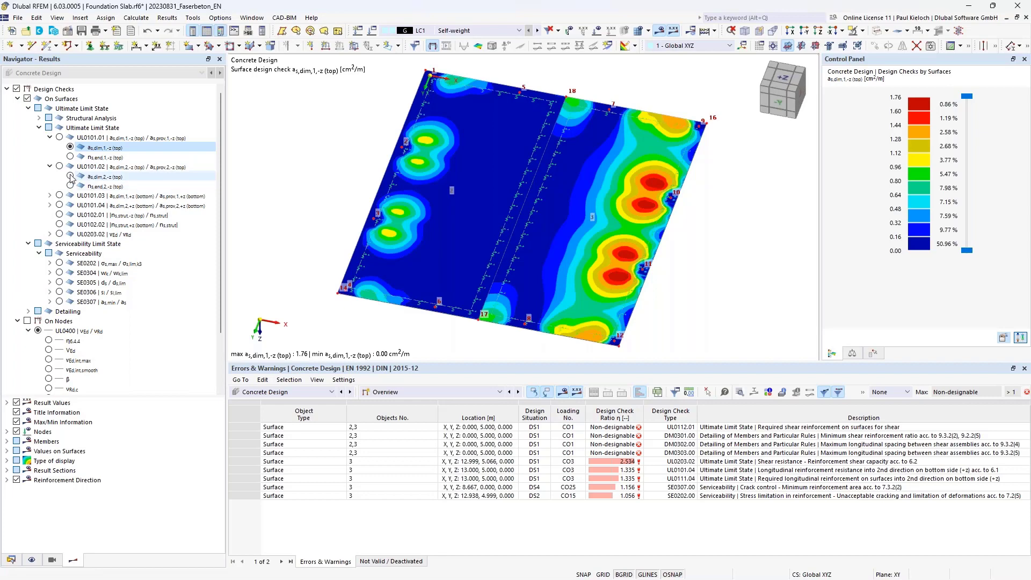
pyautogui.click(70, 177)
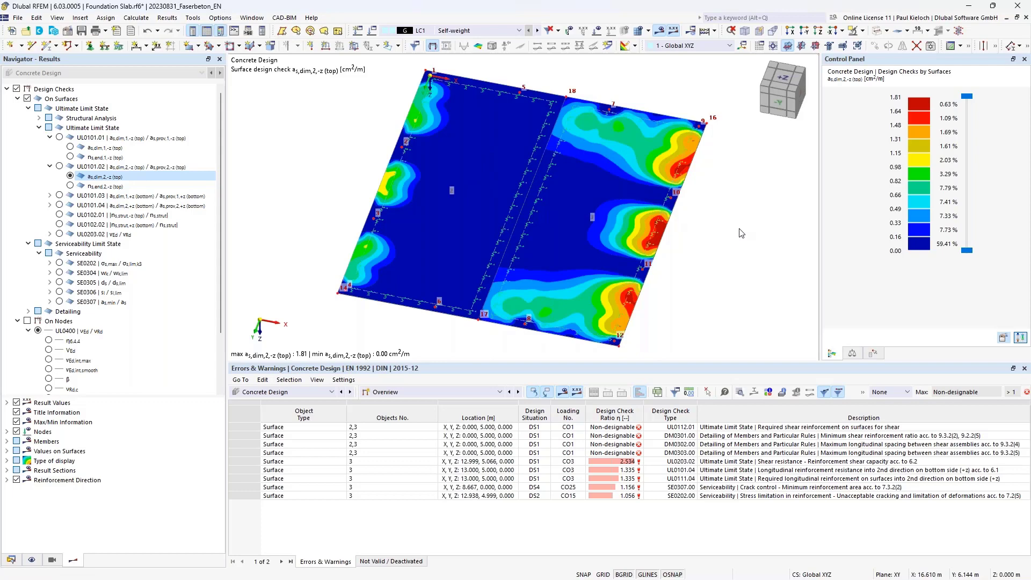
pyautogui.moveTo(738, 253); pyautogui.dragTo(728, 240, button='middle')
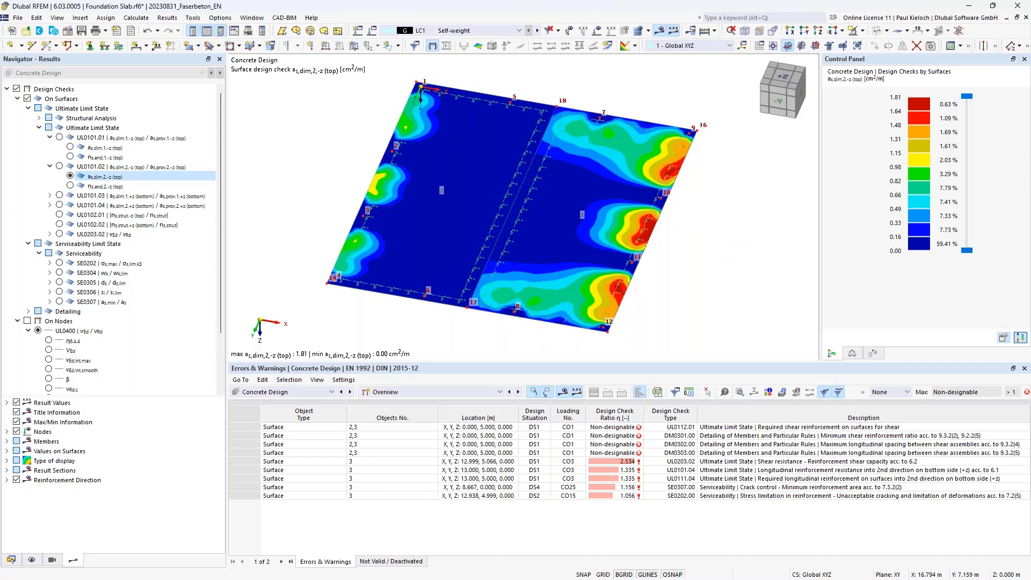
pyautogui.keyDown('ctrl'); pyautogui.moveTo(728, 241); pyautogui.dragTo(726, 239, button='middle'); pyautogui.keyUp('ctrl')
pyautogui.click(39, 128)
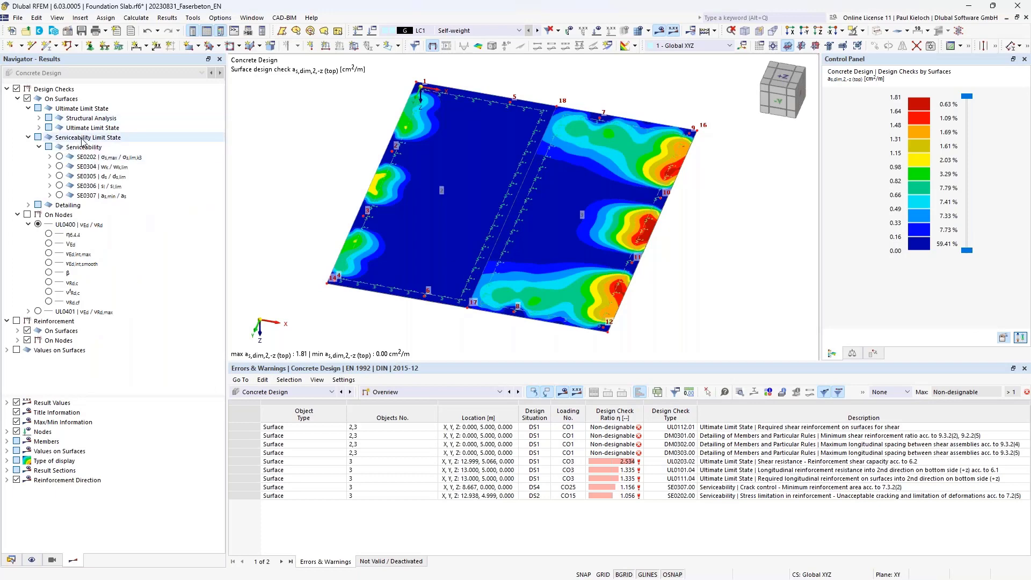
pyautogui.click(59, 196)
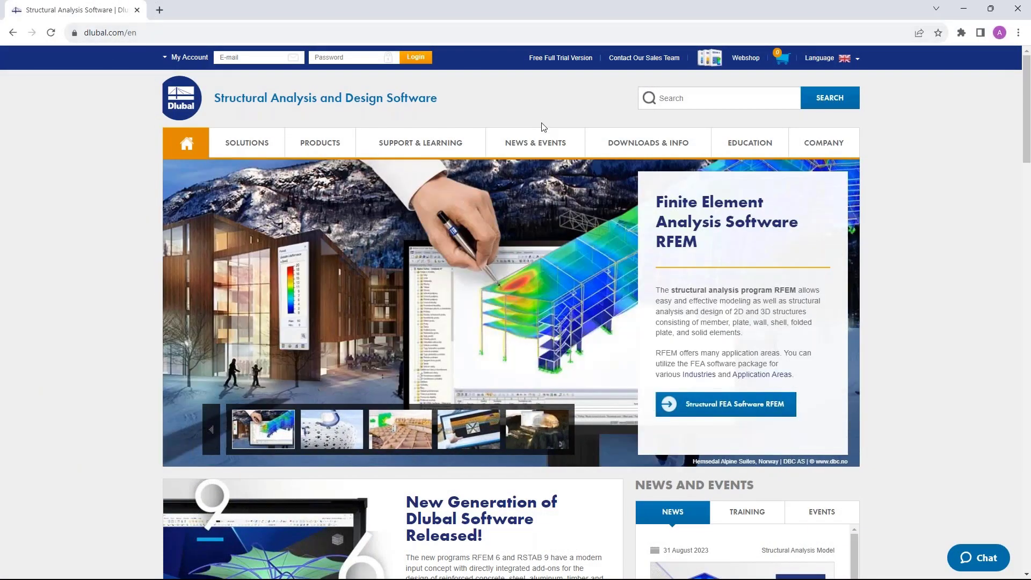
# Step: Switch to the Dlubal website in the browser and open its Webinars page
pyautogui.moveTo(543, 143)
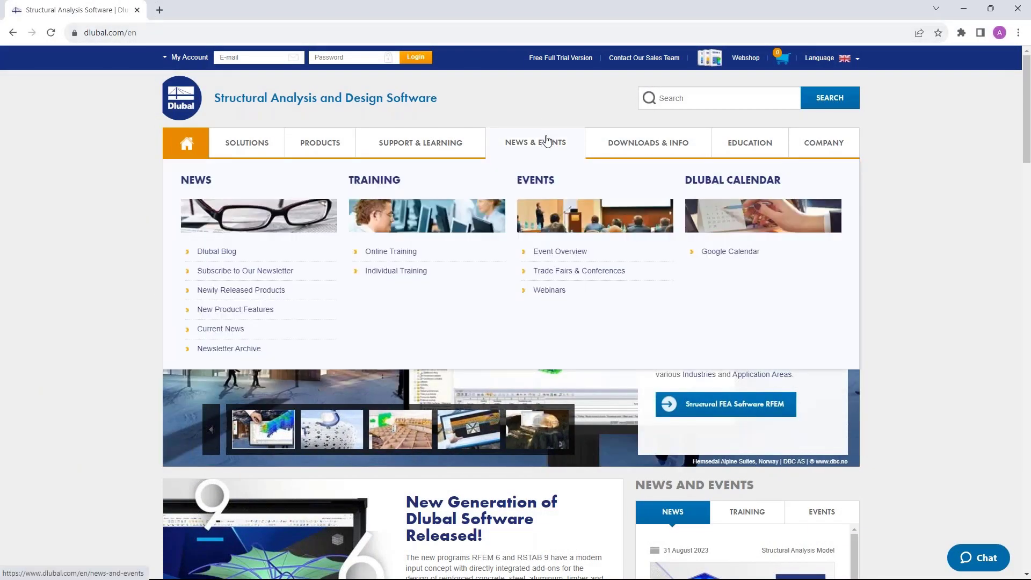
pyautogui.click(549, 291)
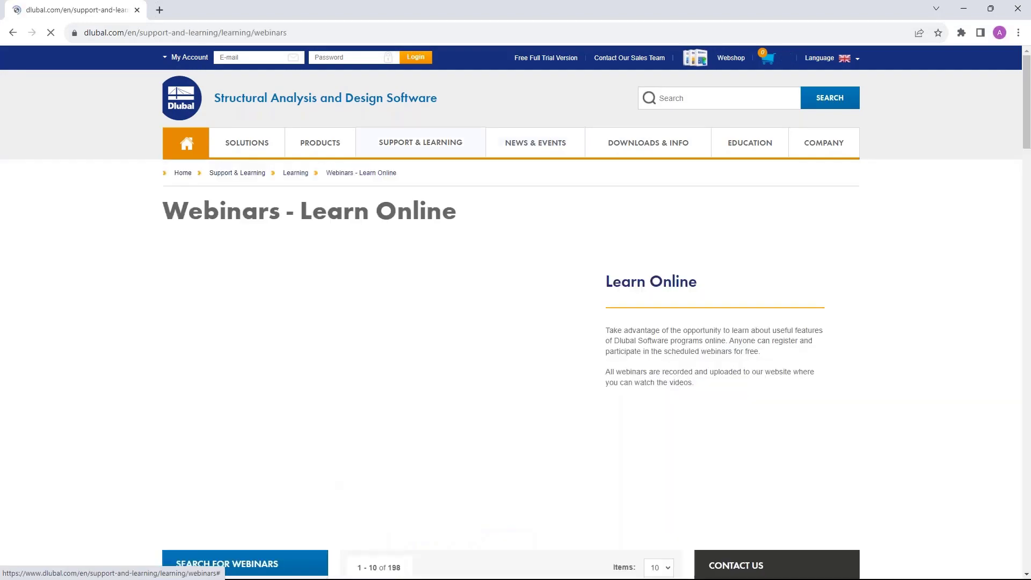
# Step: Look through the upcoming webinars and open the page of "Design of FRC Structural Elements in Concrete Design Add-On"
pyautogui.scroll(-8, 540, 193)
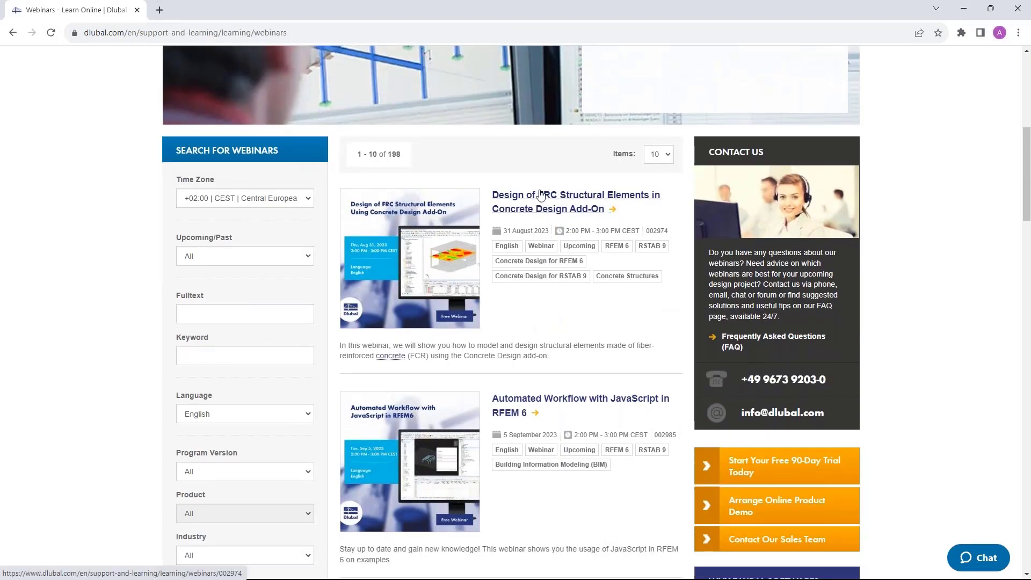
pyautogui.scroll(-4, 541, 193)
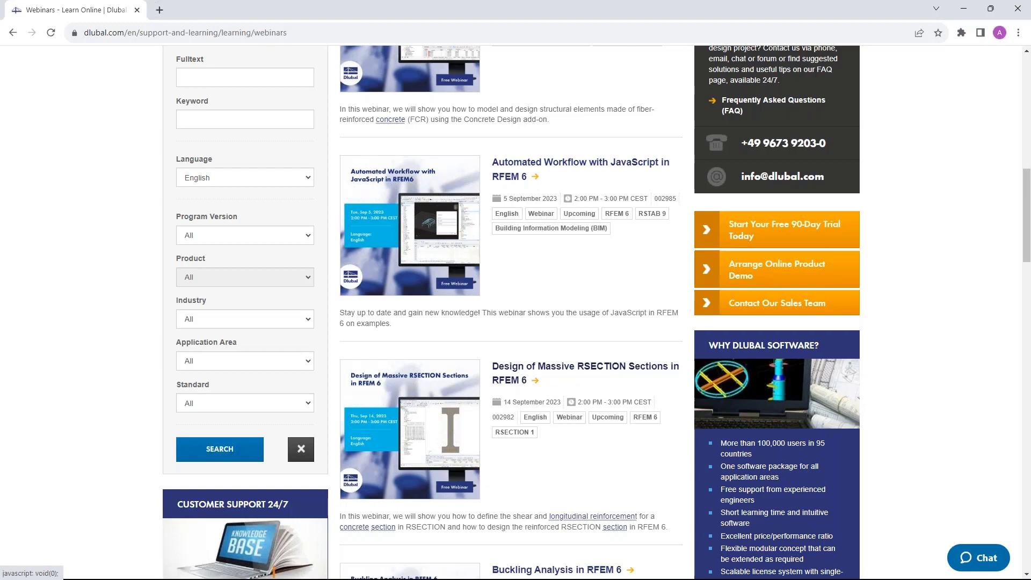
pyautogui.scroll(5, 536, 361)
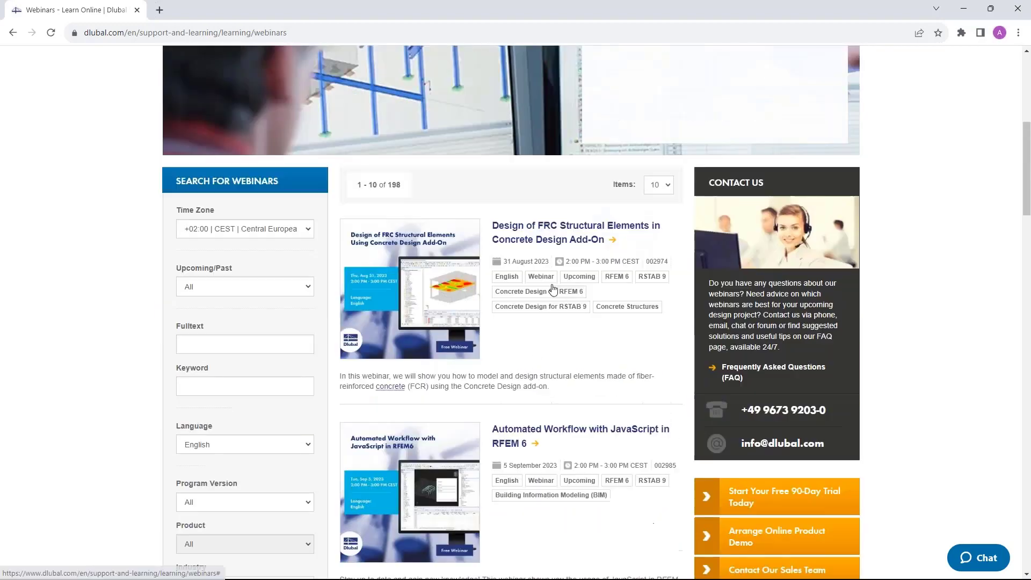
pyautogui.scroll(-2, 553, 289)
pyautogui.click(545, 137)
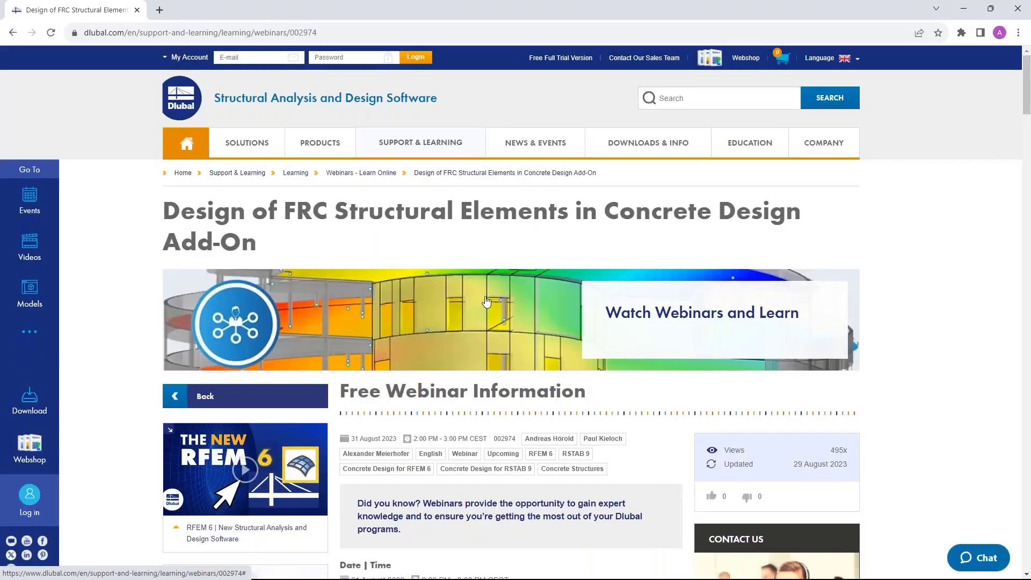
# Step: Examine the webinar page's content, time schedule, speakers, links, recommended events, videos and Models to Download
pyautogui.scroll(-3, 486, 301)
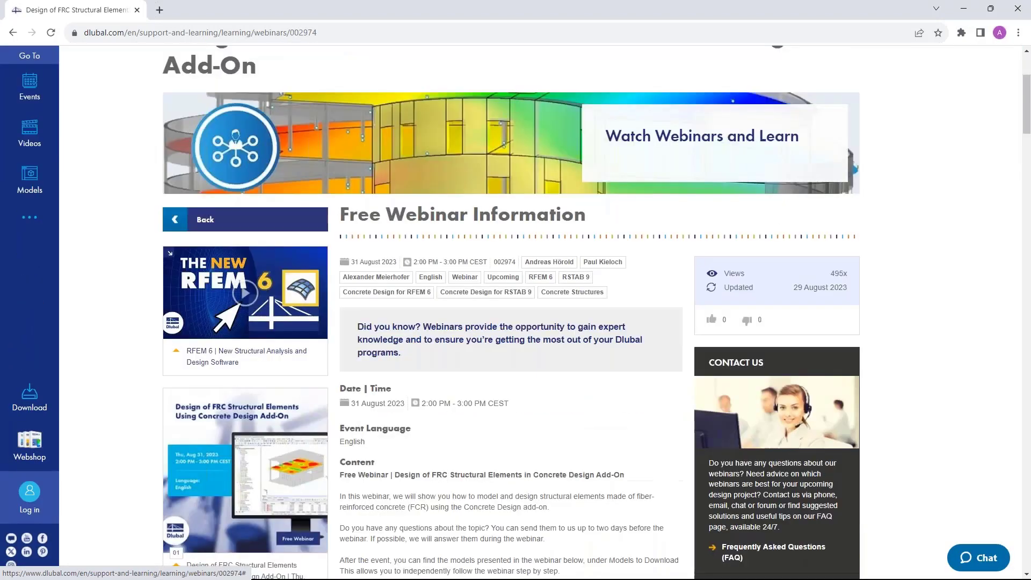
pyautogui.scroll(-3, 426, 401)
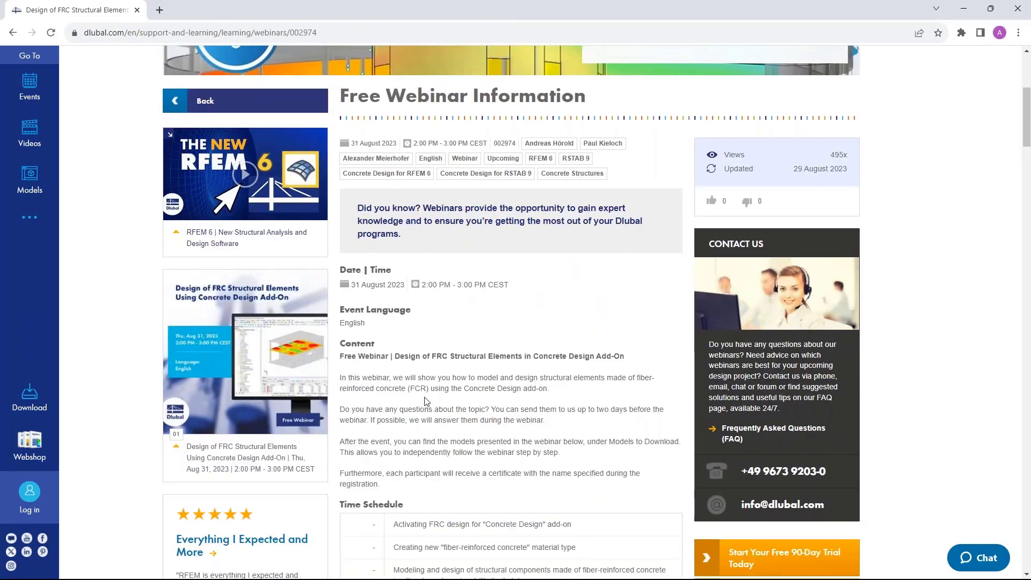
pyautogui.scroll(-2, 426, 402)
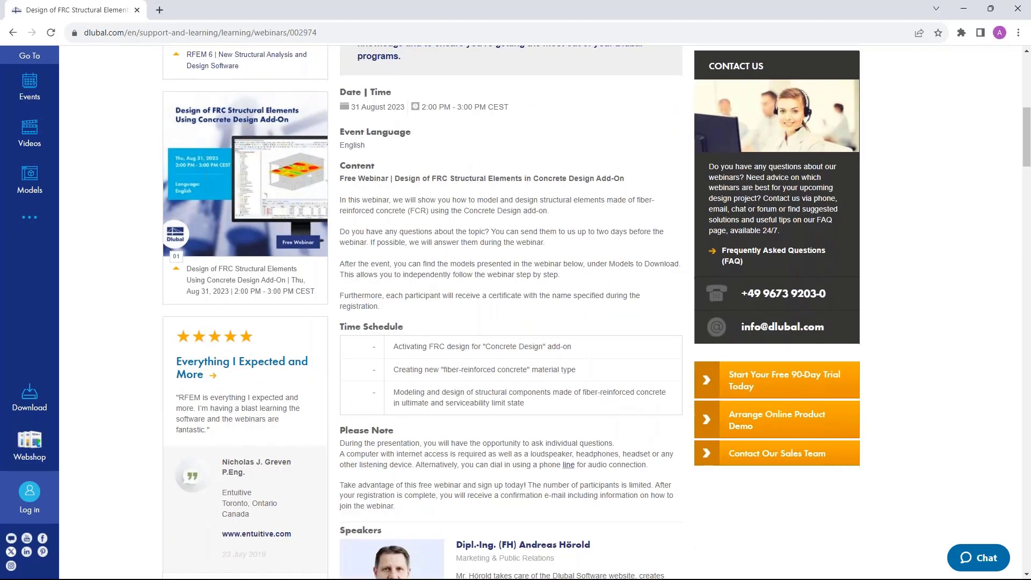
pyautogui.scroll(-5, 460, 279)
pyautogui.scroll(-3, 461, 279)
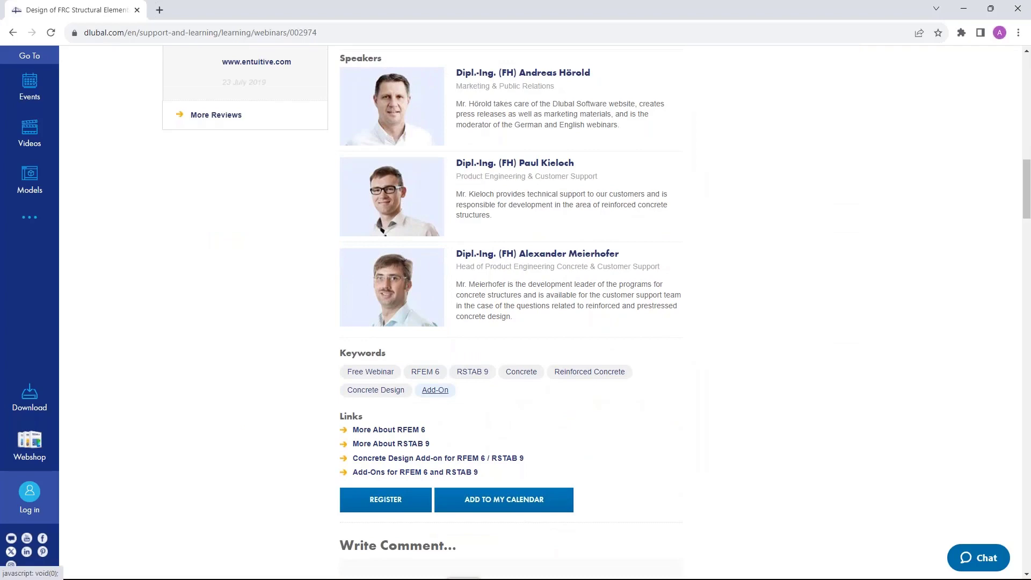
pyautogui.scroll(-2, 399, 307)
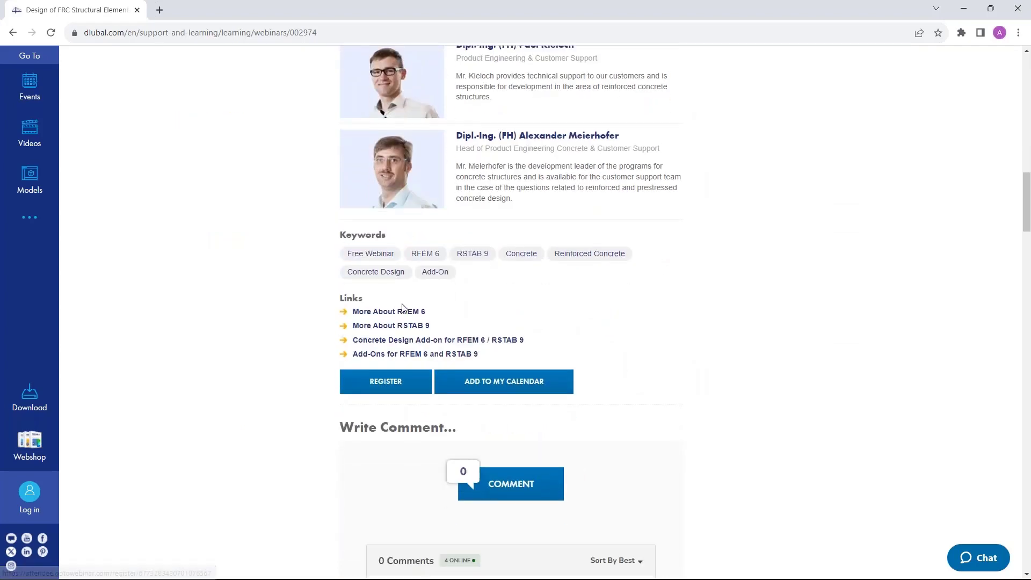
pyautogui.scroll(-15, 399, 307)
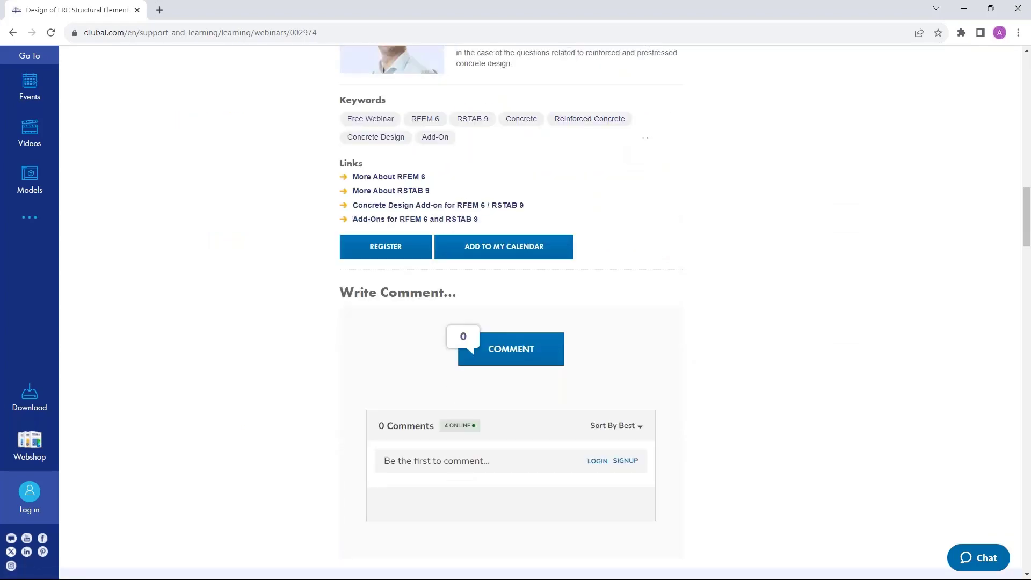
pyautogui.scroll(-4, 268, 330)
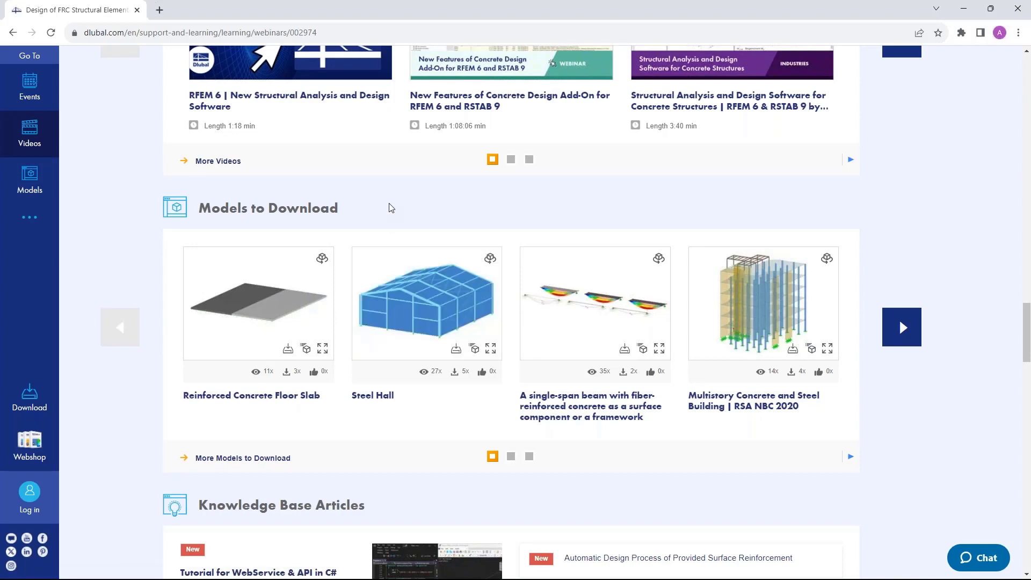
pyautogui.scroll(4, 390, 209)
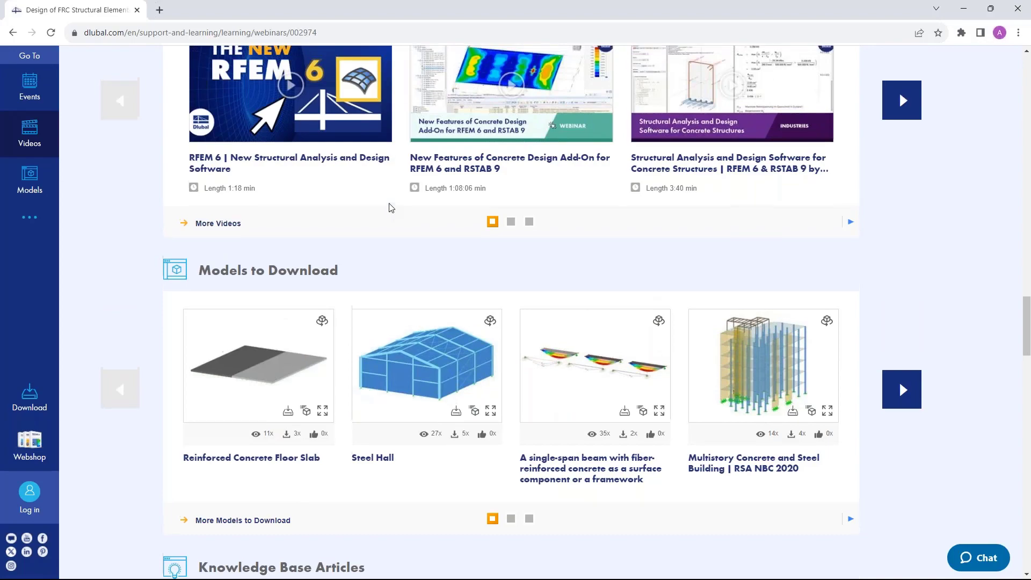
pyautogui.scroll(9, 390, 208)
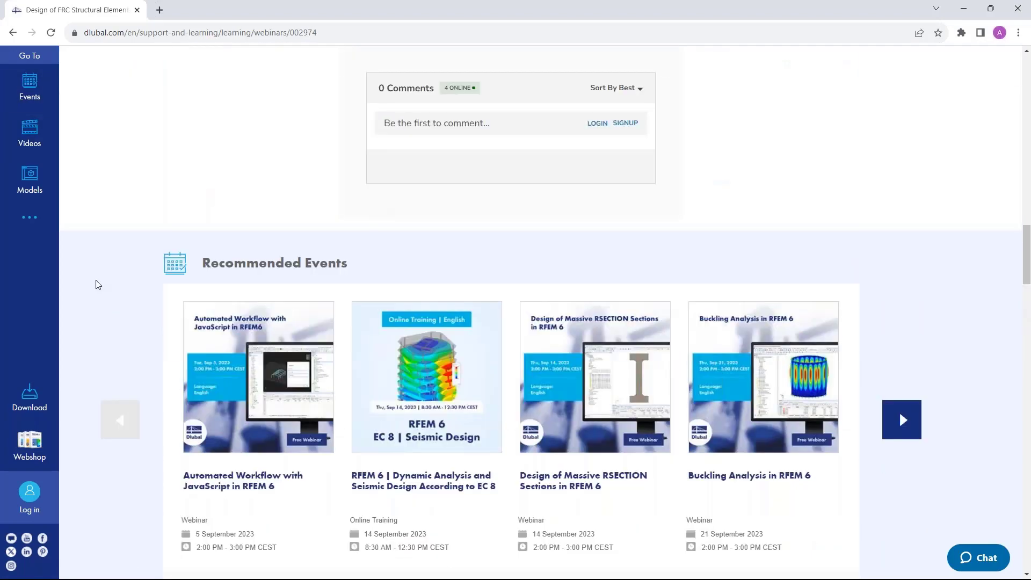